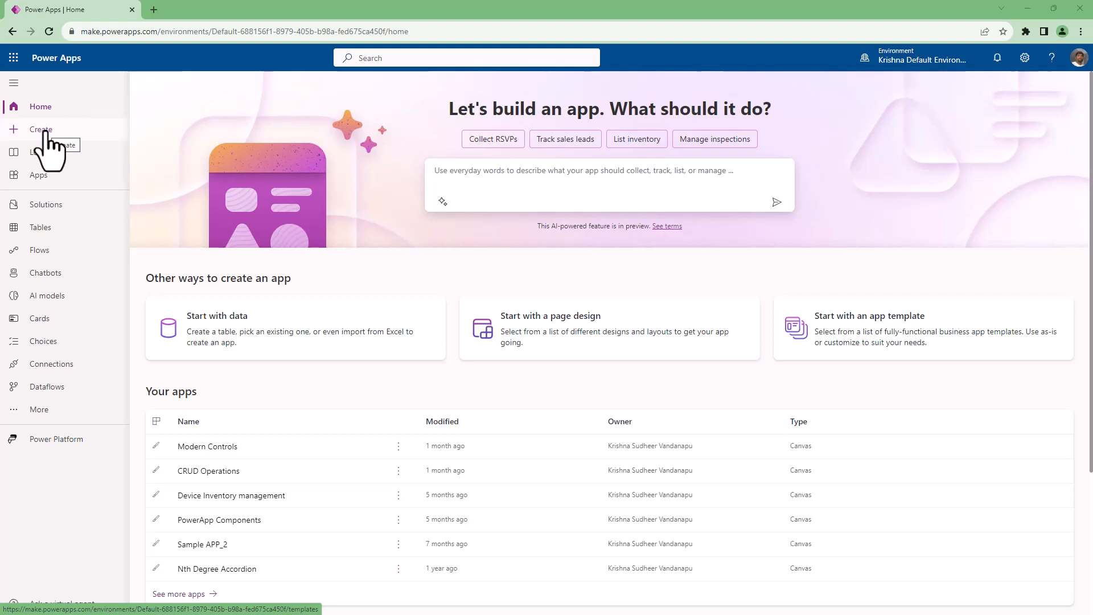
Create a blank canvas app named "sample Demo App" in Tablet format.
left_click(46, 132)
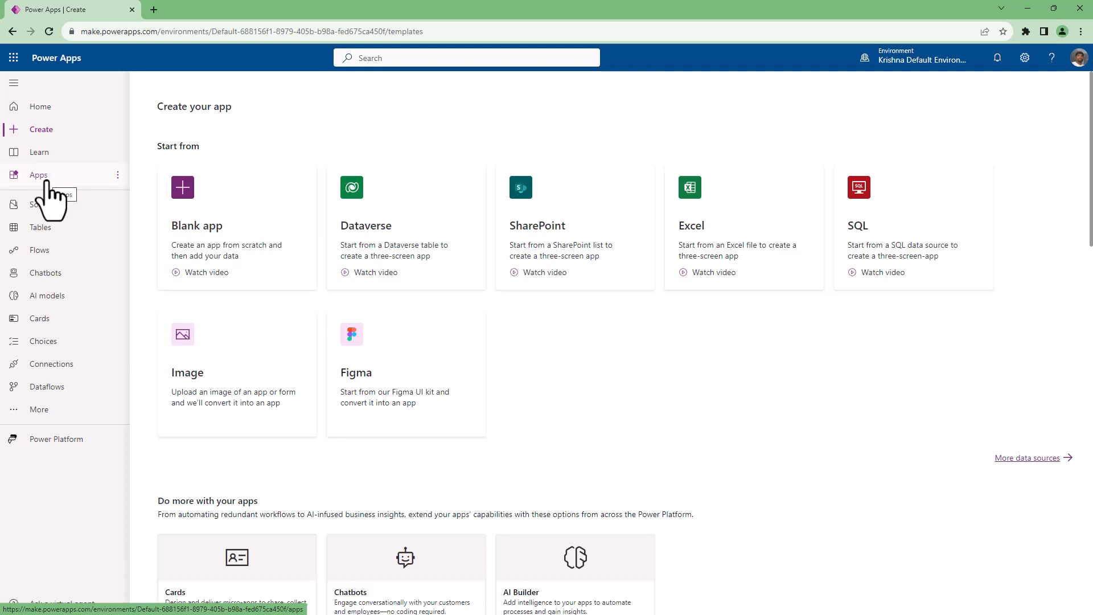
left_click(46, 194)
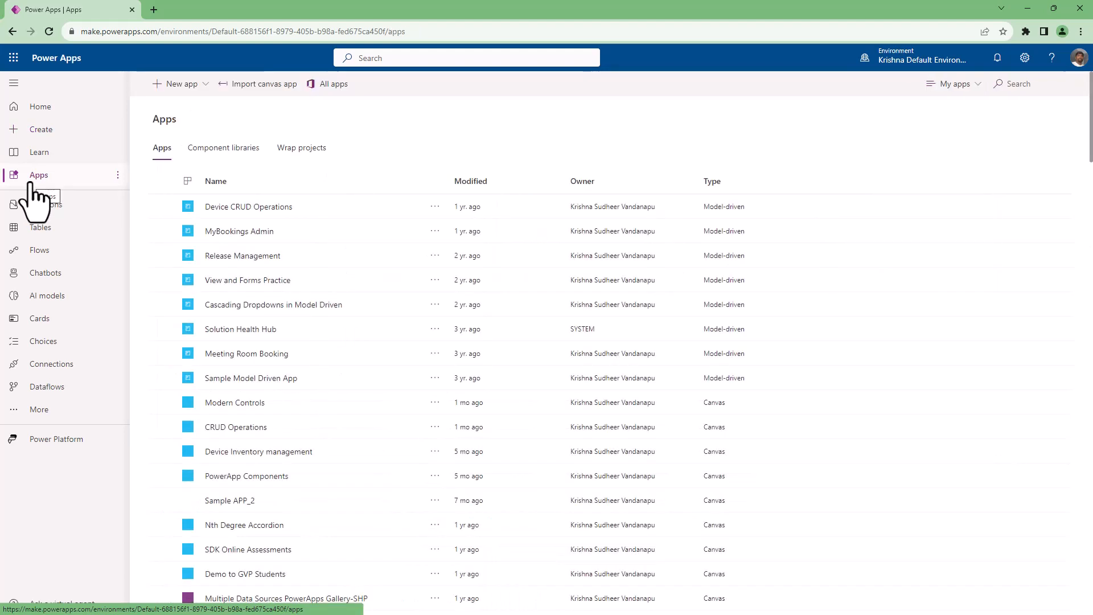
left_click(205, 85)
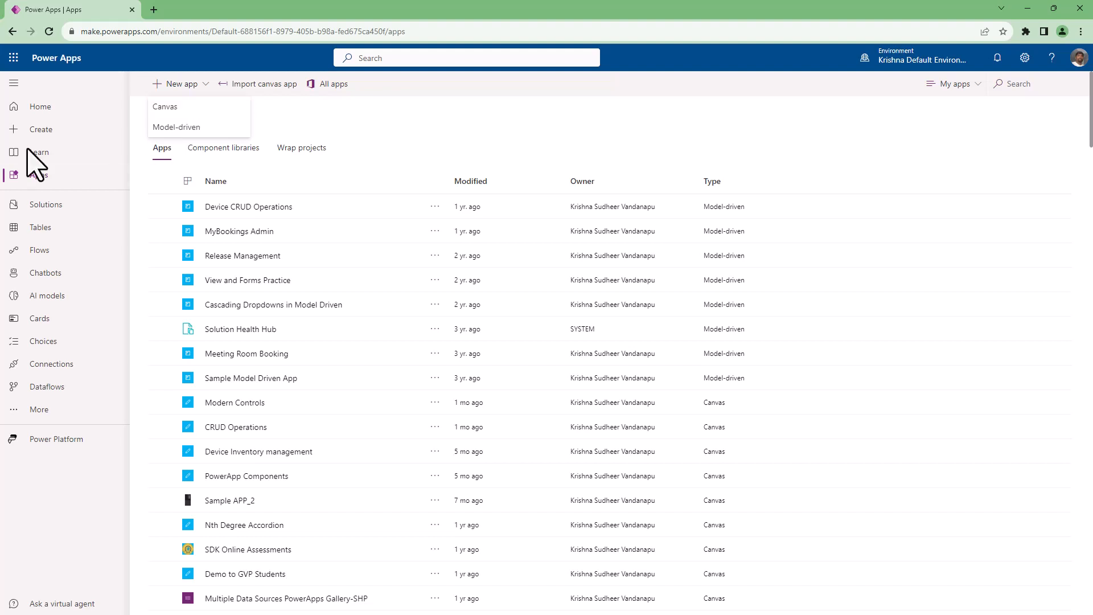
left_click(181, 107)
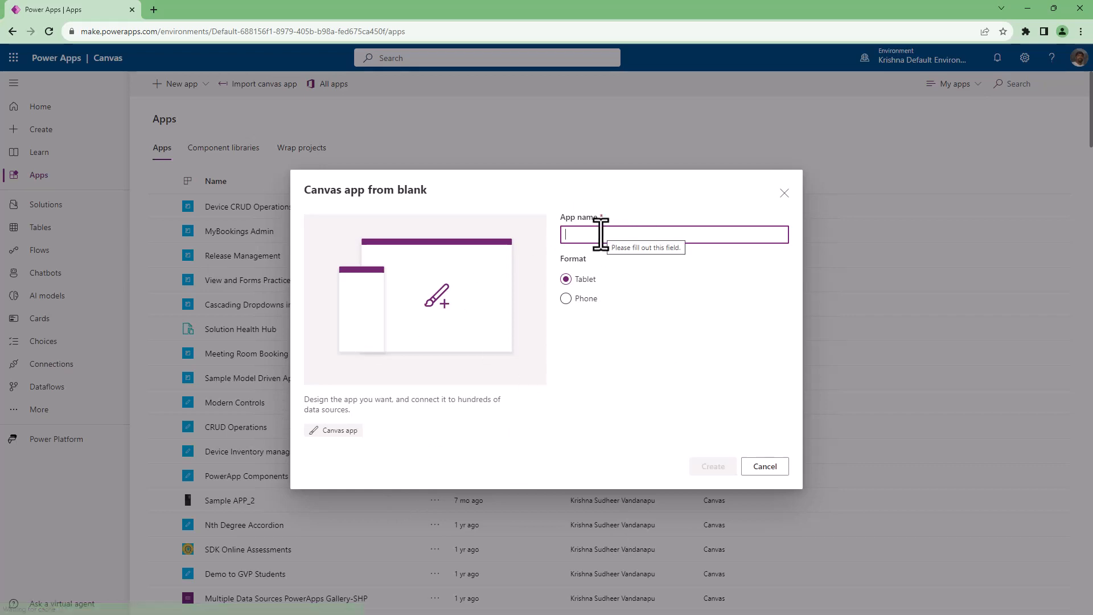
type("sample")
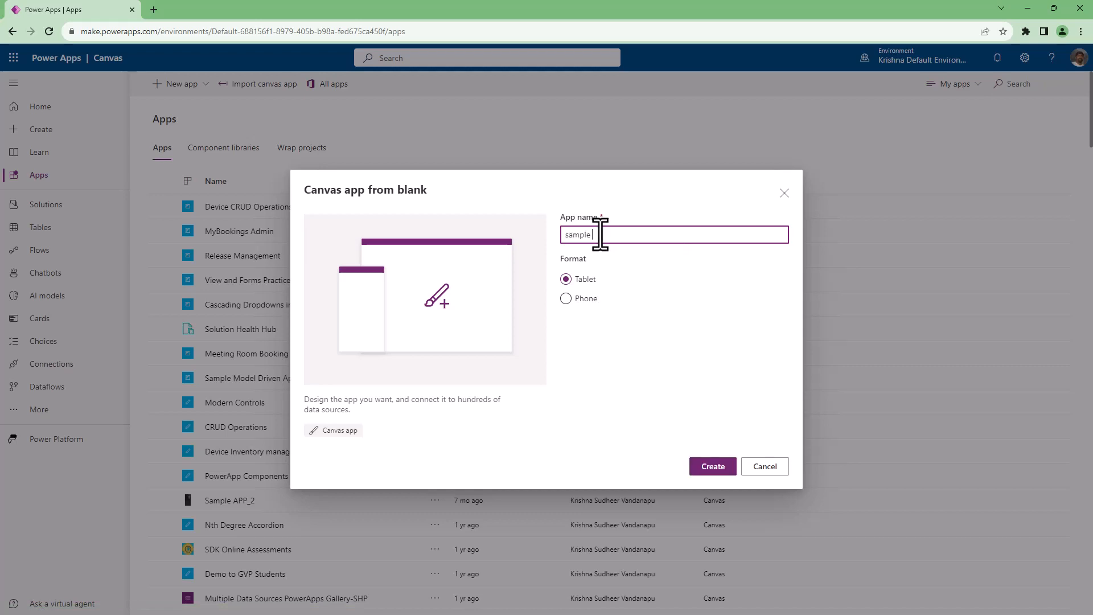
type(" Demo App")
left_click(709, 469)
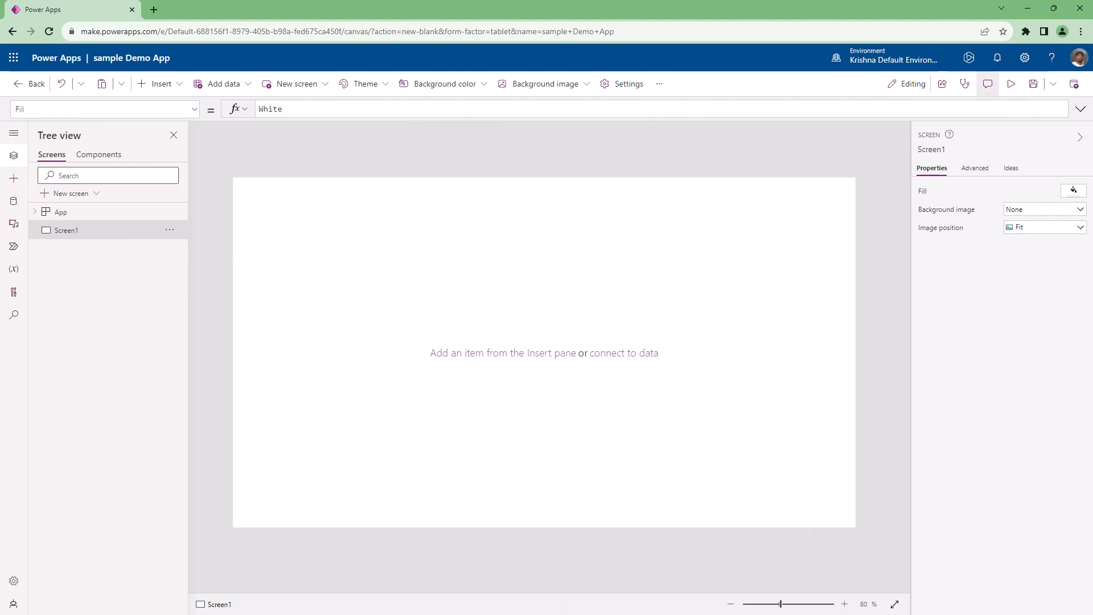
left_click(14, 133)
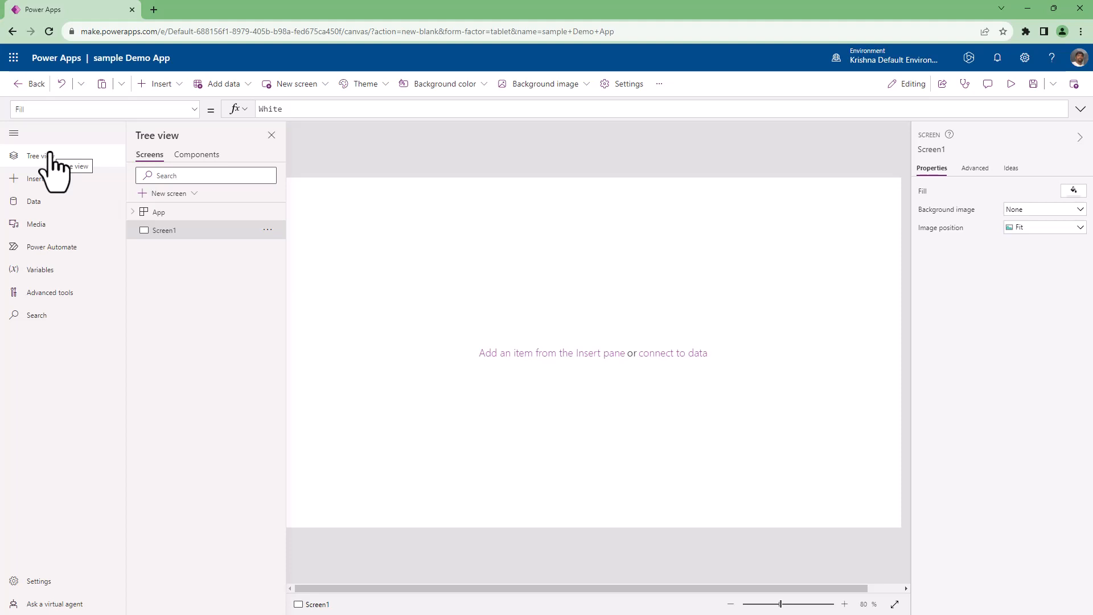
left_click(14, 133)
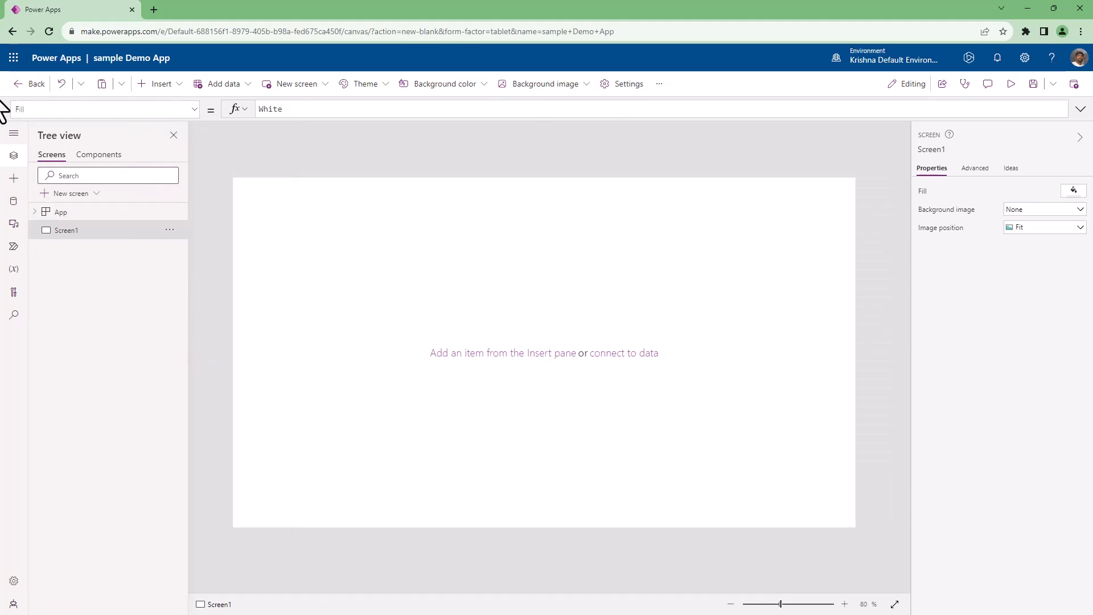
left_click(81, 85)
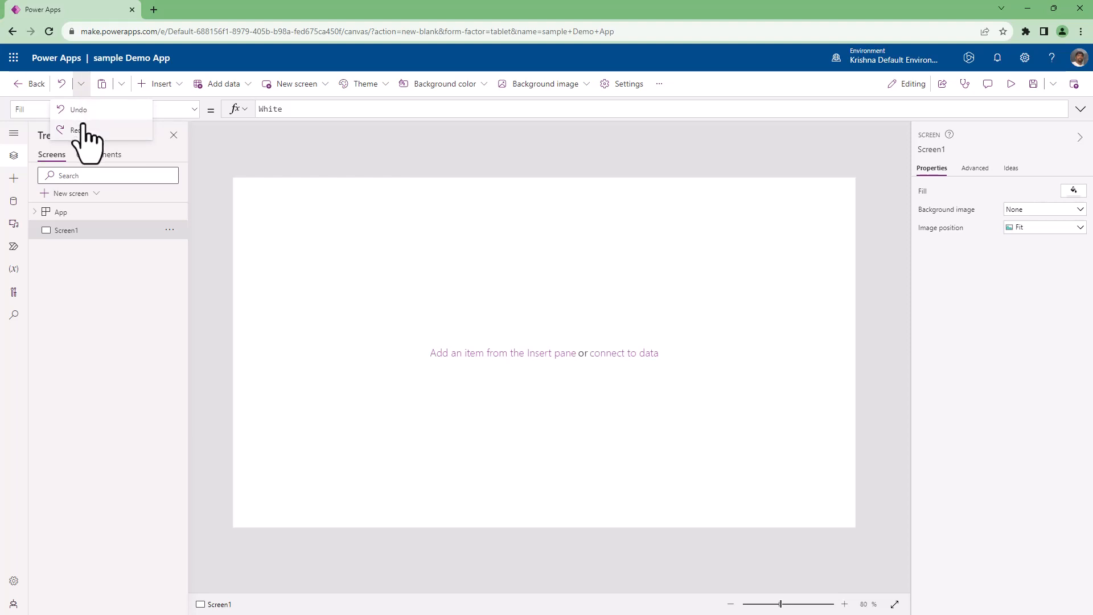
left_click(80, 86)
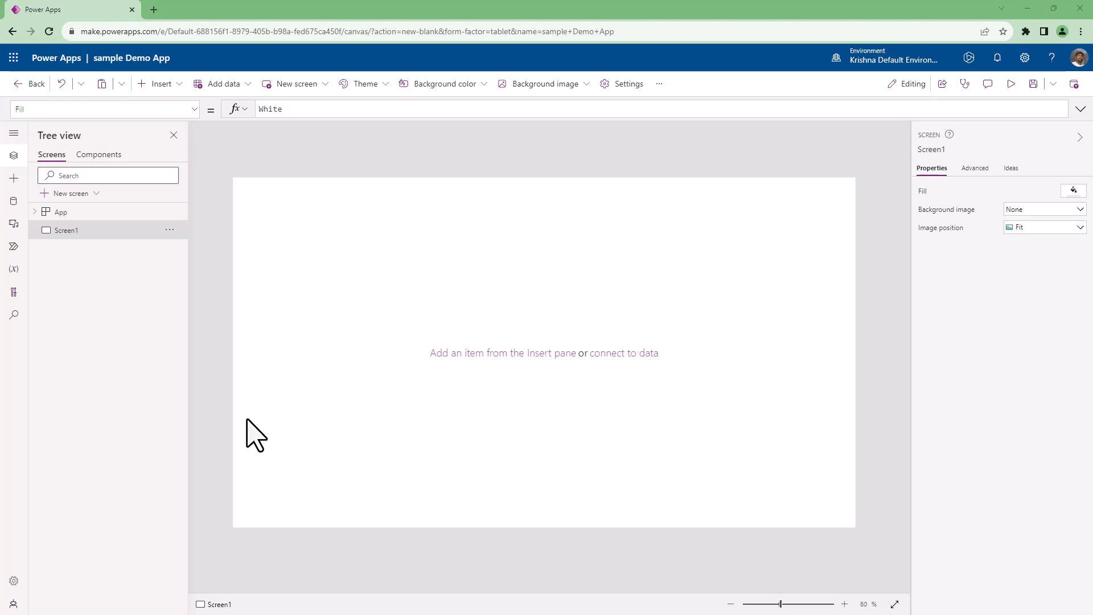
left_click(122, 84)
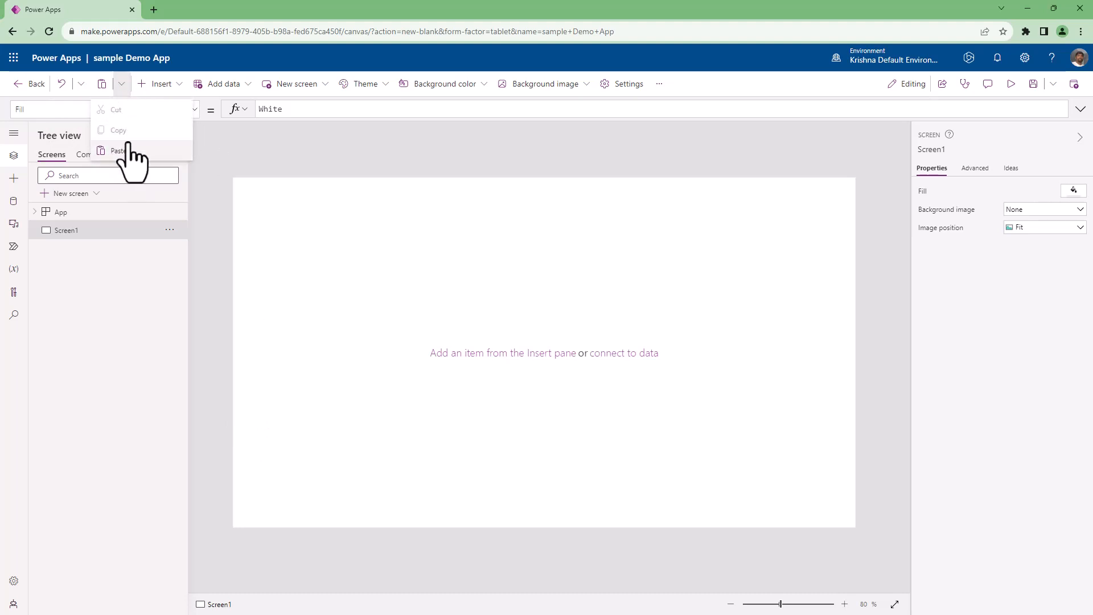
Examine the categories of insertable controls, including Popular, Input and Display, and the data sources available to add.
left_click(174, 86)
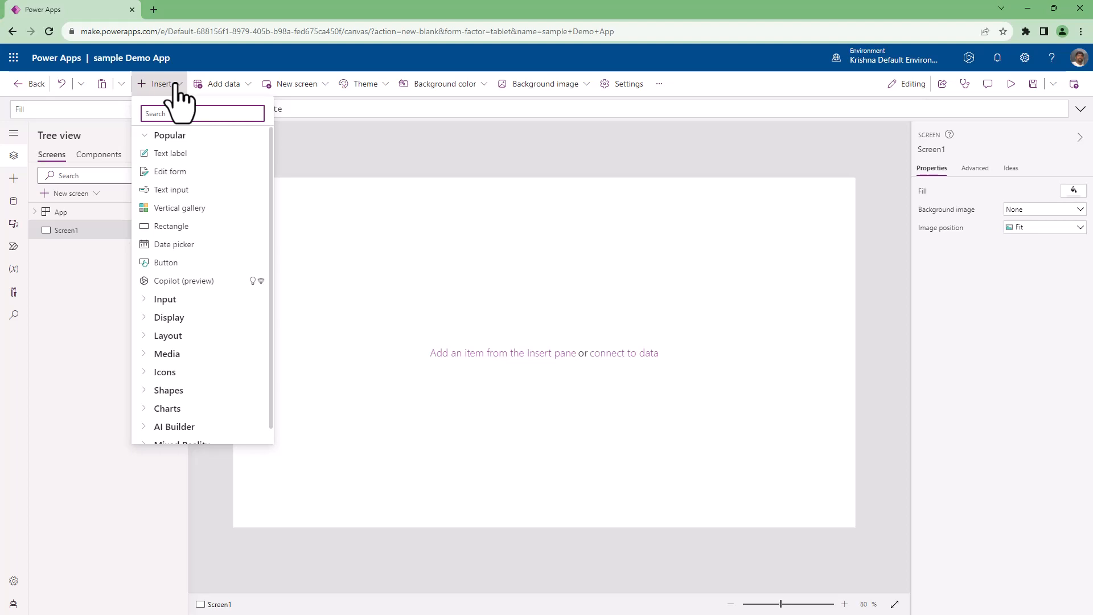
left_click(147, 135)
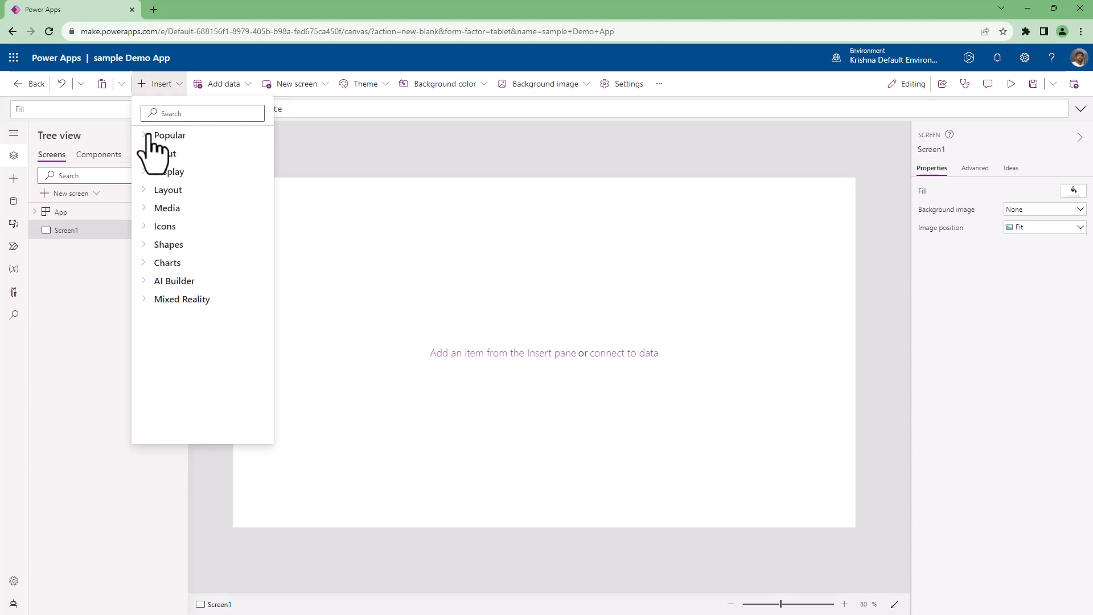
left_click(147, 137)
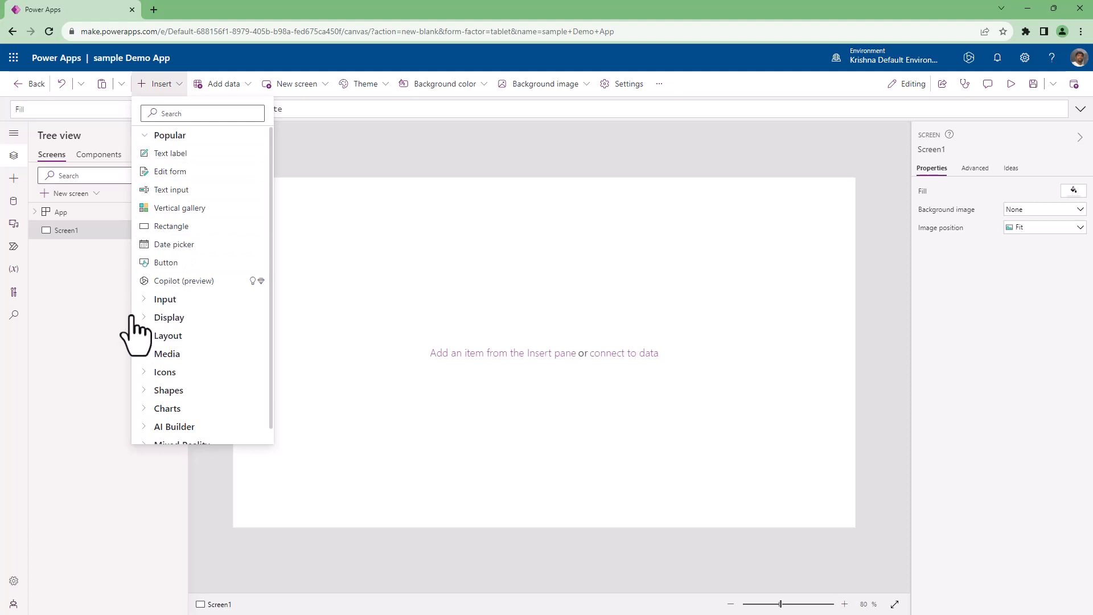
left_click(146, 135)
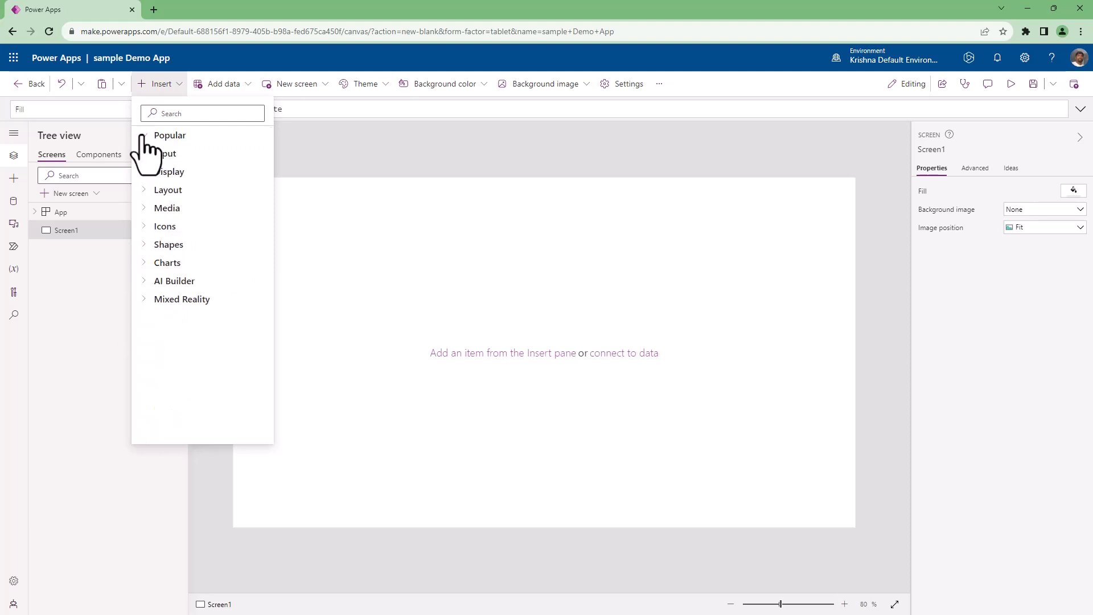
left_click(147, 154)
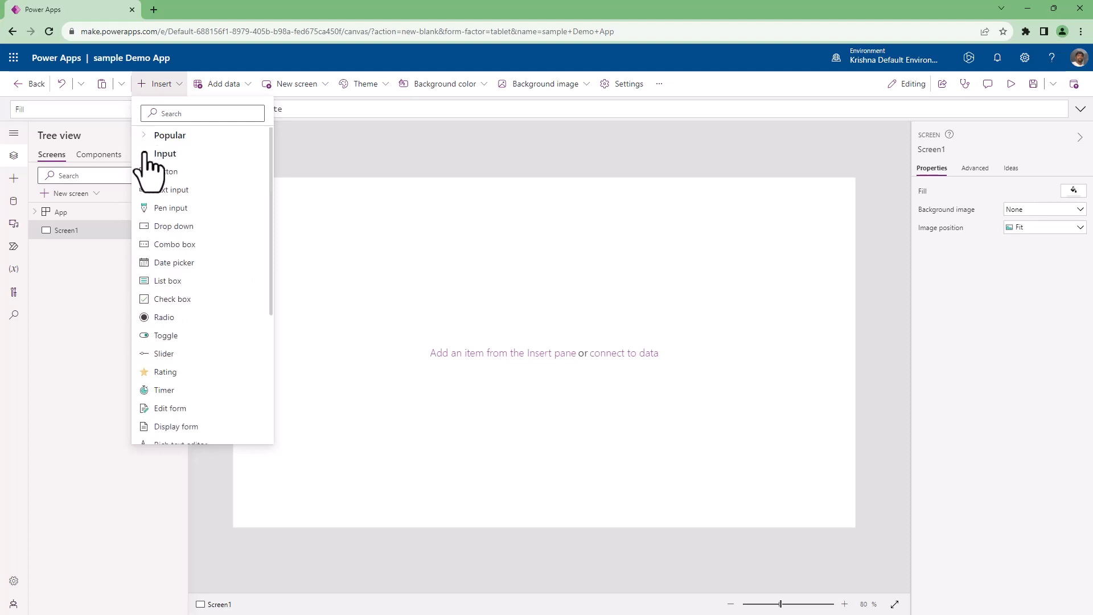
left_click(146, 154)
left_click(147, 172)
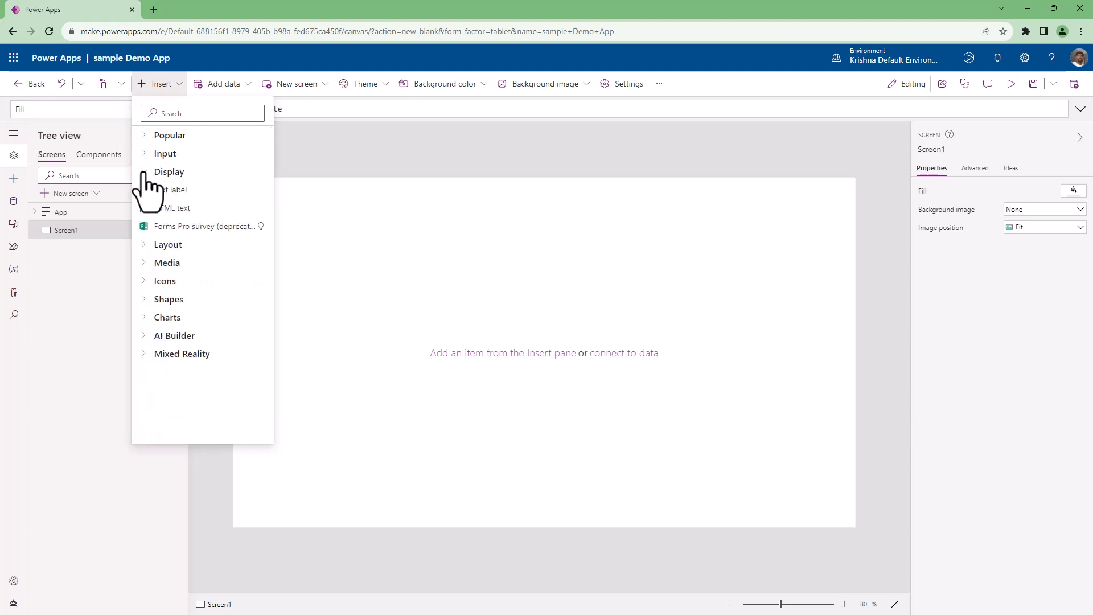
left_click(147, 172)
left_click(144, 194)
left_click(144, 194)
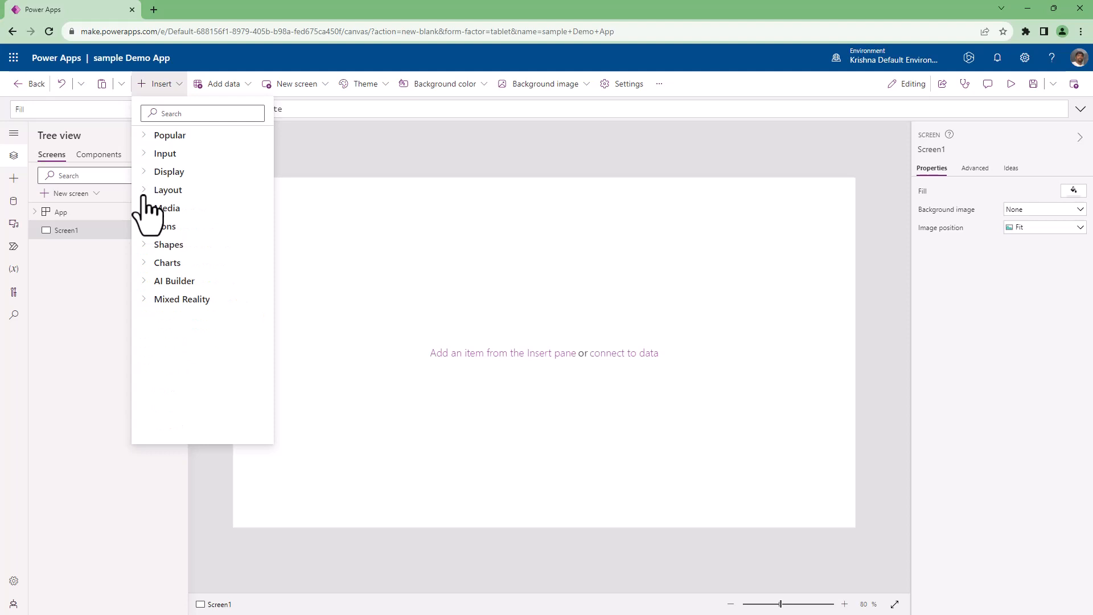
left_click(147, 84)
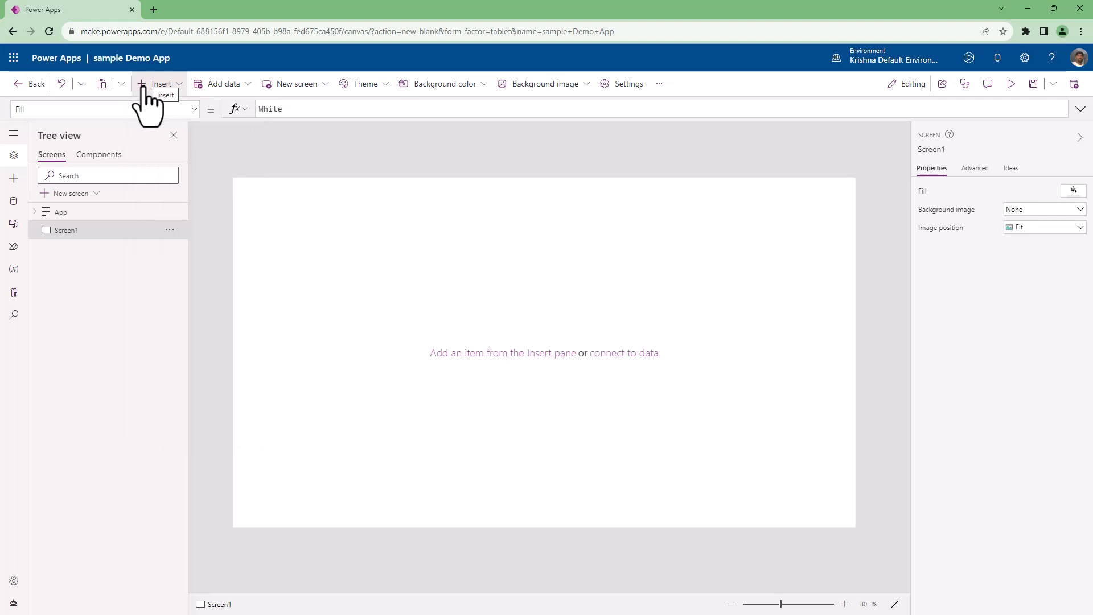
left_click(246, 89)
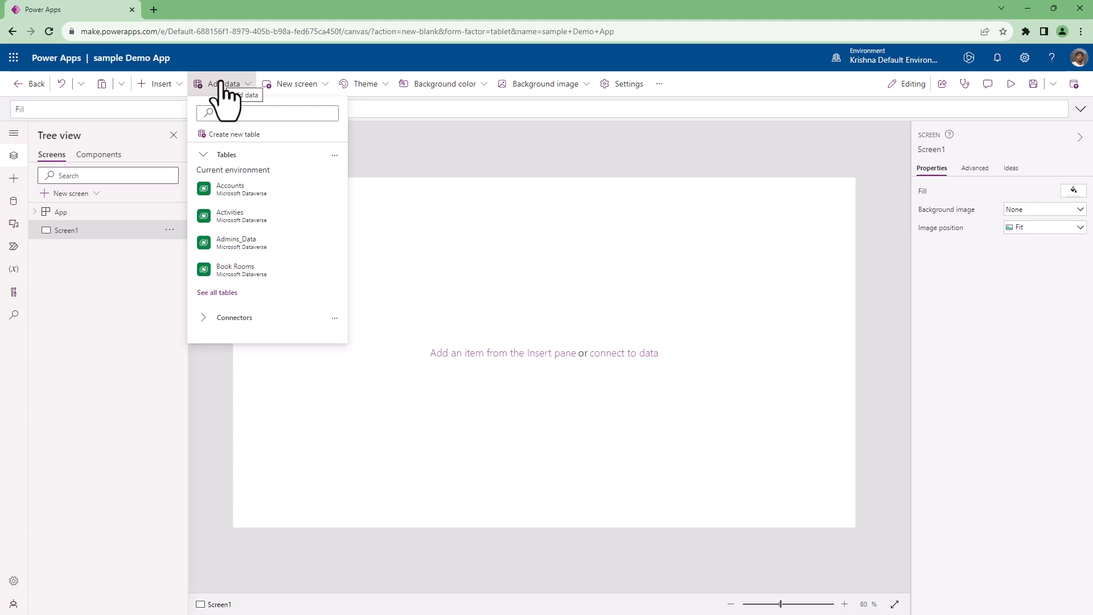
left_click(285, 91)
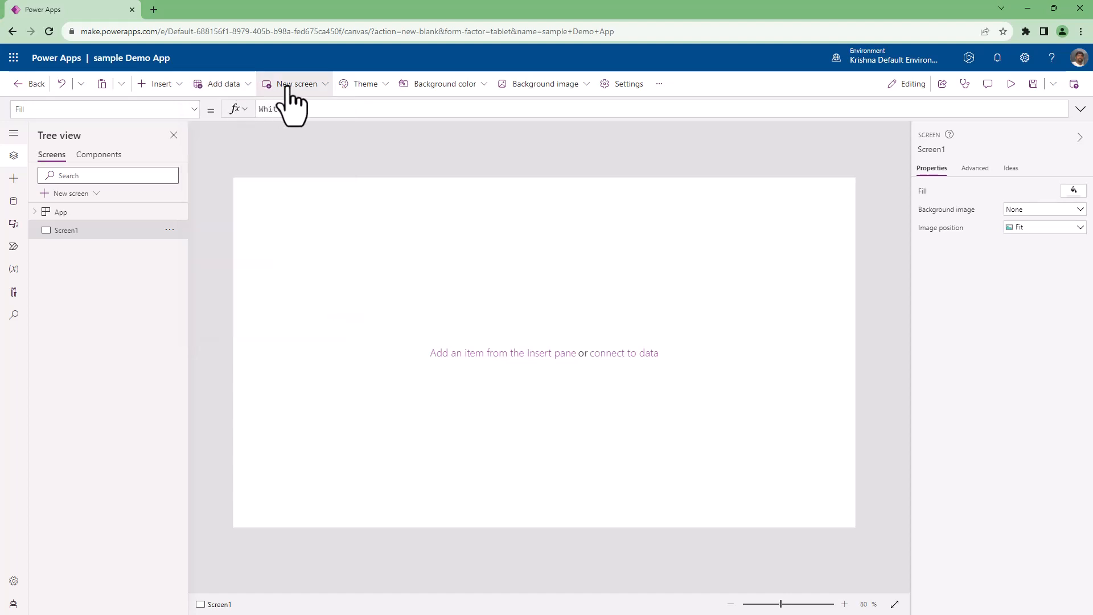
Compare the layouts and templates offered for a new screen, from the Blank layout to the Landscape print template.
left_click(321, 91)
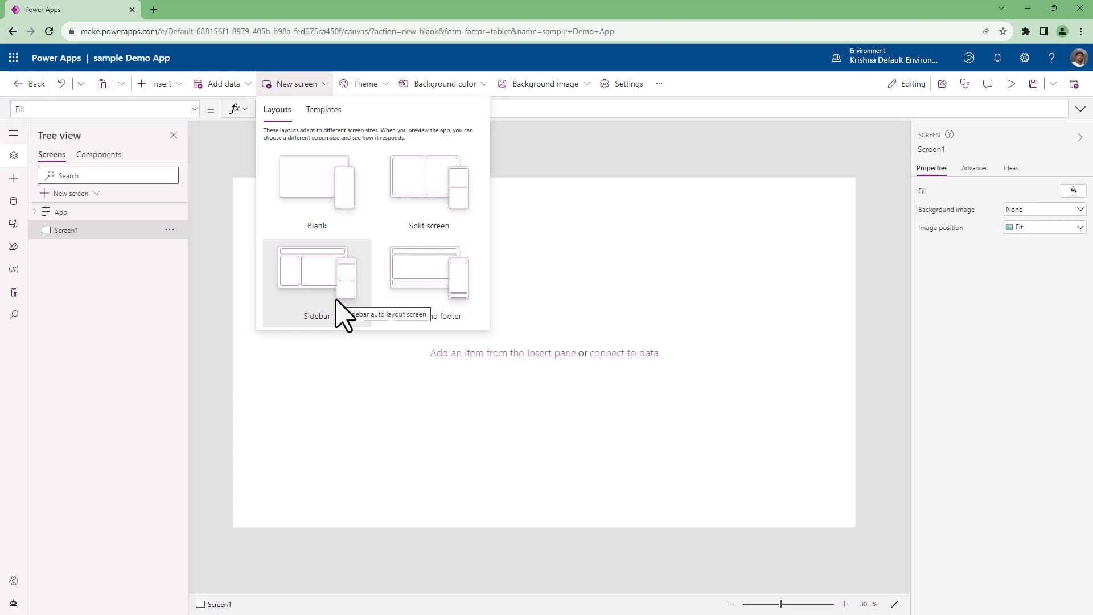
left_click(325, 111)
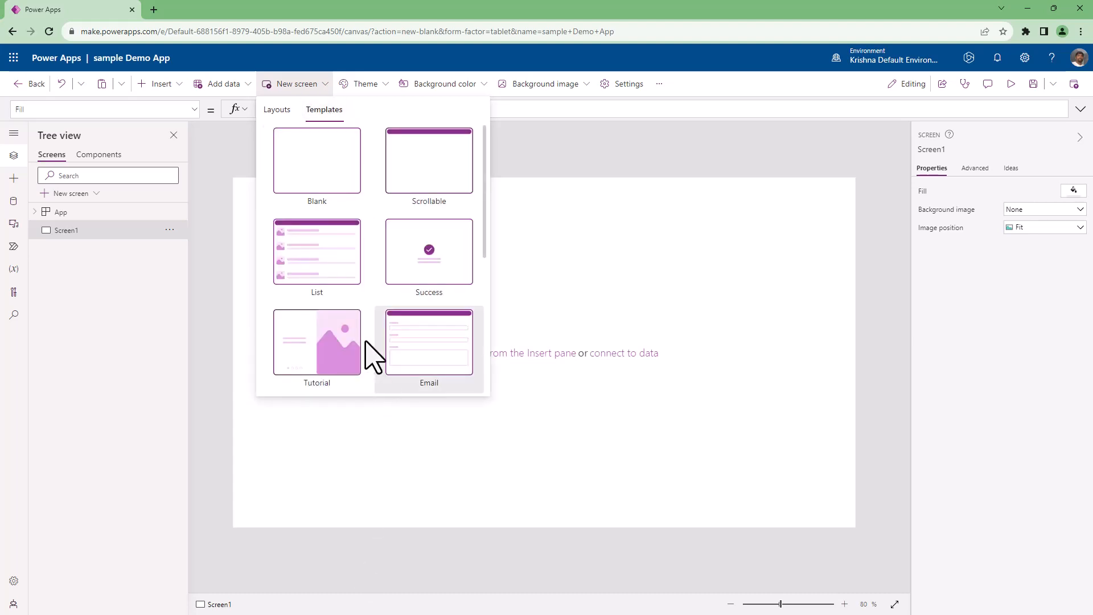
scroll(378, 268, "down", 5)
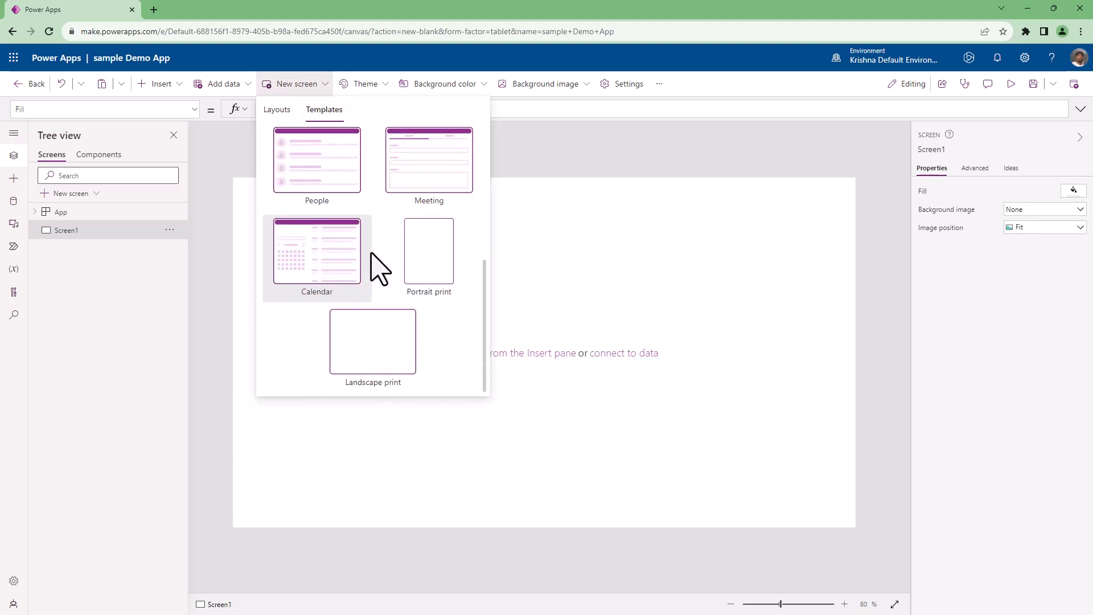
scroll(447, 362, "up", 5)
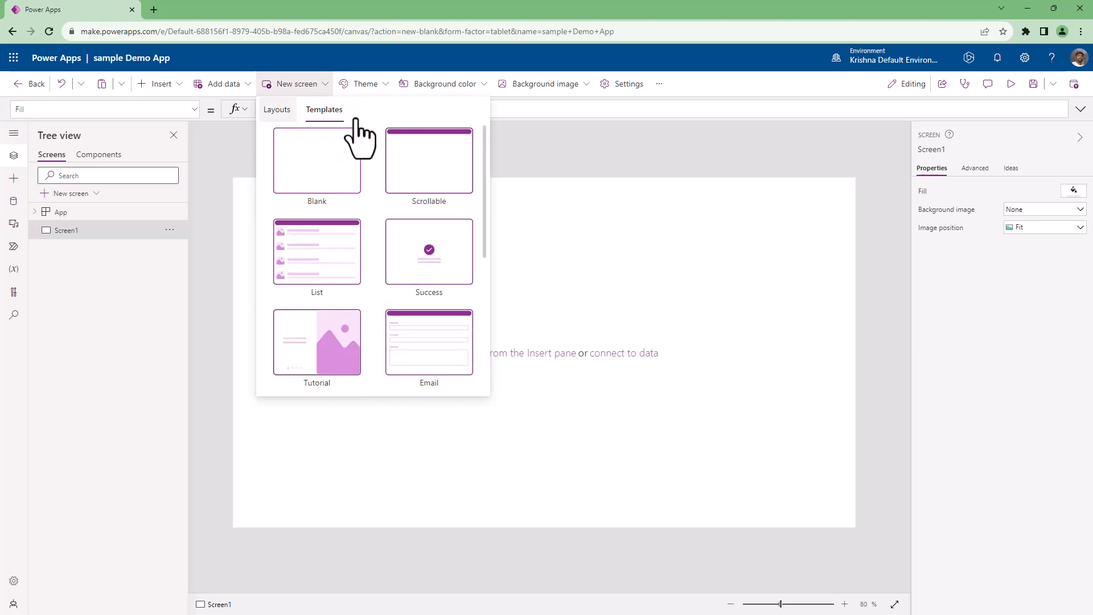
left_click(275, 110)
left_click(318, 109)
left_click(278, 110)
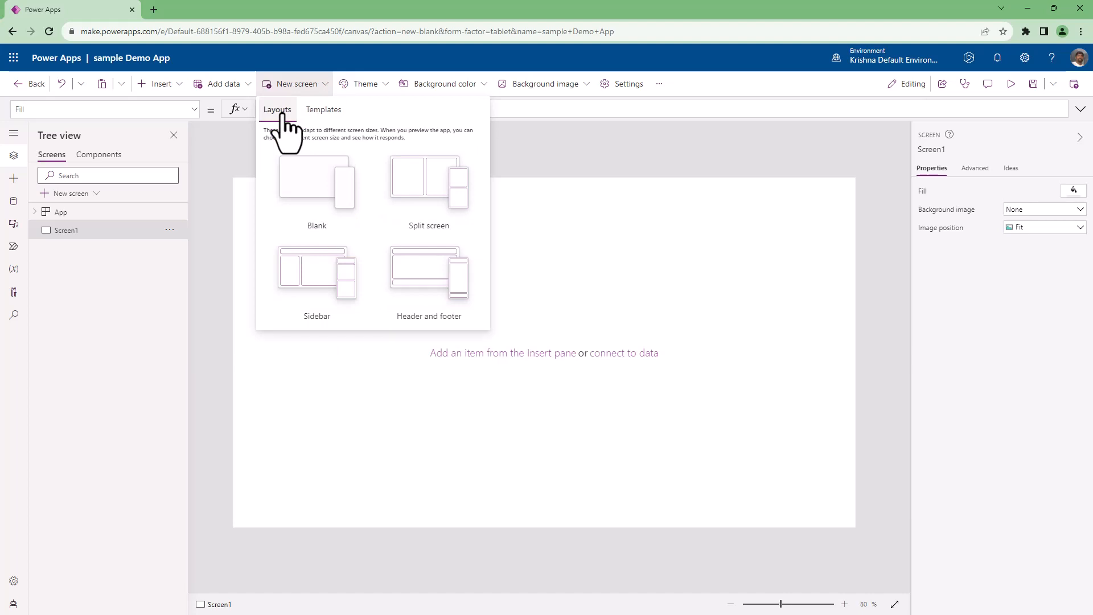
left_click(324, 110)
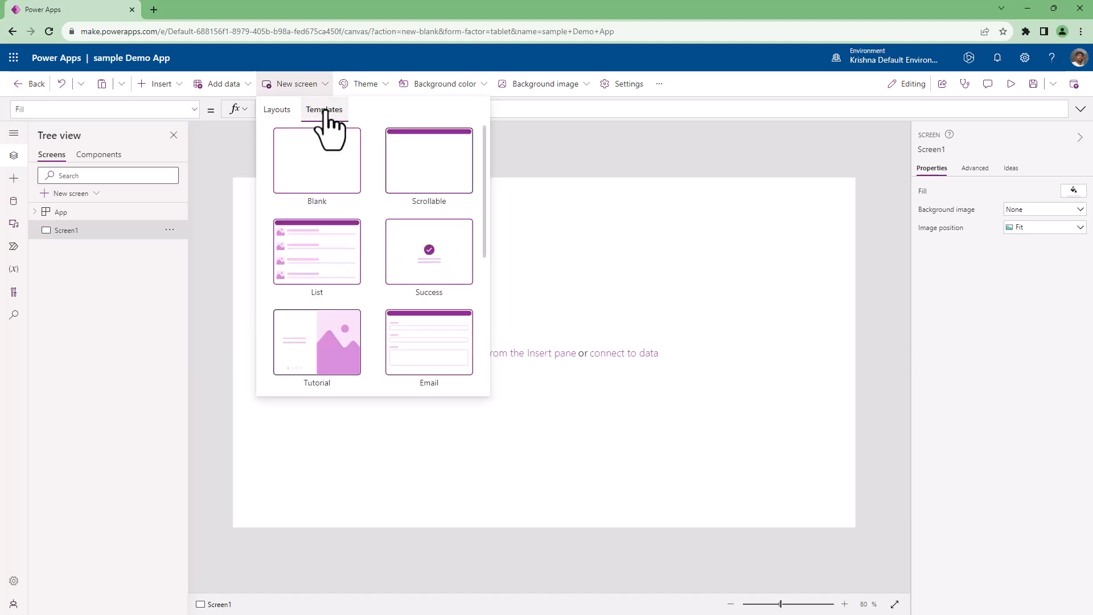
left_click(276, 110)
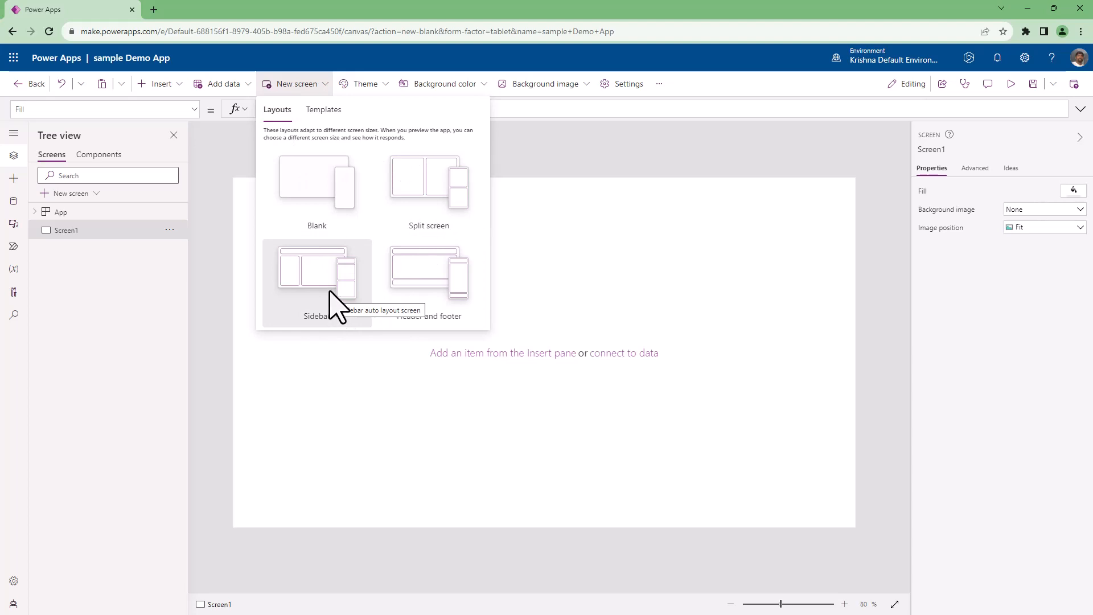
left_click(328, 111)
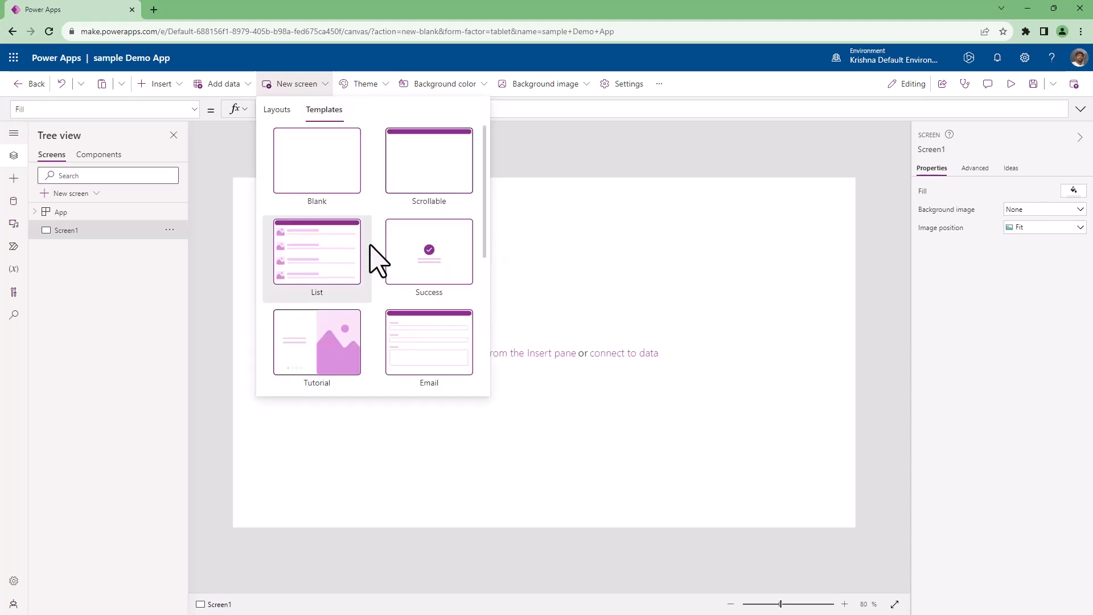
scroll(377, 257, "down", 5)
scroll(377, 257, "up", 5)
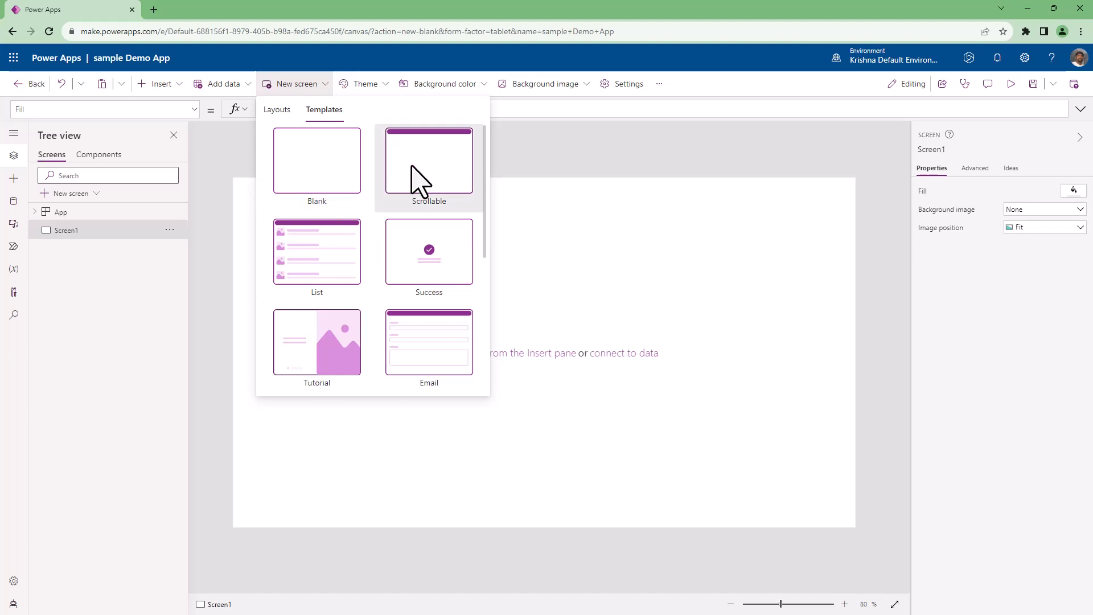
scroll(379, 313, "down", 4)
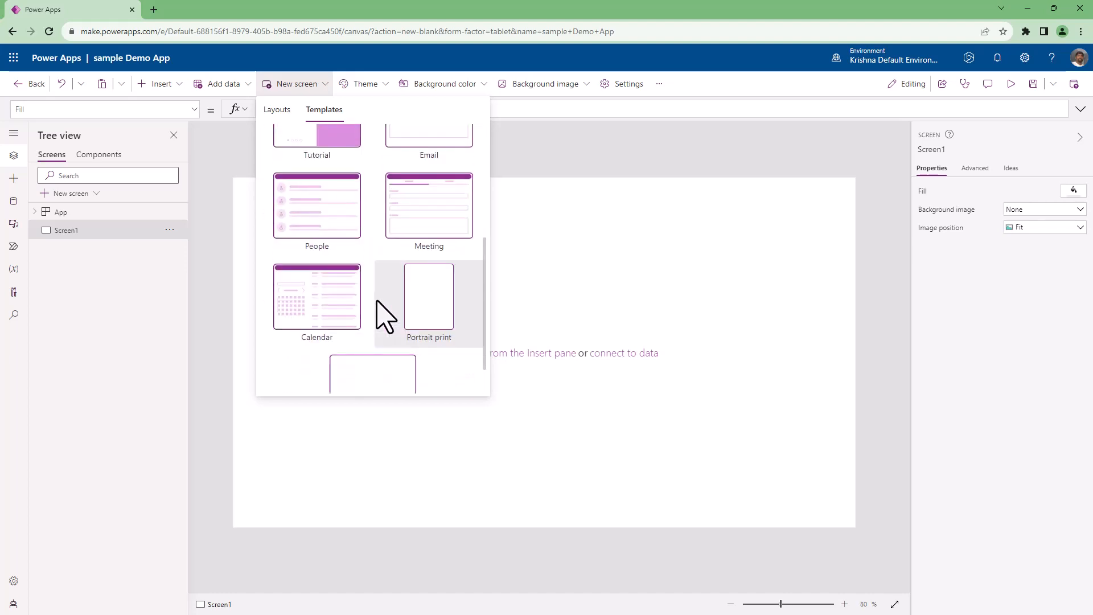
scroll(381, 312, "down", 1)
scroll(382, 313, "up", 5)
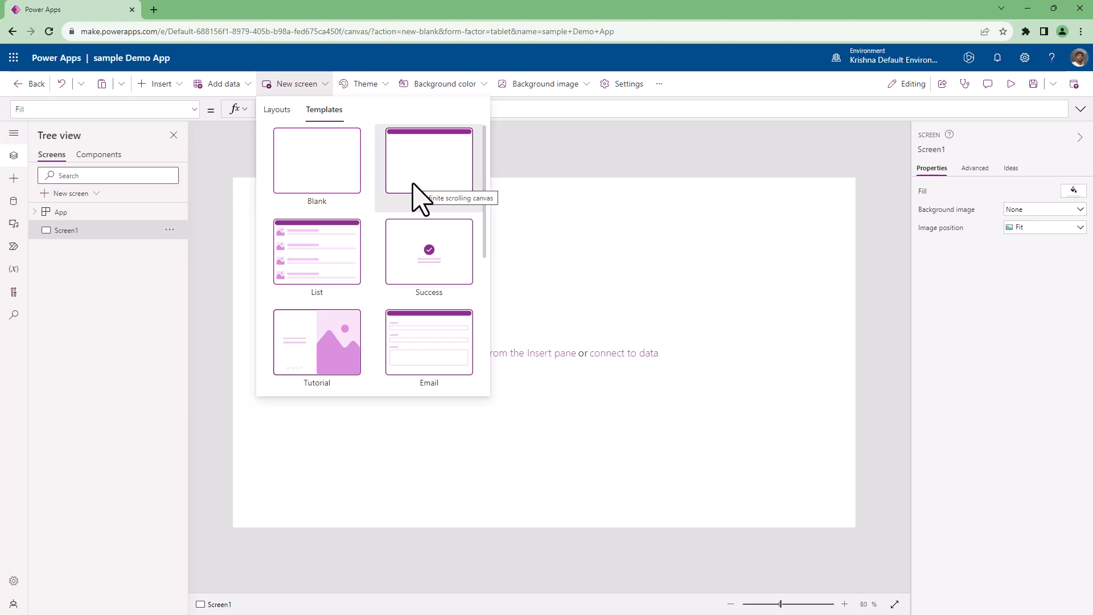
scroll(405, 285, "down", 3)
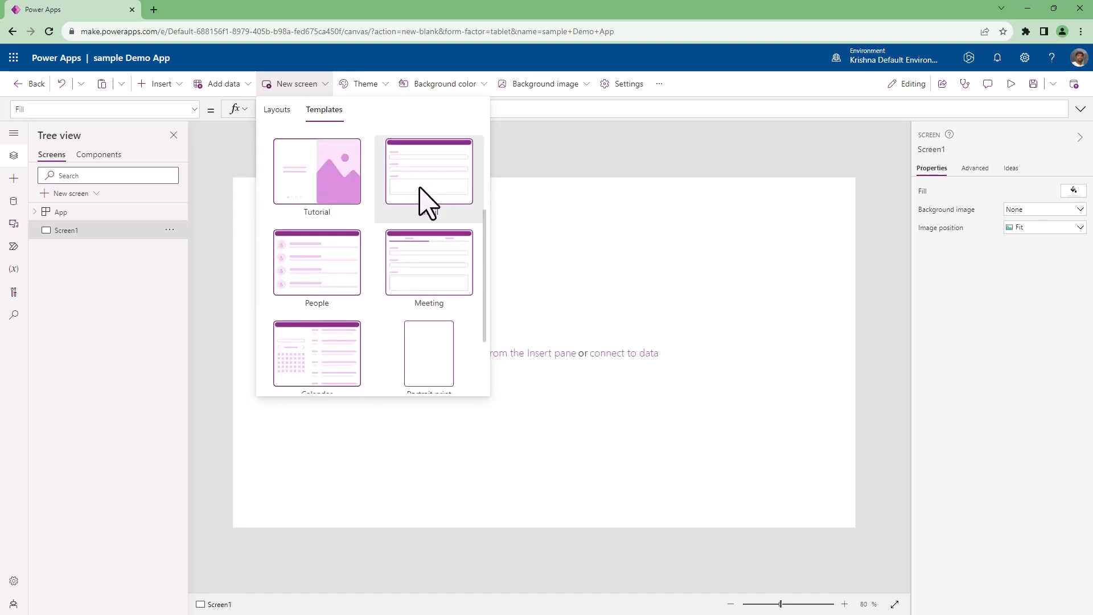
scroll(368, 289, "down", 2)
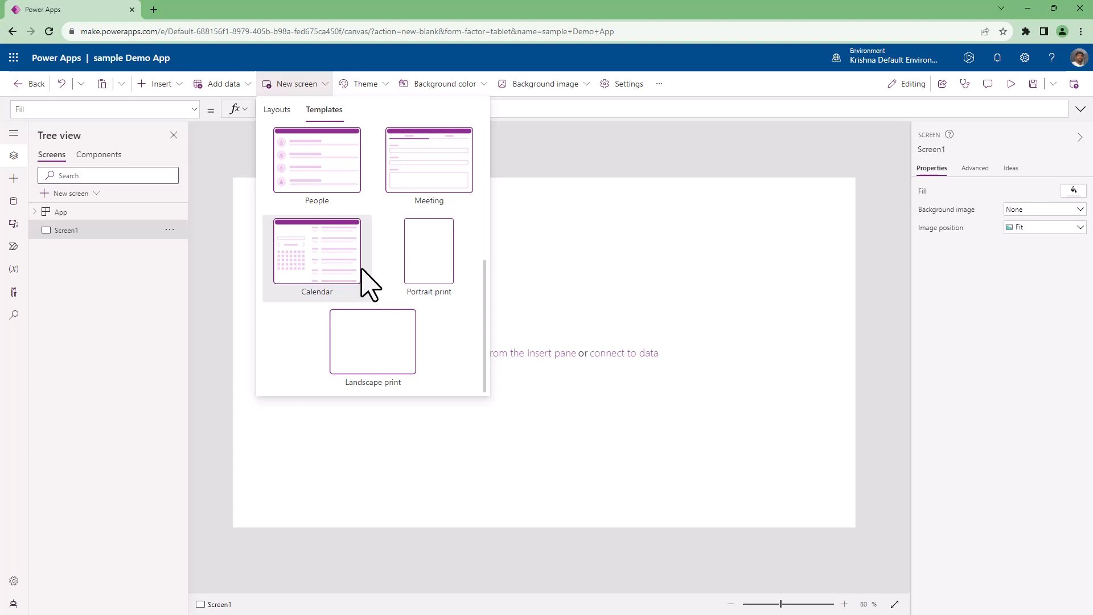
scroll(365, 280, "up", 5)
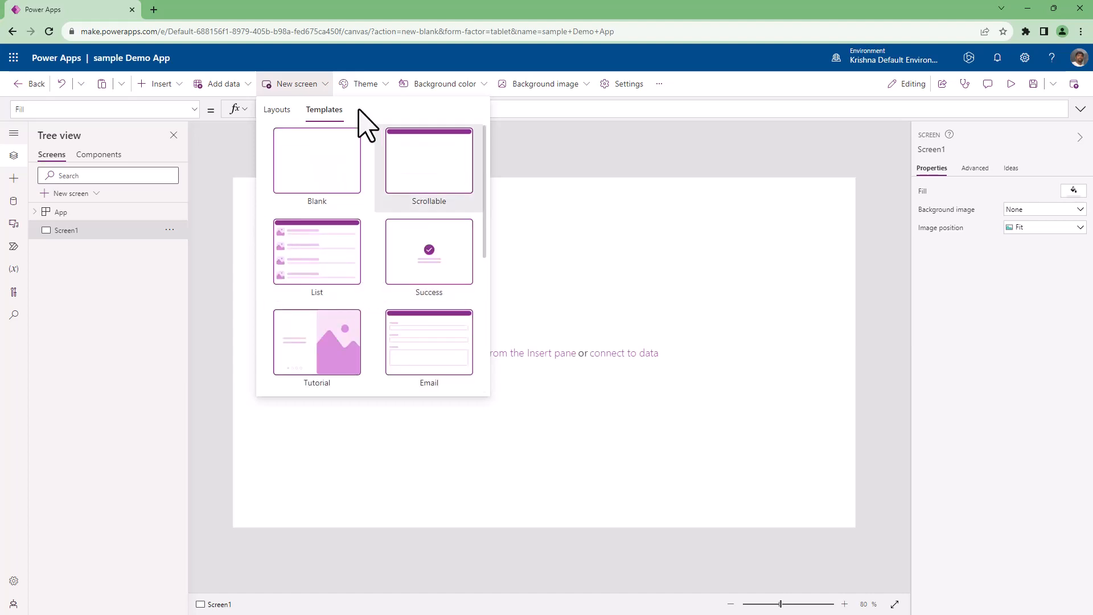
Browse the Standard and Office themes, try the Coral theme on the app, and switch back to the Blue theme.
left_click(381, 86)
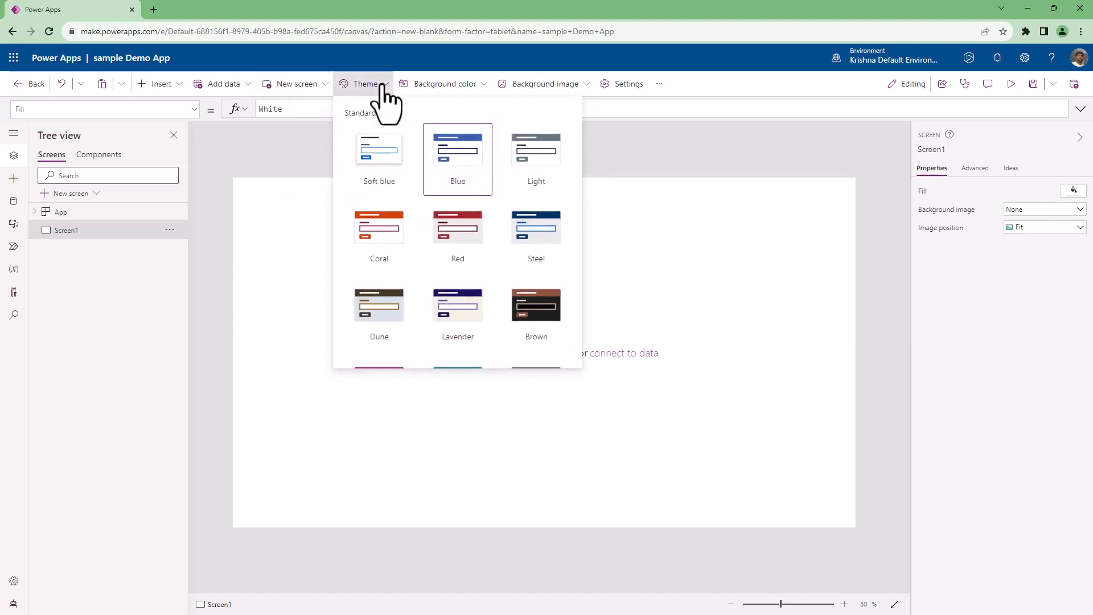
scroll(381, 256, "down", 6)
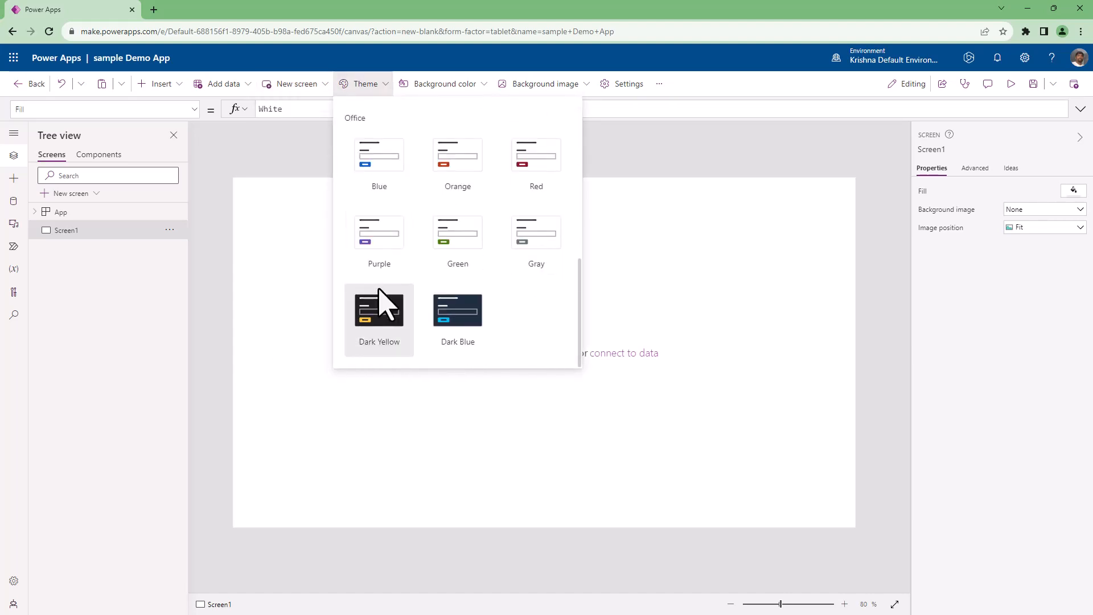
scroll(379, 308, "up", 3)
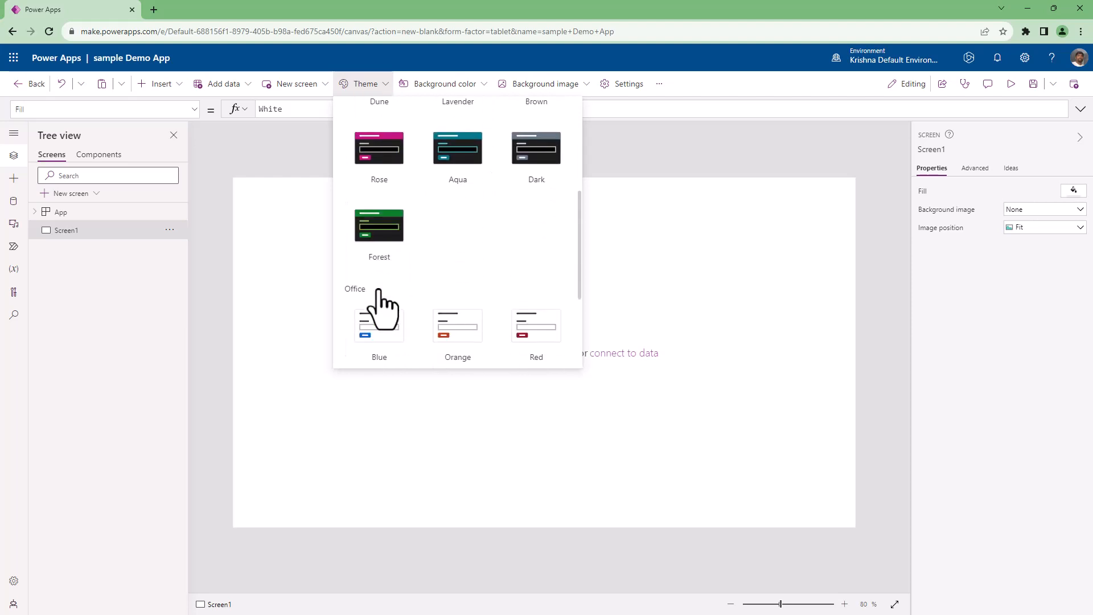
scroll(381, 308, "up", 3)
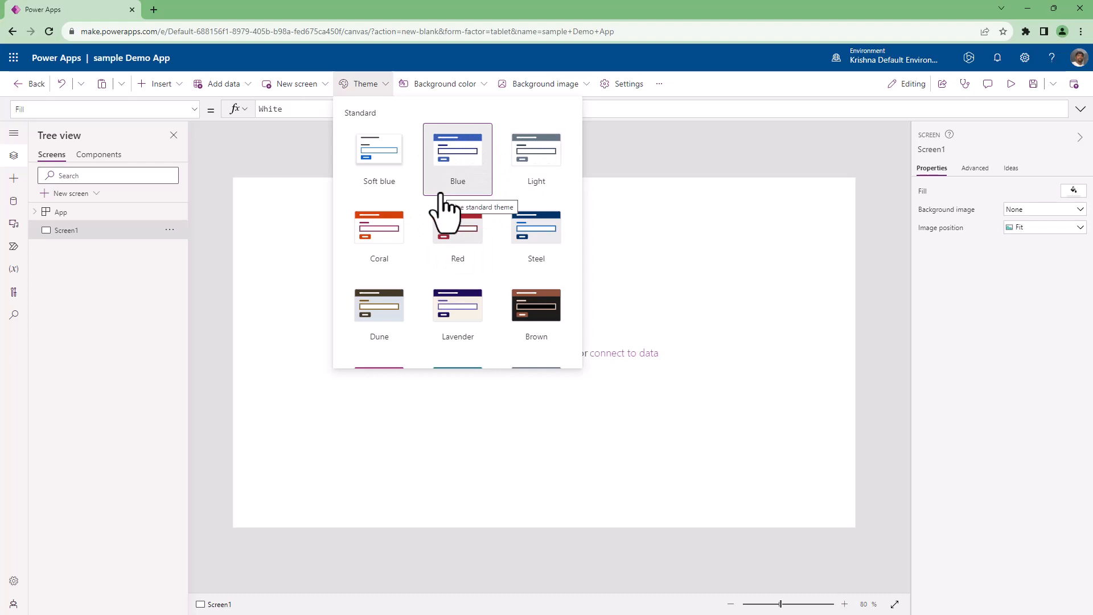
left_click(380, 253)
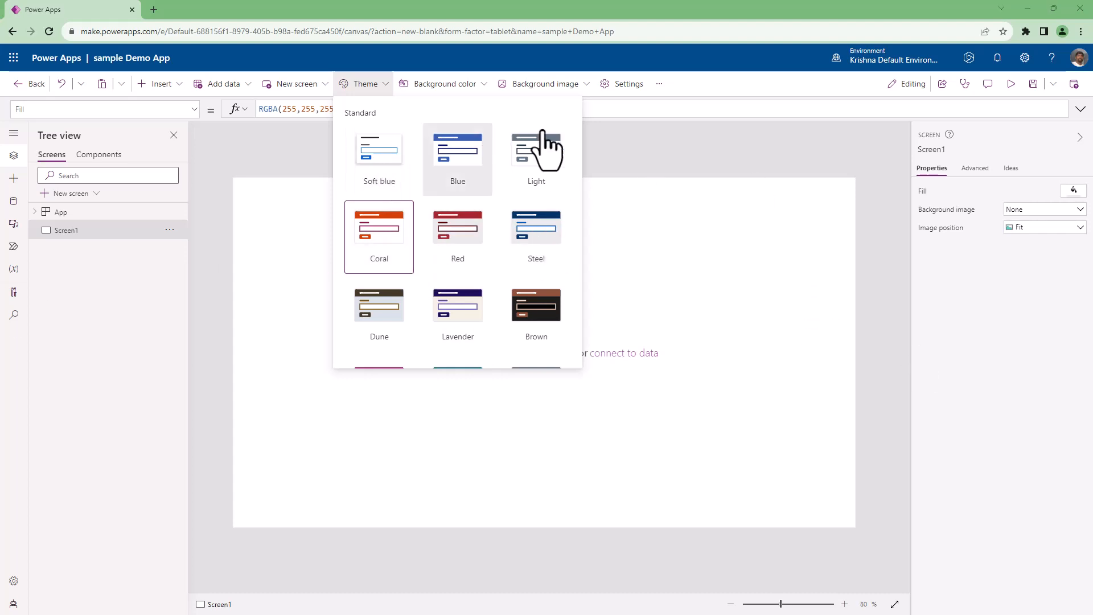
left_click(482, 160)
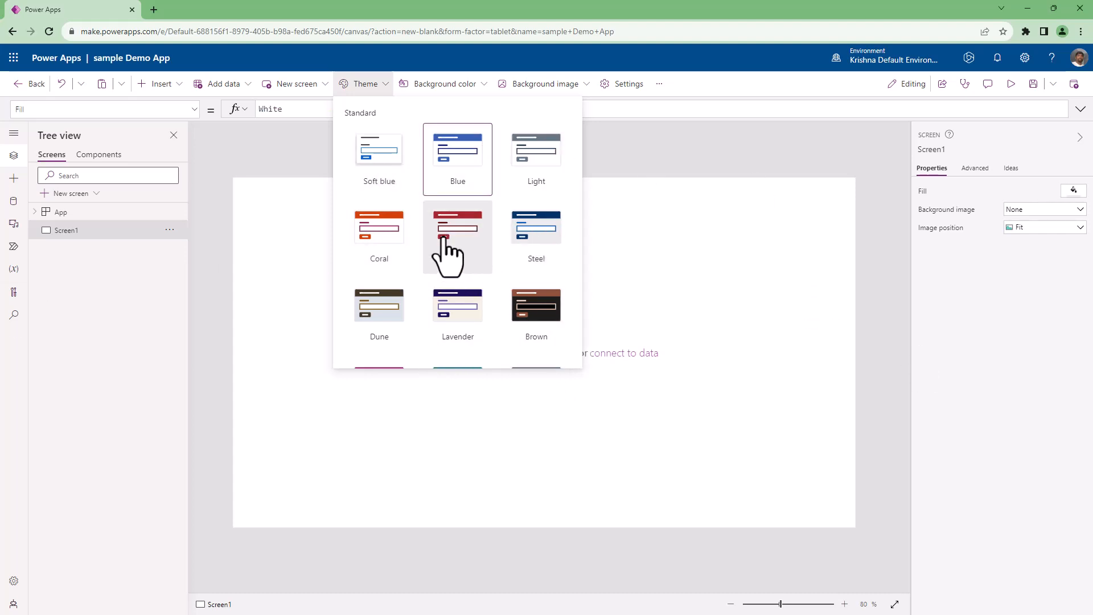
left_click(387, 85)
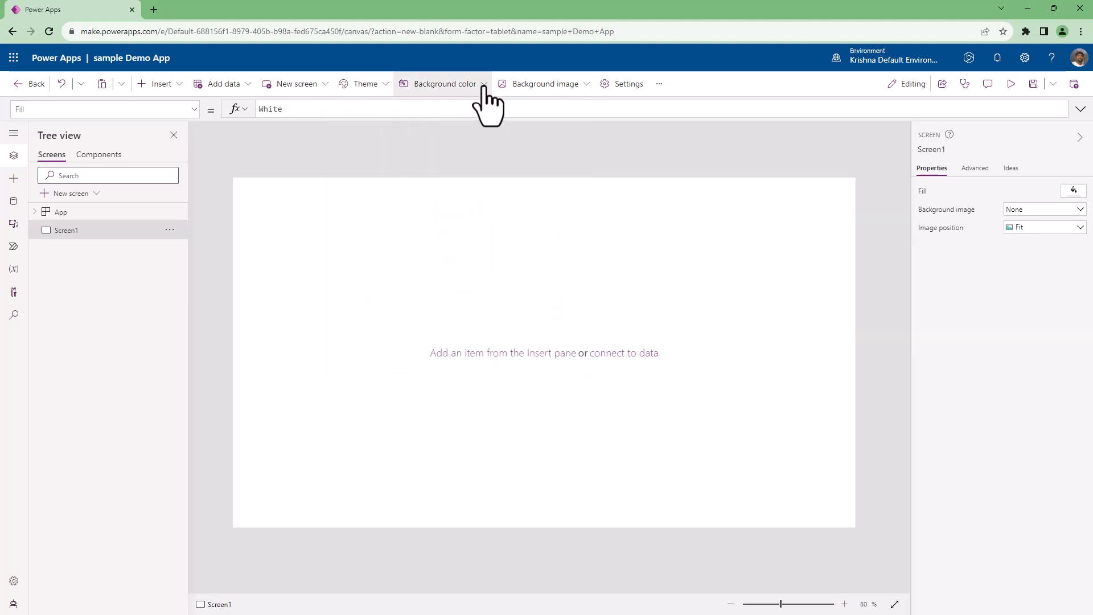
Try the light blue background colour RGBA(215, 223, 240, 1) on Screen1, and change it back to white.
left_click(481, 85)
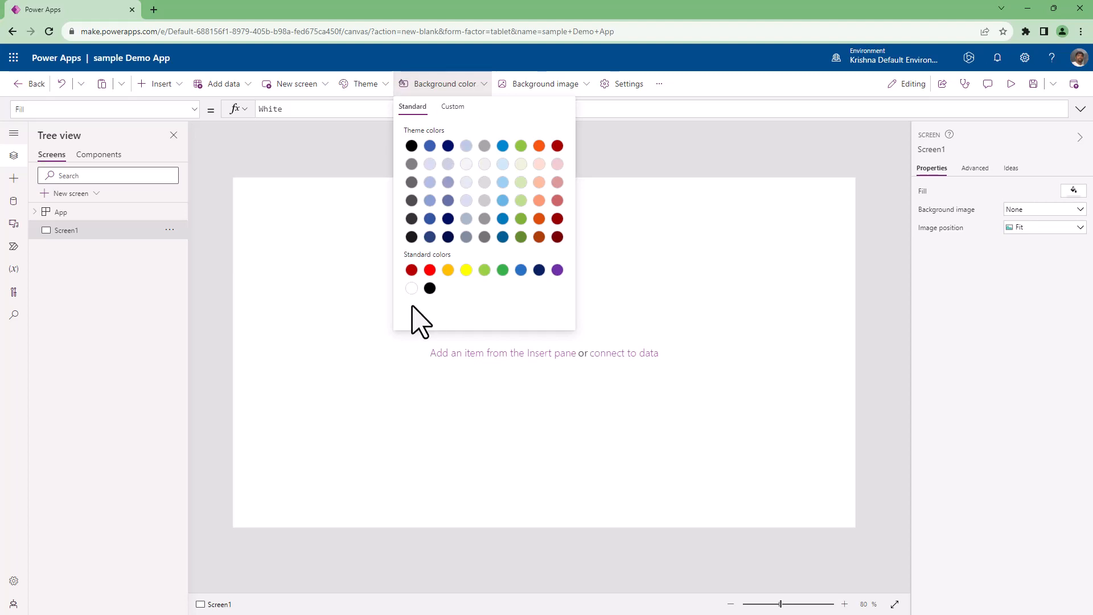
left_click(430, 165)
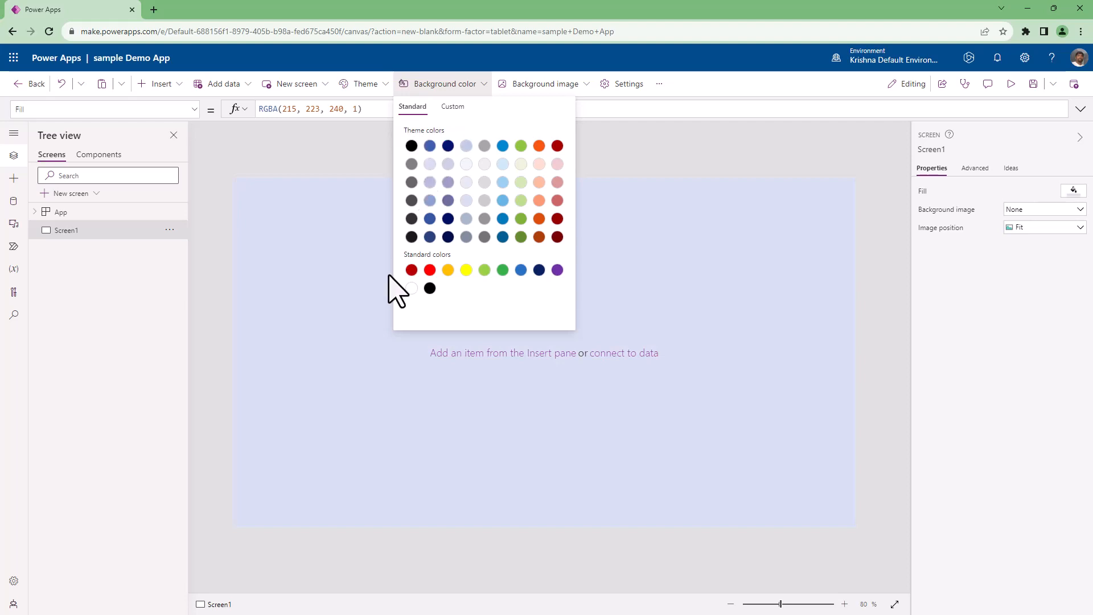
left_click(412, 288)
Upload the image bg as the background of Screen1 and set its image position to Fill.
left_click(566, 87)
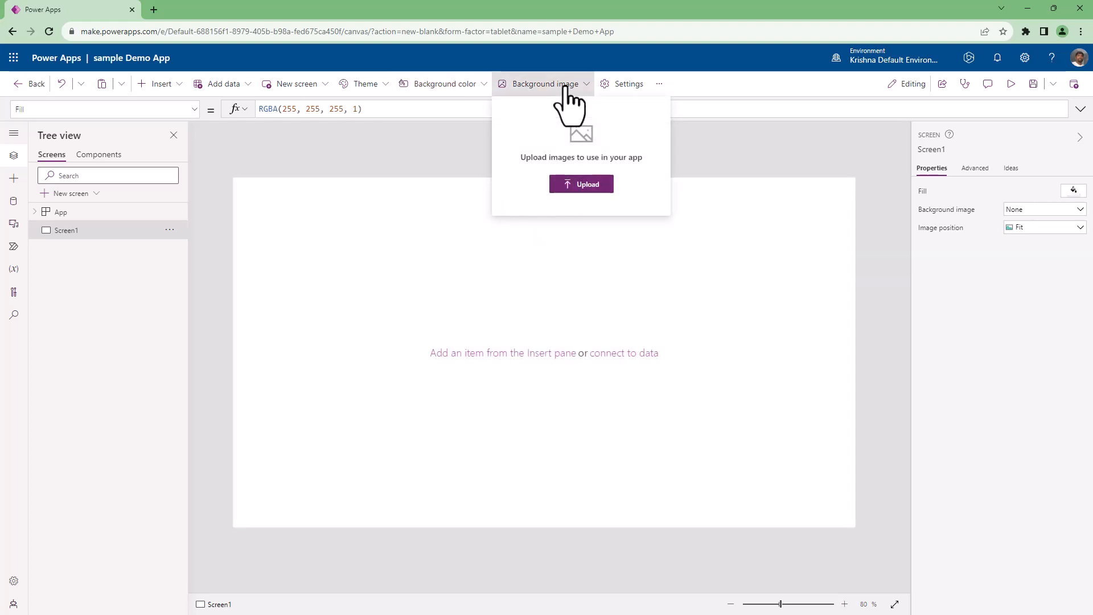
left_click(575, 191)
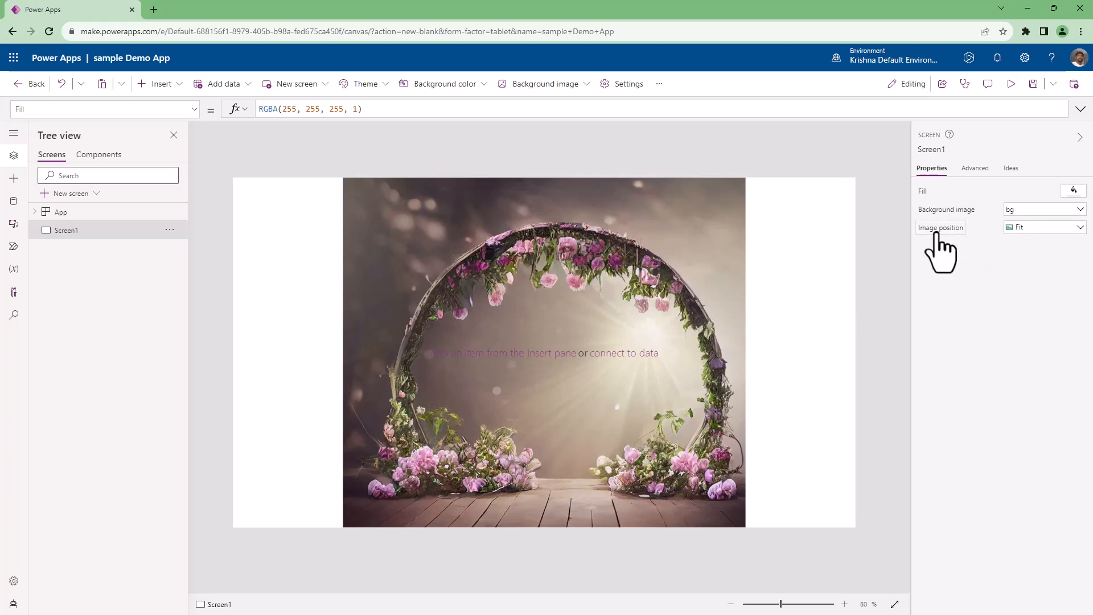
left_click(1031, 229)
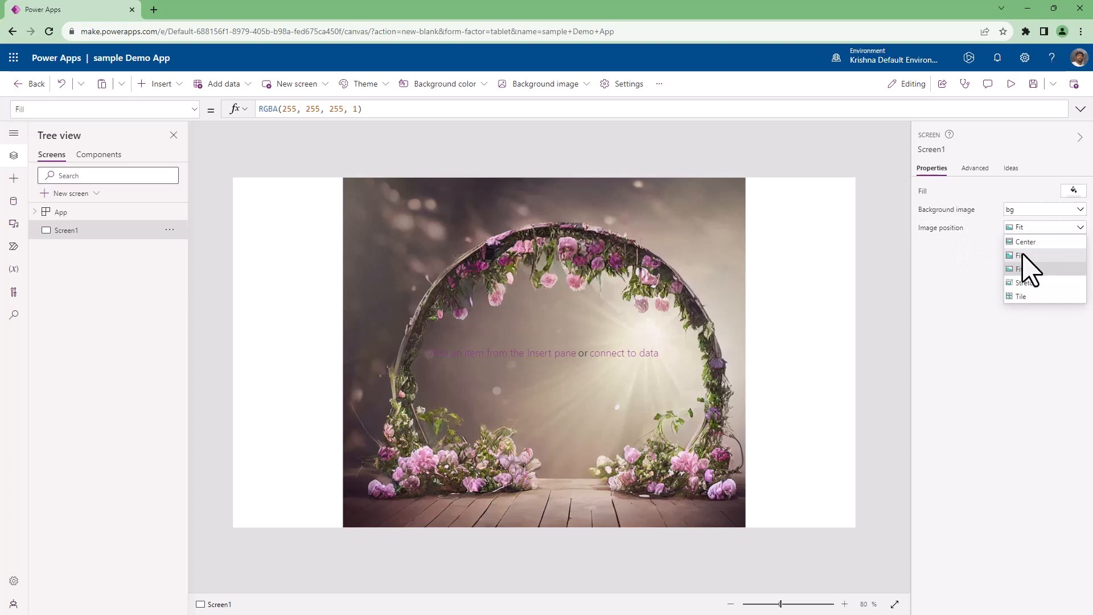
left_click(1023, 255)
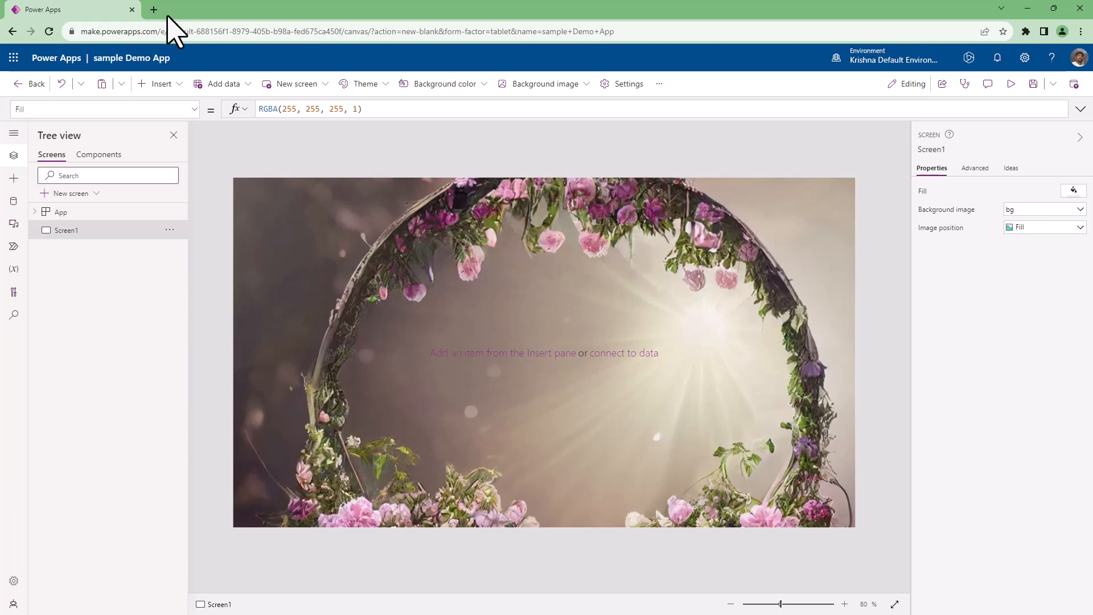
Find the House Beautiful tulip field picture among Google image results for "flowers" in a new browser tab and copy its image address.
key("ctrl+t")
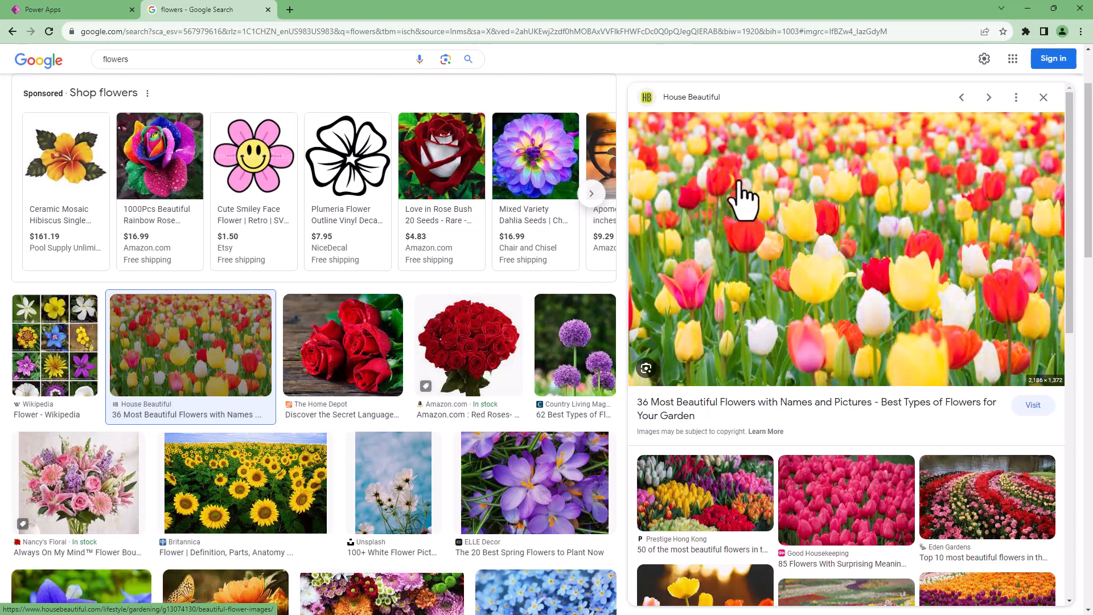
right_click(778, 192)
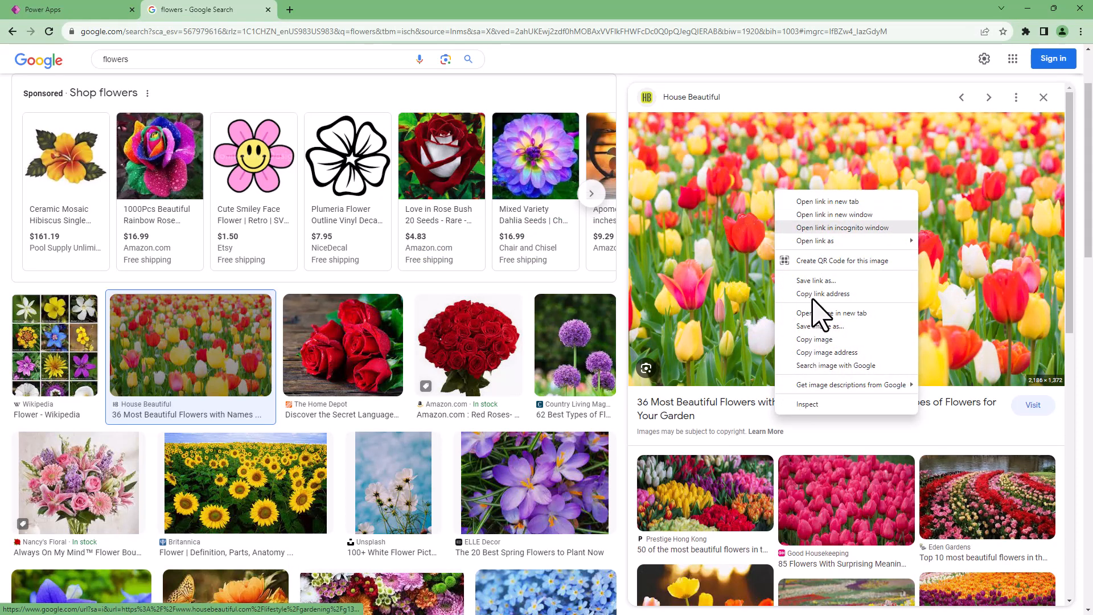
left_click(815, 353)
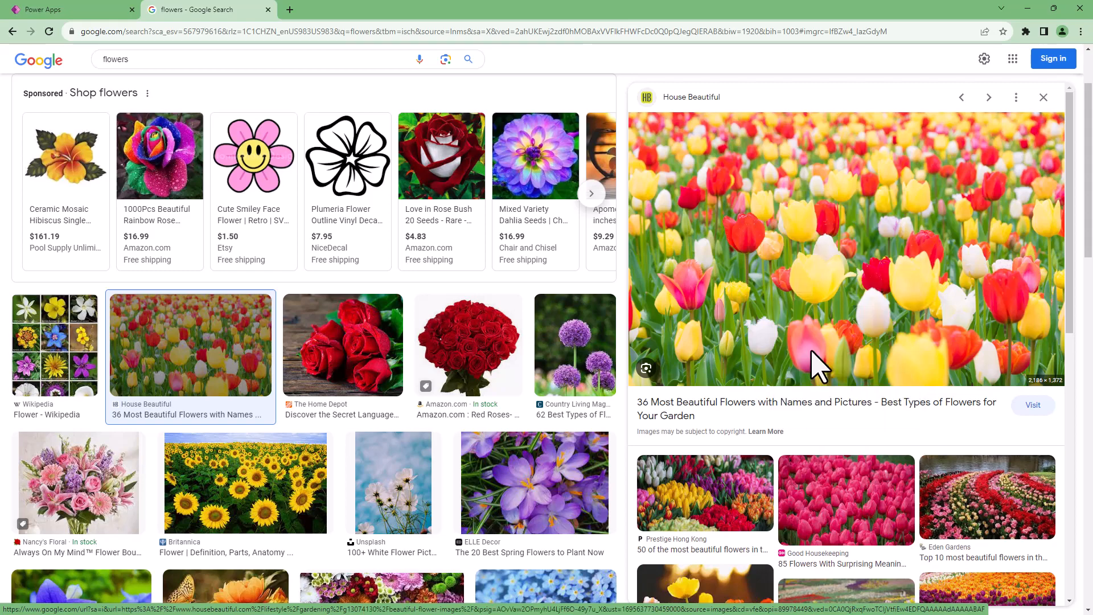
Return to Power Apps and replace Screen1's BackgroundImage formula with the copied tulip image address enclosed in double quotes.
left_click(74, 10)
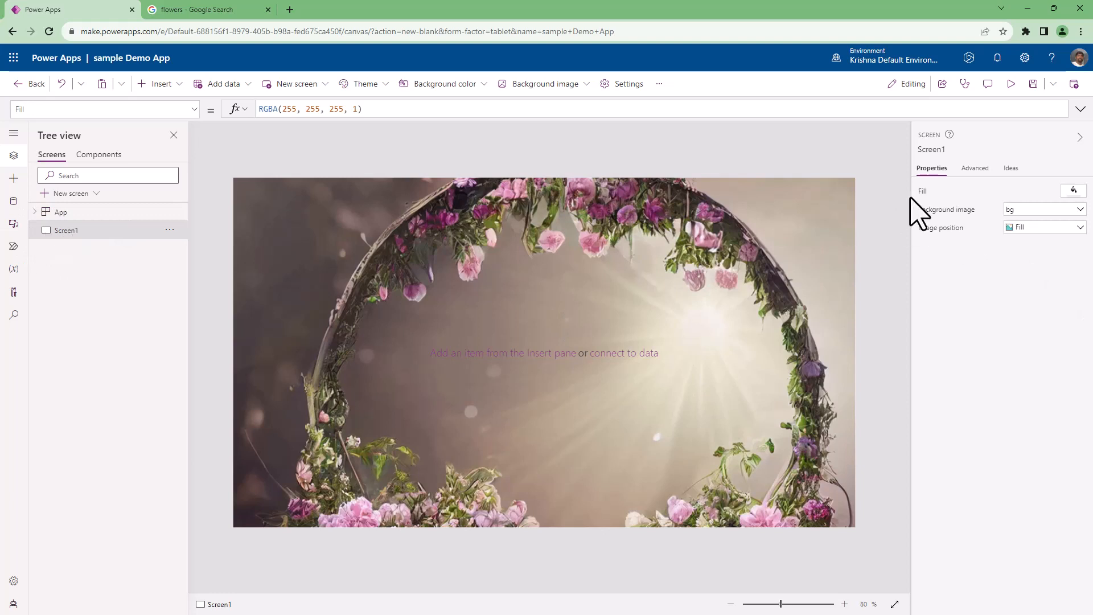
left_click(954, 214)
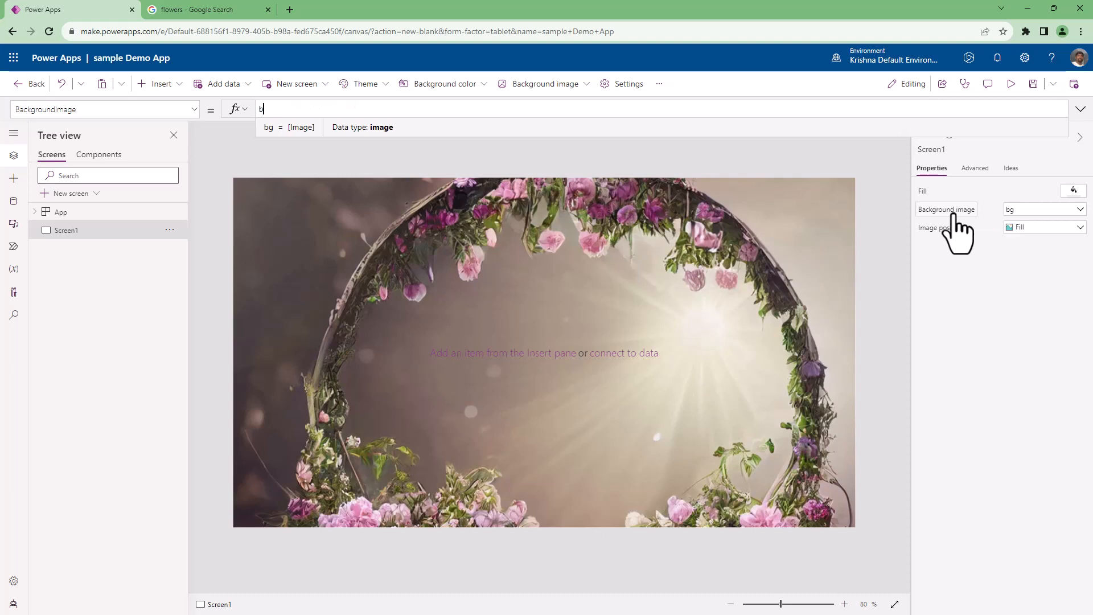
key("BackSpace")
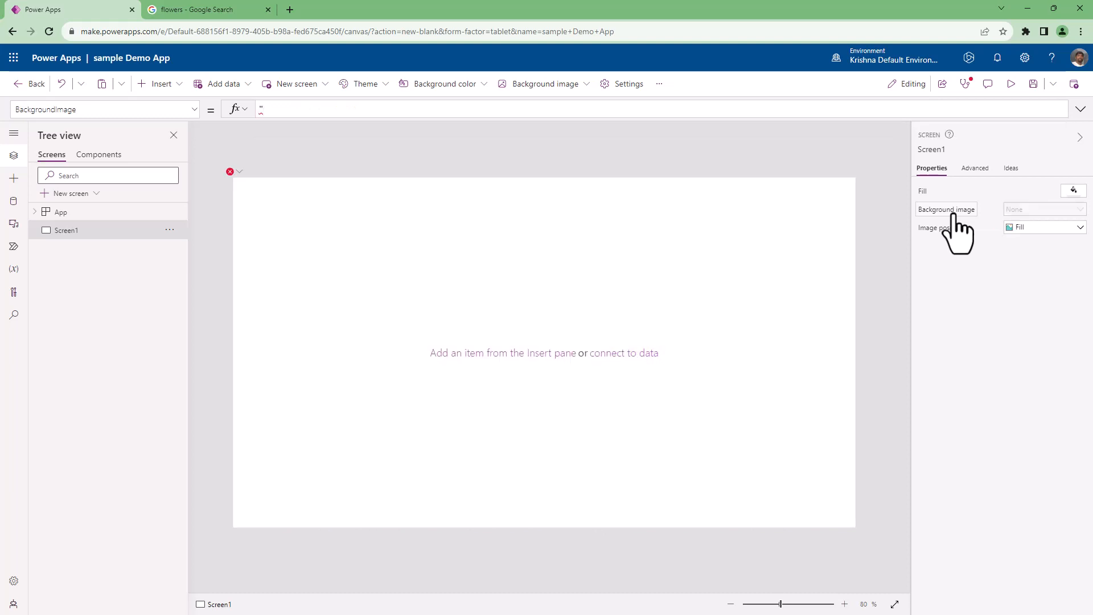
type("https://hips.hearstapps.com/hmg-prod/images/close-up-of-tulips-blooming-in-field-royalty-free-image-1584131603.jpg")
type("\"")
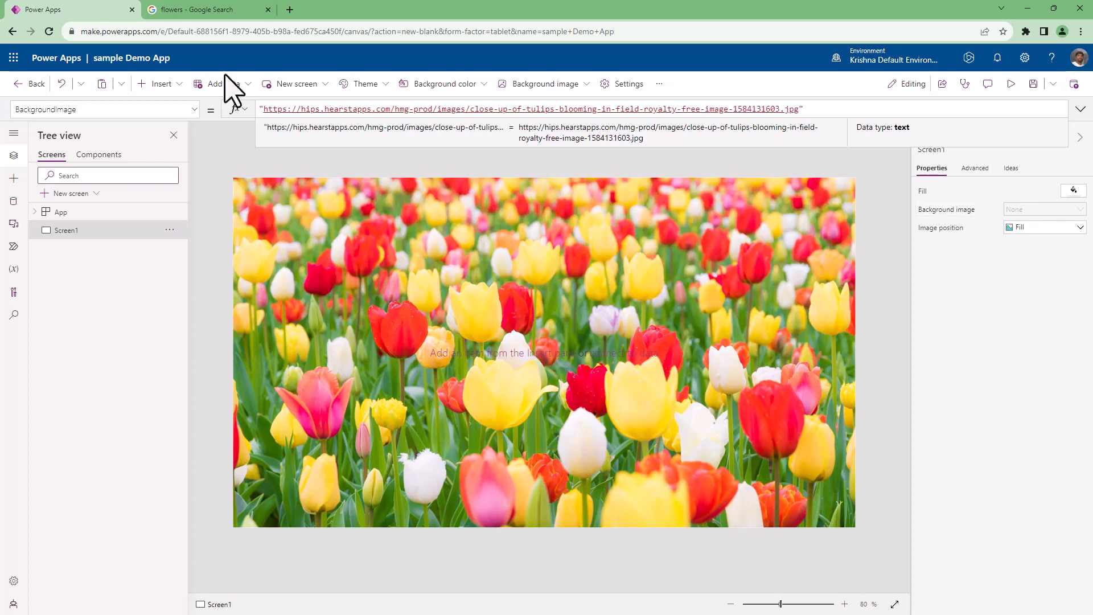
left_click(194, 9)
left_click(77, 9)
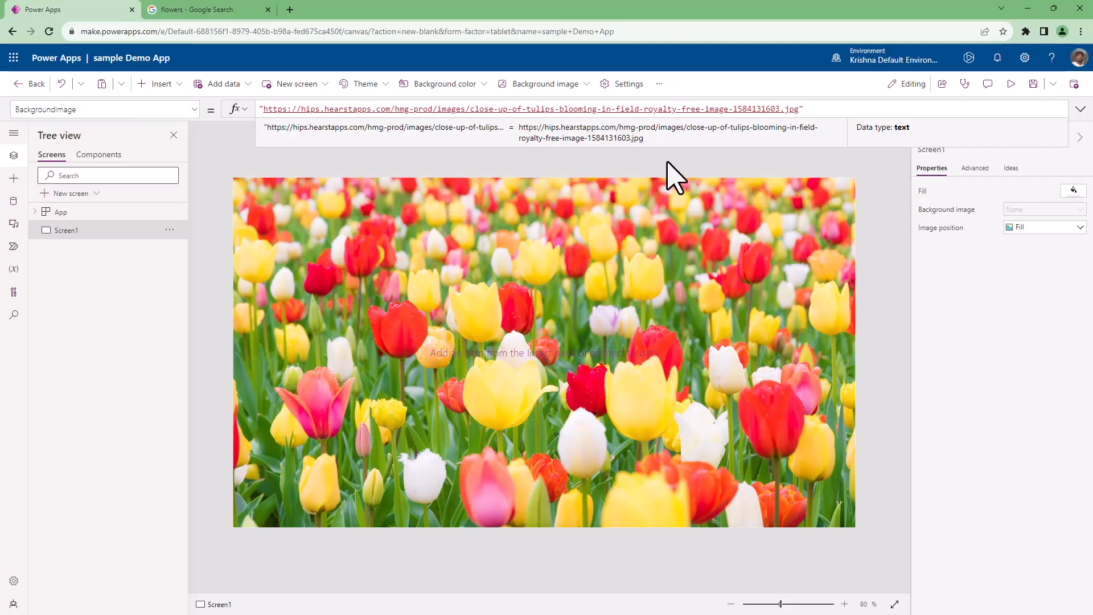
Enter the app description "This is a sample app for creating first time in Power Apps maker portal" in the general settings.
left_click(628, 84)
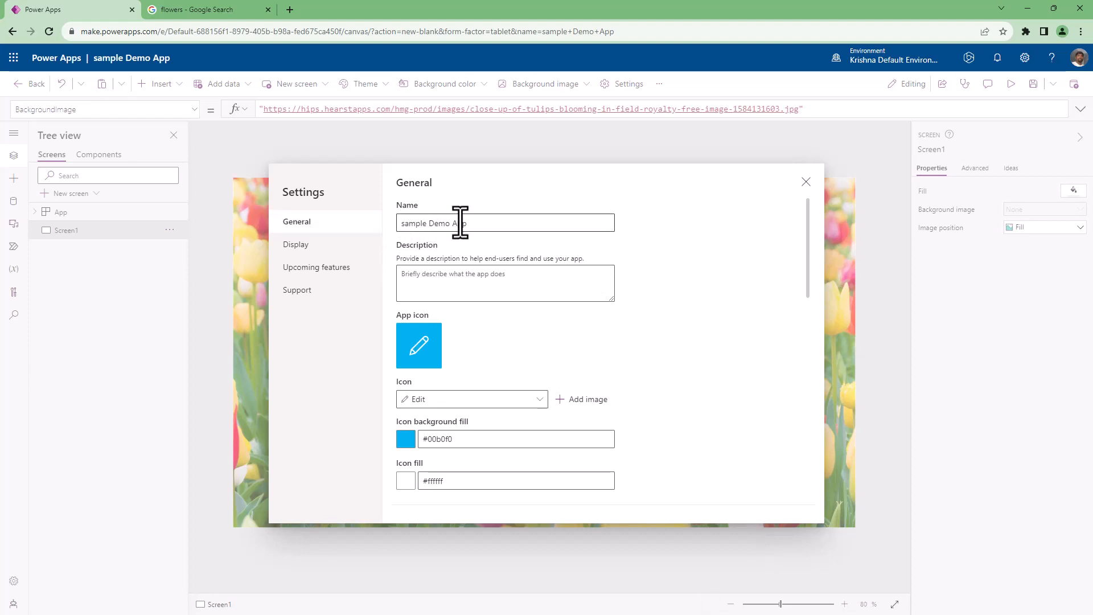
left_click(445, 283)
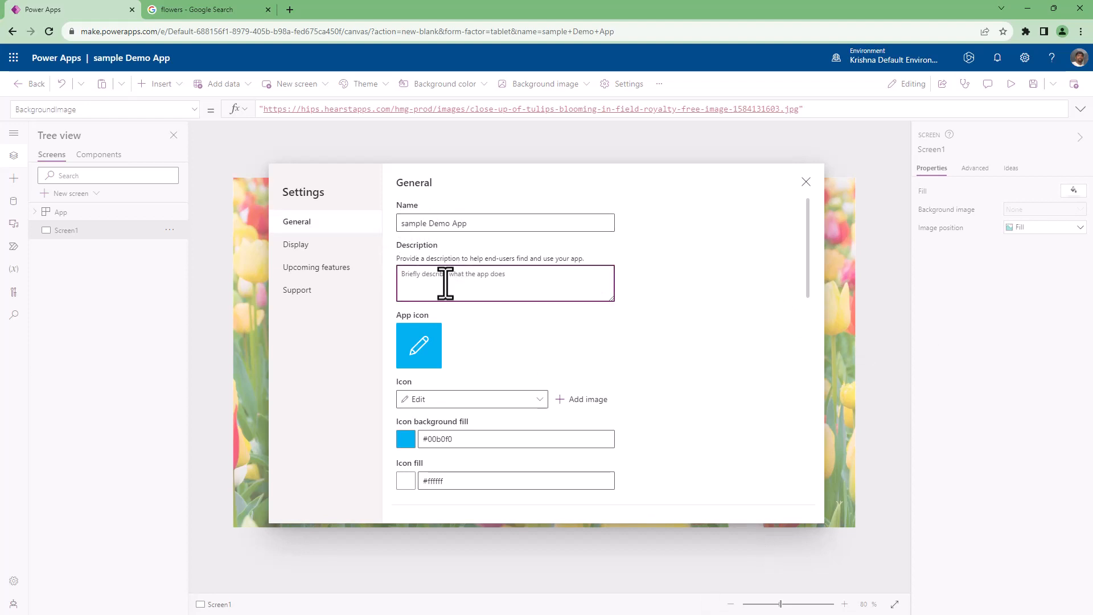
type("thi")
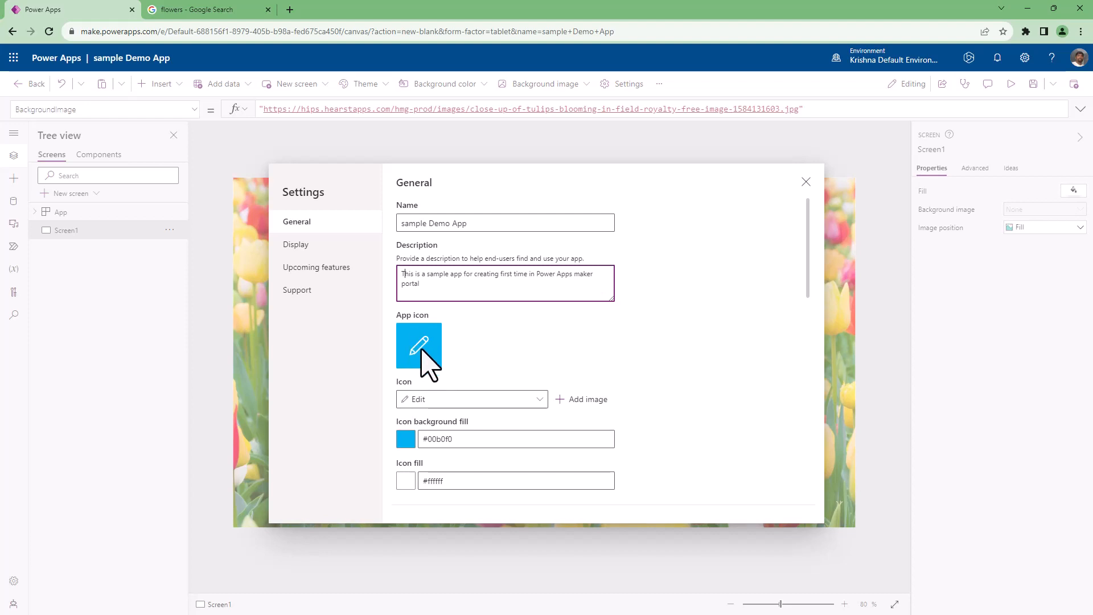
Open the Power Apps maker portal's Apps list in a new browser tab and compare the icons of the existing apps.
left_click(290, 10)
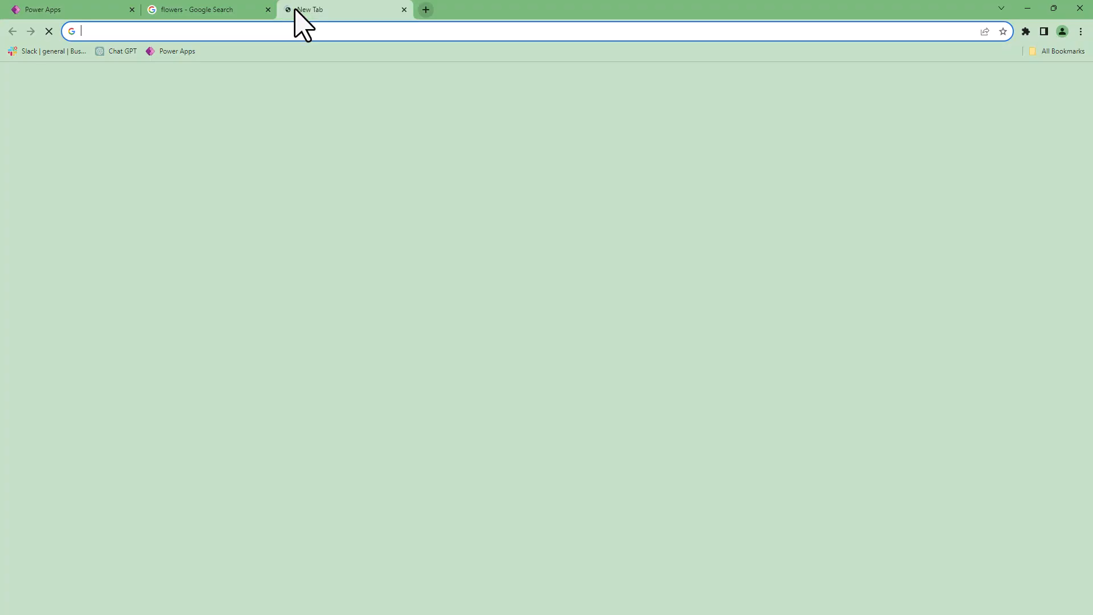
type("mak")
key("Return")
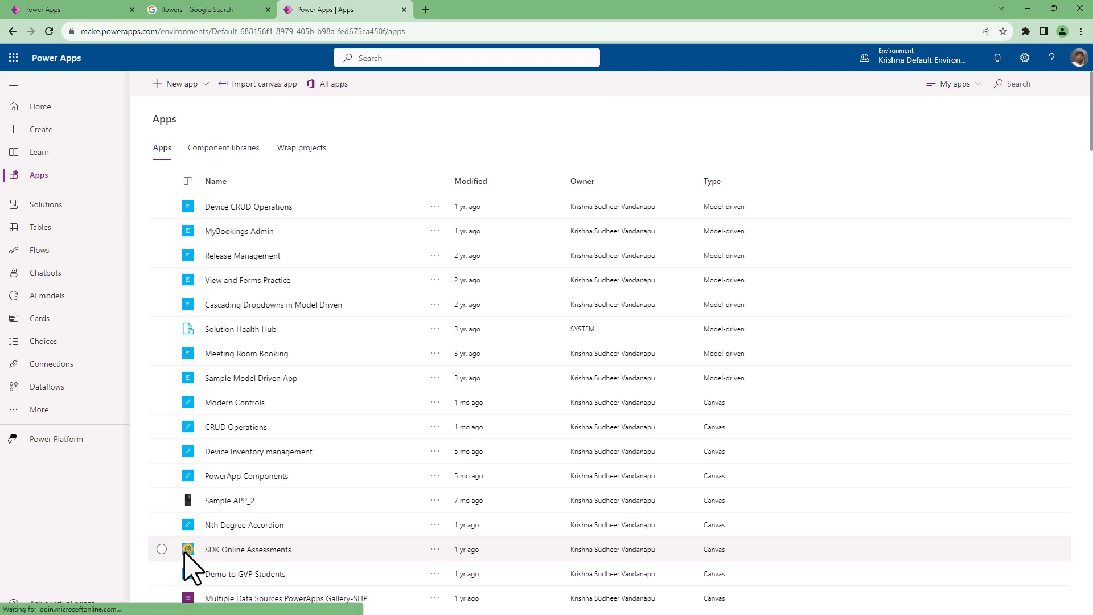
key("ctrl+plus")
key("ctrl+plus")
key("ctrl+plus")
key("ctrl+plus")
key("ctrl+plus")
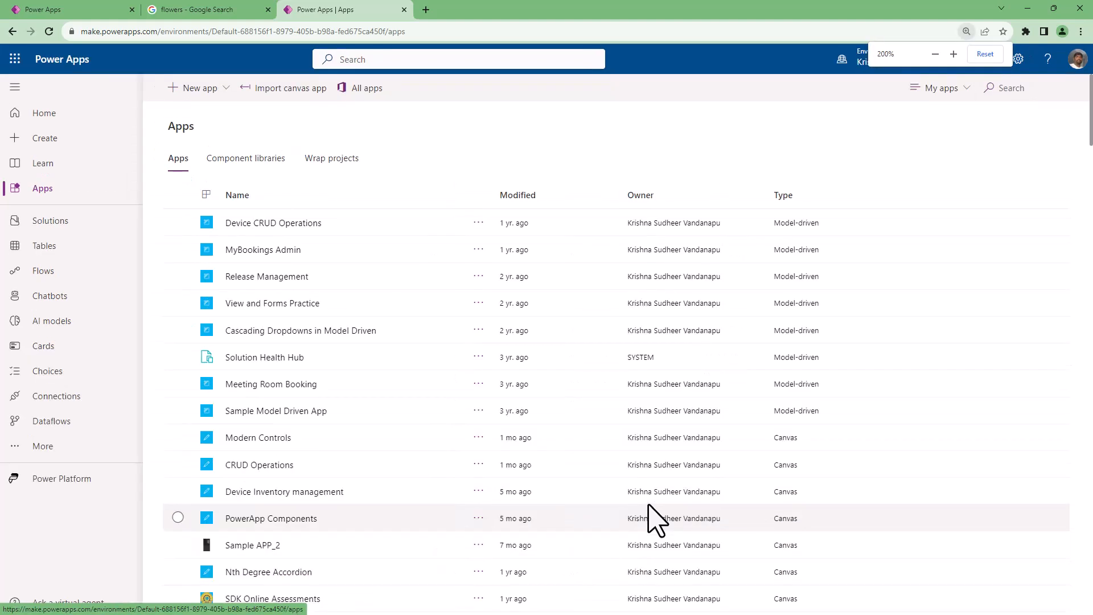
scroll(655, 520, "down", 6)
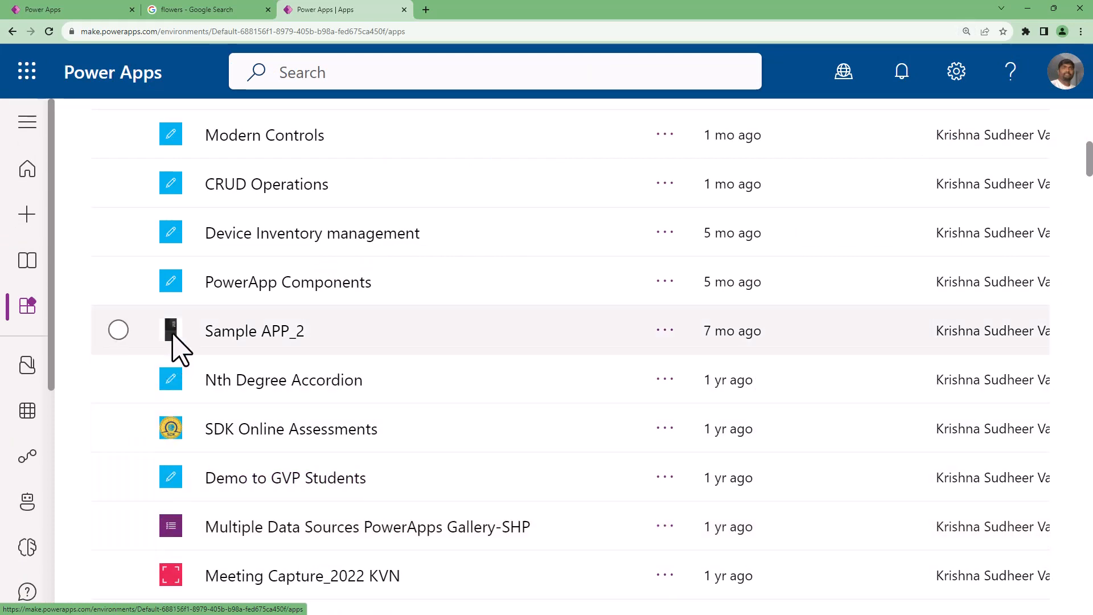
scroll(329, 471, "up", 10)
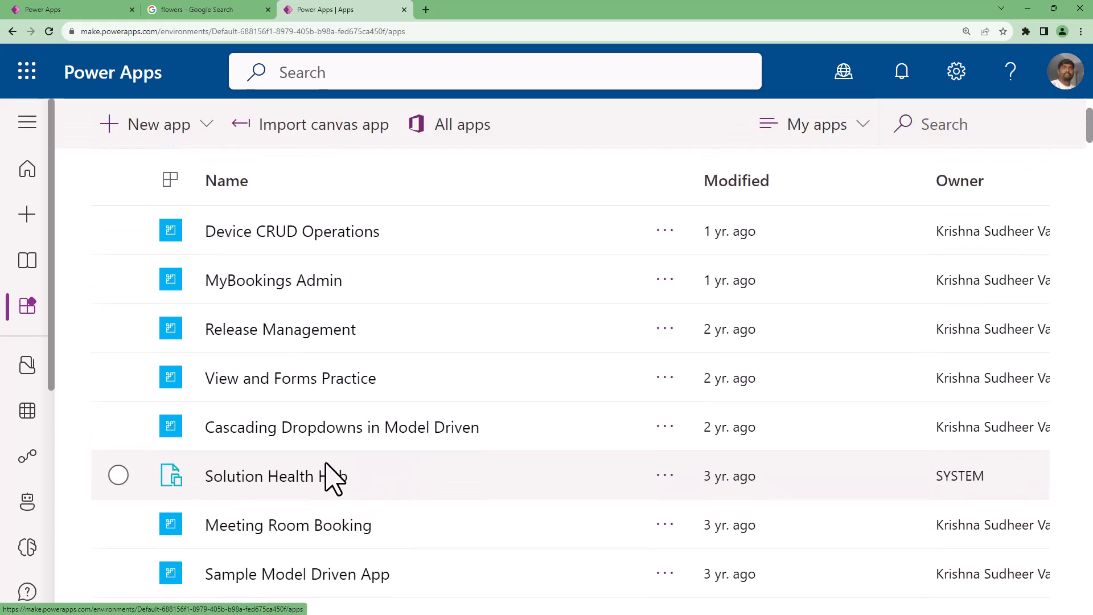
scroll(328, 466, "down", 10)
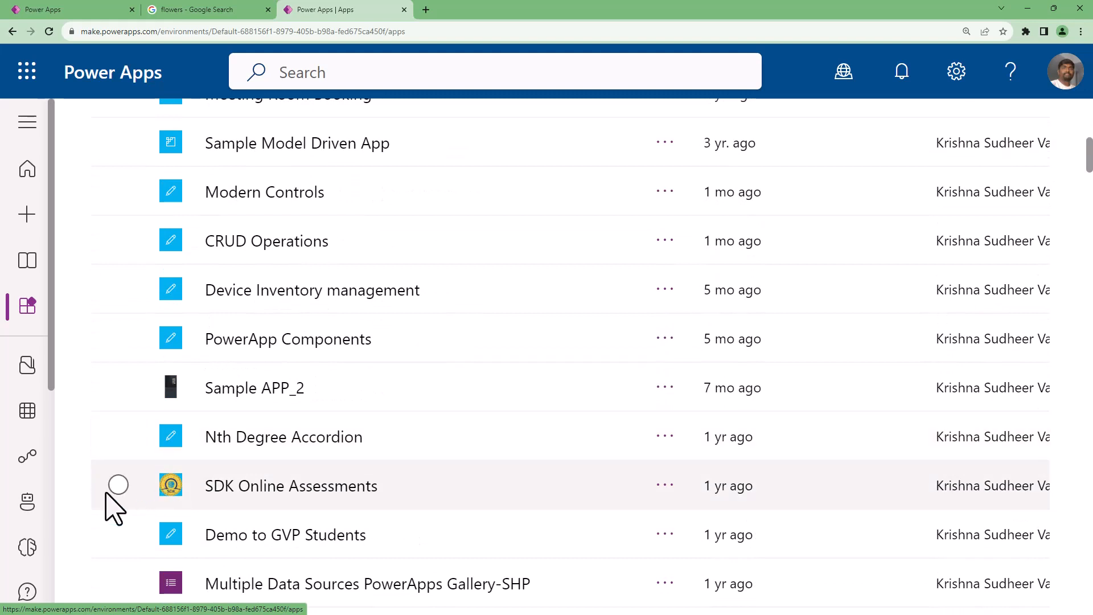
Play the SDK Online Assessments app to view its logo on the home screen, and close it.
left_click(119, 484)
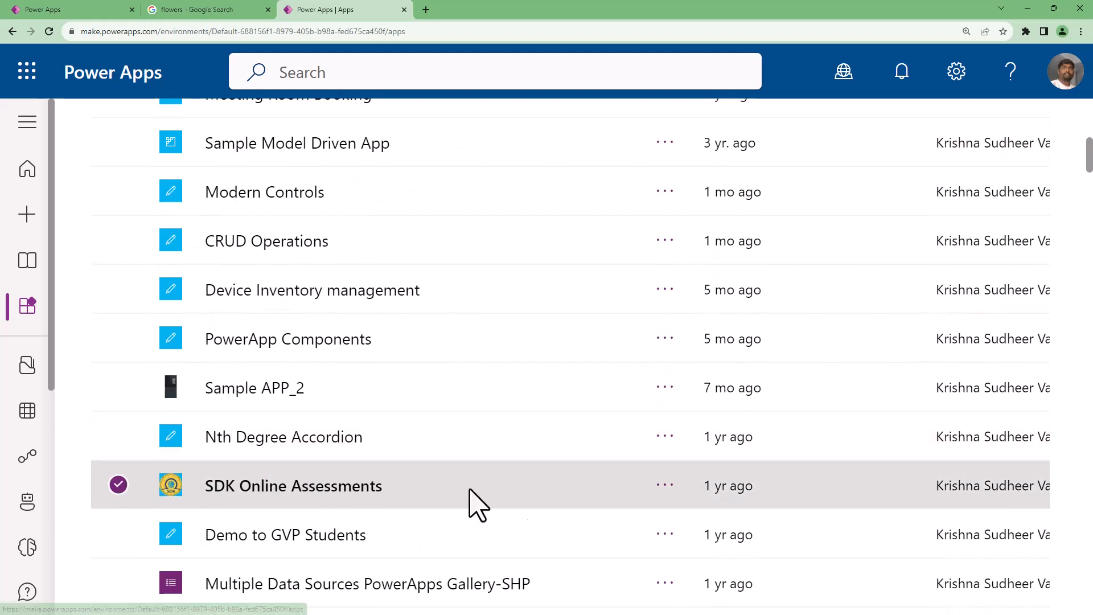
left_click(665, 485)
left_click(739, 219)
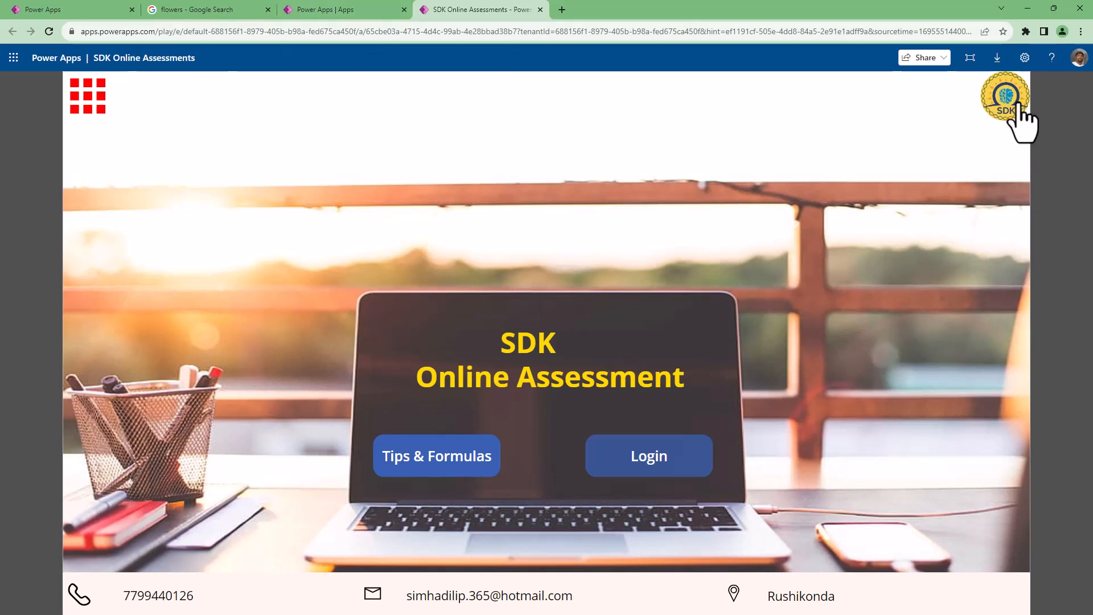
left_click(49, 31)
left_click(540, 9)
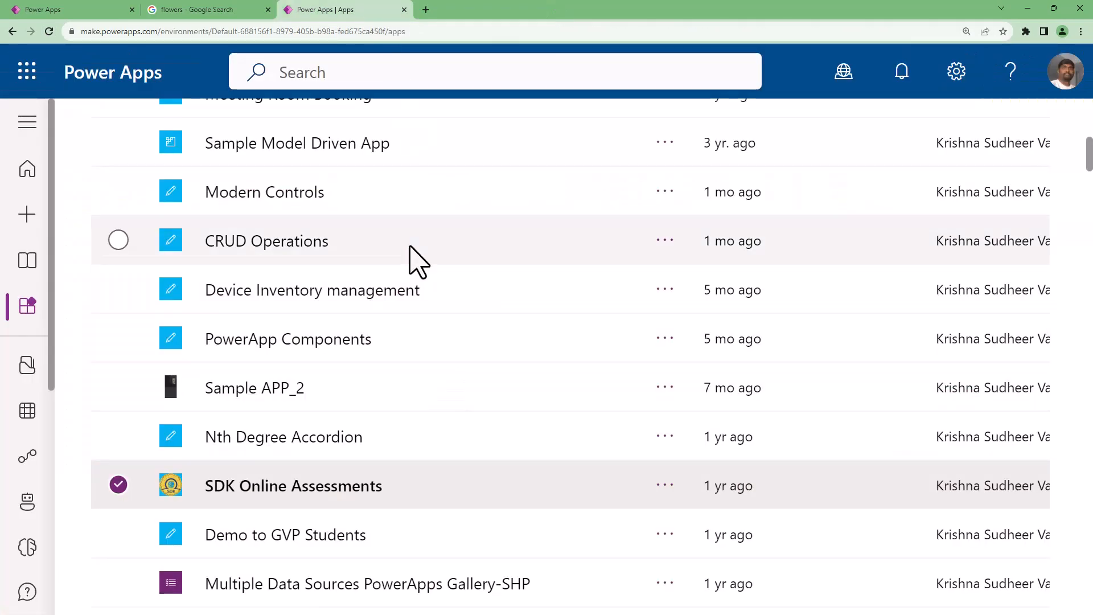
Play the CRUD Operations app from the Apps list to view its Device Details screen.
left_click(438, 253)
left_click(661, 242)
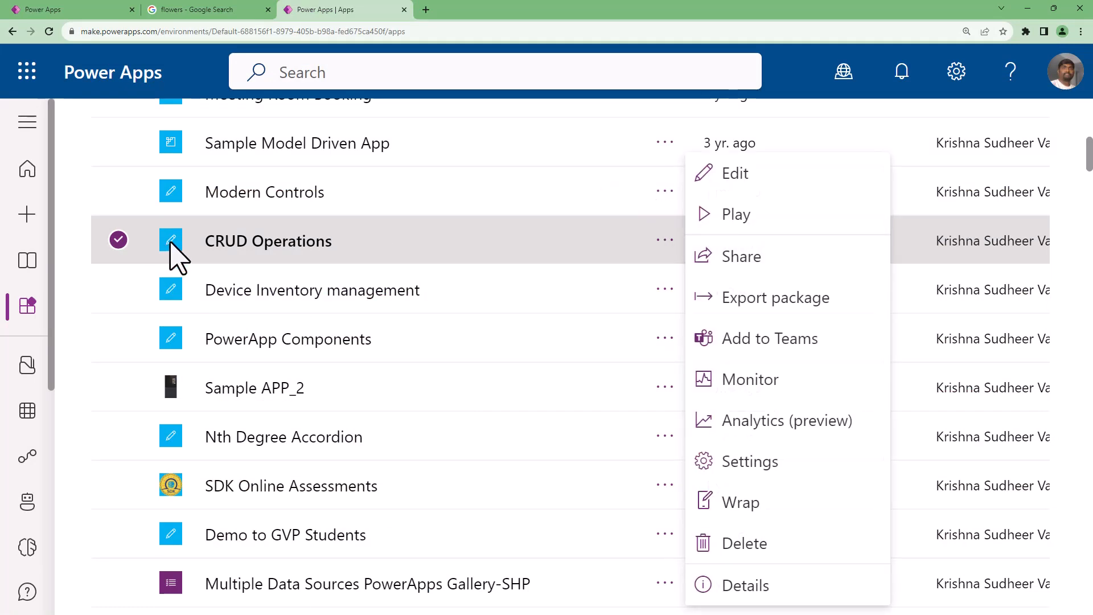
left_click(699, 218)
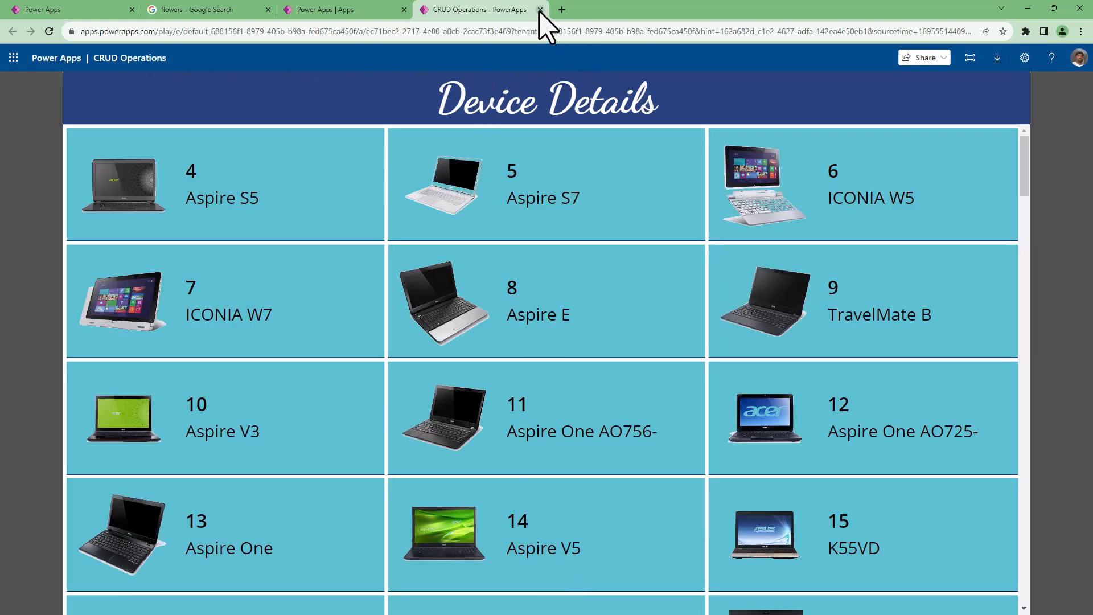
Close the running CRUD Operations app and reset the browser zoom to 100% on the sample Demo App settings page.
left_click(540, 10)
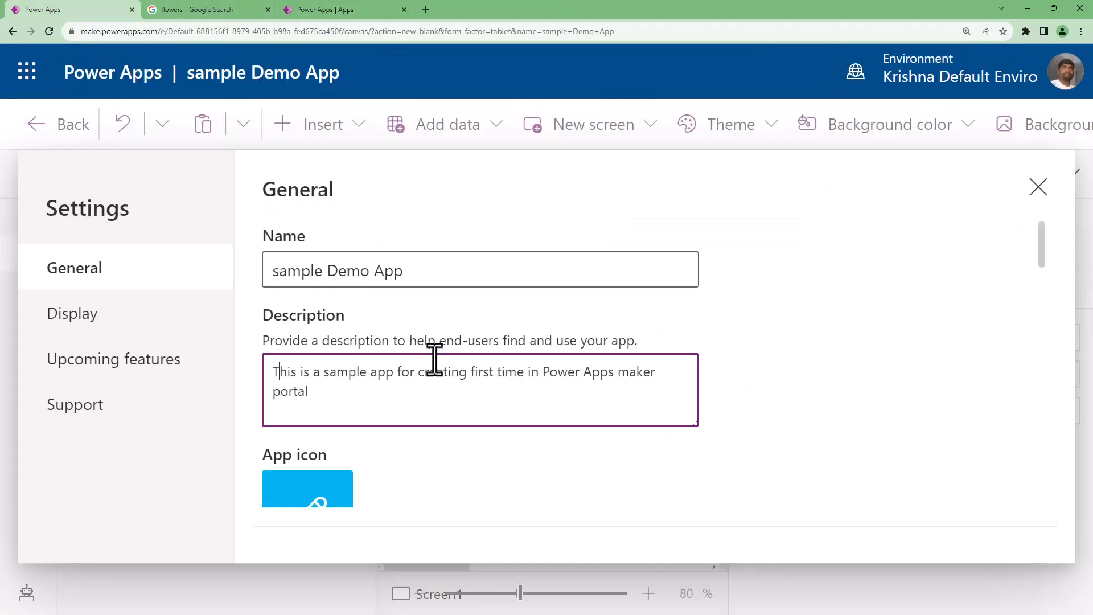
left_click(1080, 31)
left_click(1005, 166)
left_click(1005, 165)
left_click(1005, 166)
left_click(1006, 166)
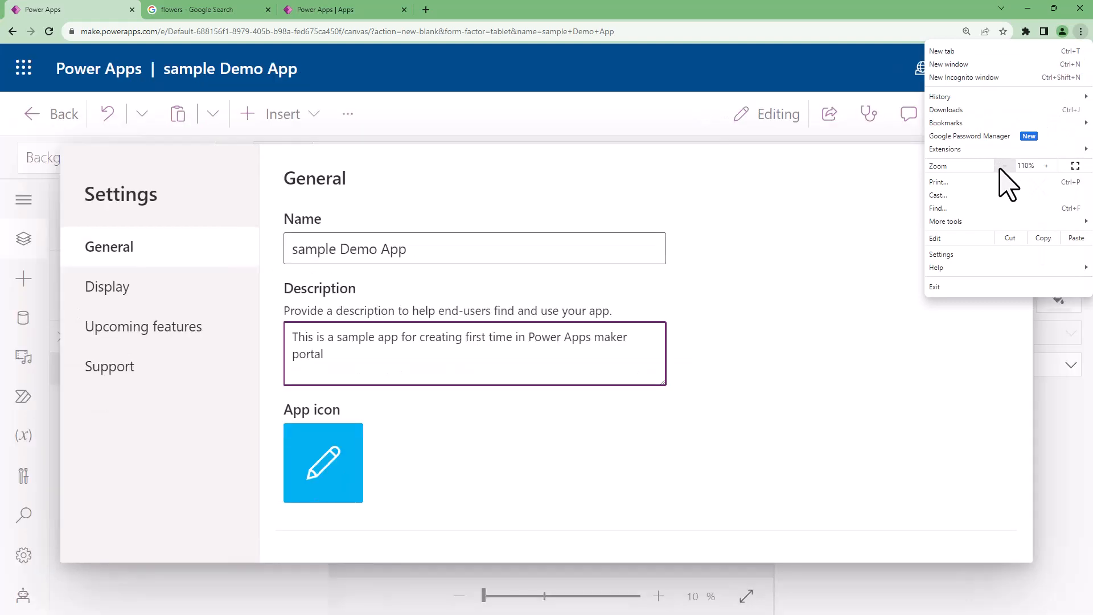
left_click(1005, 166)
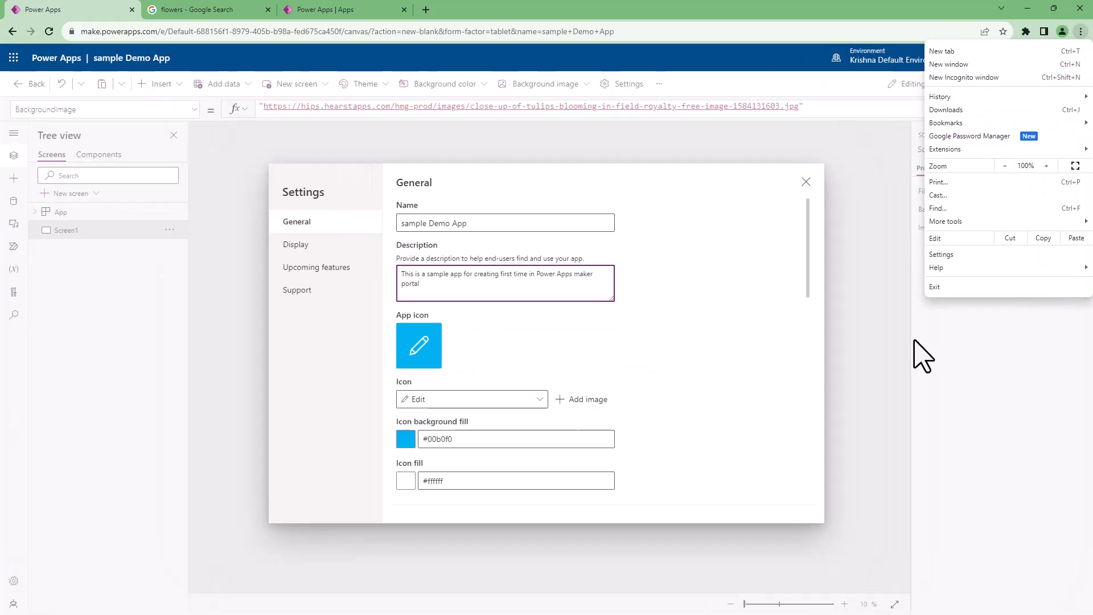
left_click(690, 361)
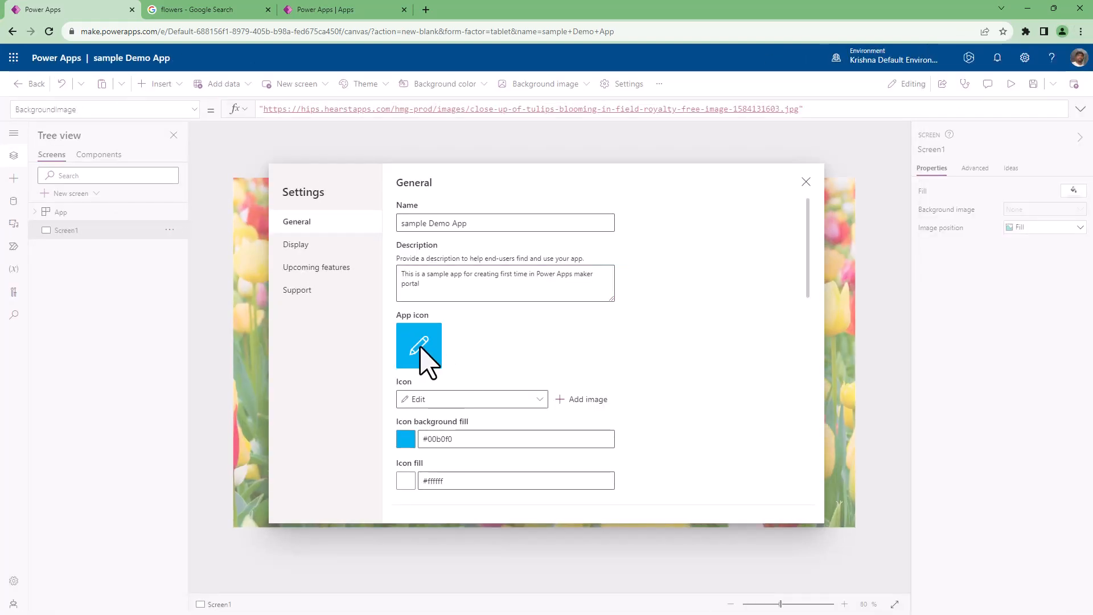
Browse the built-in app icons in the general settings, and add a heart image as the app icon instead.
left_click(535, 400)
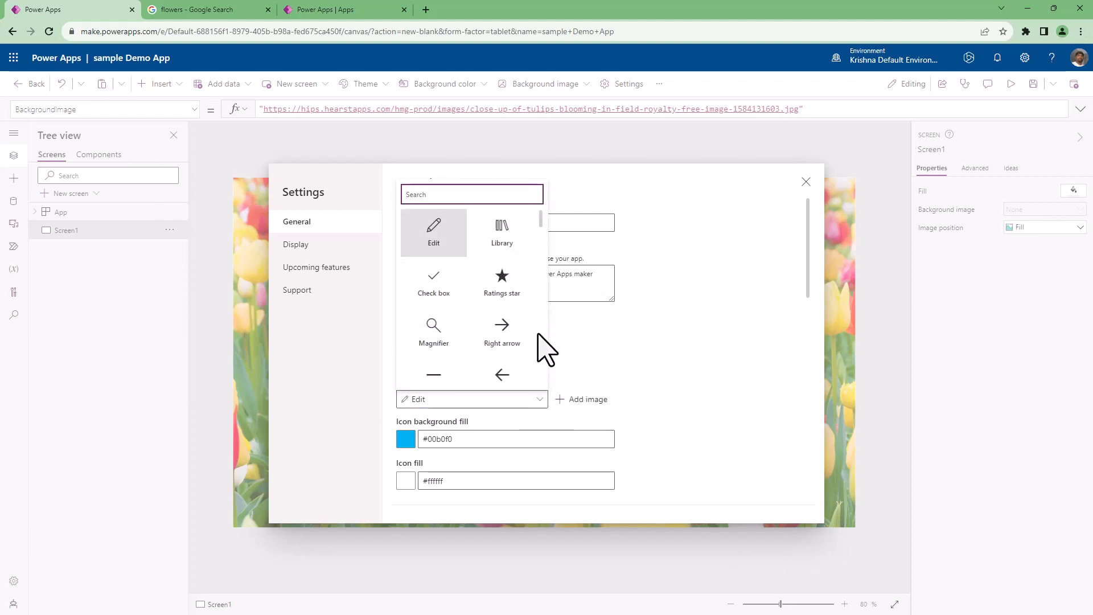
scroll(486, 329, "down", 3)
scroll(479, 310, "down", 5)
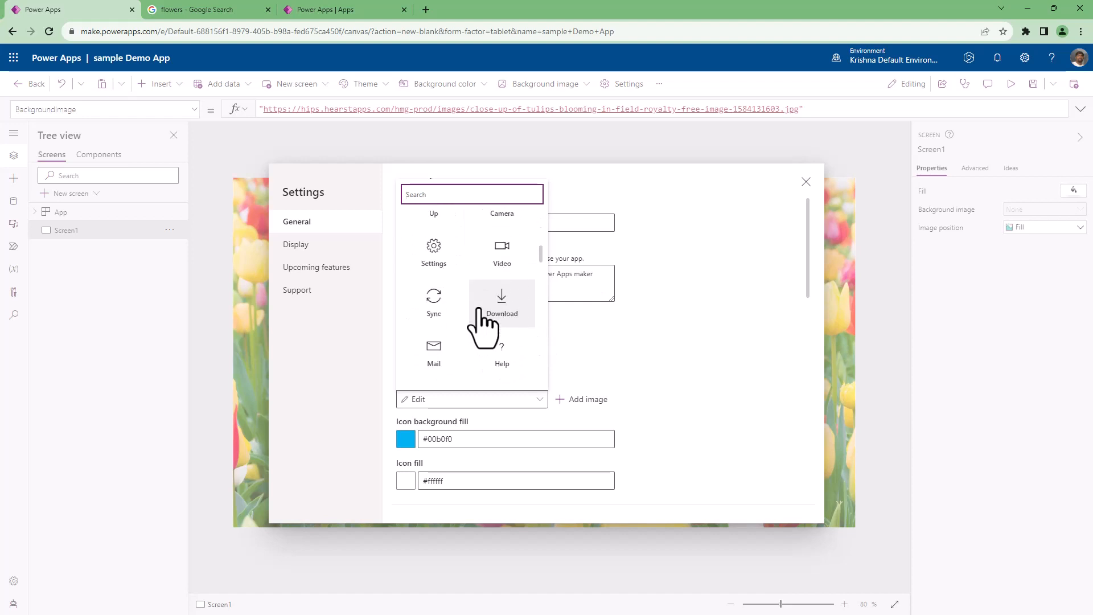
scroll(485, 324, "down", 6)
left_click(667, 361)
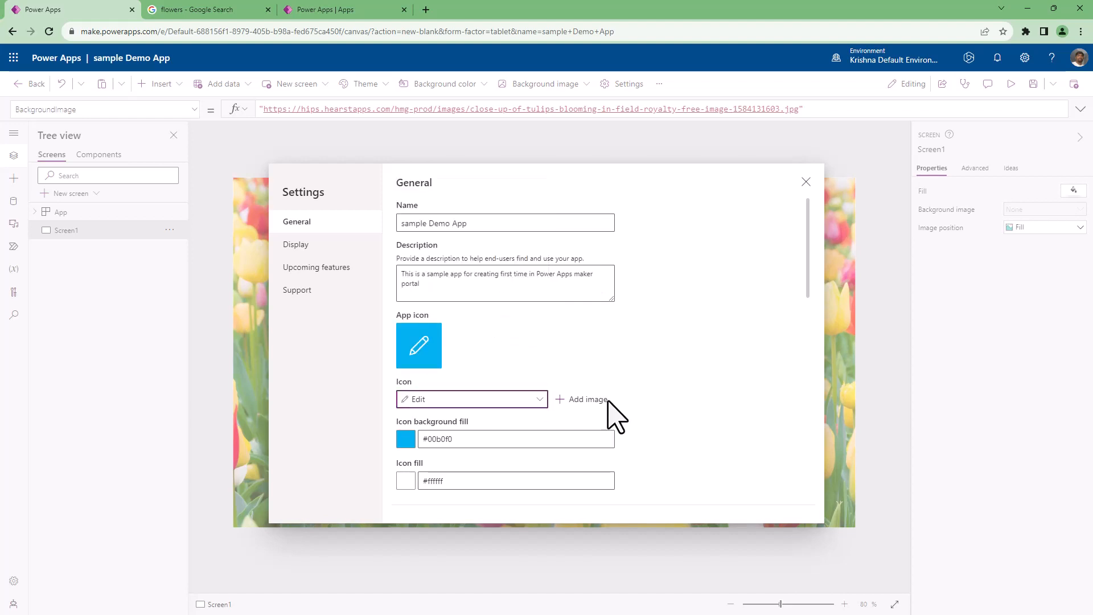
left_click(594, 405)
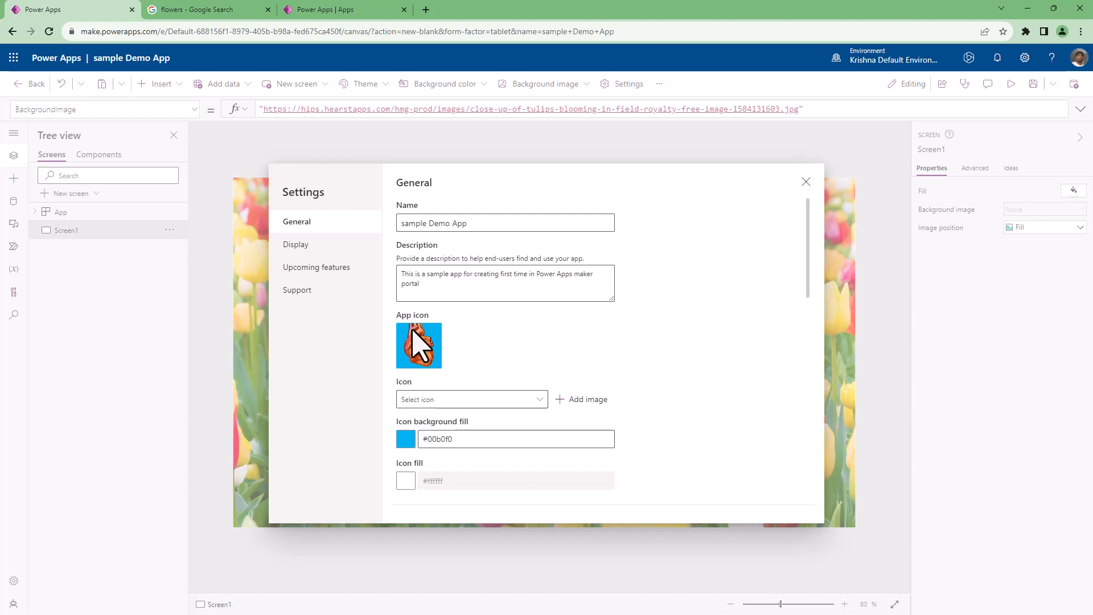
Set the app icon's background fill to the light blue theme colour #afbfe0.
left_click(406, 440)
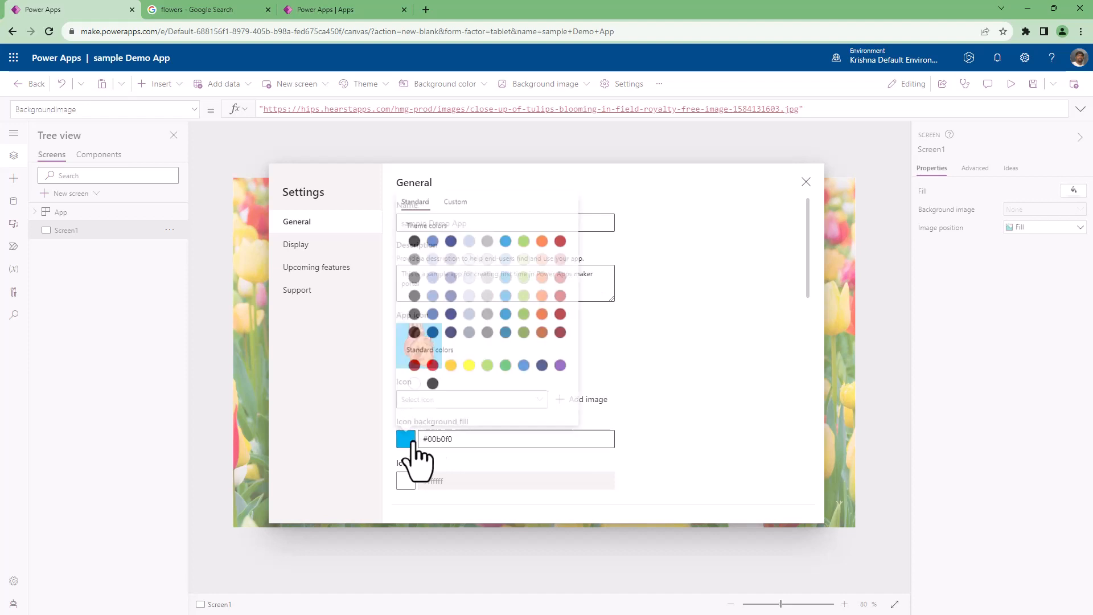
left_click(433, 275)
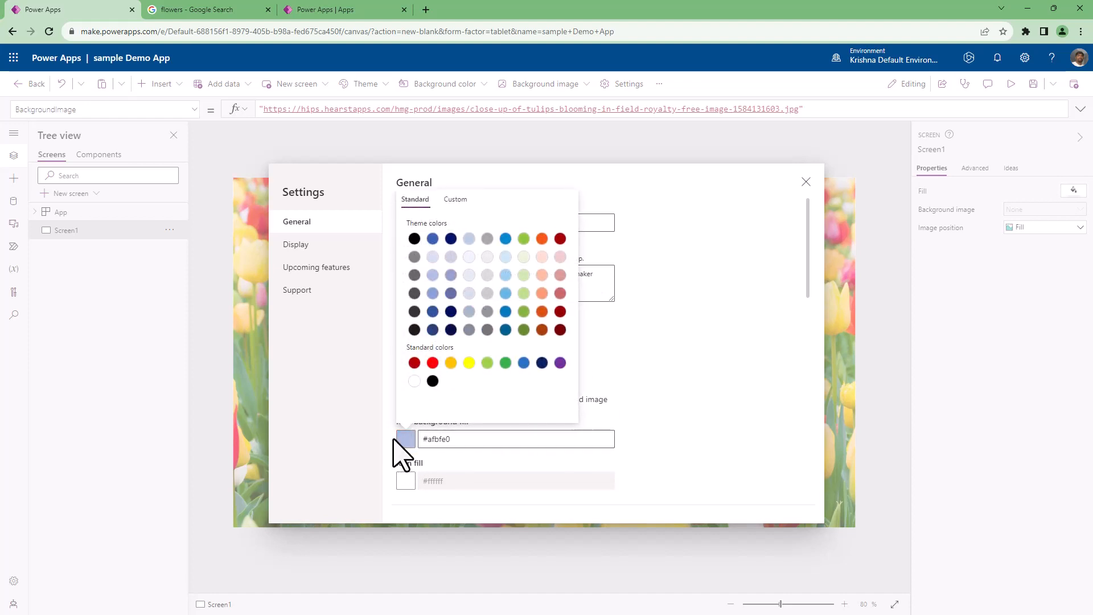
left_click(681, 405)
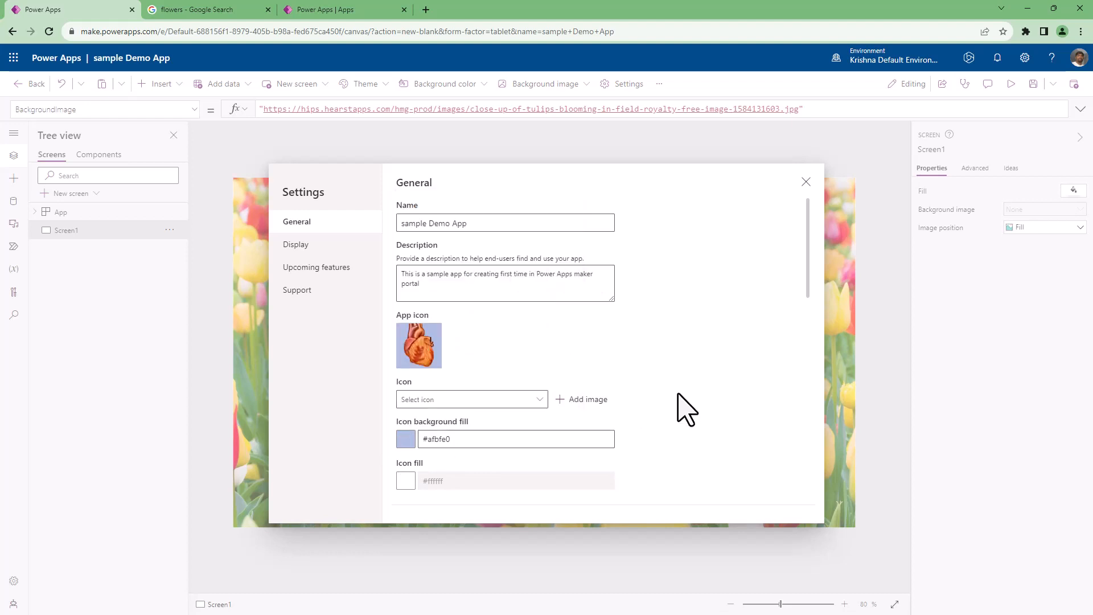
Set the app icon's background fill to the light green theme colour #d1e8b2.
left_click(406, 439)
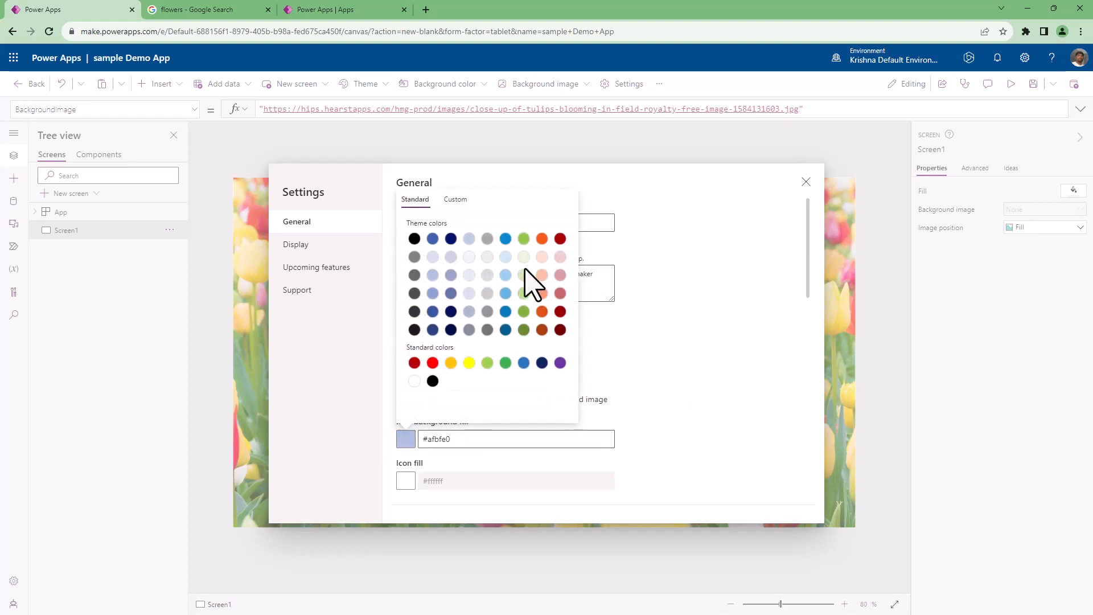
left_click(524, 273)
left_click(685, 454)
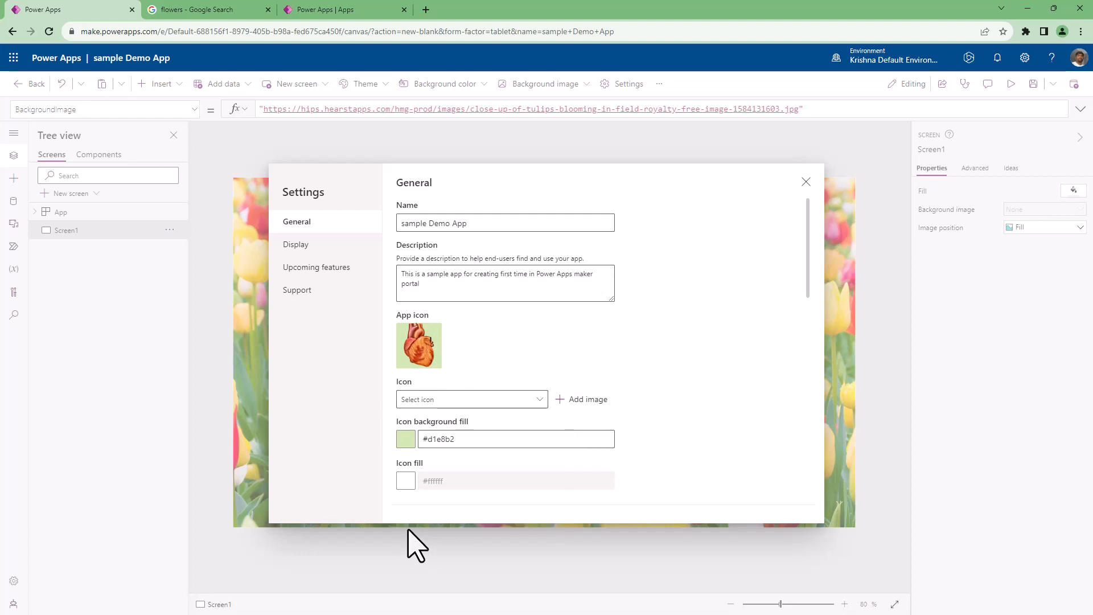
Replace the heart image with the built-in Edit icon as the app icon.
scroll(501, 435, "down", 3)
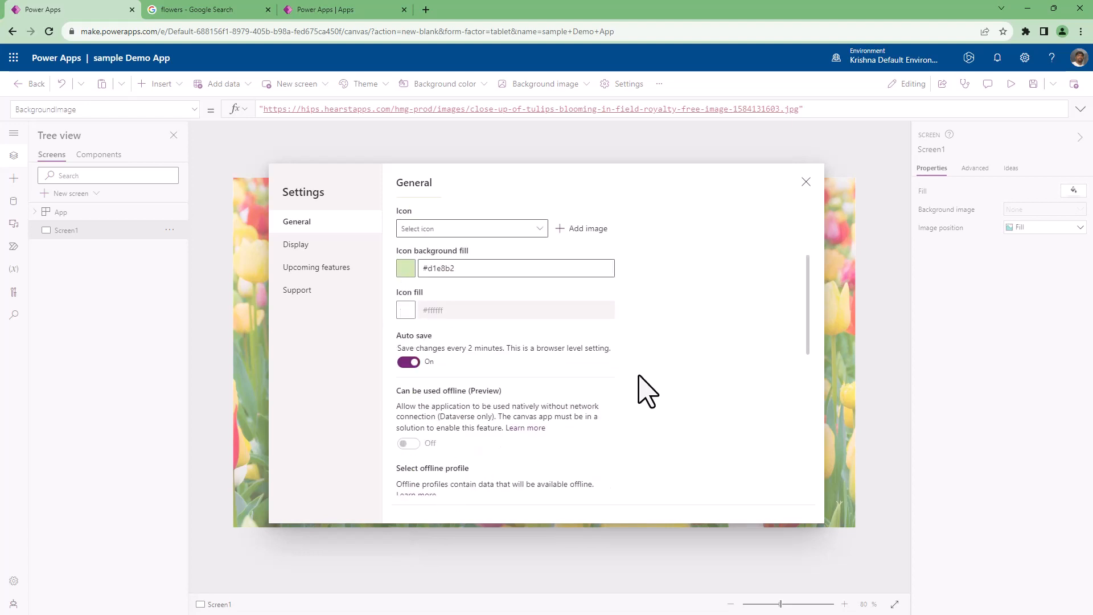
scroll(647, 390, "up", 1)
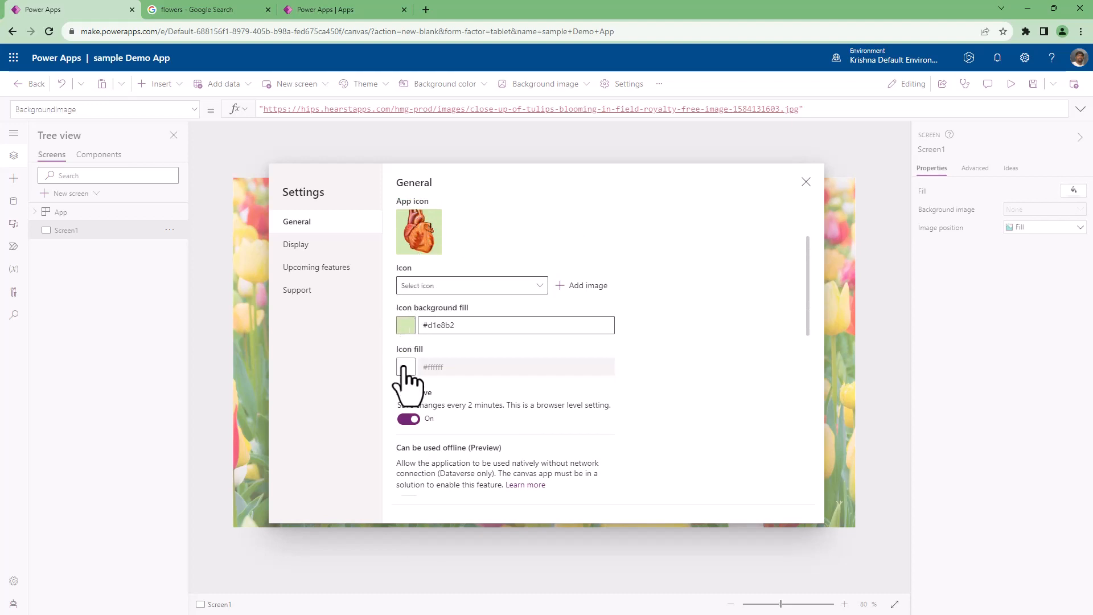
scroll(407, 381, "up", 1)
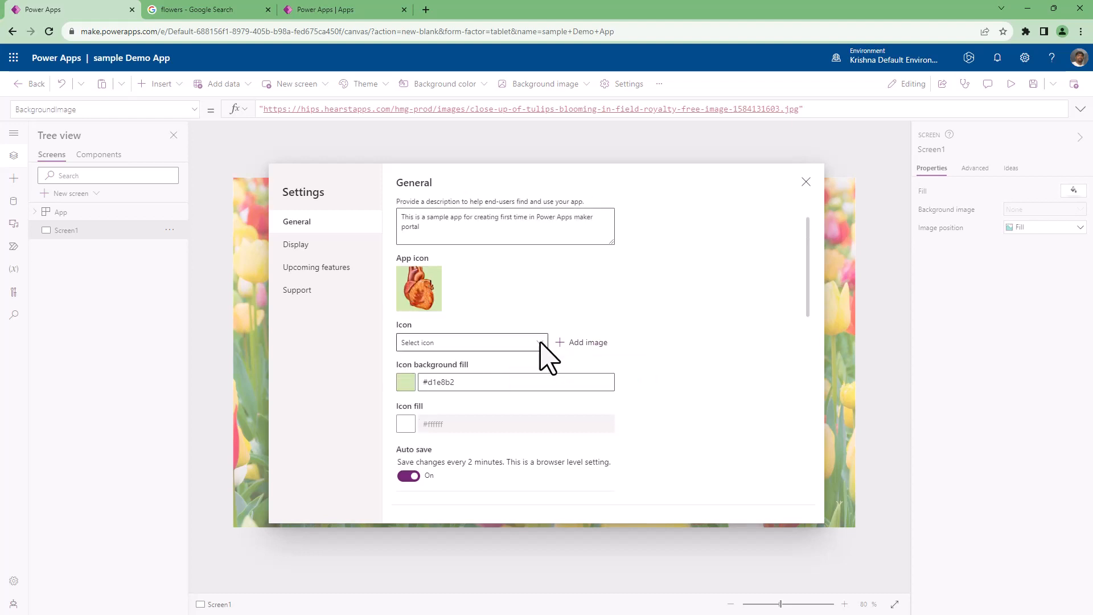
left_click(538, 343)
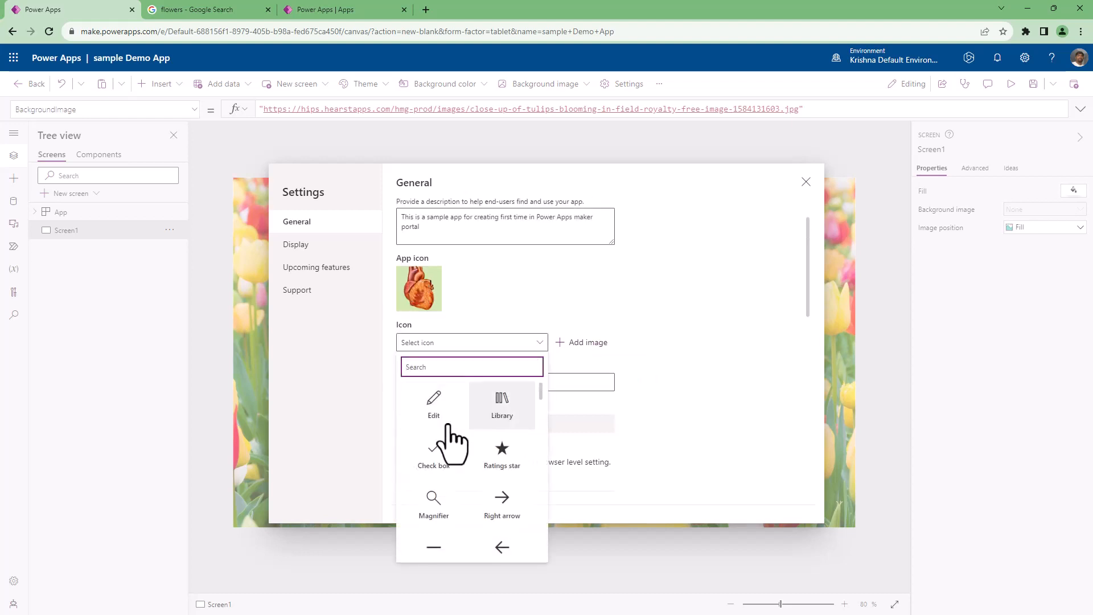
left_click(538, 344)
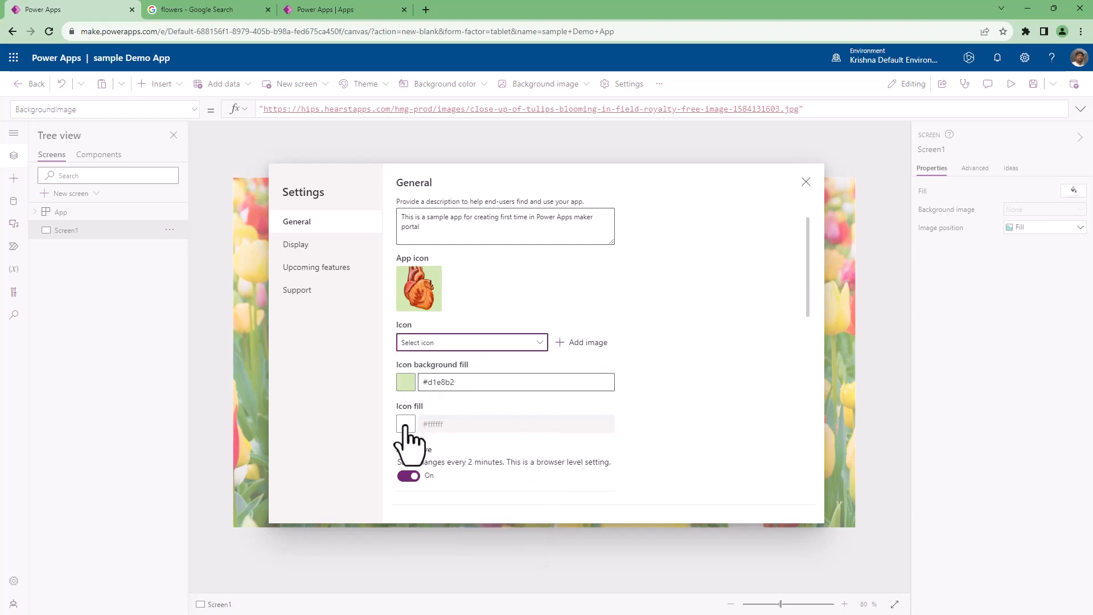
left_click(495, 344)
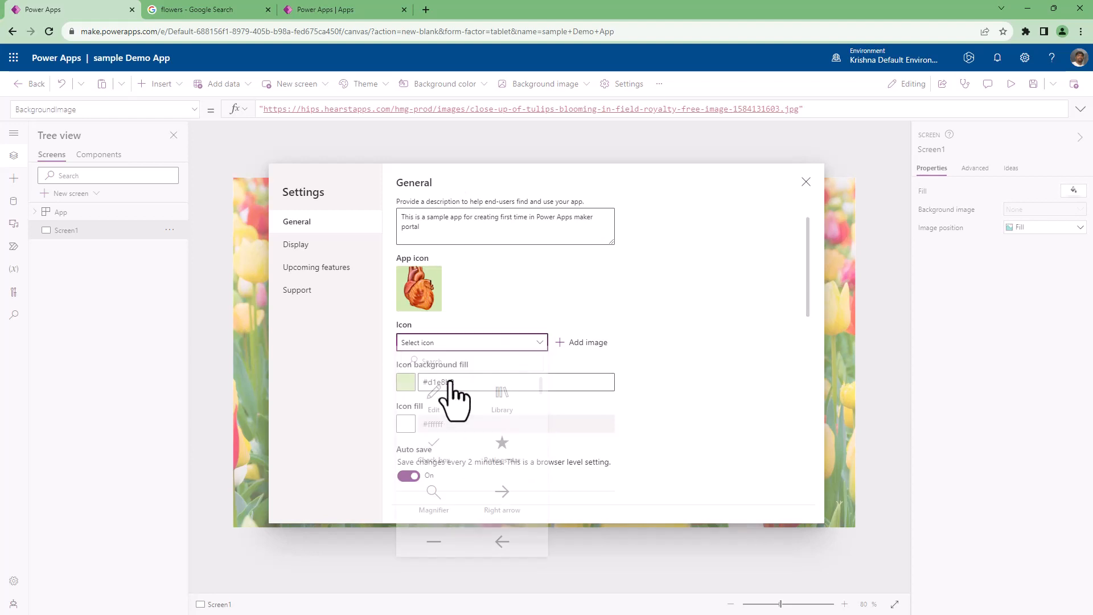
left_click(435, 403)
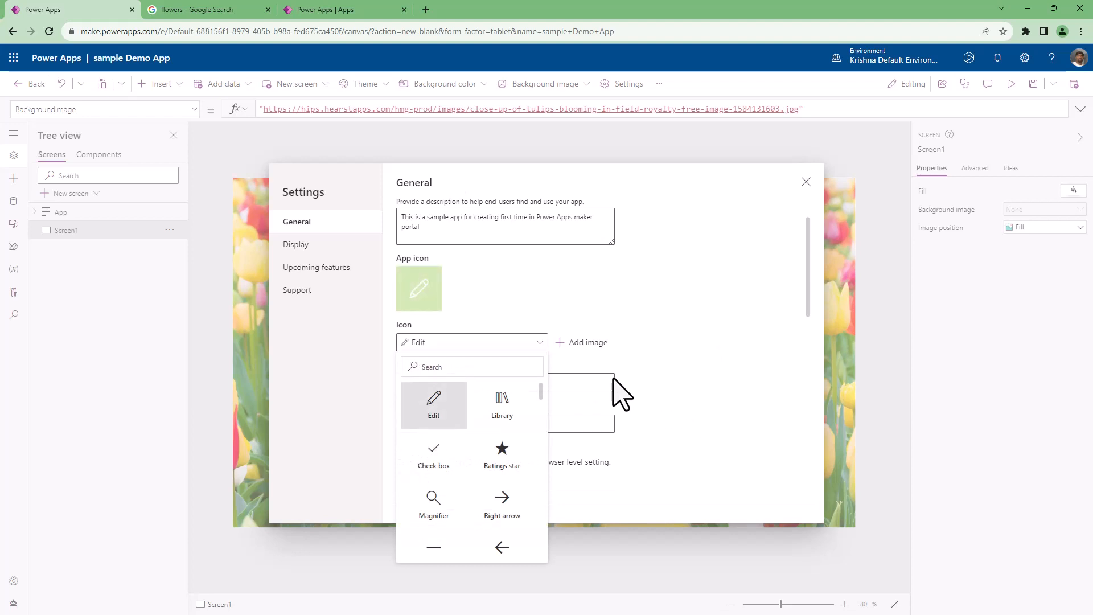
left_click(443, 349)
Set the icon fill of the Edit icon to the orange theme colour #dd4f0e.
left_click(407, 423)
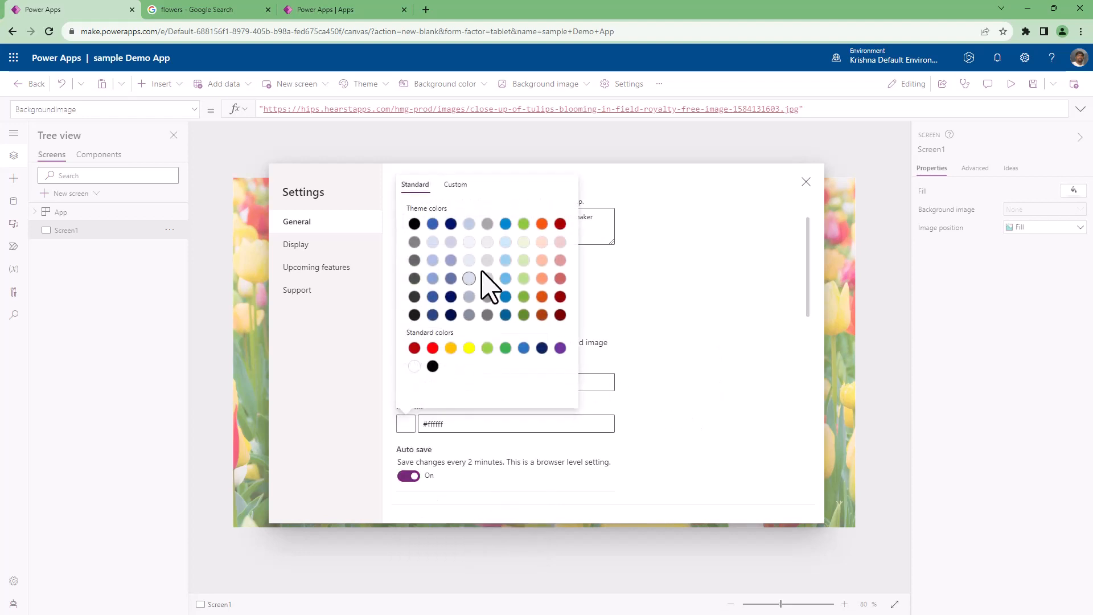
left_click(542, 297)
left_click(661, 410)
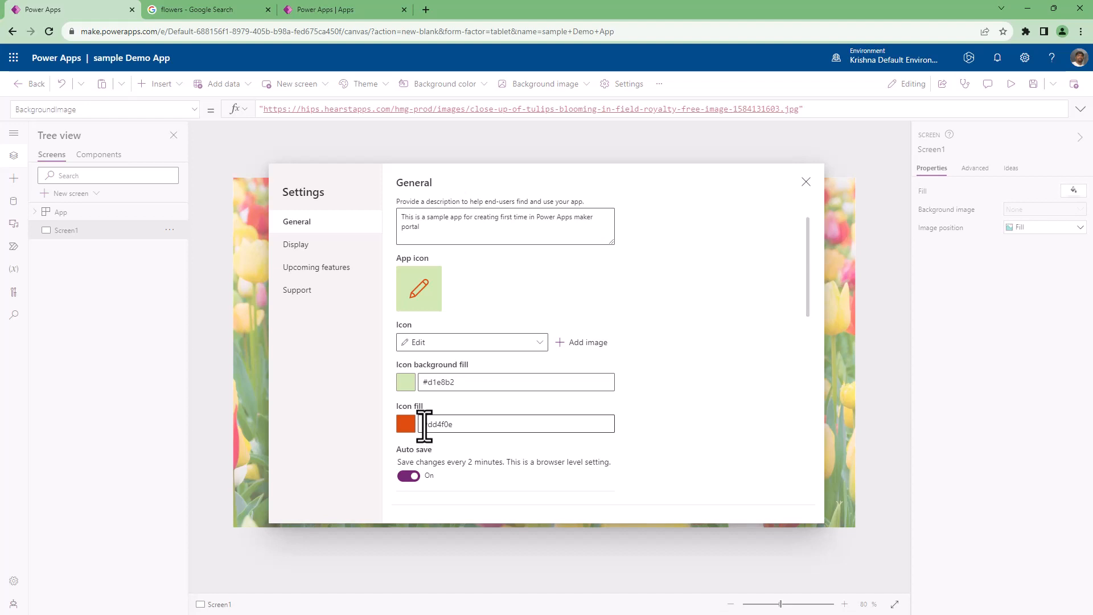
Review the auto save and offline options in the general settings, and try data row limits of 2000 and 2001.
scroll(424, 424, "down", 2)
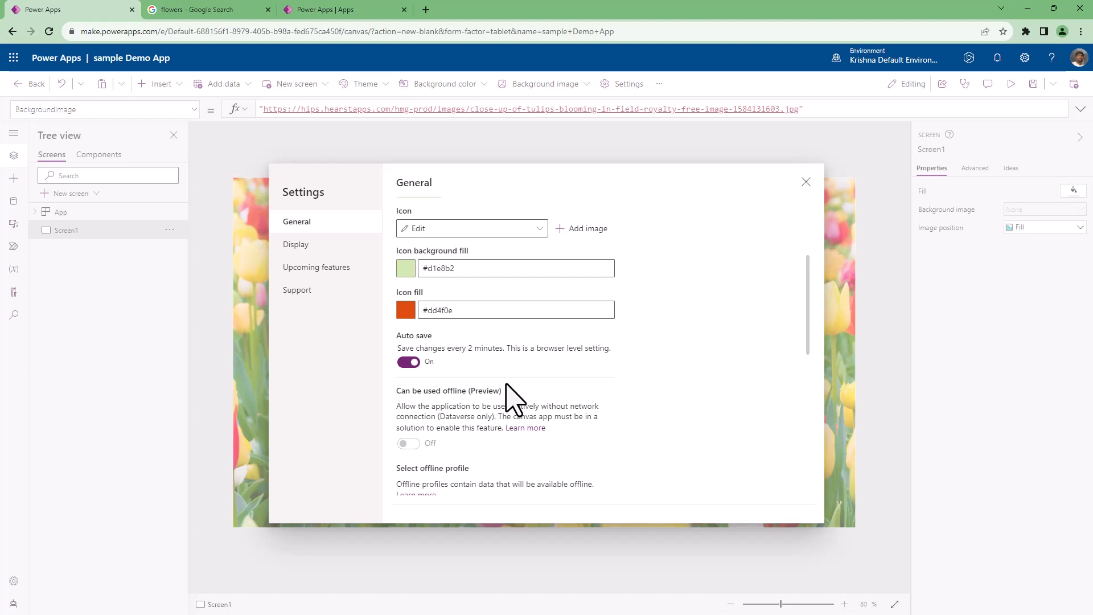
scroll(515, 399, "down", 2)
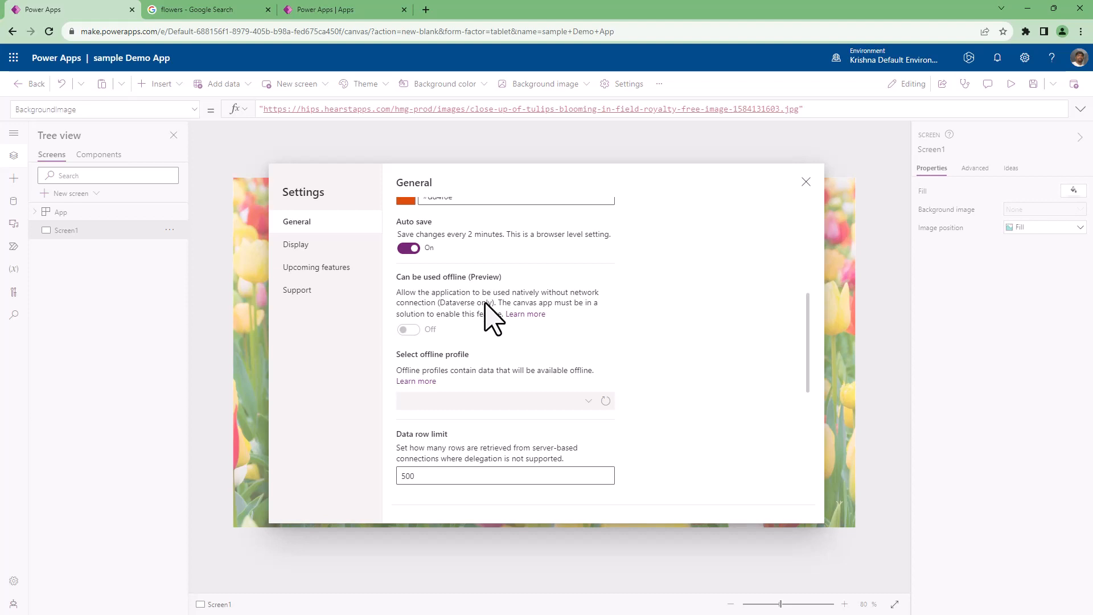
scroll(491, 319, "down", 2)
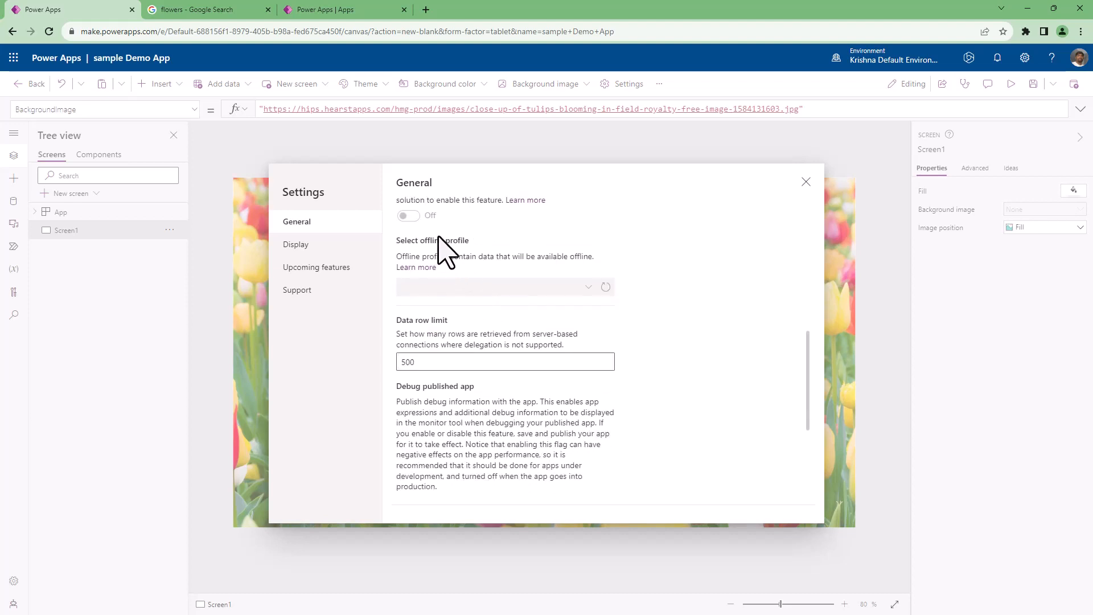
scroll(483, 319, "up", 1)
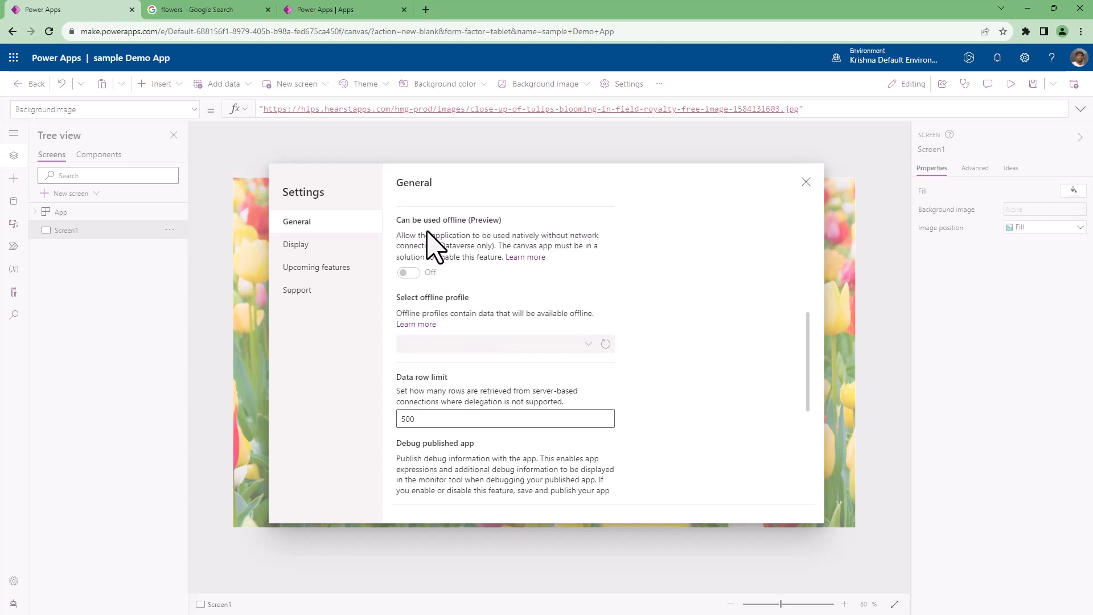
scroll(659, 393, "up", 2)
scroll(661, 401, "down", 4)
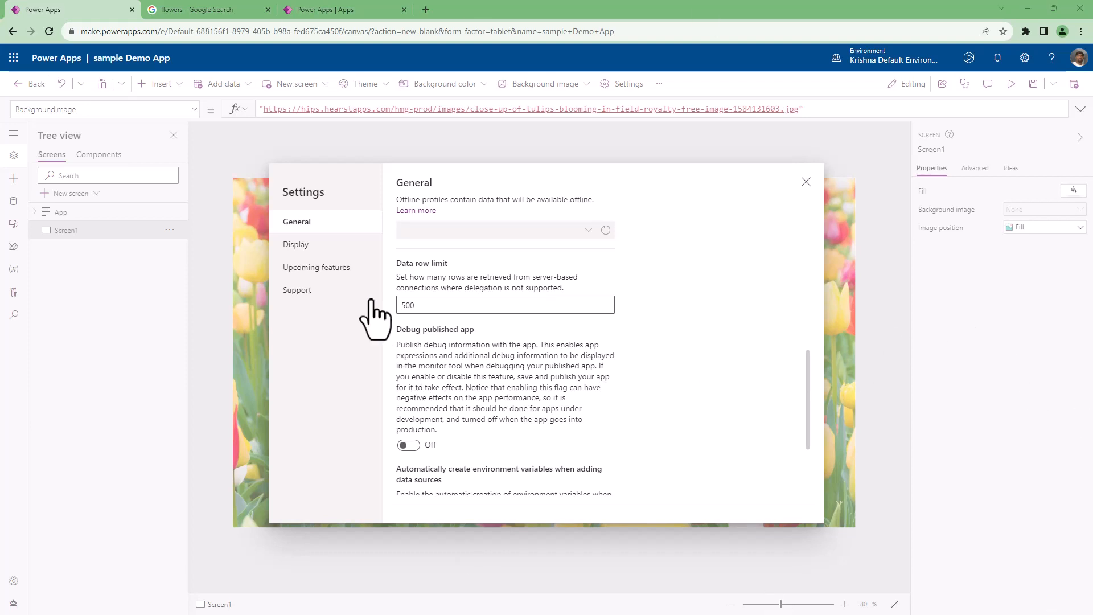
double_click(423, 305)
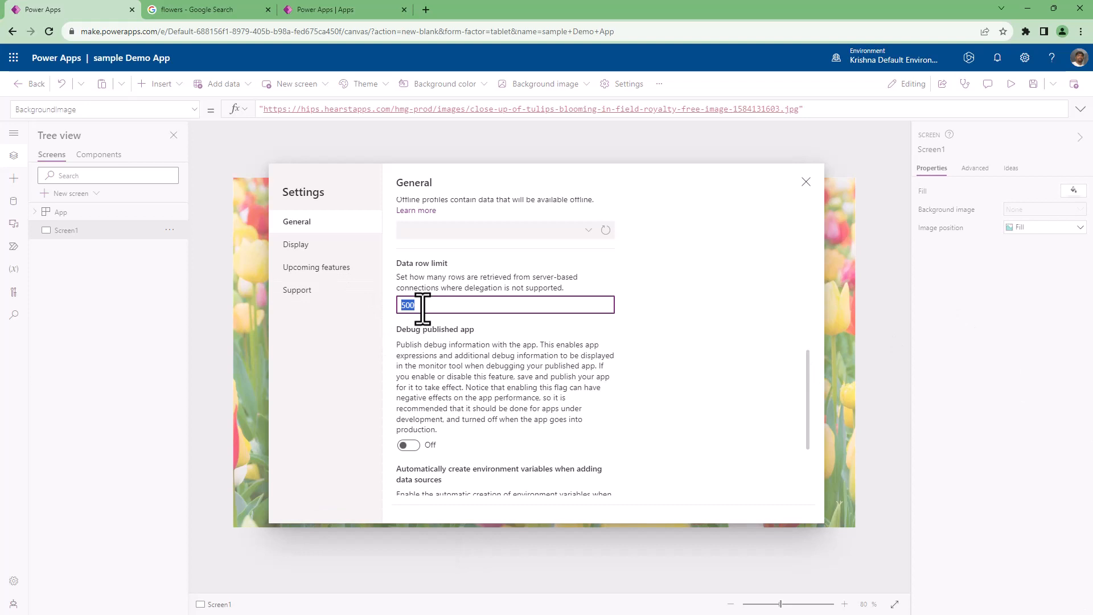
type("2000")
key("BackSpace")
type("1")
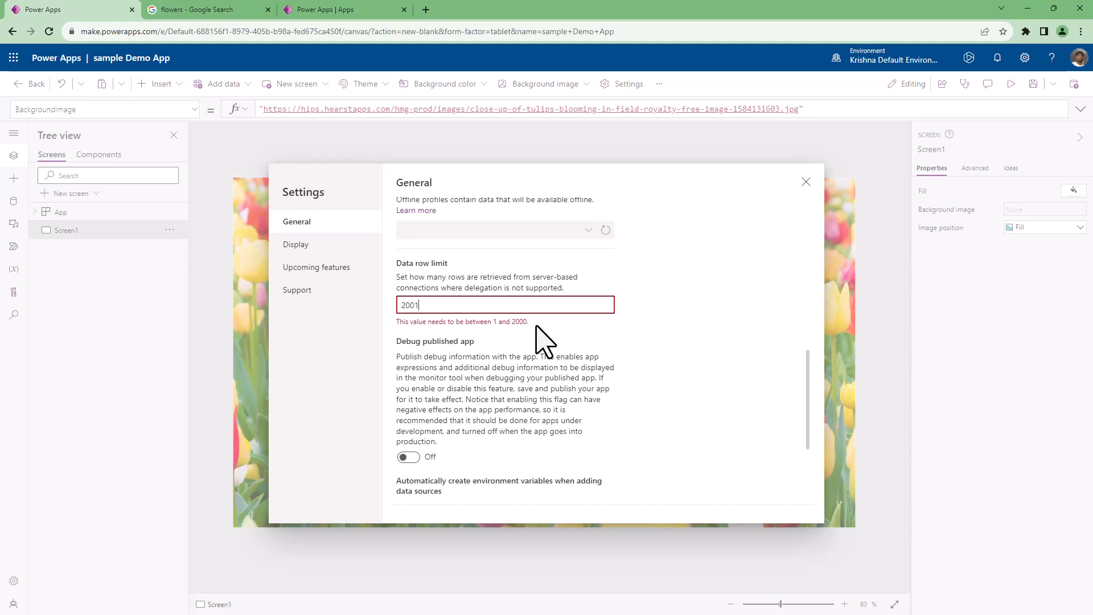
Set the data row limit back to 500.
key("BackSpace")
key("BackSpace")
key("BackSpace")
key("BackSpace")
type("500")
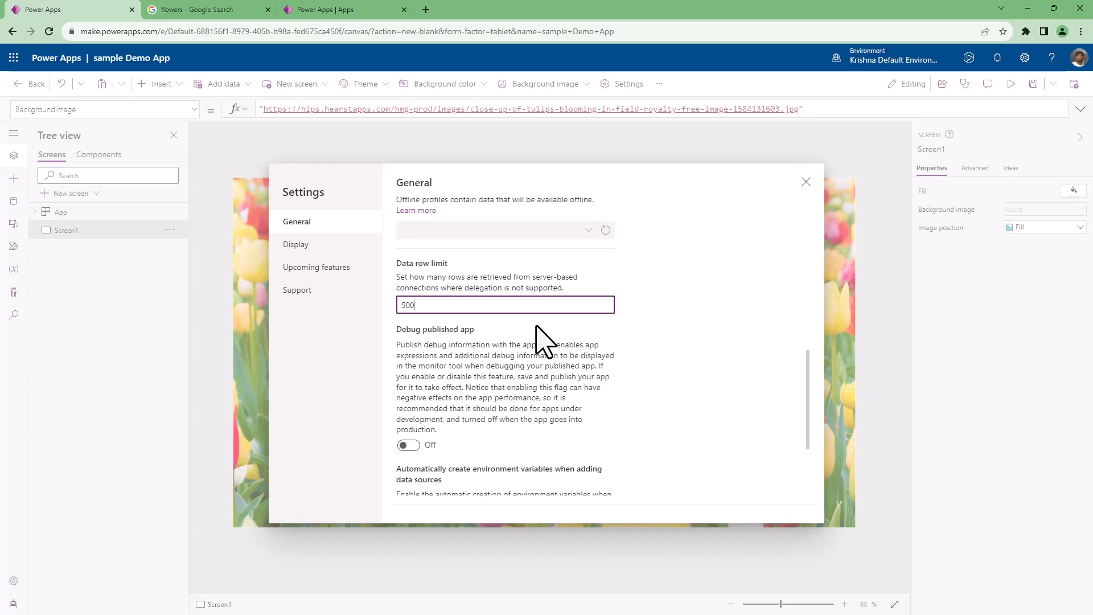
Examine the remaining general settings and the Display settings for orientation, size, scaling, aspect ratio and mobile notifications.
scroll(551, 401, "down", 2)
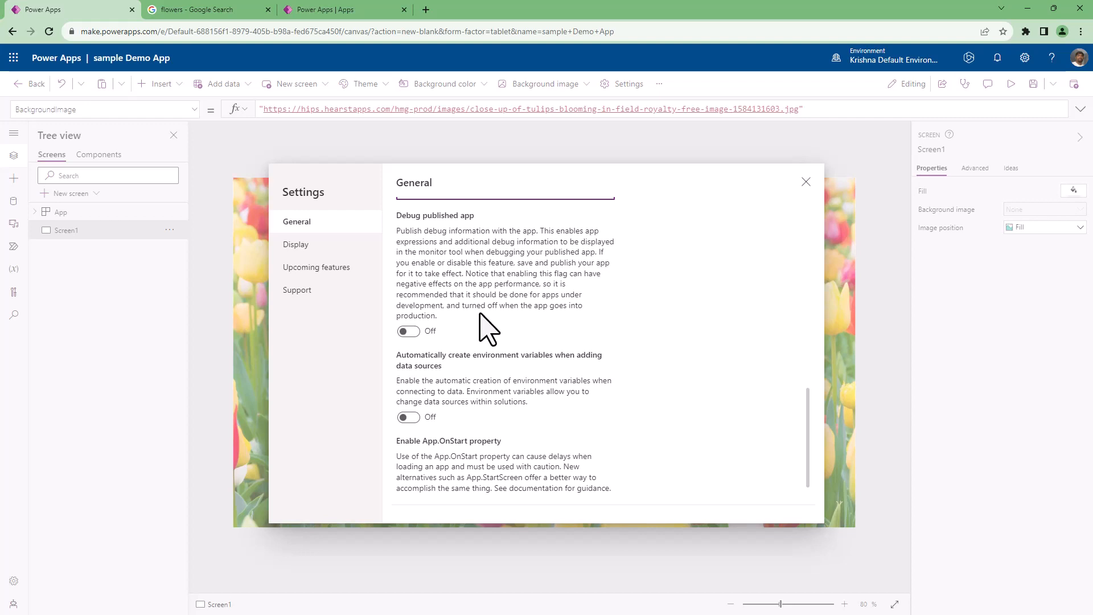
scroll(481, 331, "down", 1)
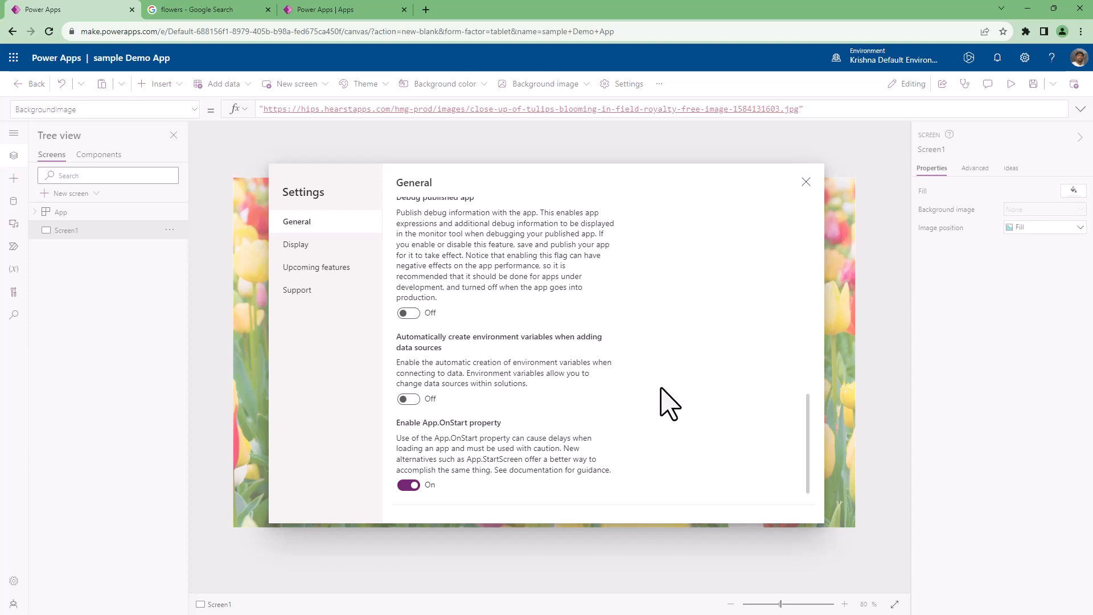
scroll(540, 330, "up", 10)
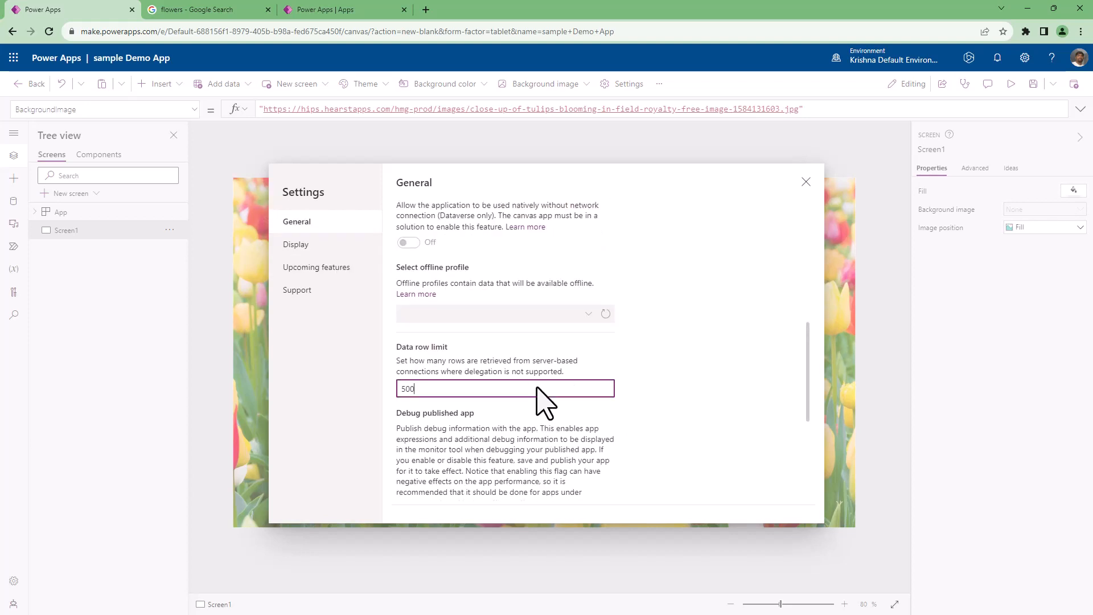
scroll(544, 399, "up", 3)
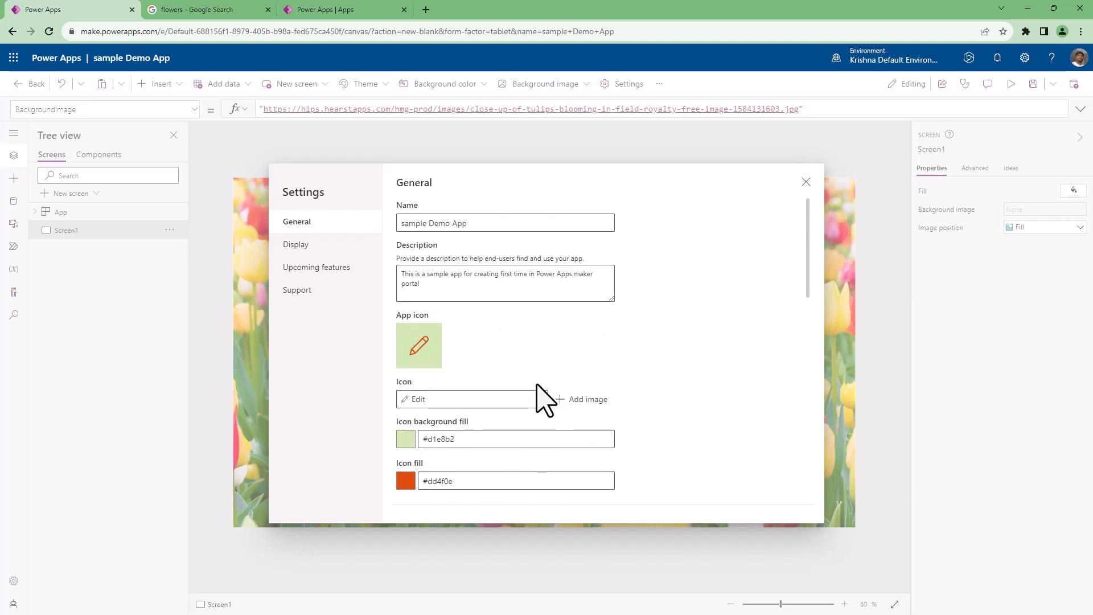
left_click(306, 245)
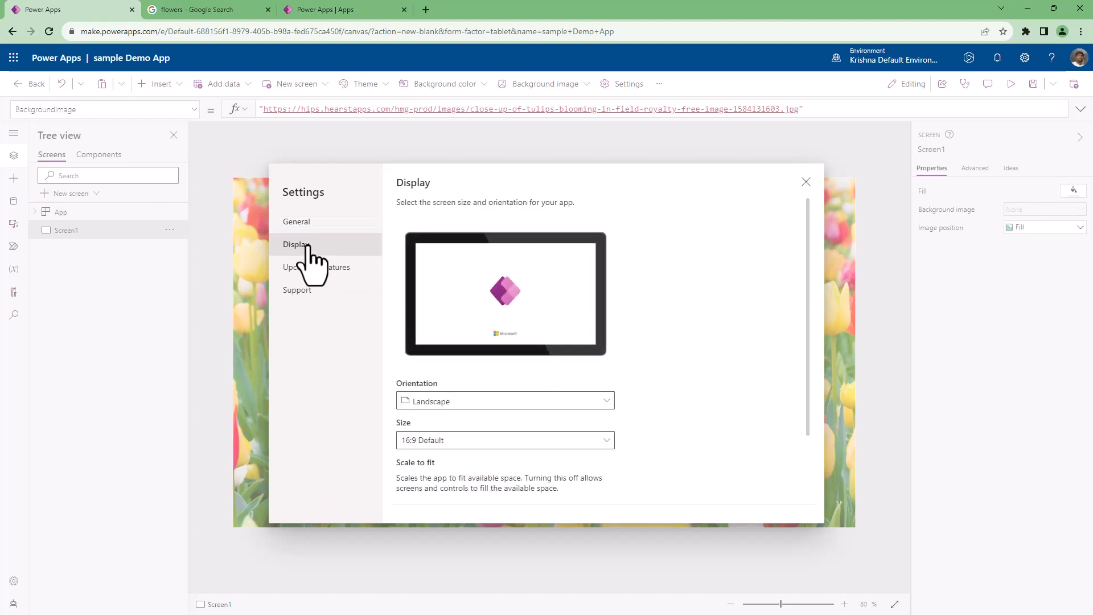
scroll(652, 450, "down", 4)
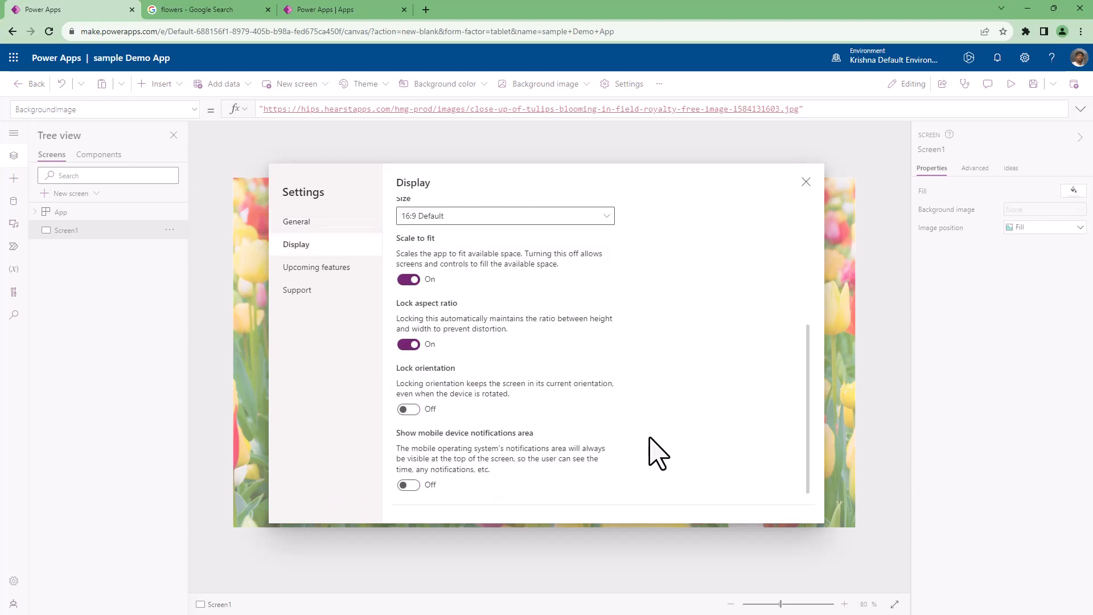
Change the app's display orientation to Portrait, apply the change, and run a preview of the app.
scroll(657, 453, "up", 4)
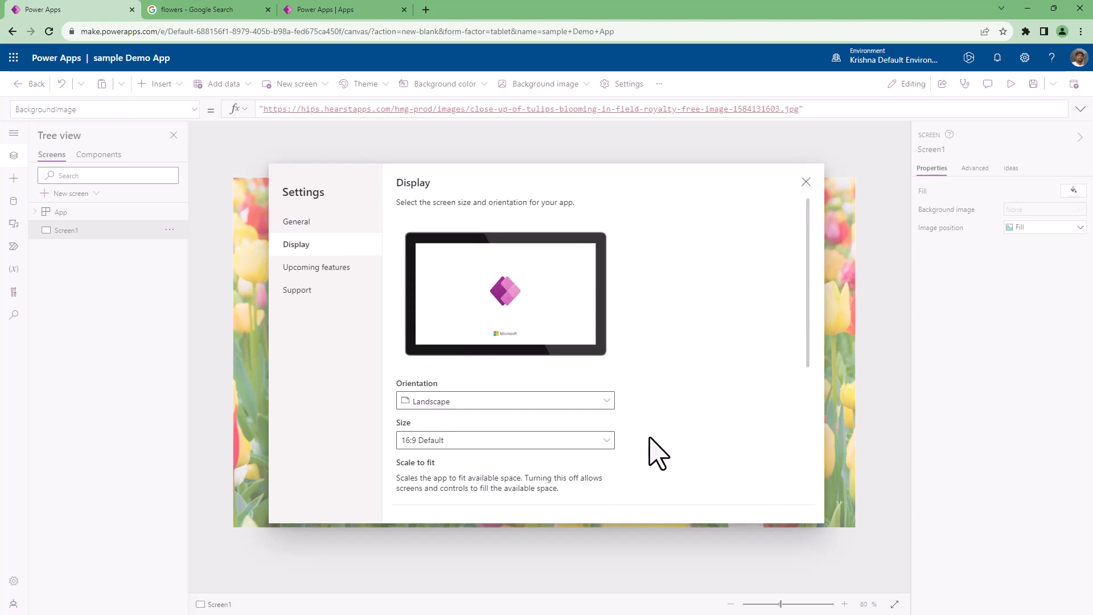
left_click(453, 401)
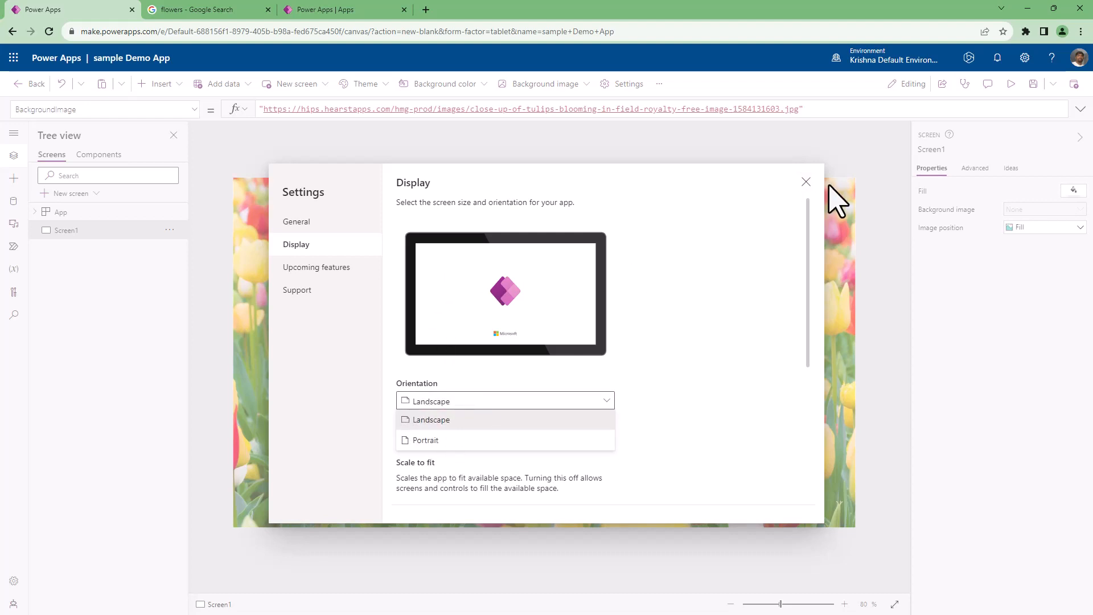
left_click(487, 442)
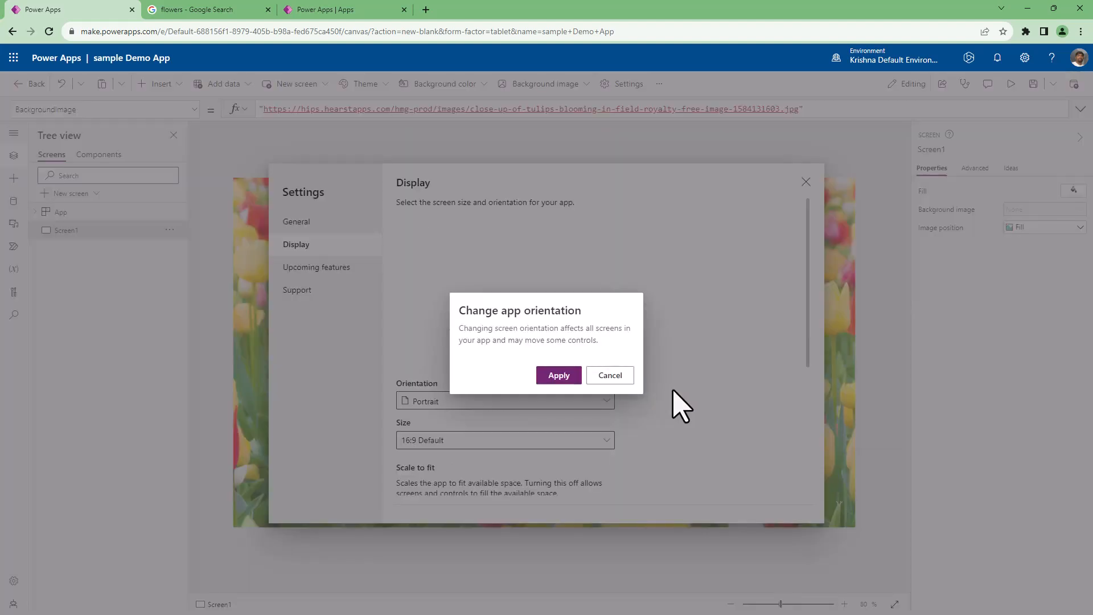
left_click(559, 375)
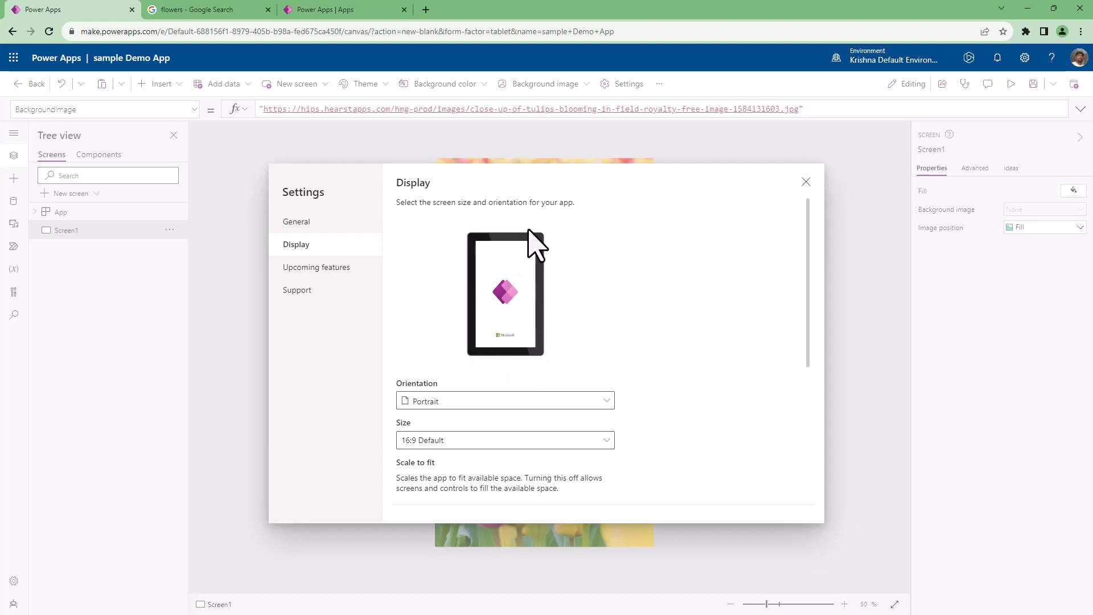
left_click(806, 183)
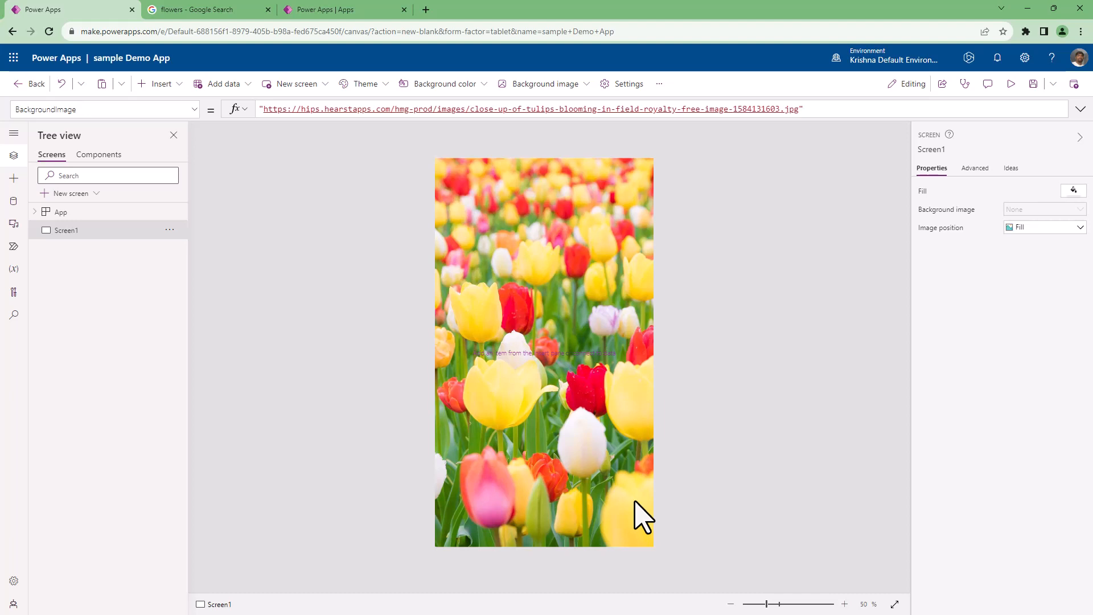
left_click(1012, 84)
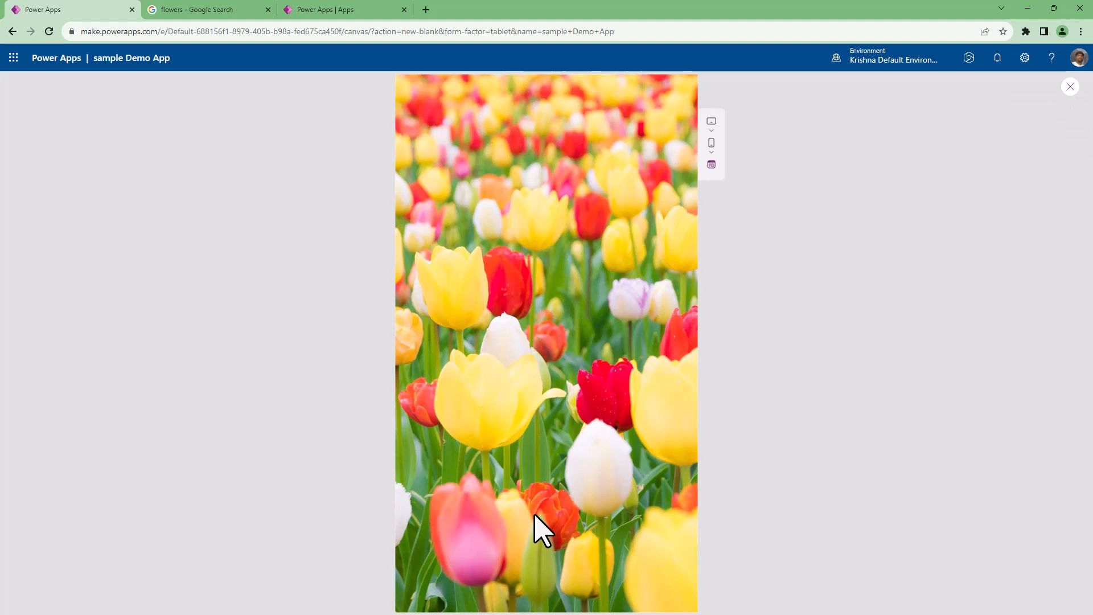
left_click(1070, 87)
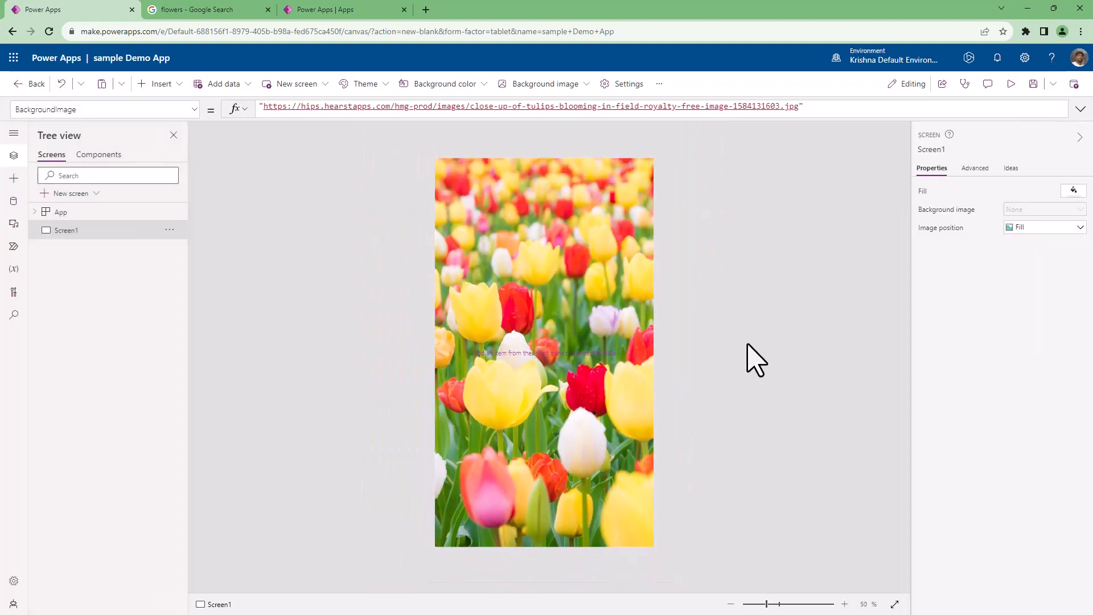
Set the app's display orientation back to Landscape in the settings and apply the change.
left_click(625, 84)
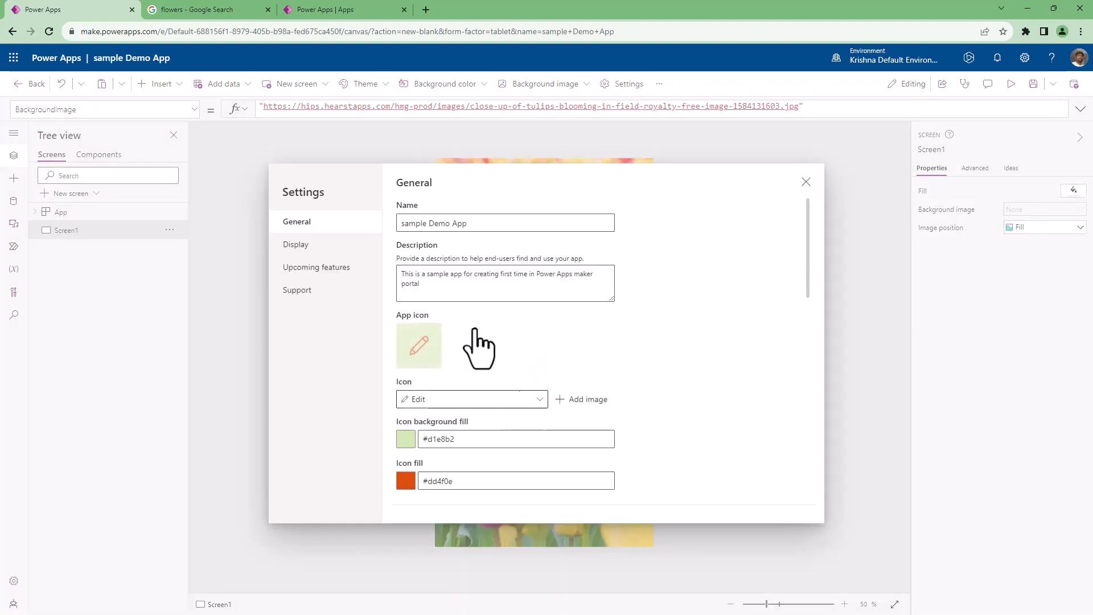
left_click(306, 239)
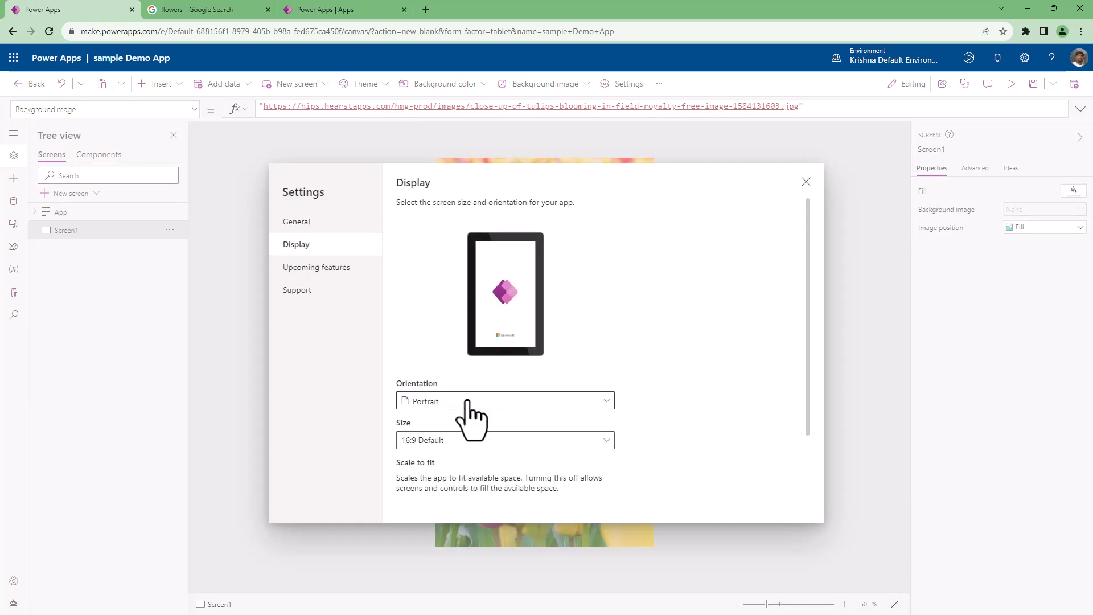
left_click(469, 407)
left_click(450, 422)
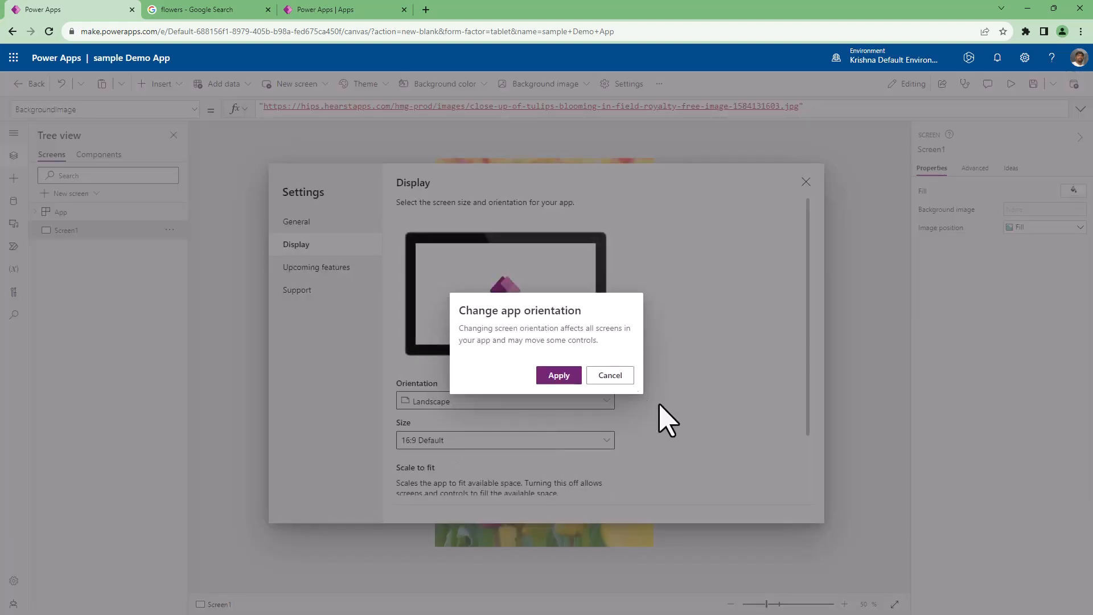
left_click(559, 376)
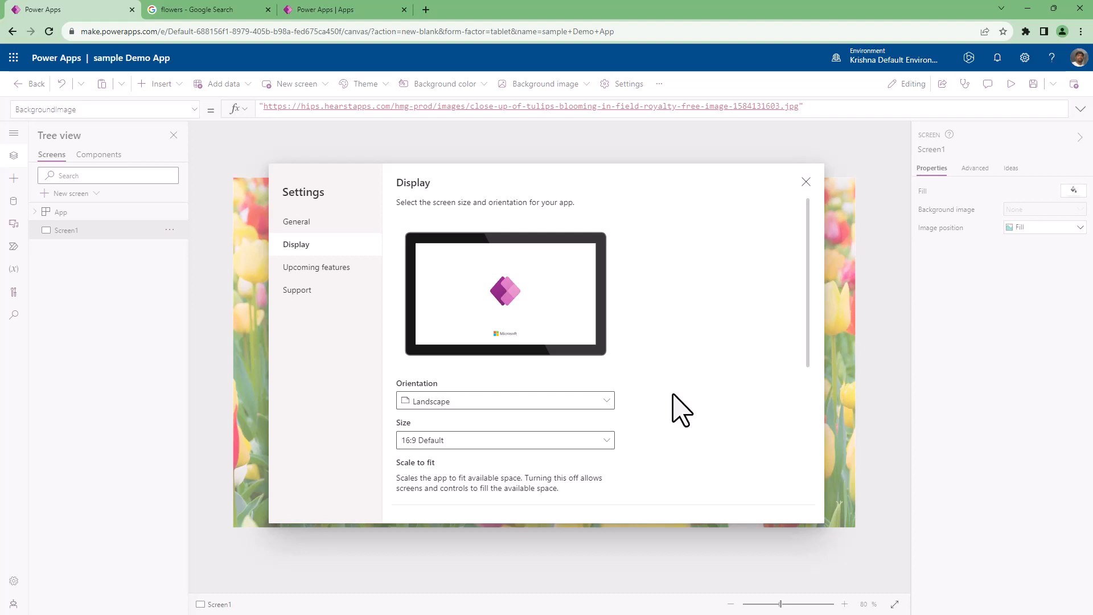
Look through the Preview, Experimental and Retired groups of the upcoming features settings.
left_click(335, 269)
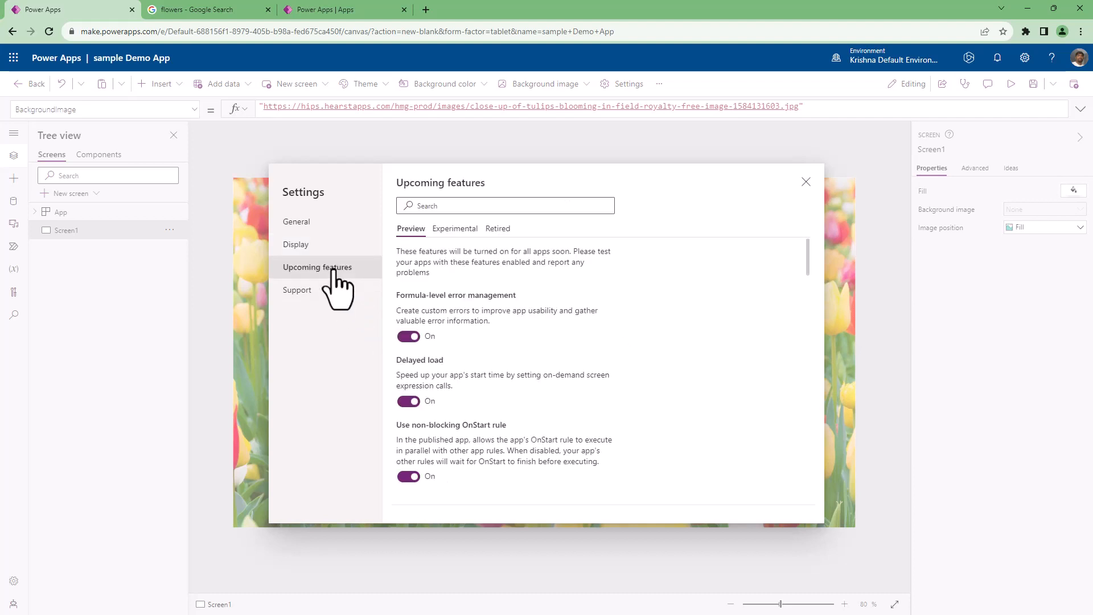
left_click(455, 228)
left_click(499, 228)
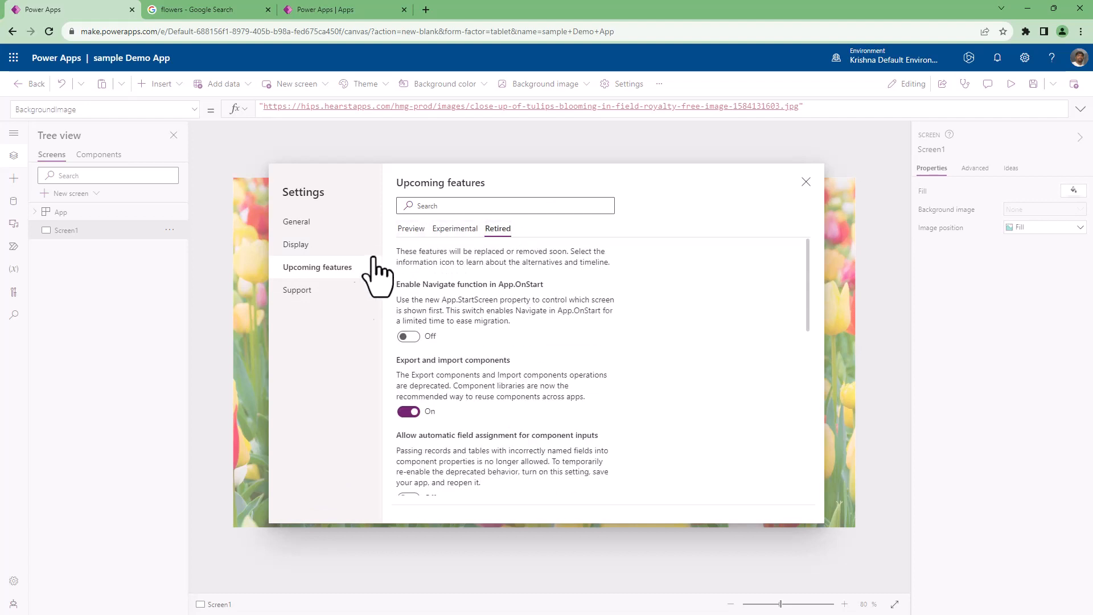
left_click(408, 230)
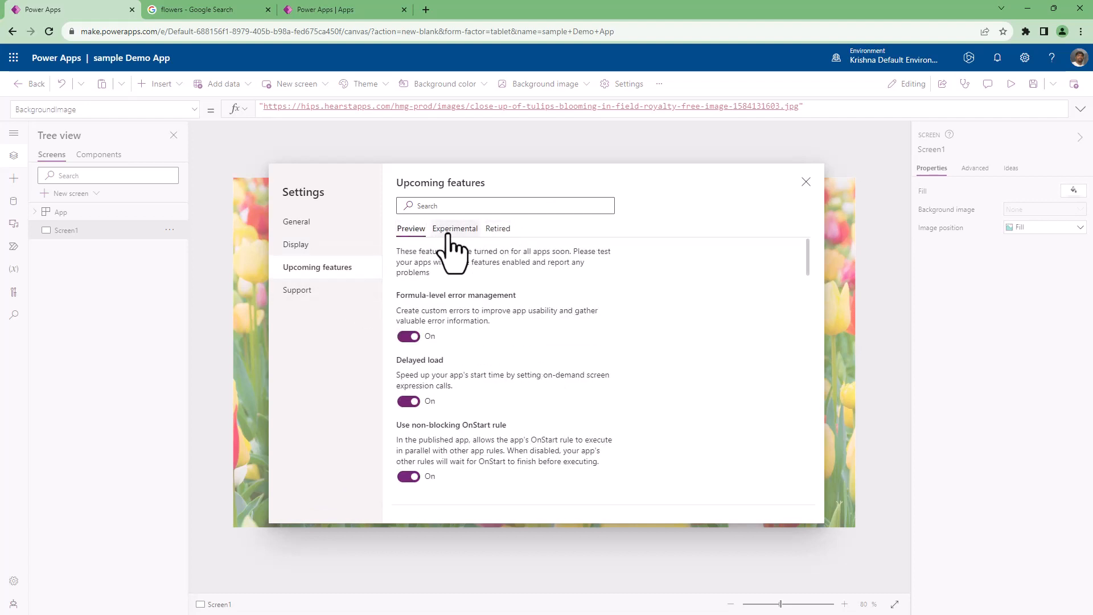
left_click(453, 230)
left_click(498, 228)
left_click(411, 229)
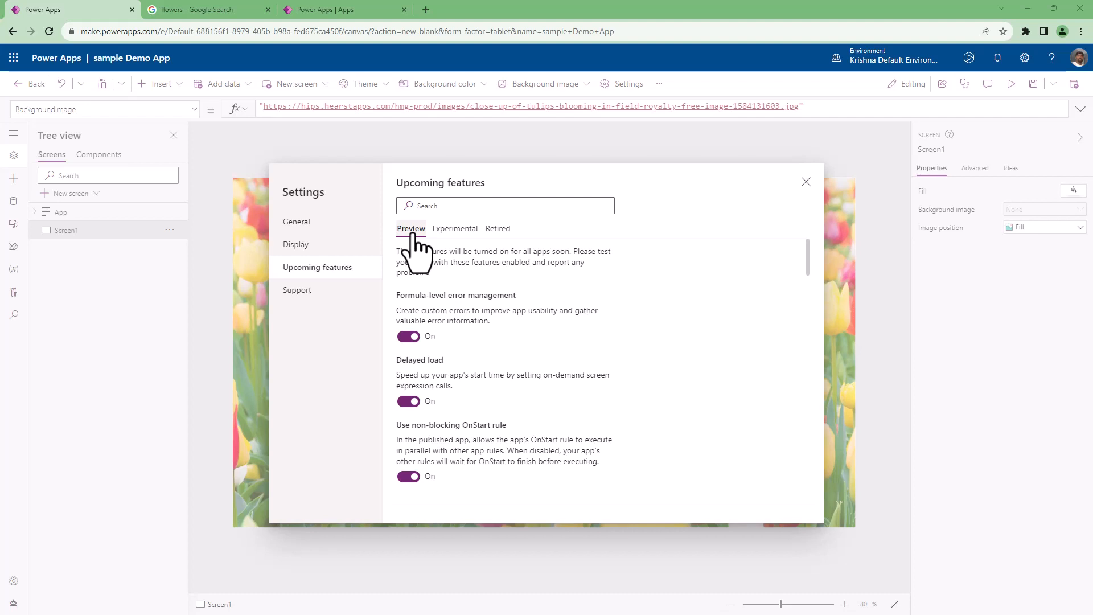
Review the Preview list of upcoming features once more, with a brief check of the Experimental and Retired groups.
scroll(592, 361, "down", 10)
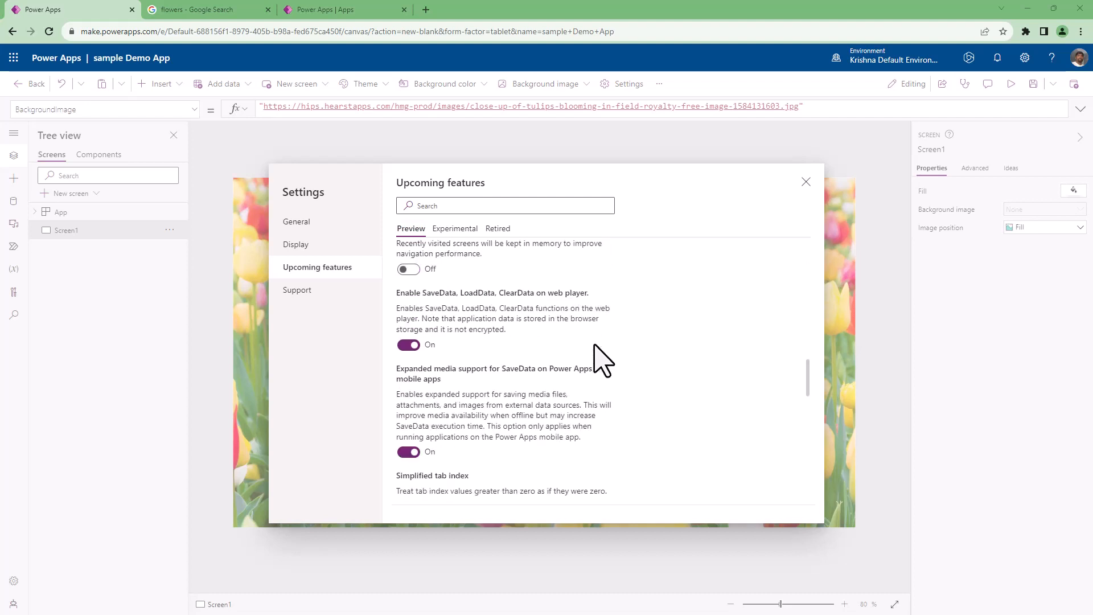
scroll(595, 360, "down", 10)
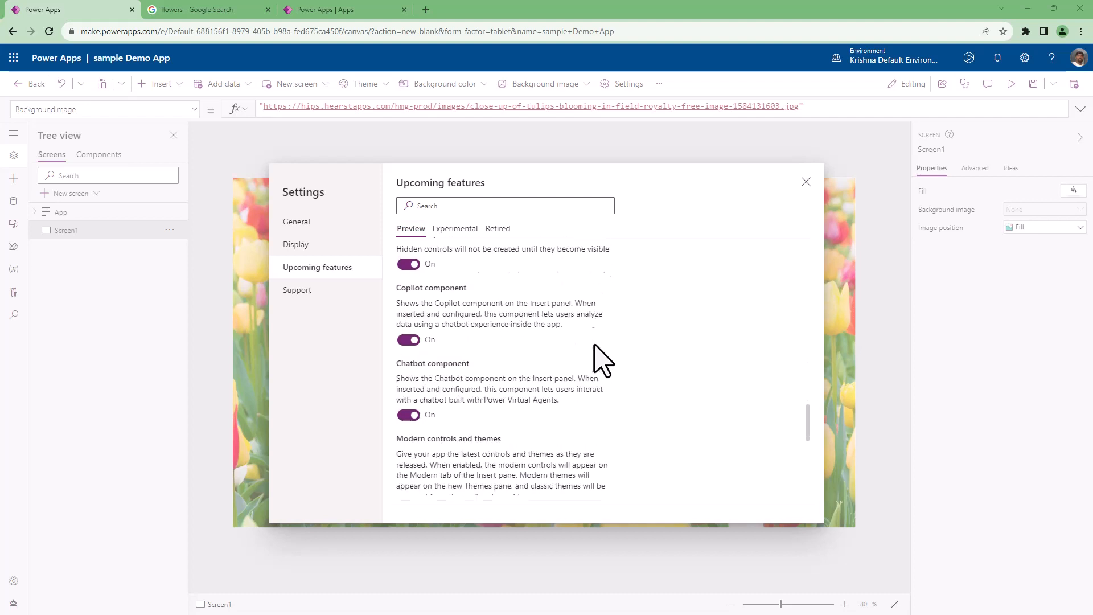
left_click(457, 231)
left_click(499, 229)
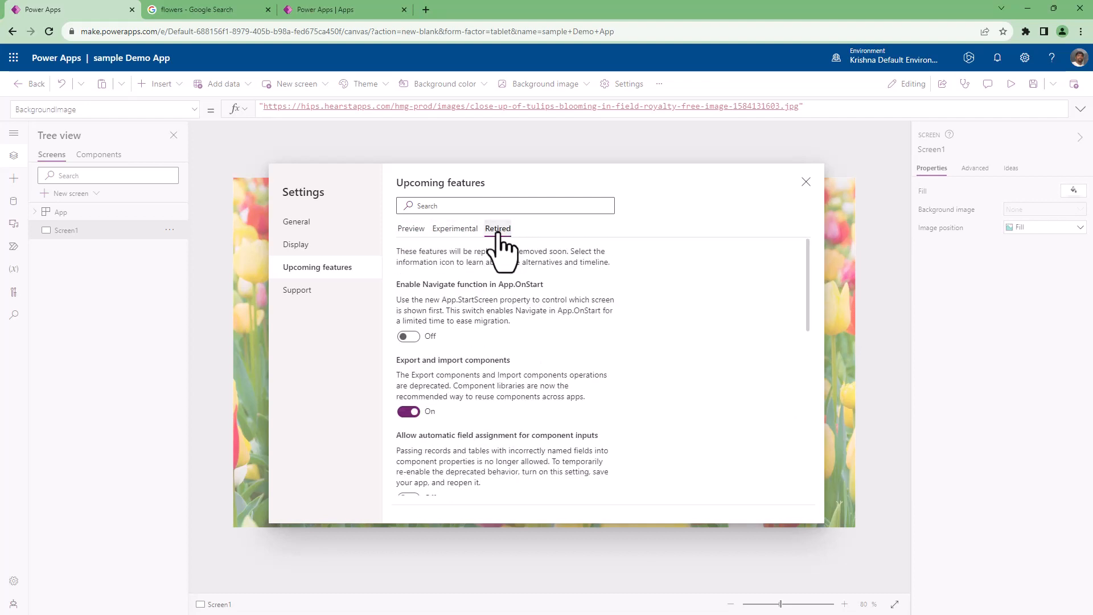
left_click(411, 230)
scroll(631, 405, "down", 10)
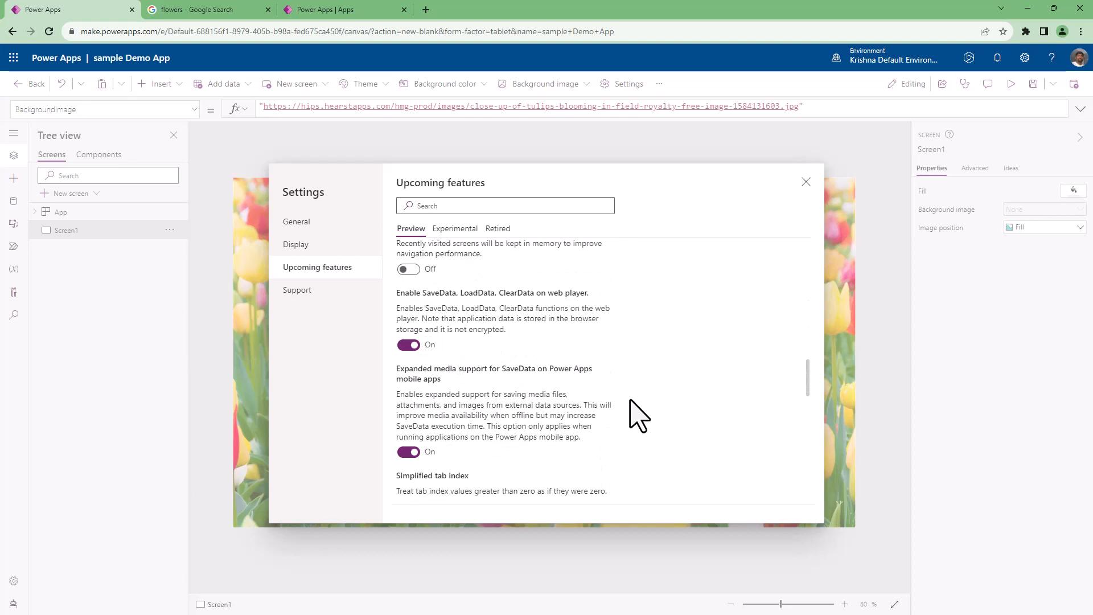
Examine the Support settings, including the environment, authoring version, session details and helpful links.
left_click(295, 298)
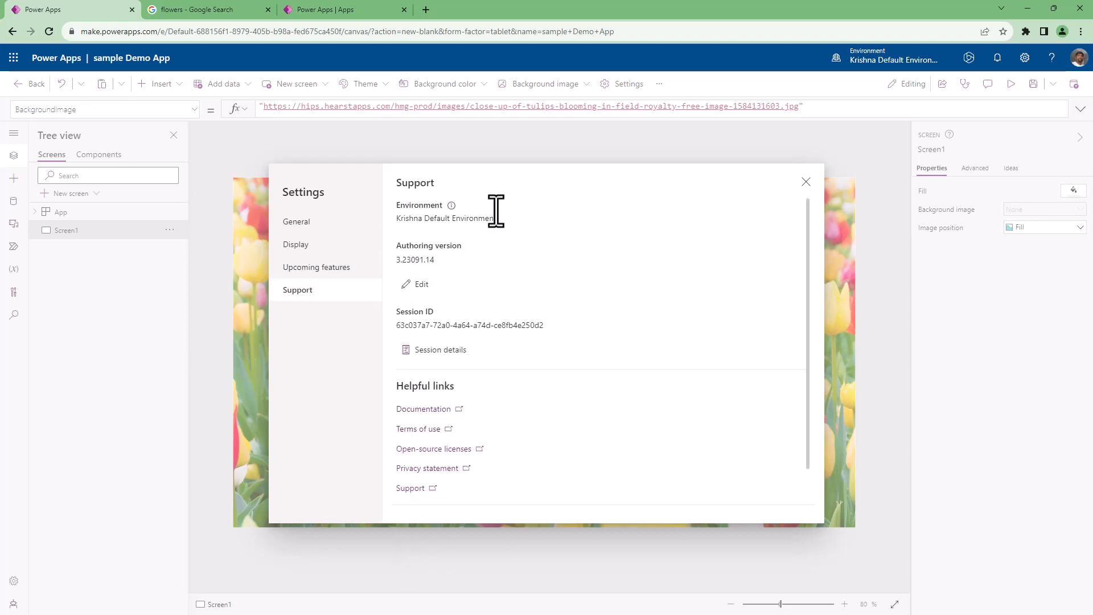
scroll(665, 435, "down", 2)
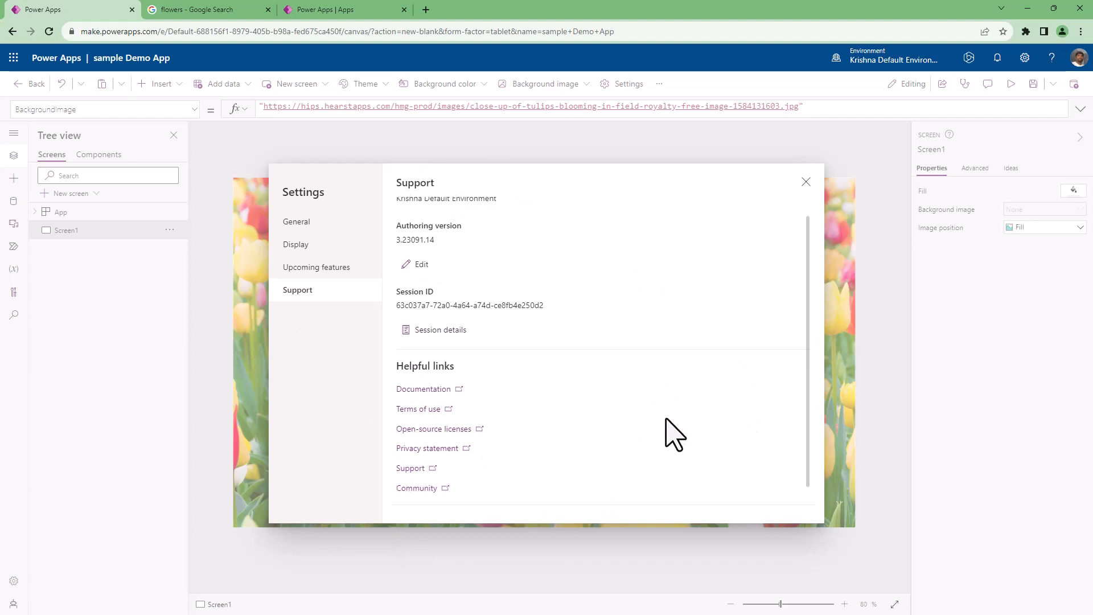
scroll(675, 436, "up", 2)
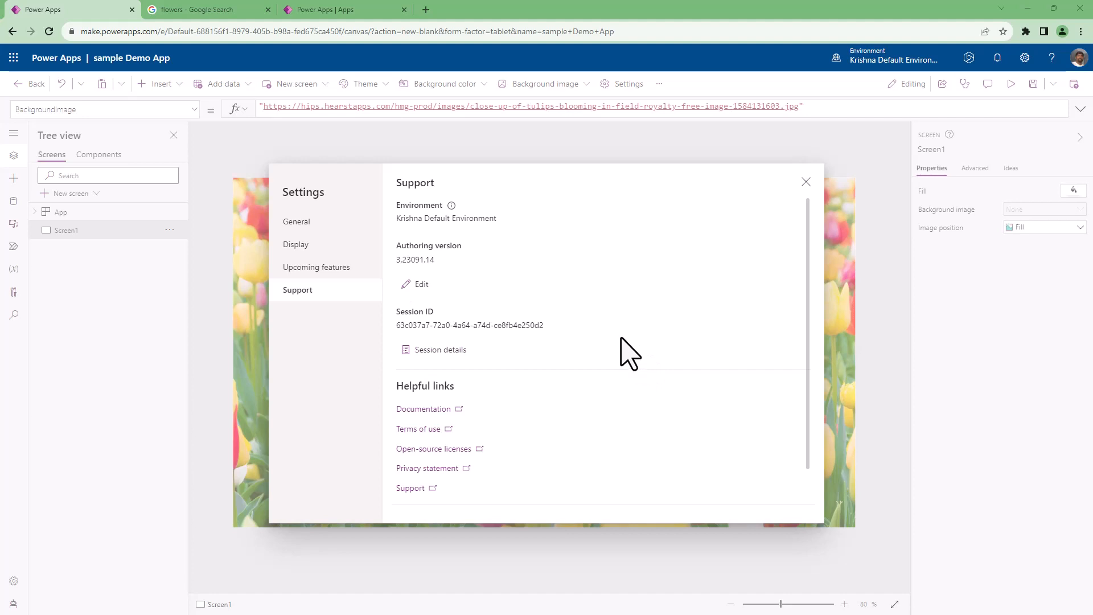
scroll(626, 359, "down", 2)
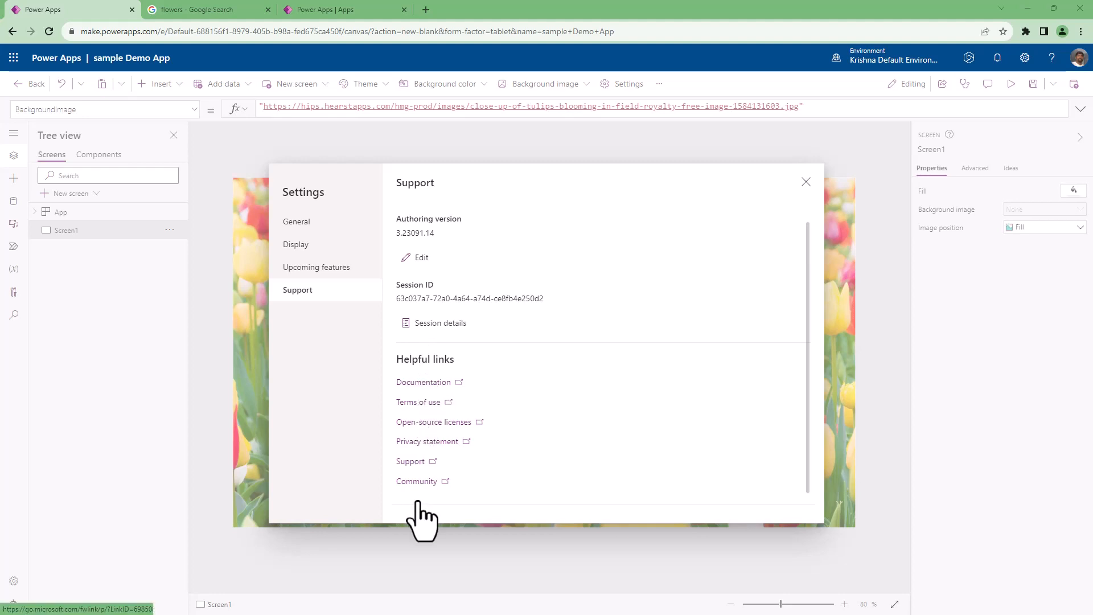
scroll(593, 469, "up", 2)
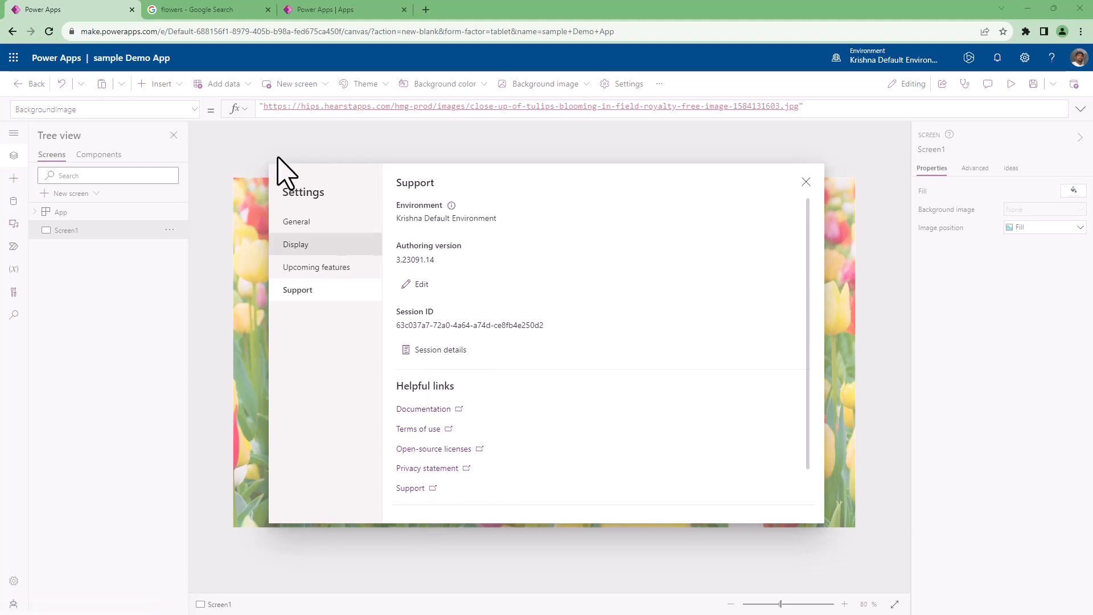
Close the settings and look at the additional commands for app version history and opening an app.
left_click(804, 182)
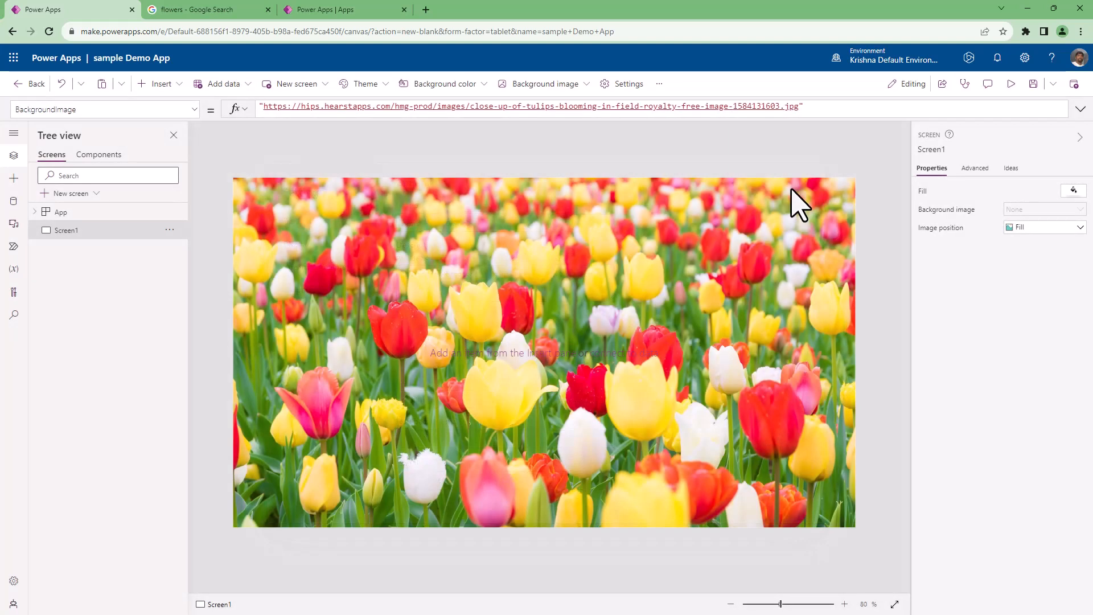
left_click(660, 86)
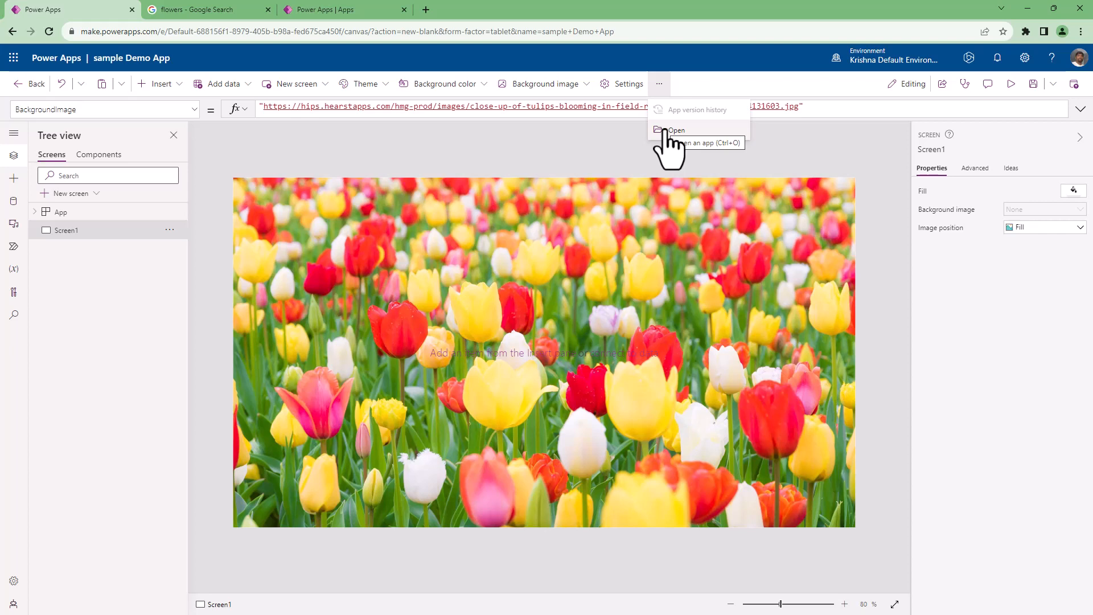
left_click(660, 83)
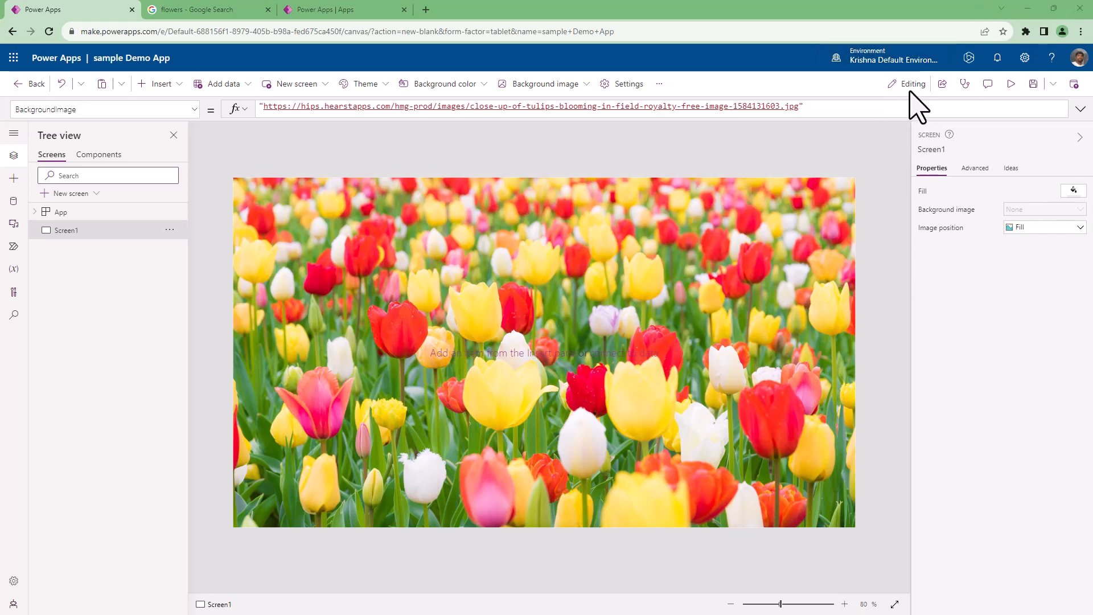
Start sharing the app and save it to the cloud under the name sample Demo App when asked.
left_click(944, 85)
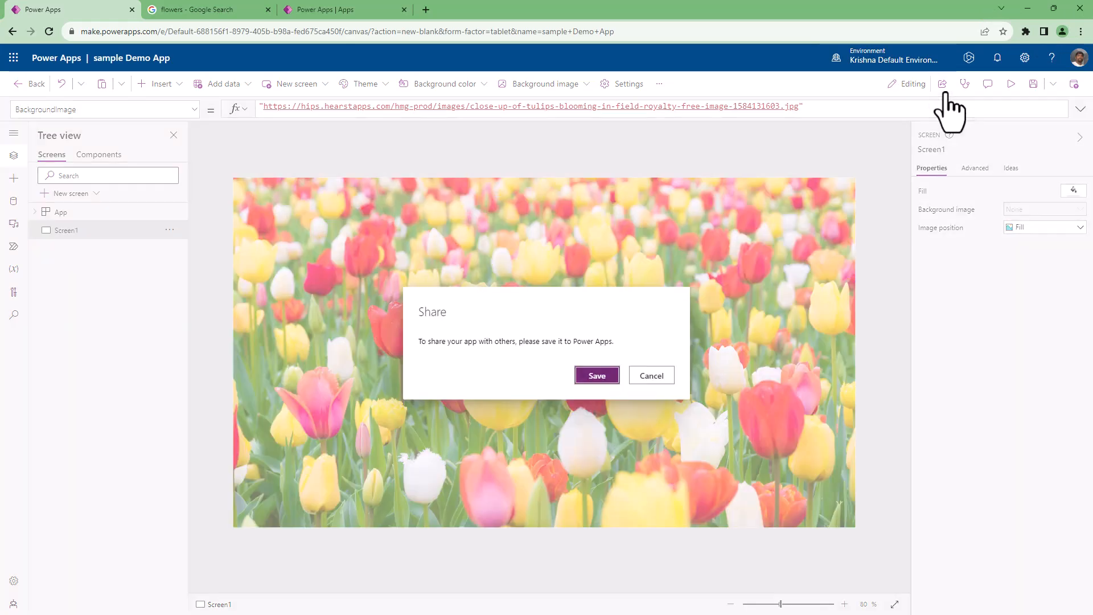
left_click(649, 377)
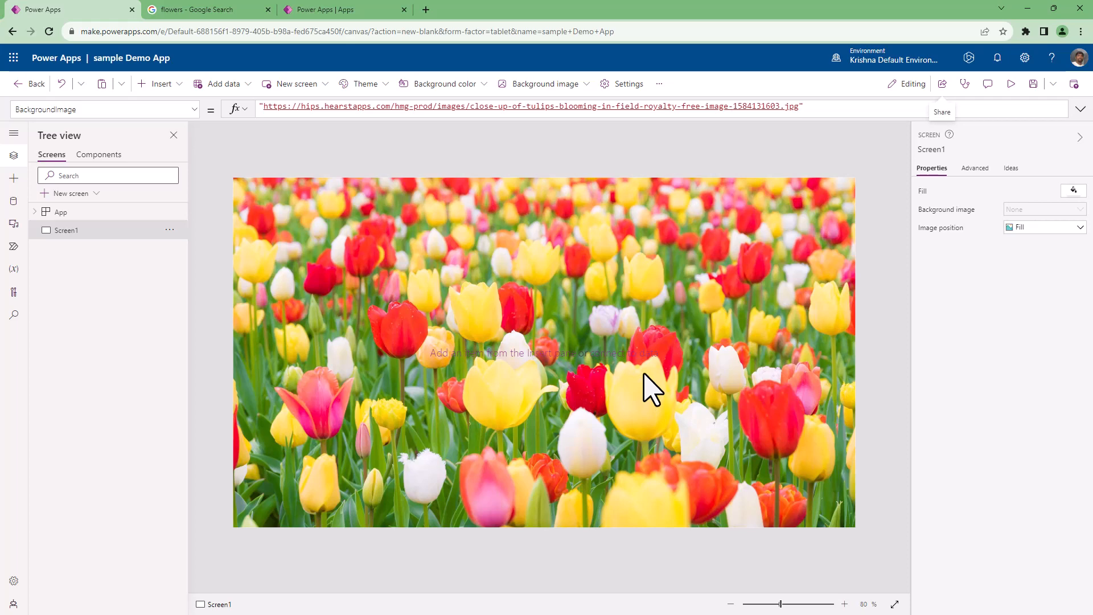
left_click(944, 86)
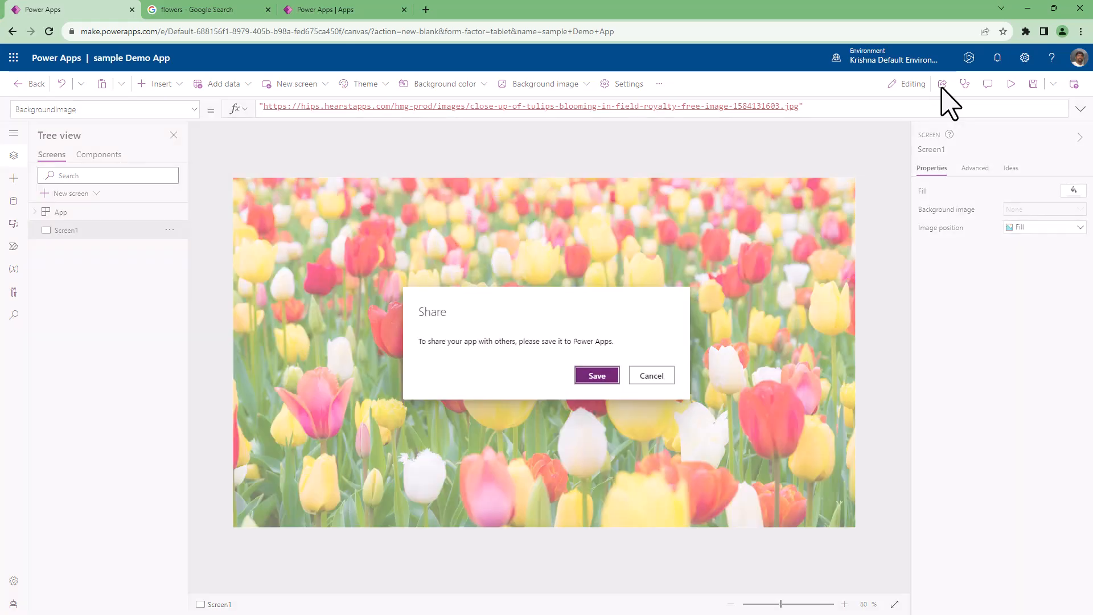
left_click(597, 377)
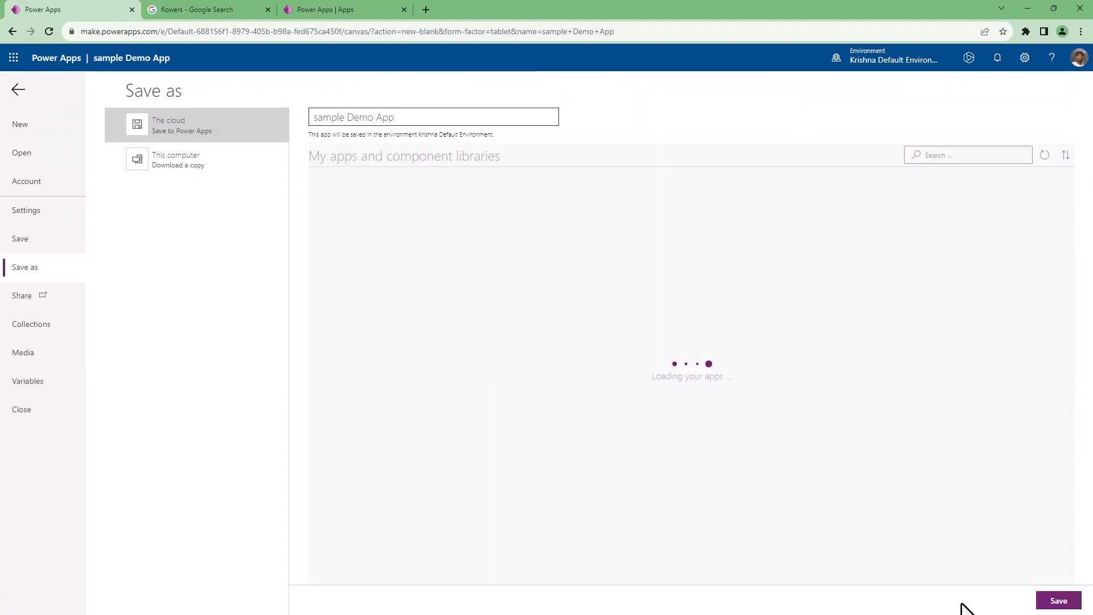
left_click(1079, 601)
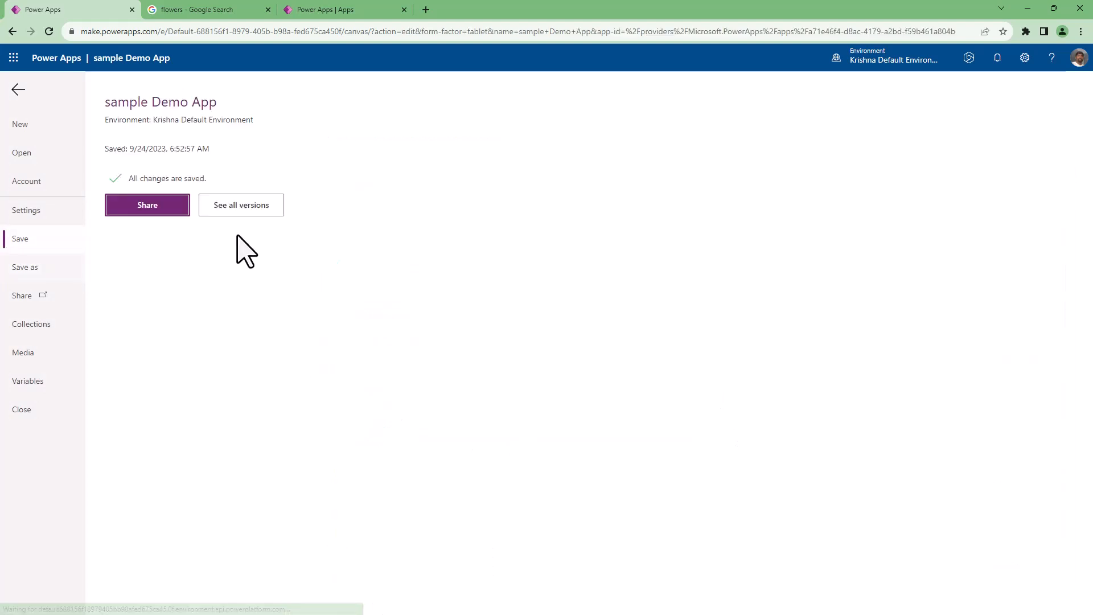
Open the sharing options of the saved app and add a colleague as a new user.
left_click(148, 205)
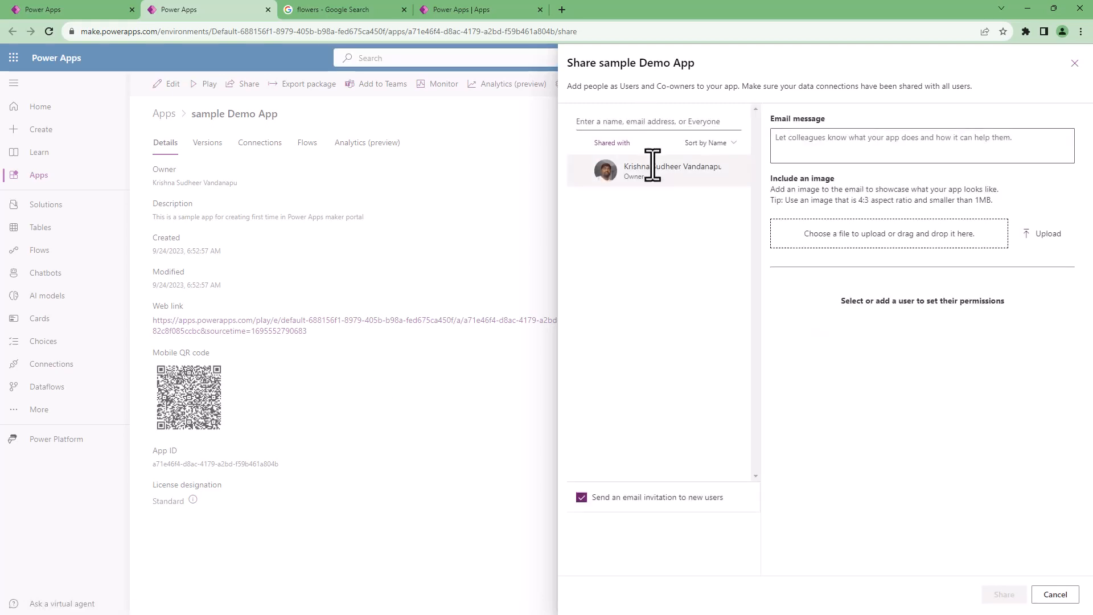
left_click(614, 122)
type("sa")
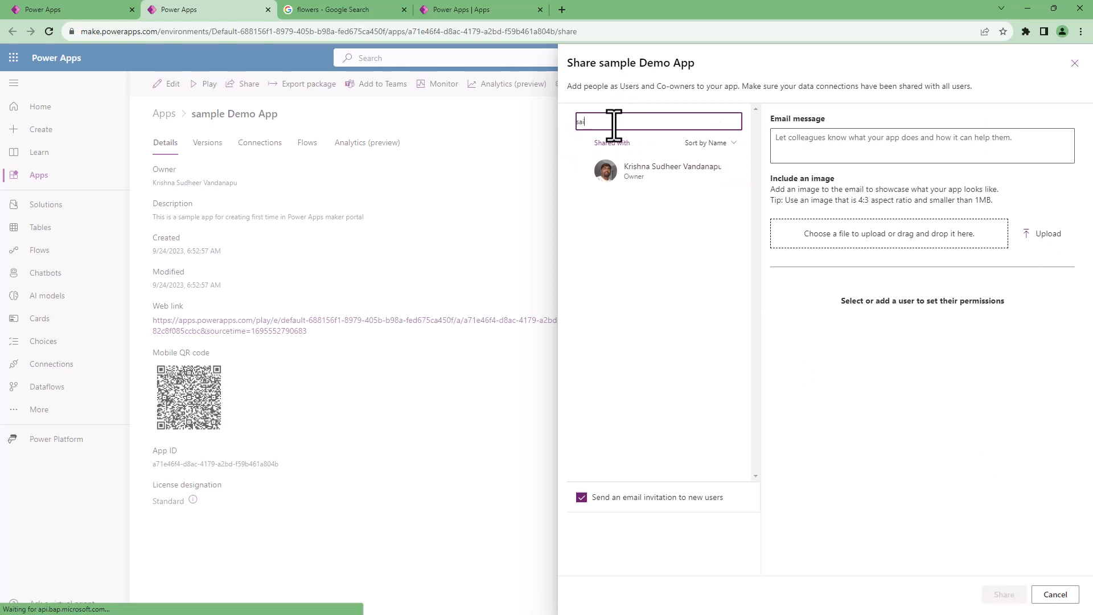
type("i")
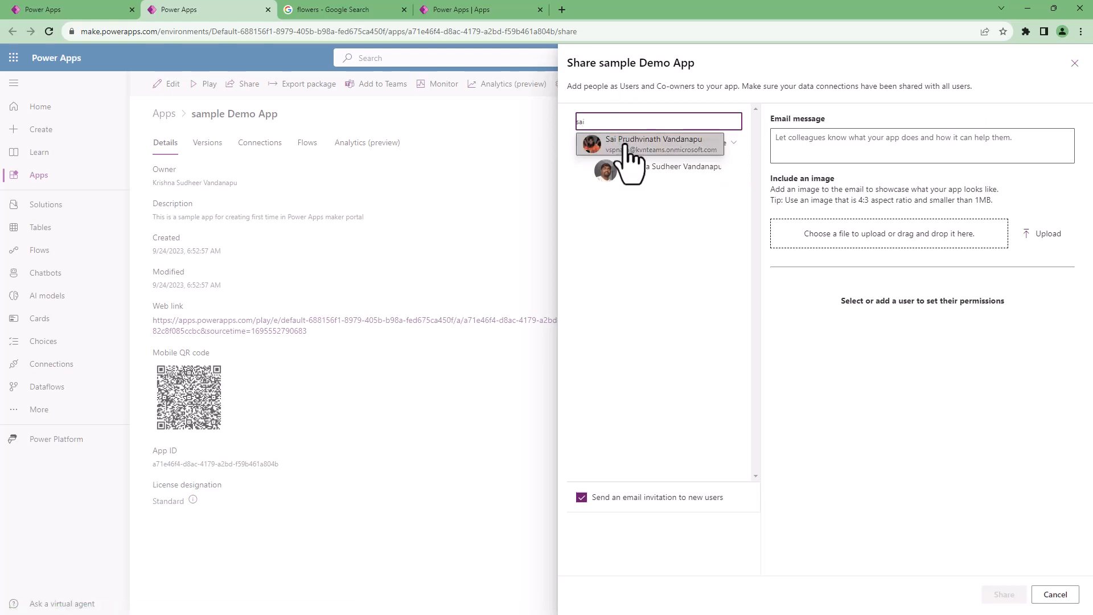
left_click(630, 145)
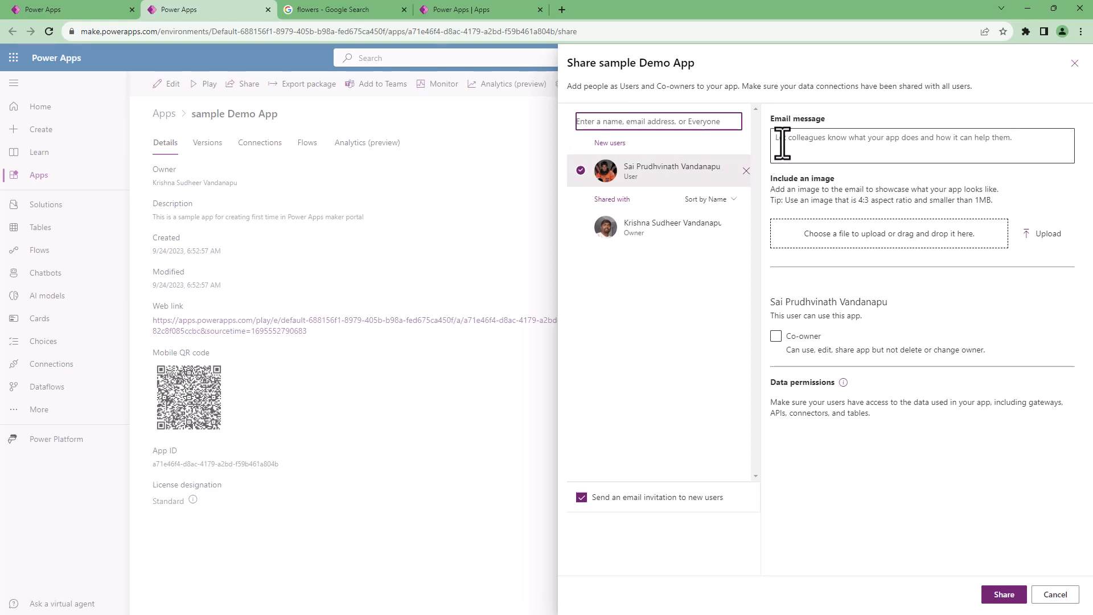
Try to include an image in the email invitation and check the tip on image size.
left_click(783, 144)
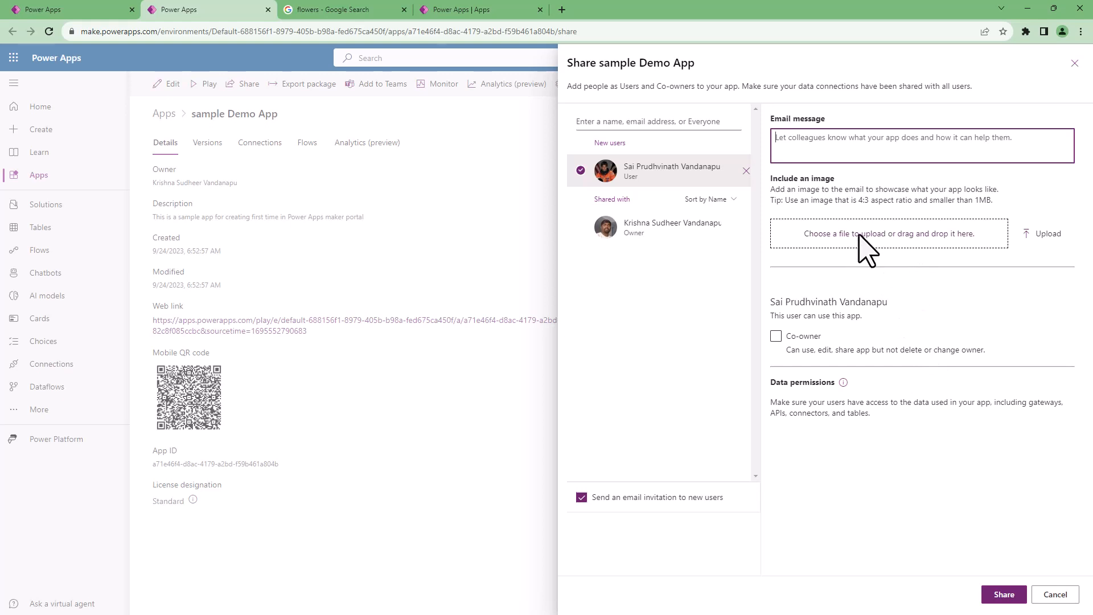
left_click(890, 235)
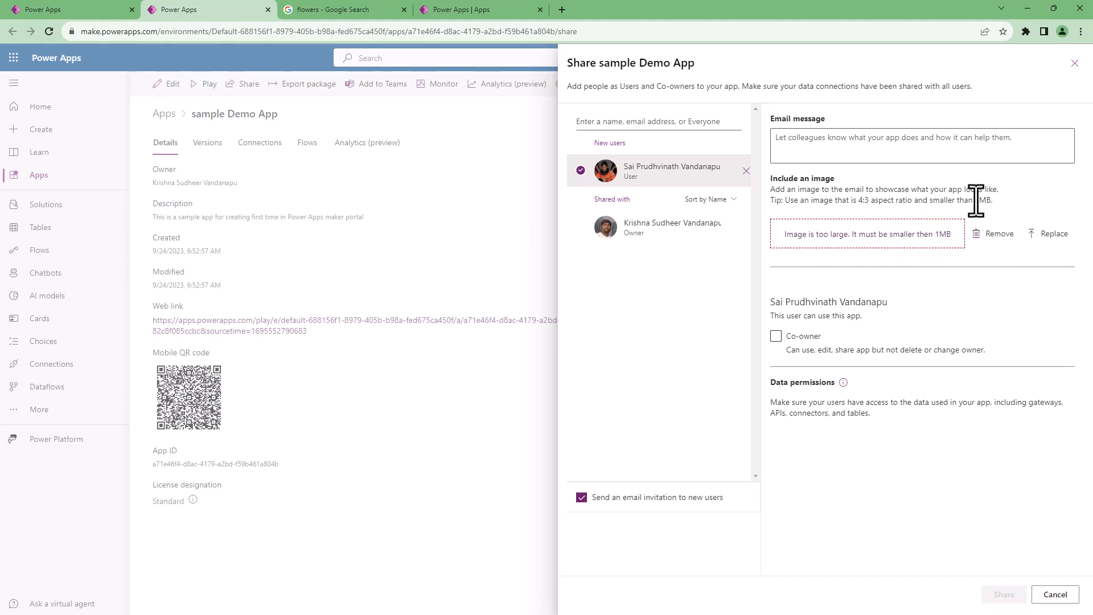
left_click_drag(975, 200, 990, 199)
left_click_drag(859, 200, 871, 200)
left_click(858, 204)
Examine the added user's permissions and switch the Co-owner option on and off again.
left_click_drag(771, 303, 892, 326)
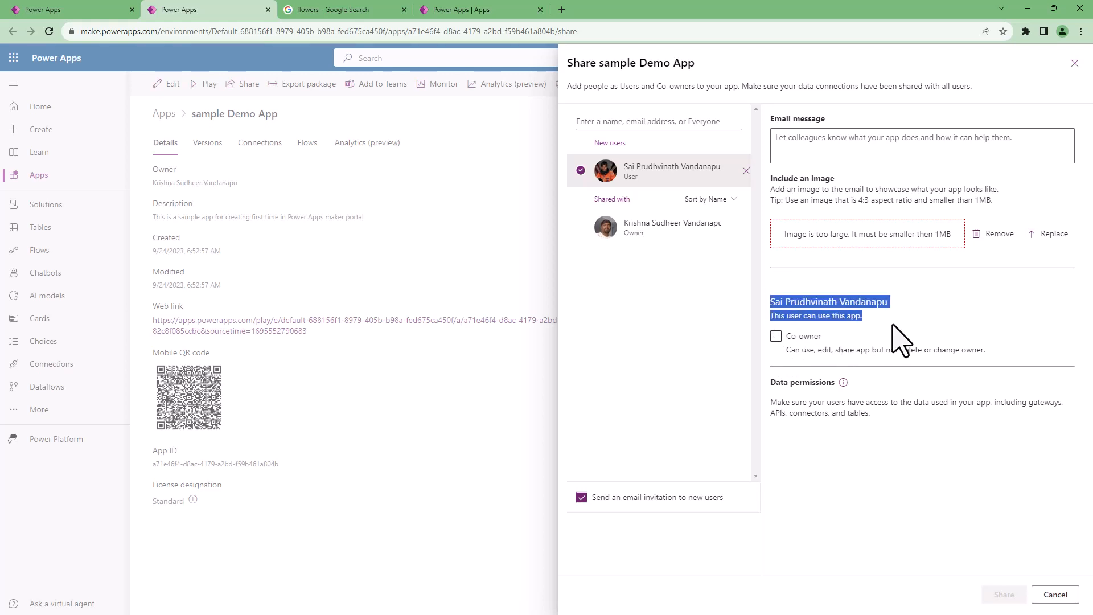
left_click(886, 313)
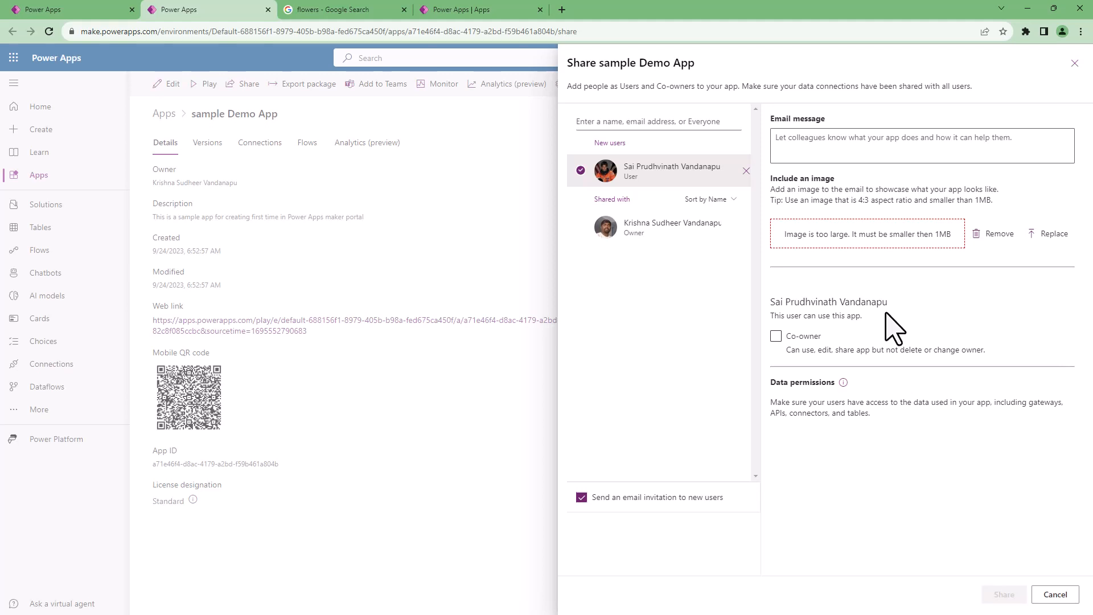
left_click(776, 337)
left_click(776, 337)
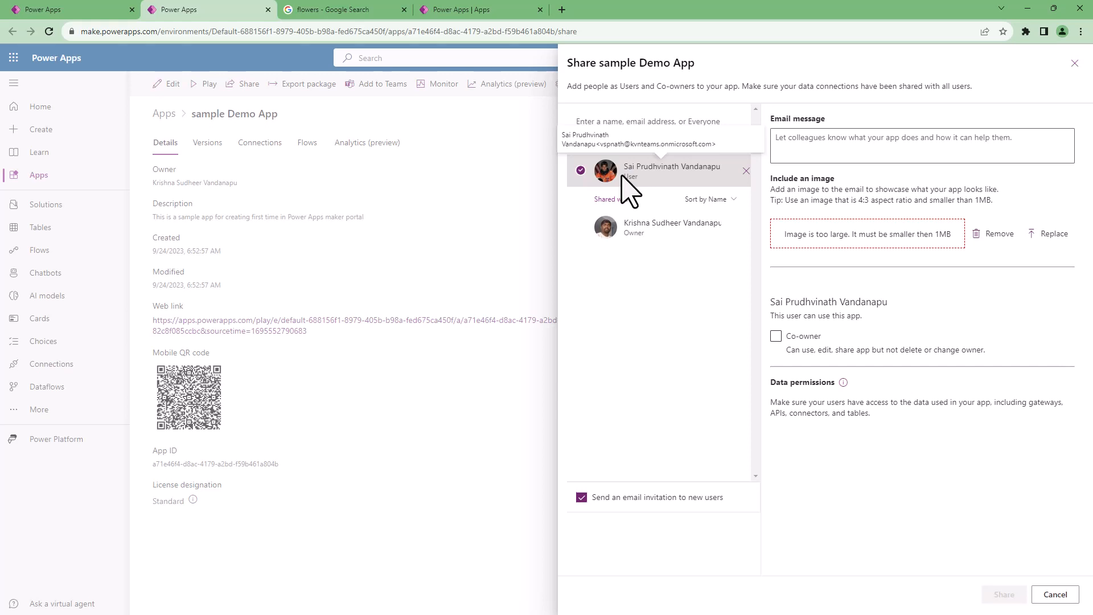
Discard the sharing changes and return to the app's canvas in the studio.
left_click(1055, 594)
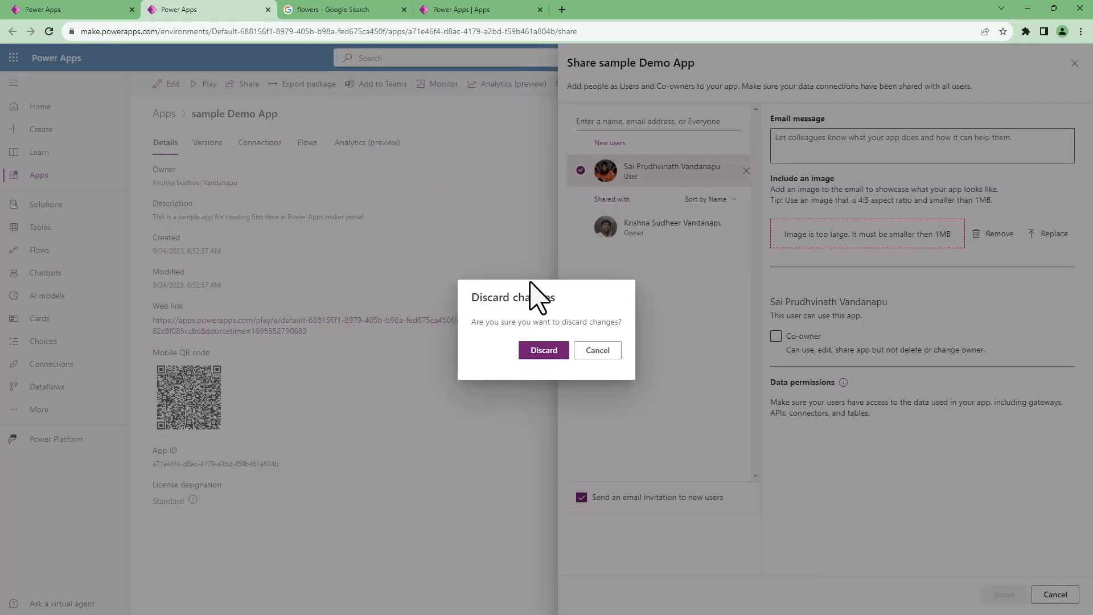
left_click(544, 350)
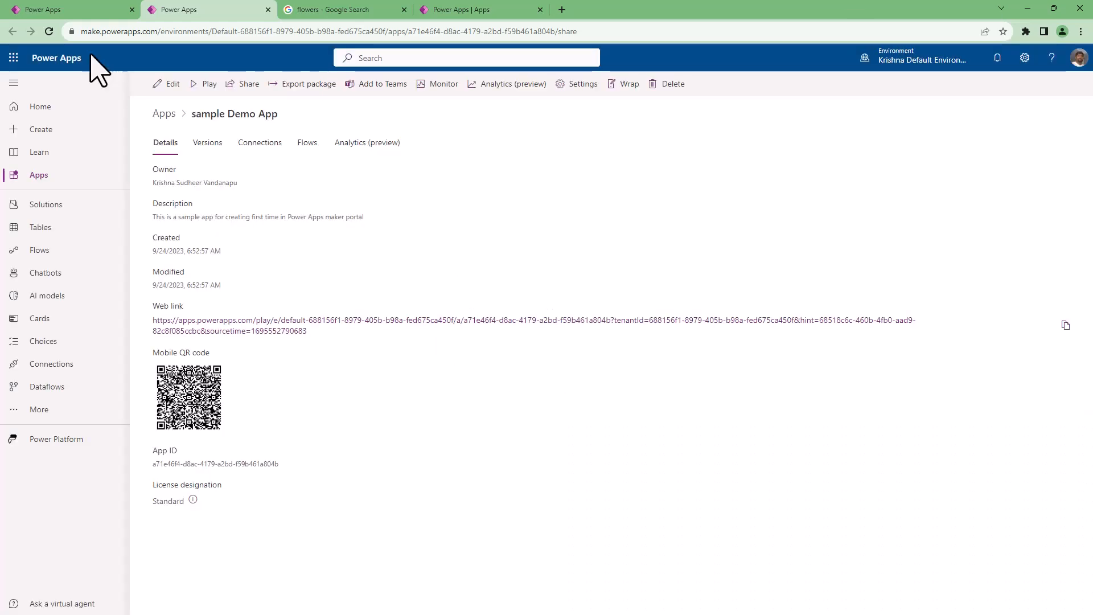
left_click(72, 12)
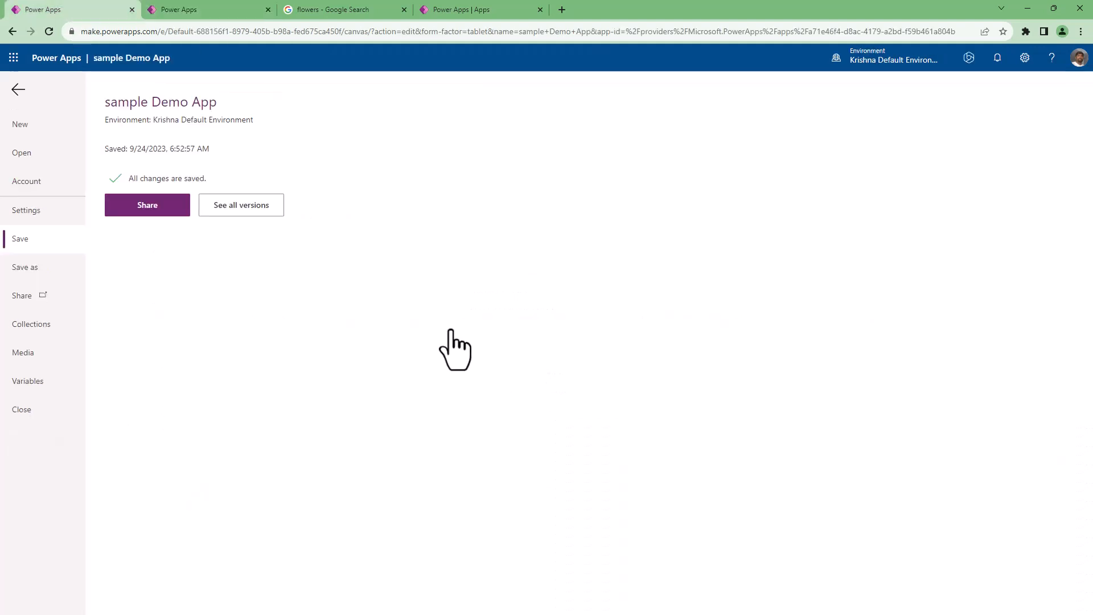
left_click(17, 91)
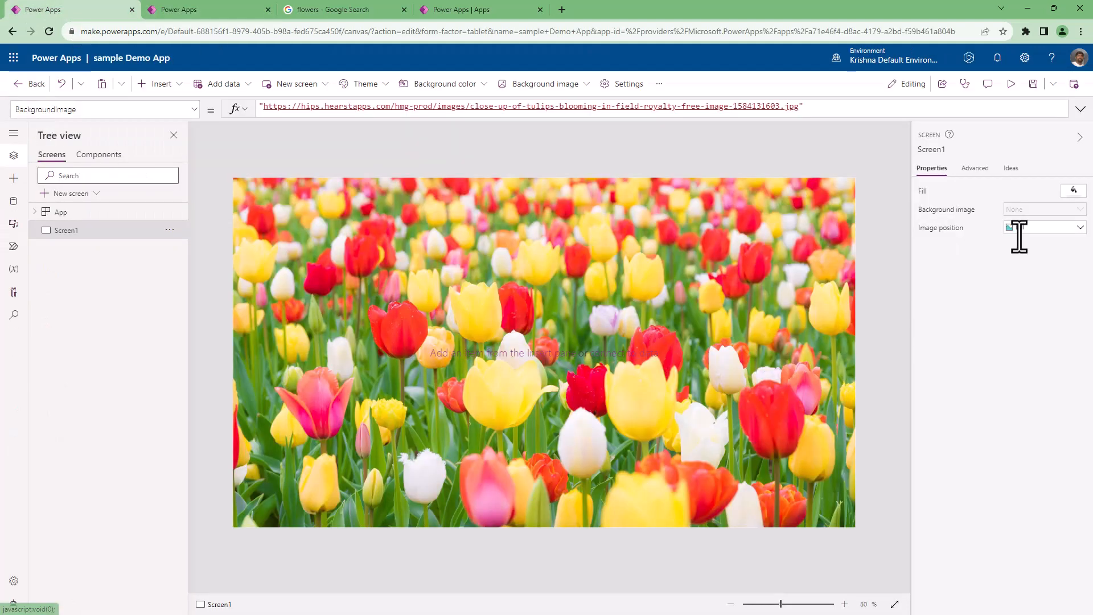
View the App checker's categories for formulas, runtime, rules, accessibility and performance, and close the checker.
left_click(965, 84)
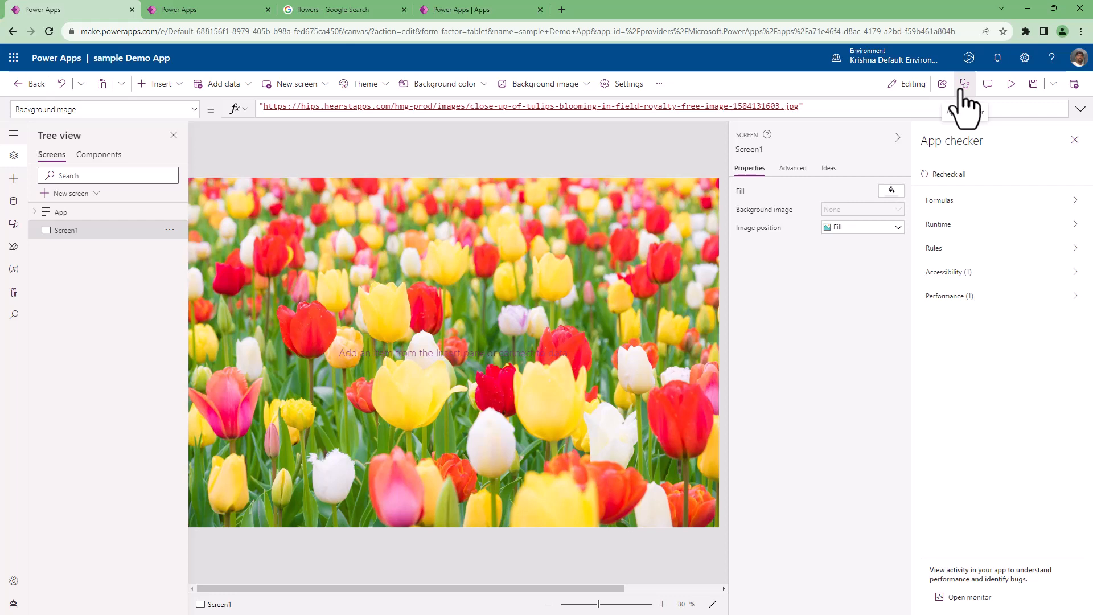
left_click(962, 92)
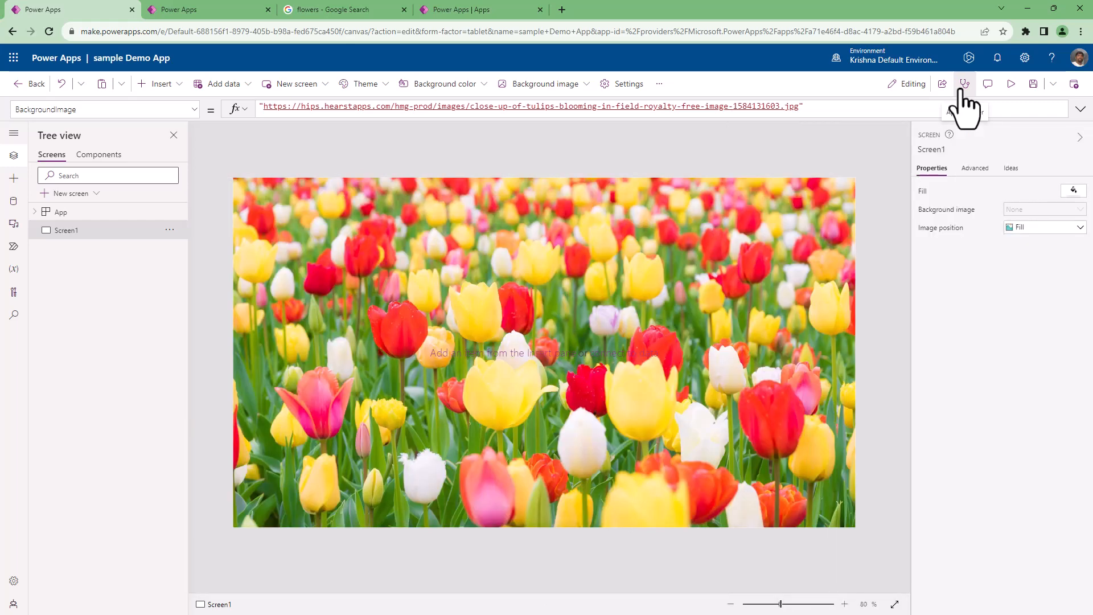
left_click(962, 93)
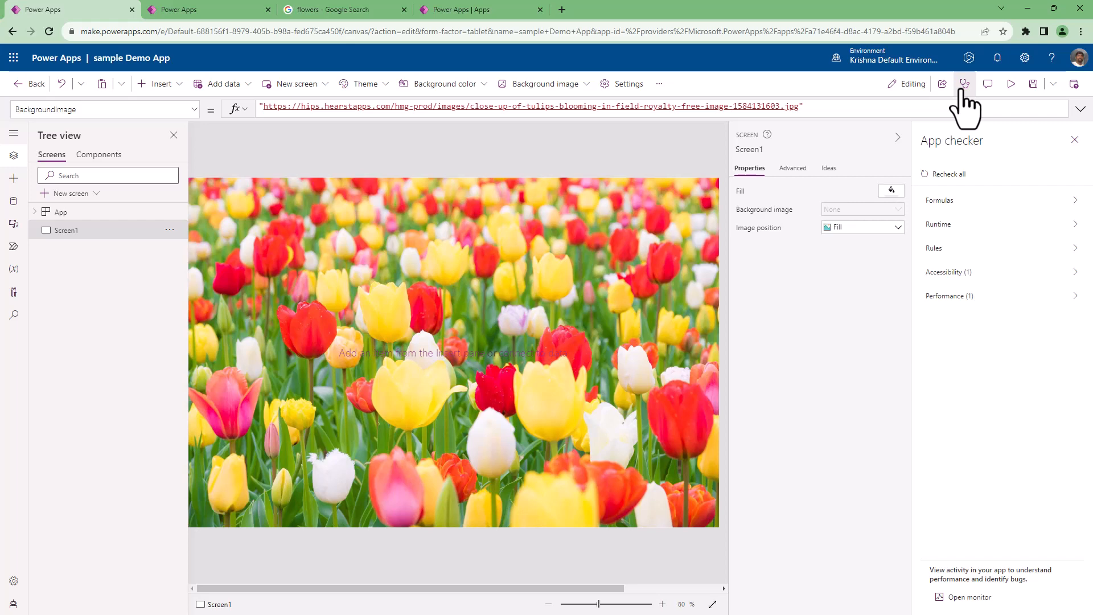
left_click(965, 83)
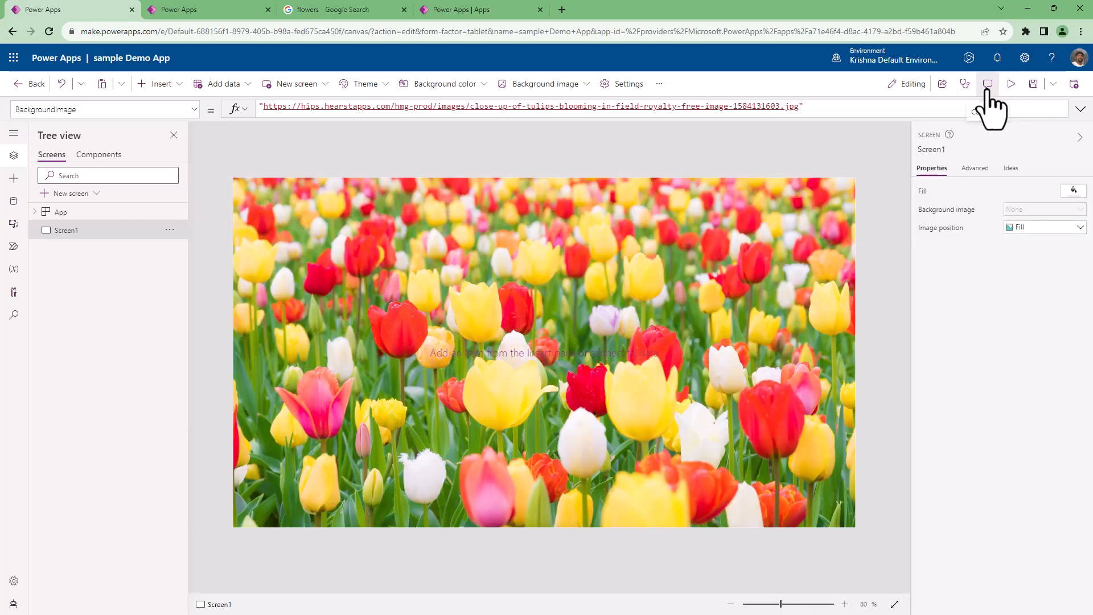
Post the comment "this is to update the team about new screens added on the app" on Screen1 and close the comments.
left_click(988, 84)
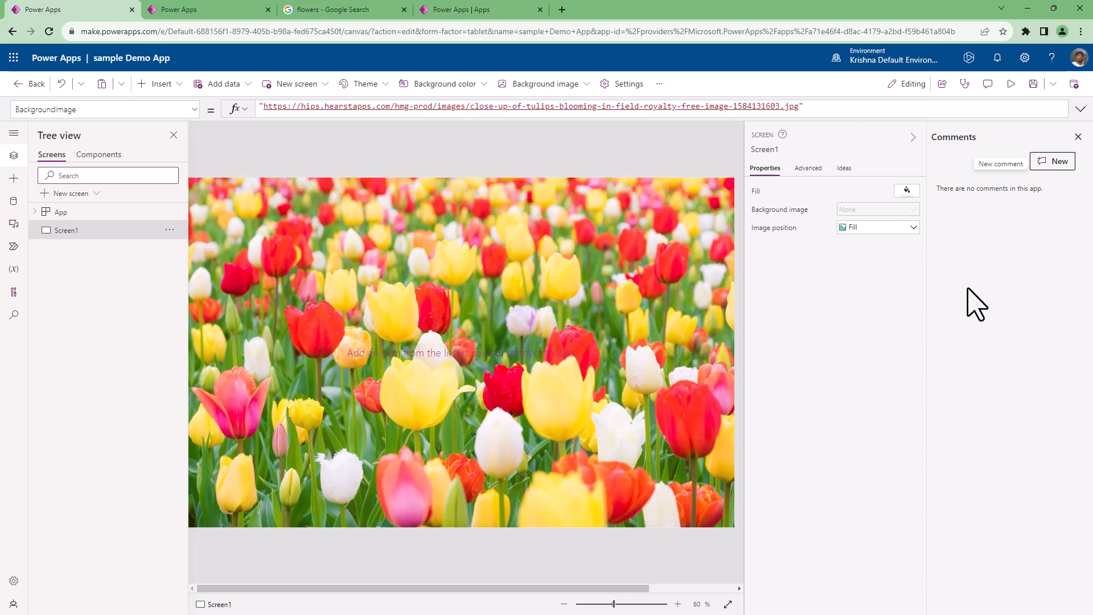
left_click(1049, 162)
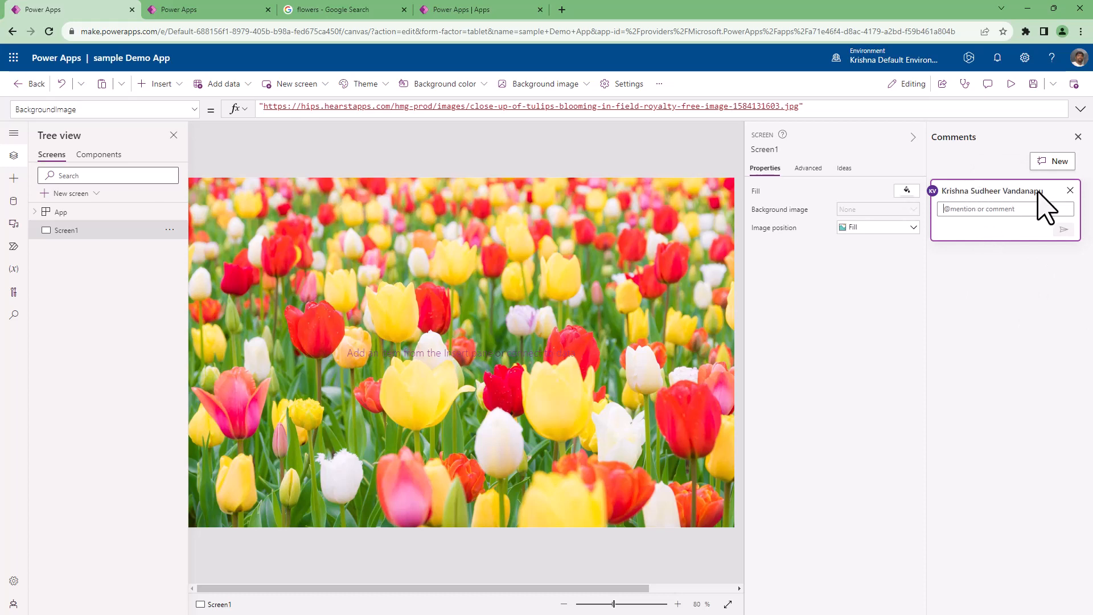
type("this i")
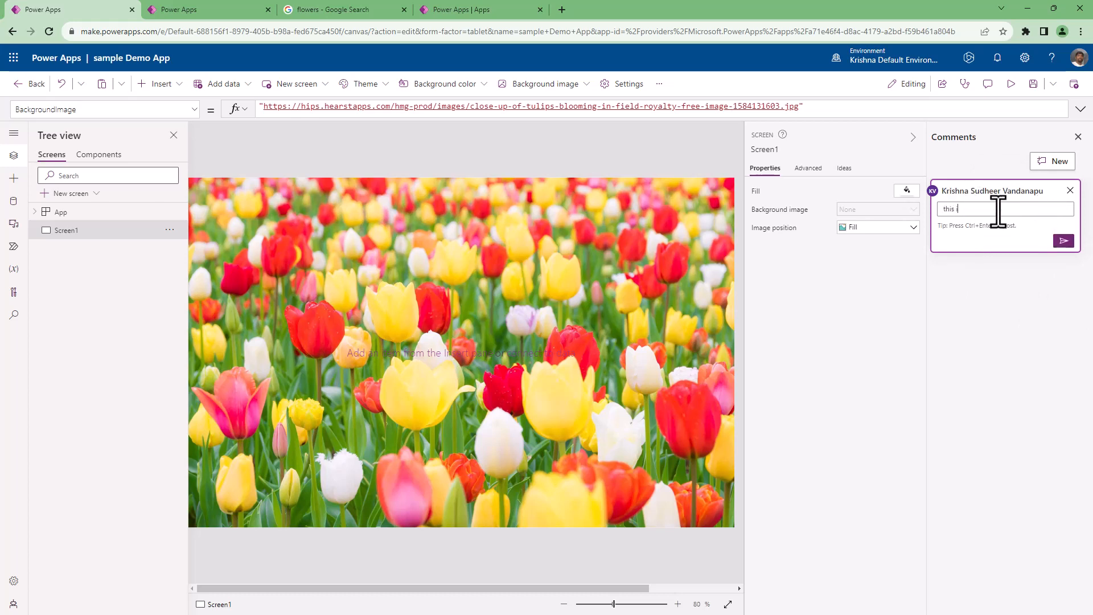
type("s on")
key("BackSpace")
key("BackSpace")
type("sa")
key("BackSpace")
key("BackSpace")
type("to update the team about new a screens ad")
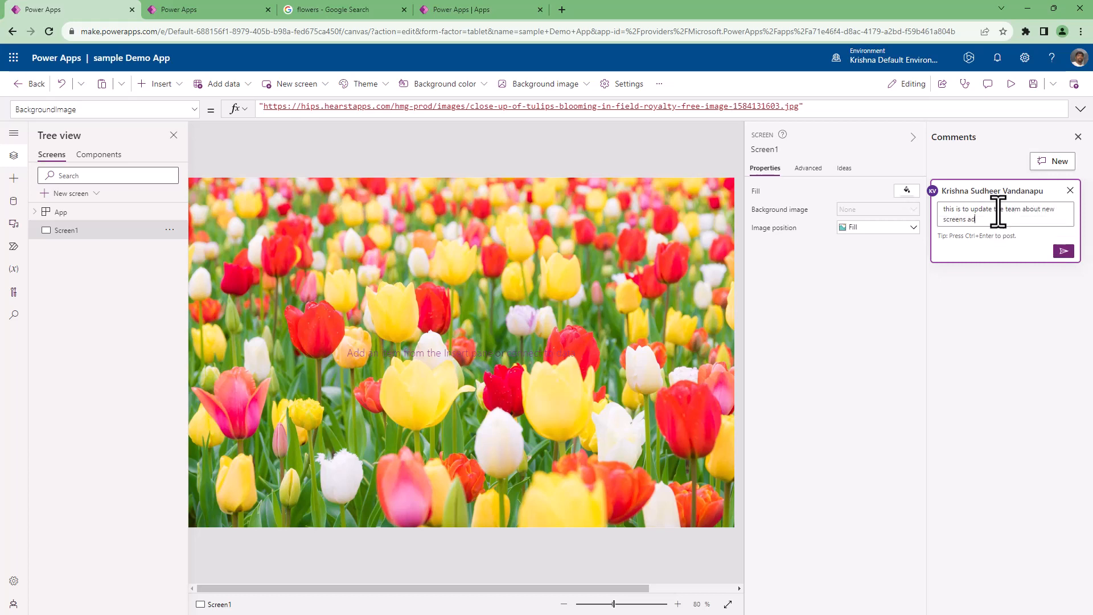
type("ded on the app")
left_click(1063, 251)
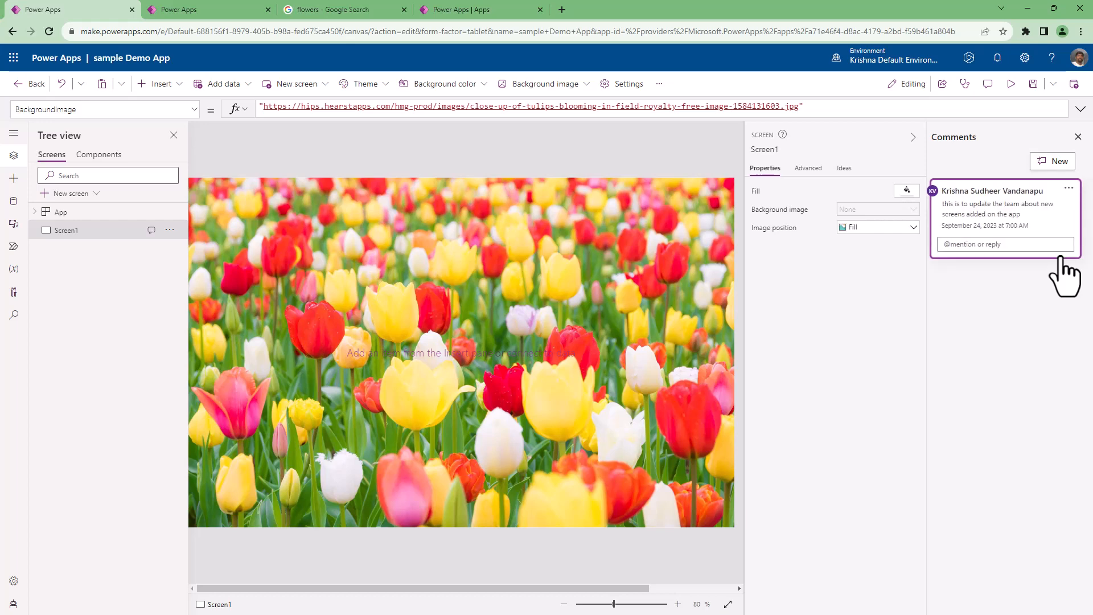
left_click(1078, 137)
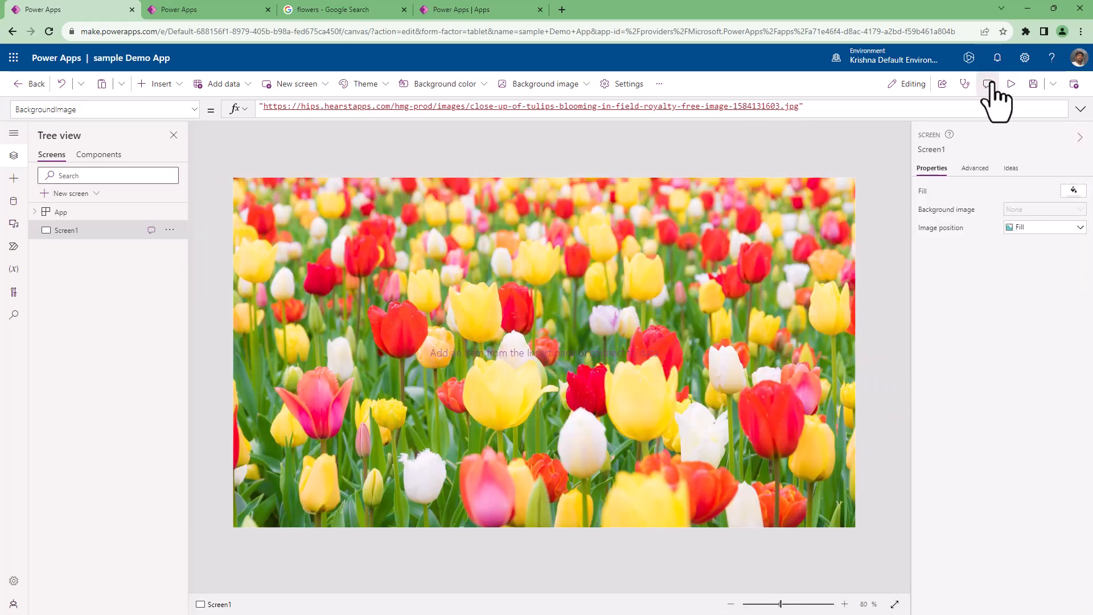
Reopen the comments, view the posted thread's reply, edit, delete and resolve options, and close the comments.
left_click(989, 84)
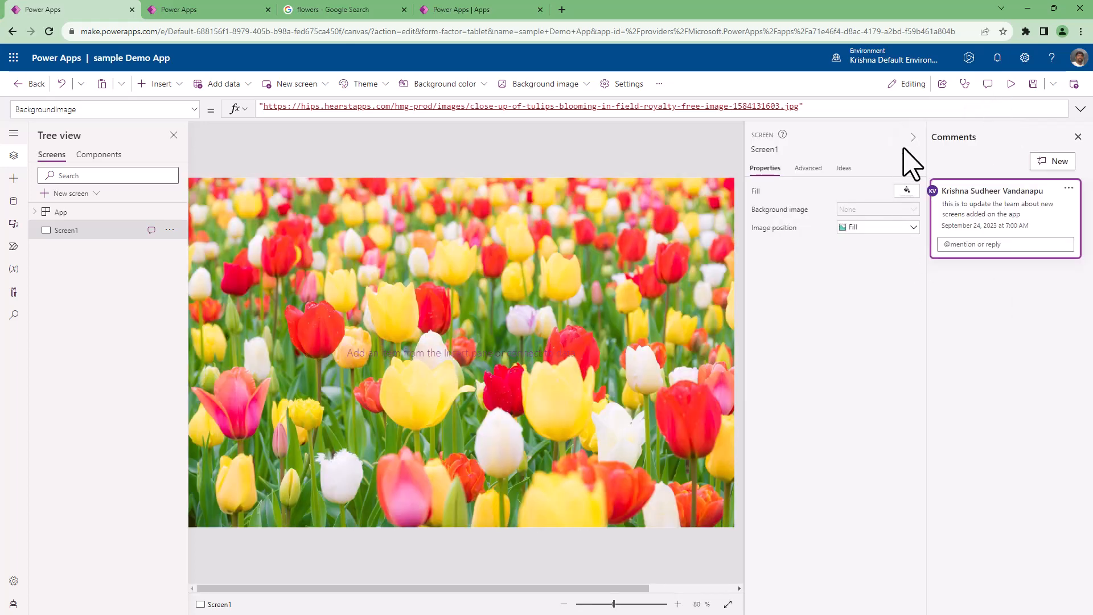
left_click(1068, 188)
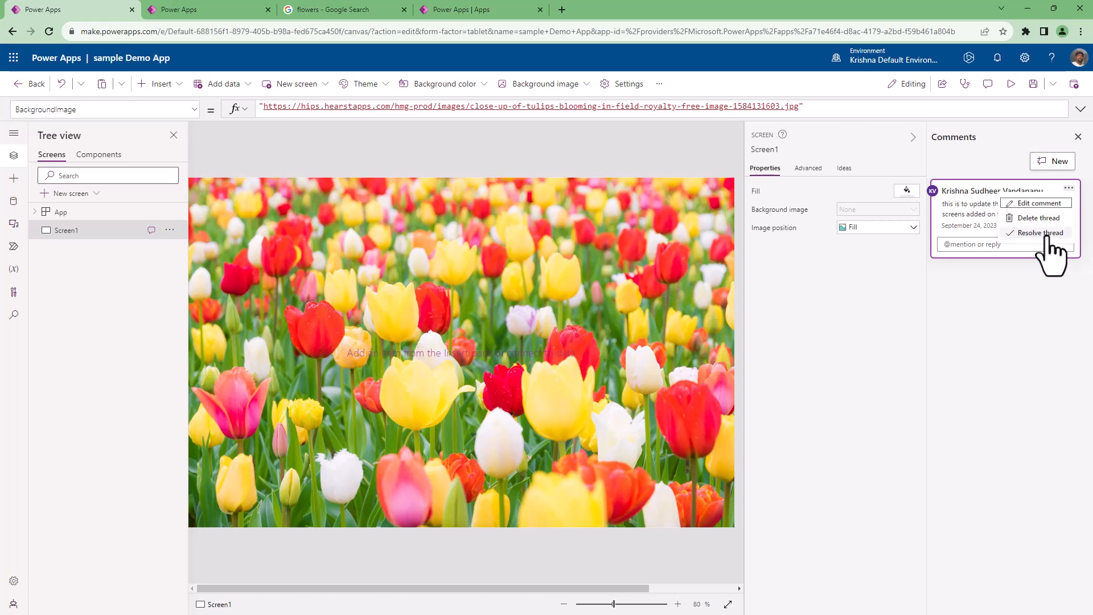
left_click(968, 172)
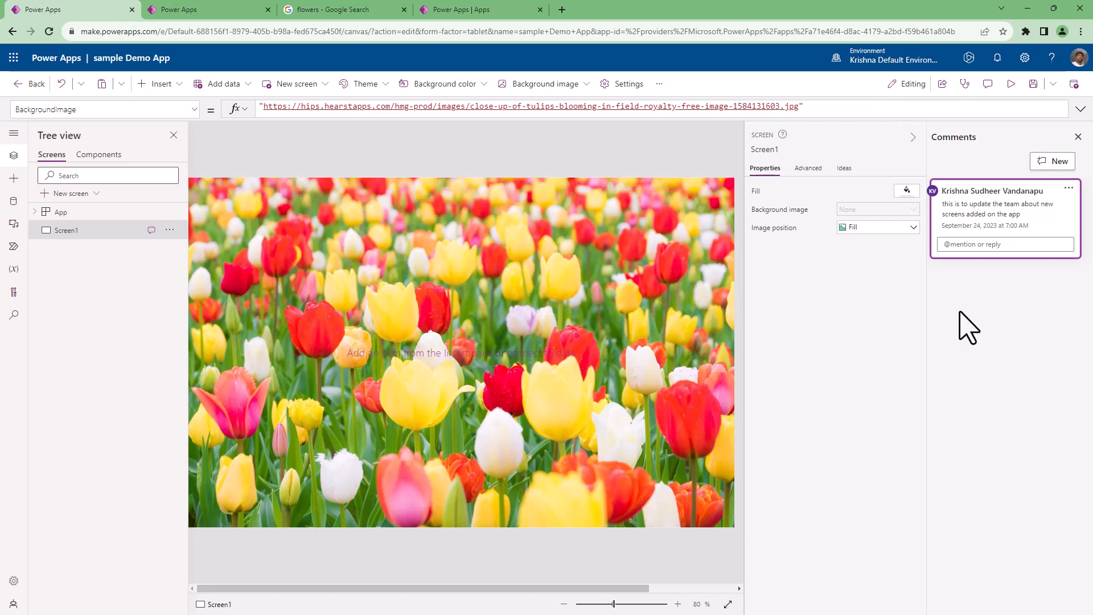
left_click(983, 245)
left_click(1069, 188)
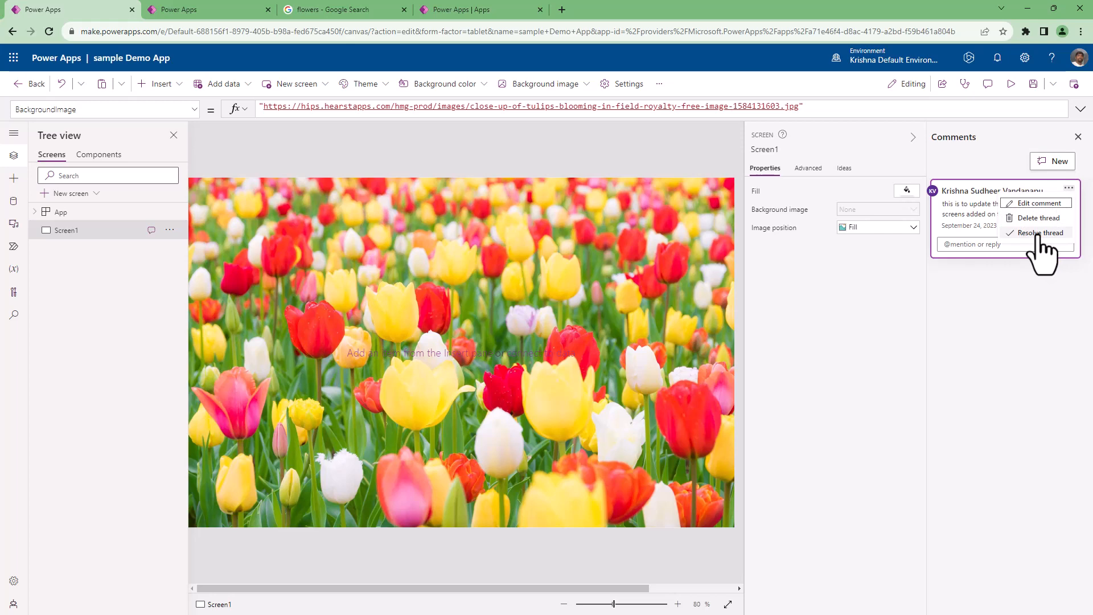
left_click(1076, 136)
left_click(1076, 137)
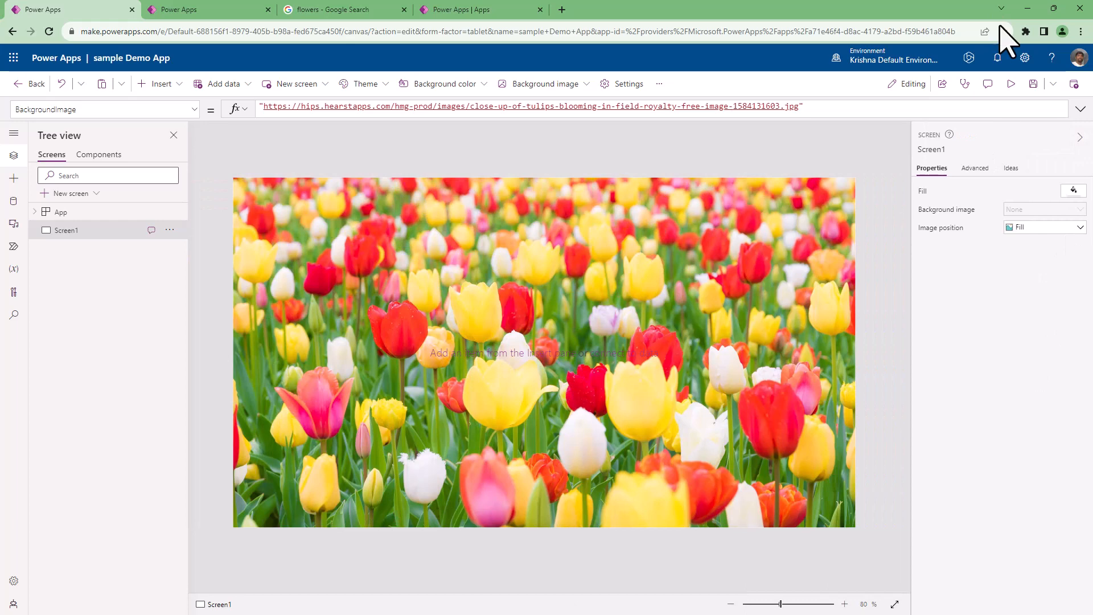
Preview the app full screen and return to the studio canvas.
left_click(1011, 85)
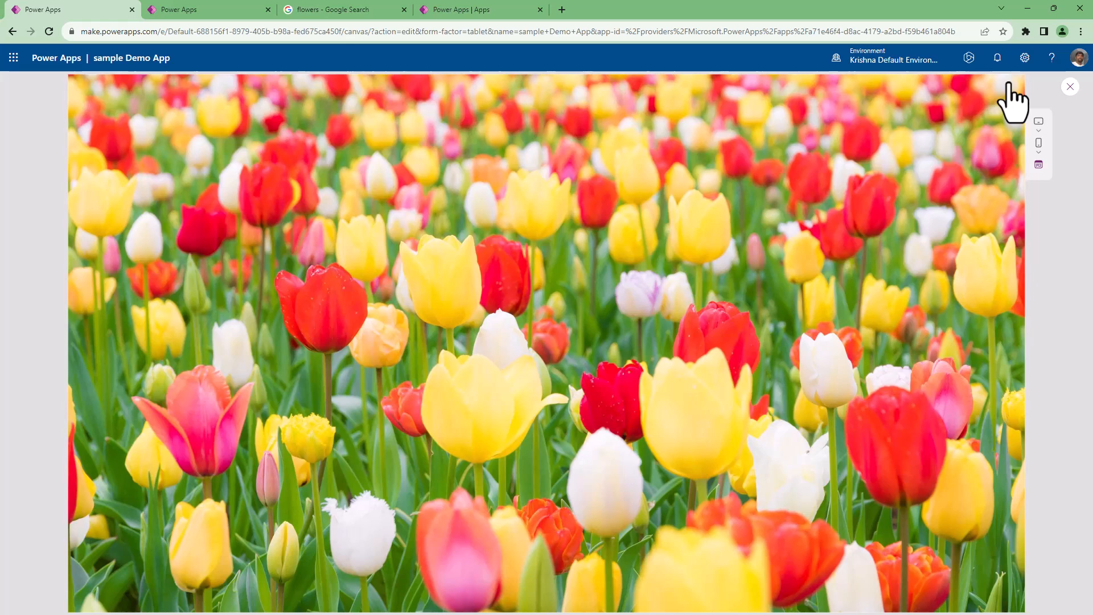
left_click(1070, 87)
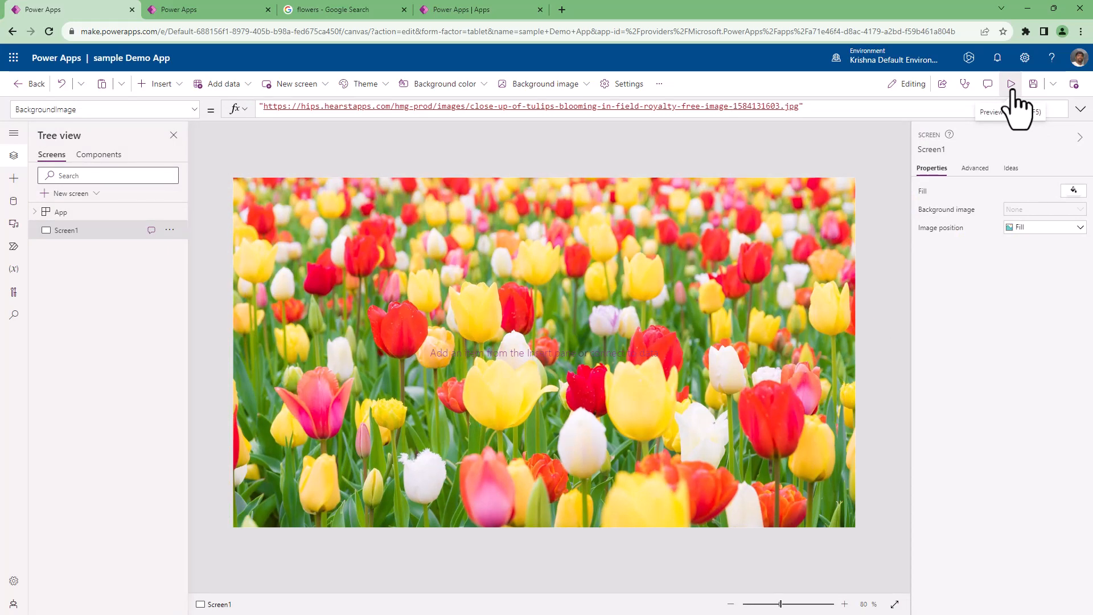
View the additional save options and the list of available apps that can be opened, and return to the canvas.
left_click(1053, 84)
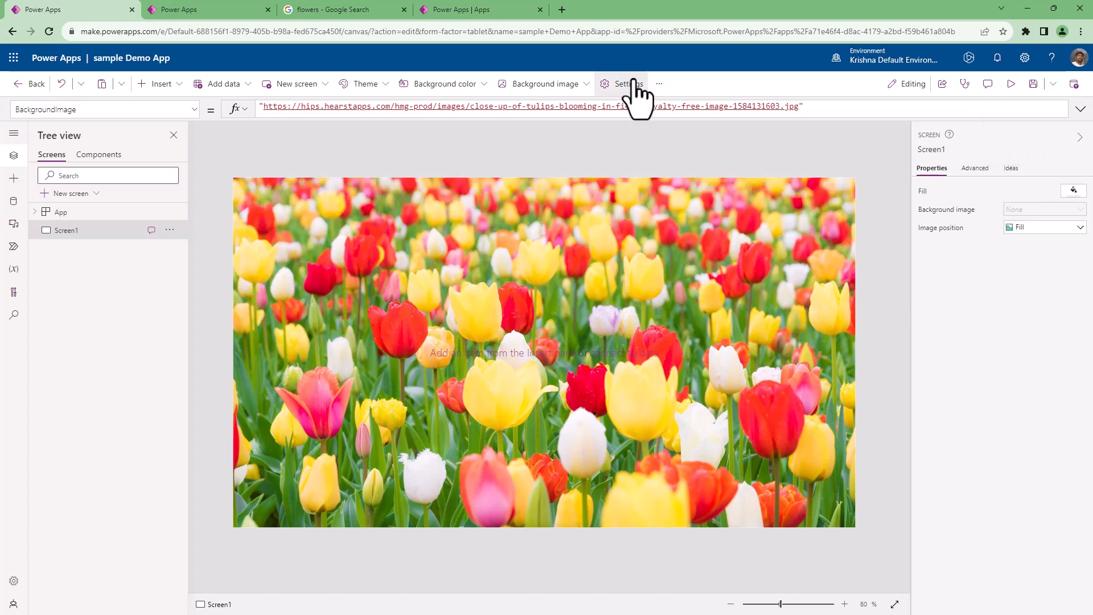
left_click(659, 84)
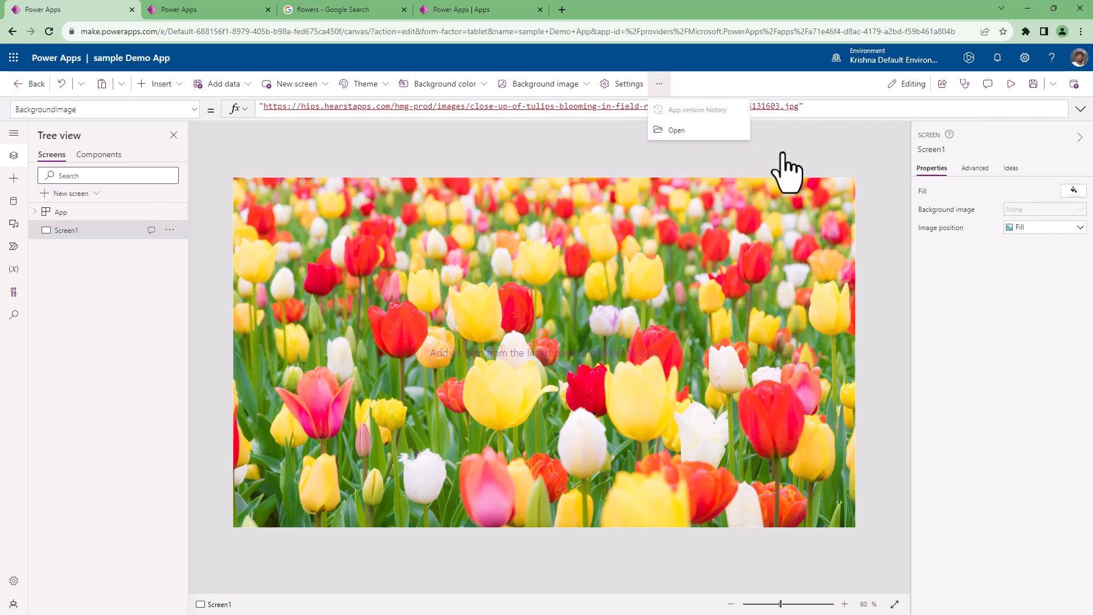
left_click(805, 146)
left_click(1053, 85)
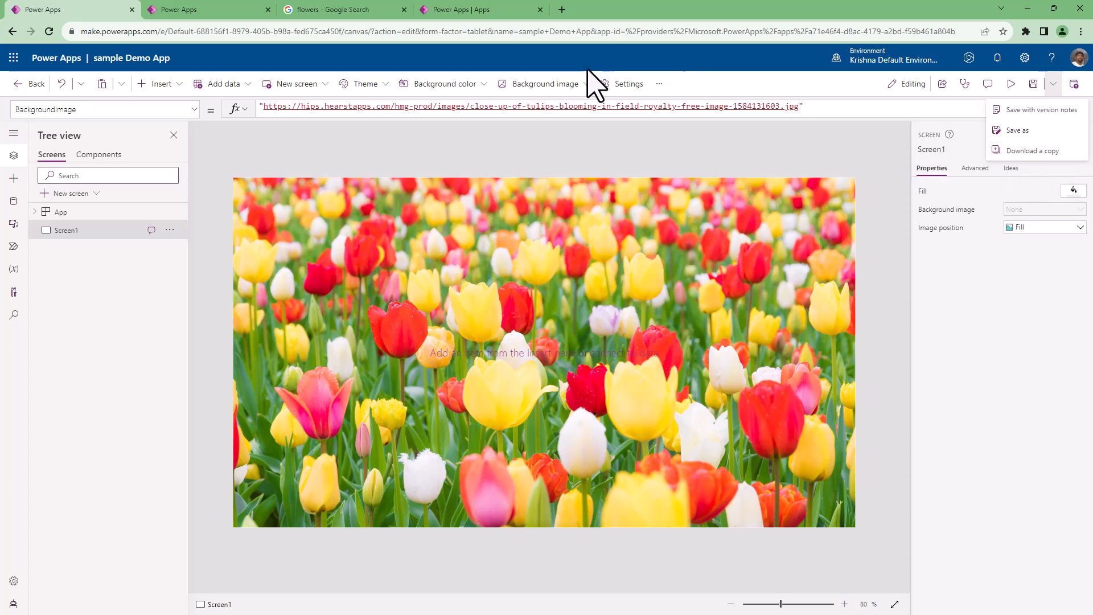
left_click(659, 85)
left_click(677, 133)
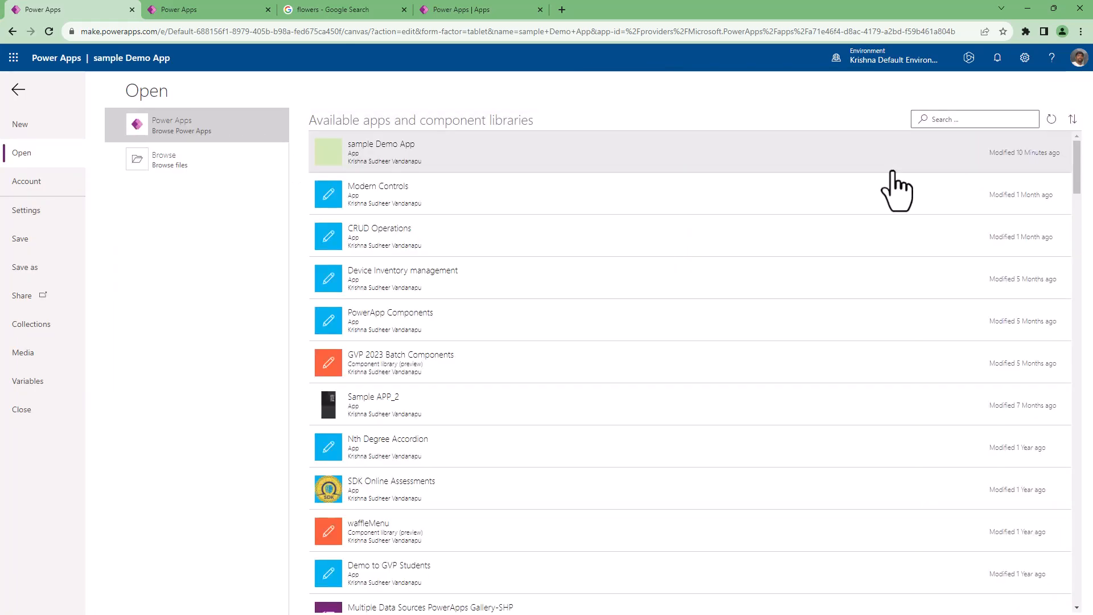
left_click(19, 90)
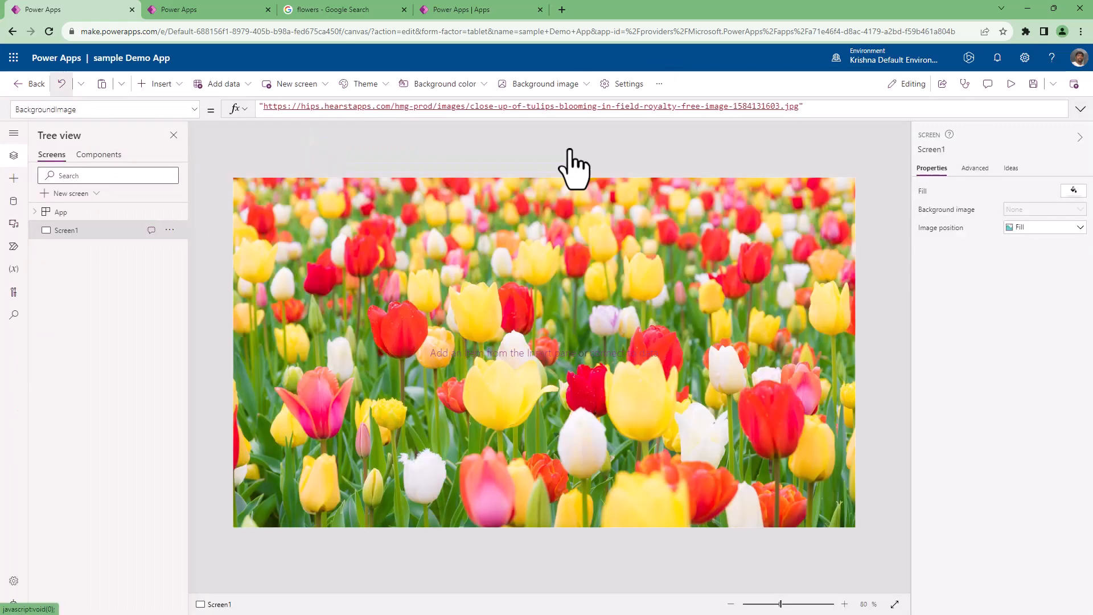
left_click(1074, 86)
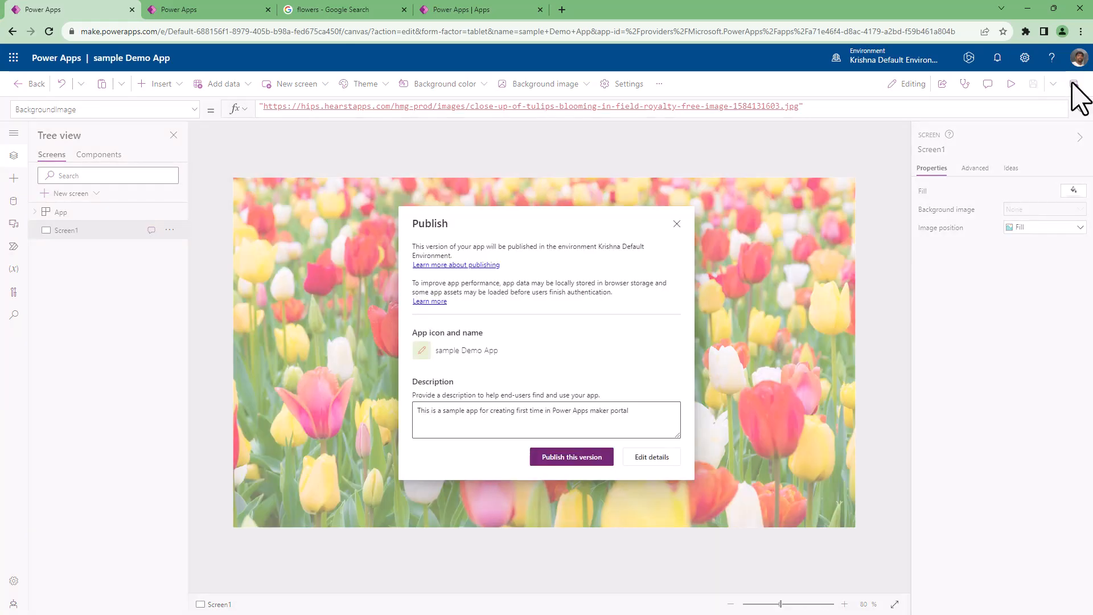
left_click(677, 224)
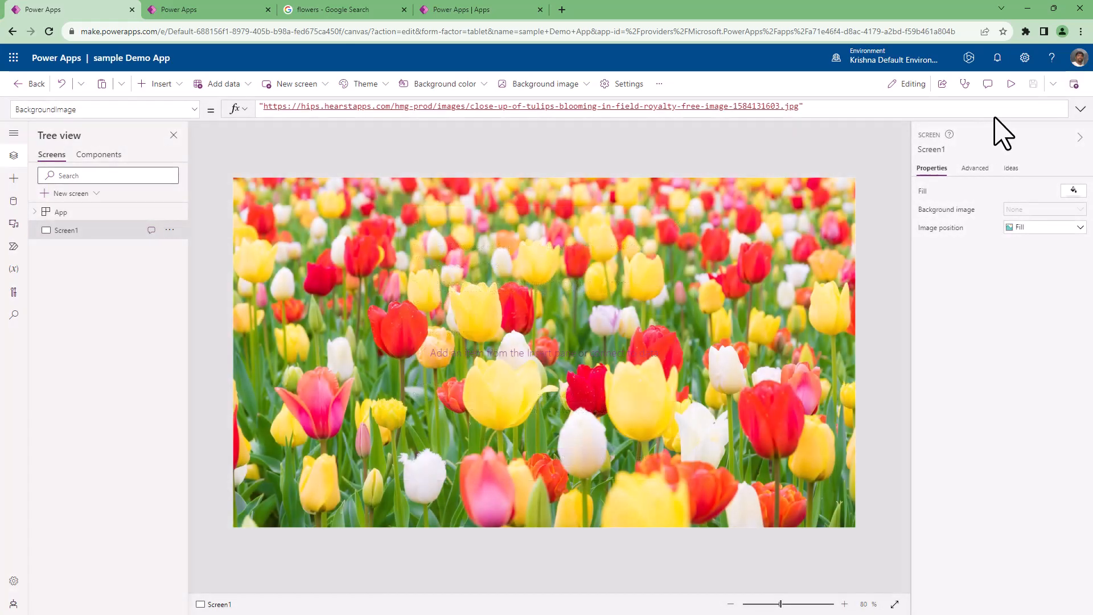
left_click(1054, 84)
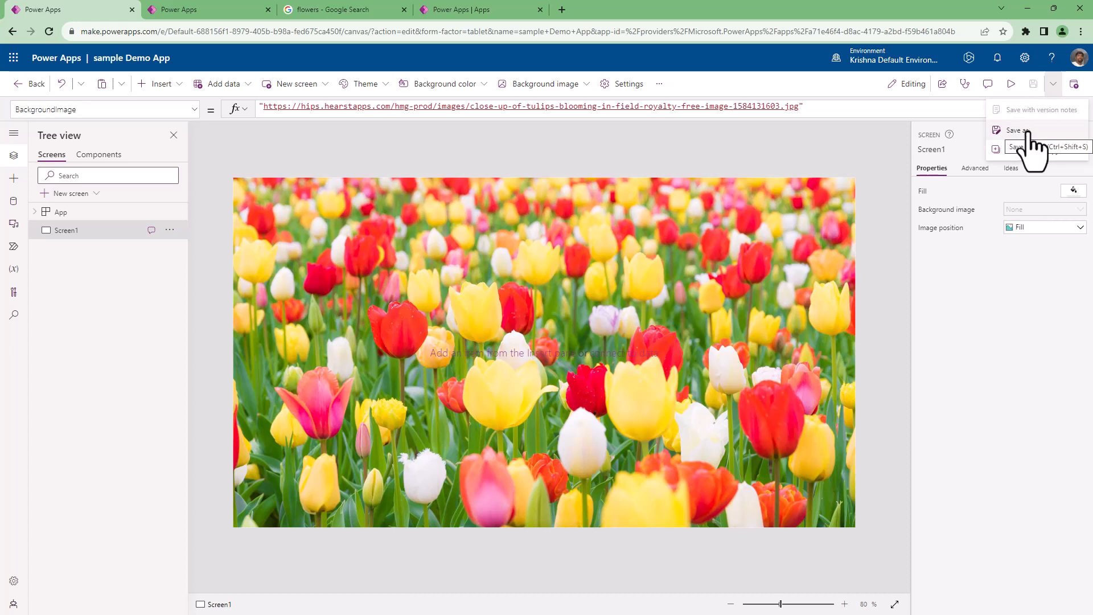
Review the app icon and description in the publishing details and publish this version of the app.
left_click(1075, 84)
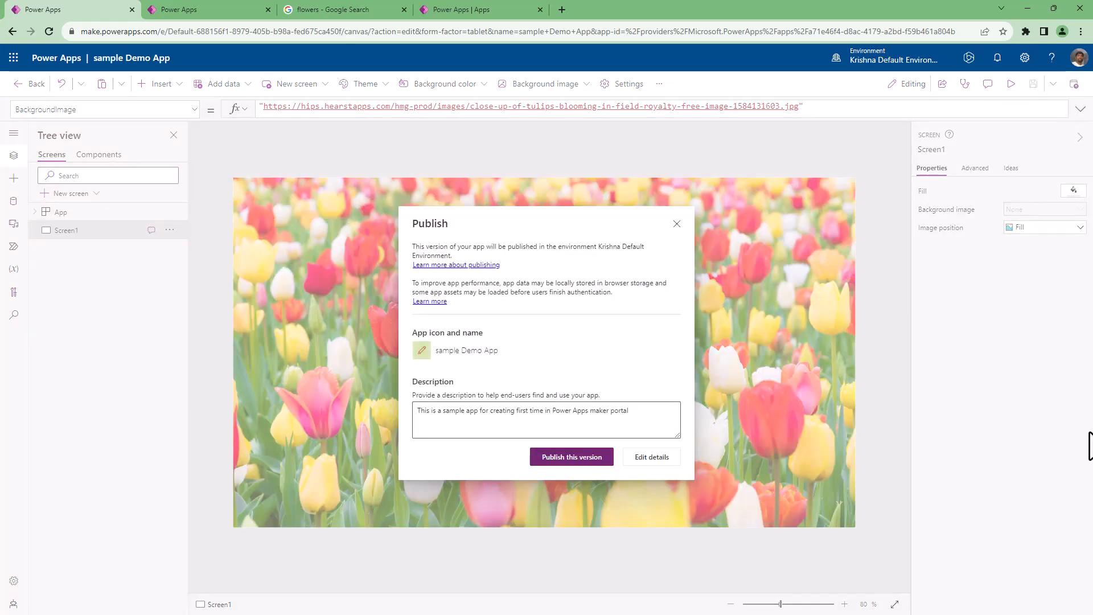
left_click(615, 427)
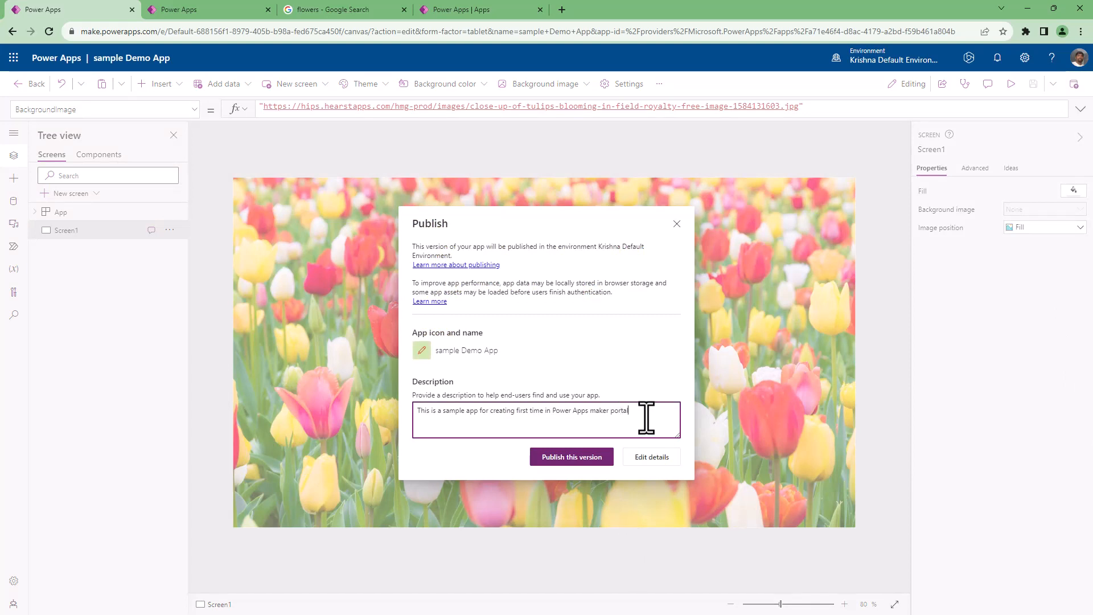
left_click_drag(647, 417, 391, 415)
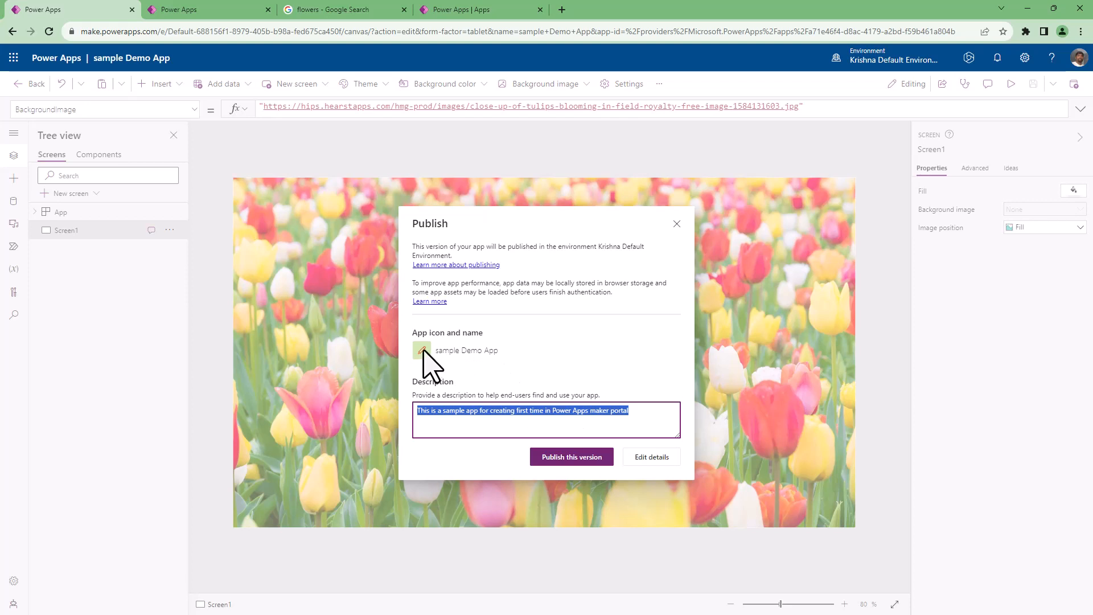
left_click(466, 411)
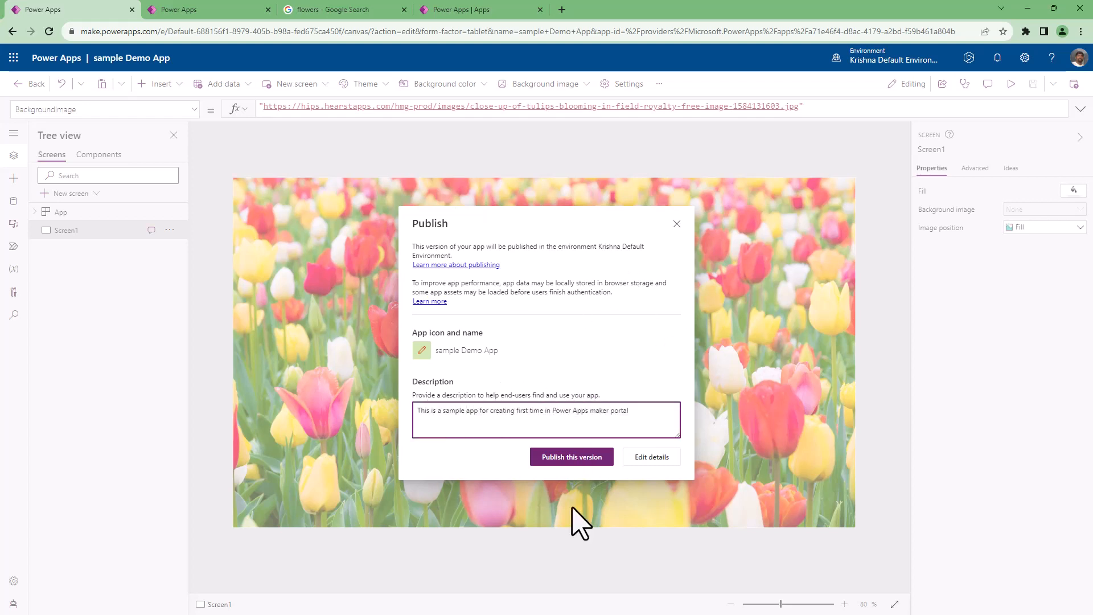
left_click(550, 459)
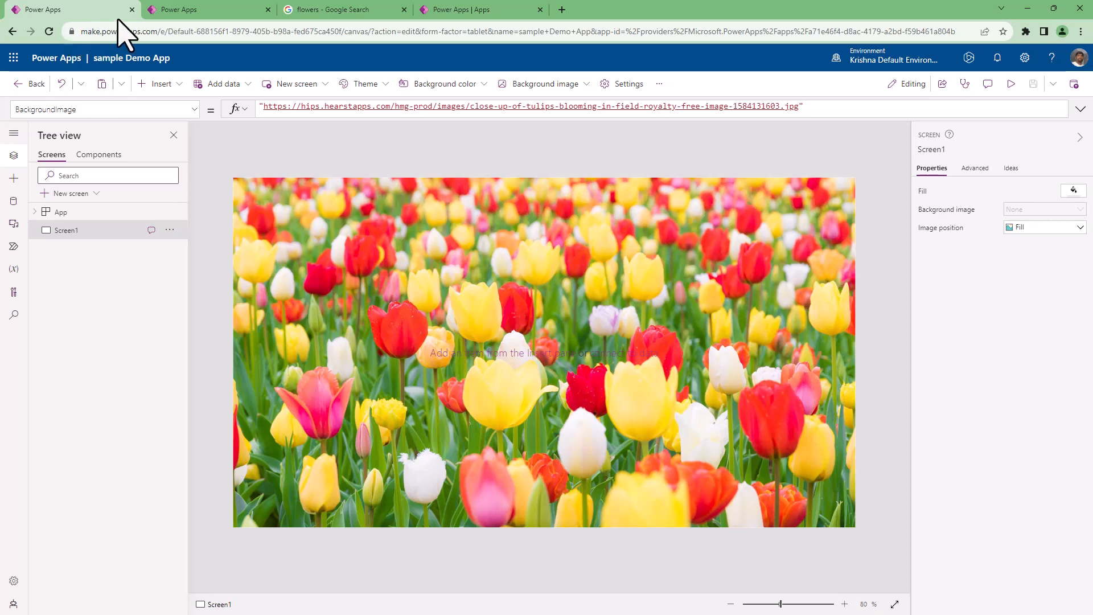
Select sample Demo App in the maker portal's list of apps and play the published version.
left_click(205, 10)
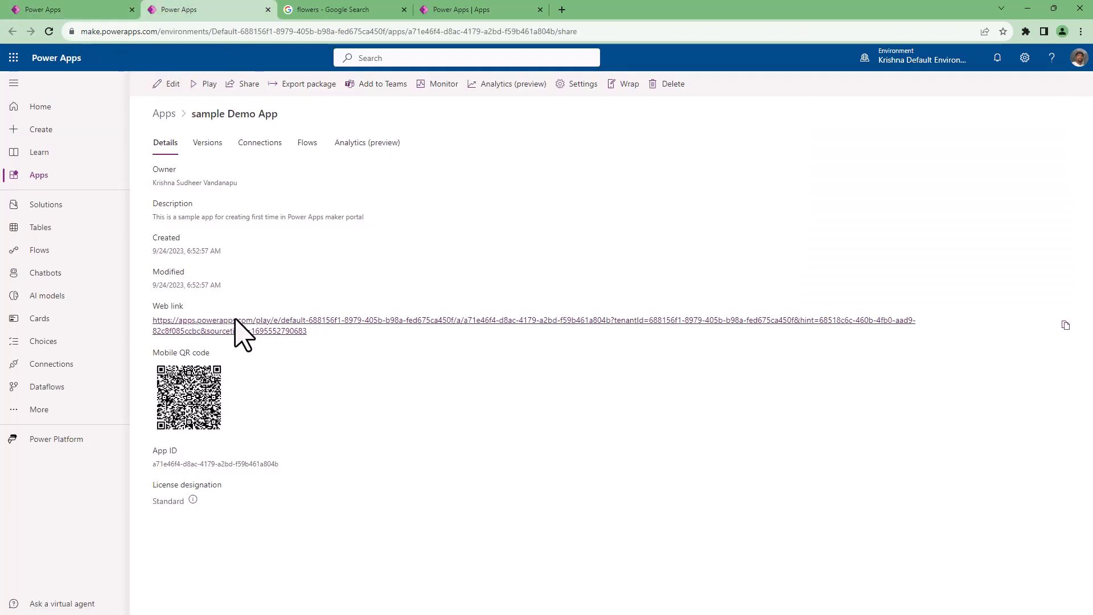
left_click(38, 108)
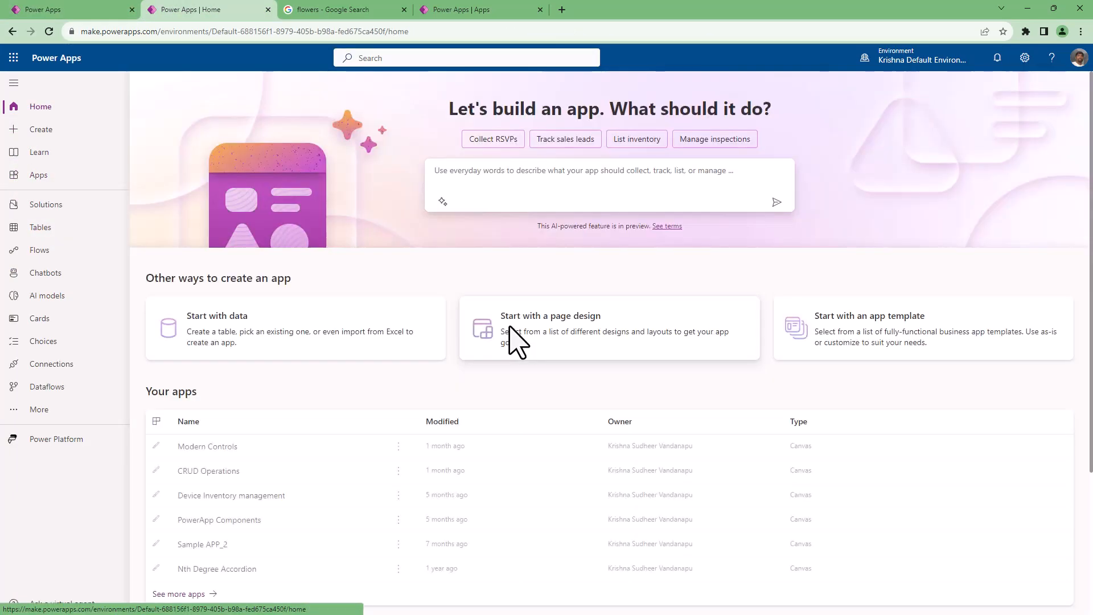
left_click(38, 176)
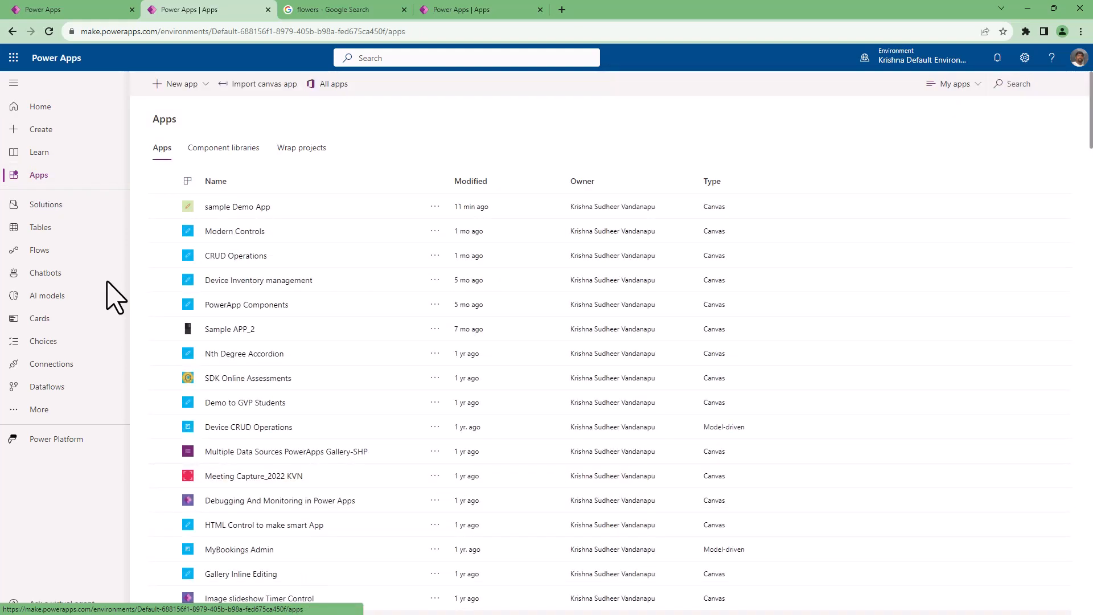
left_click(330, 212)
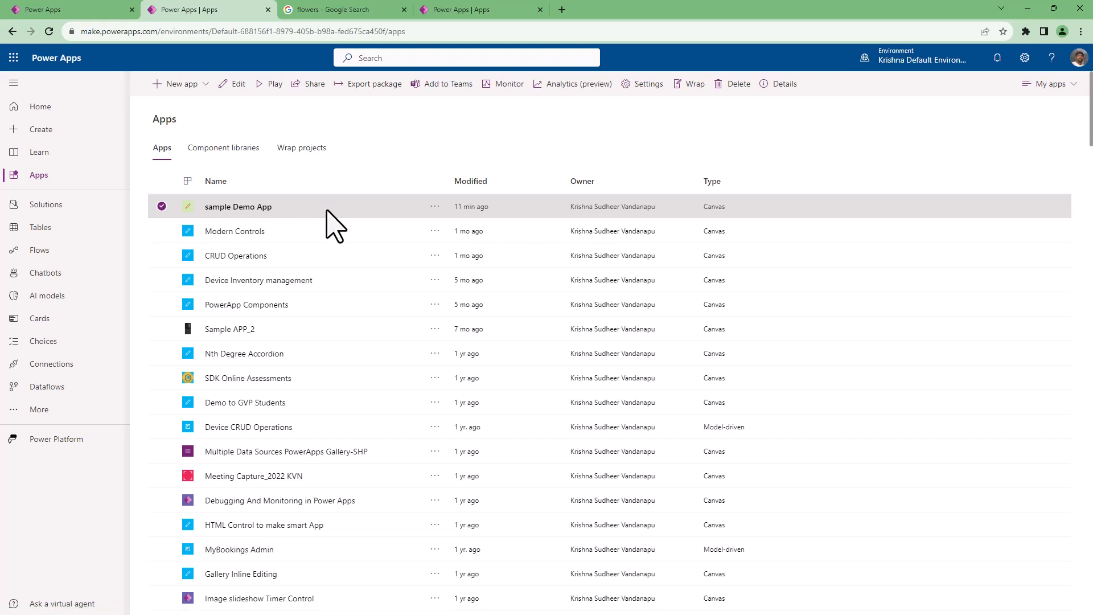
left_click(273, 87)
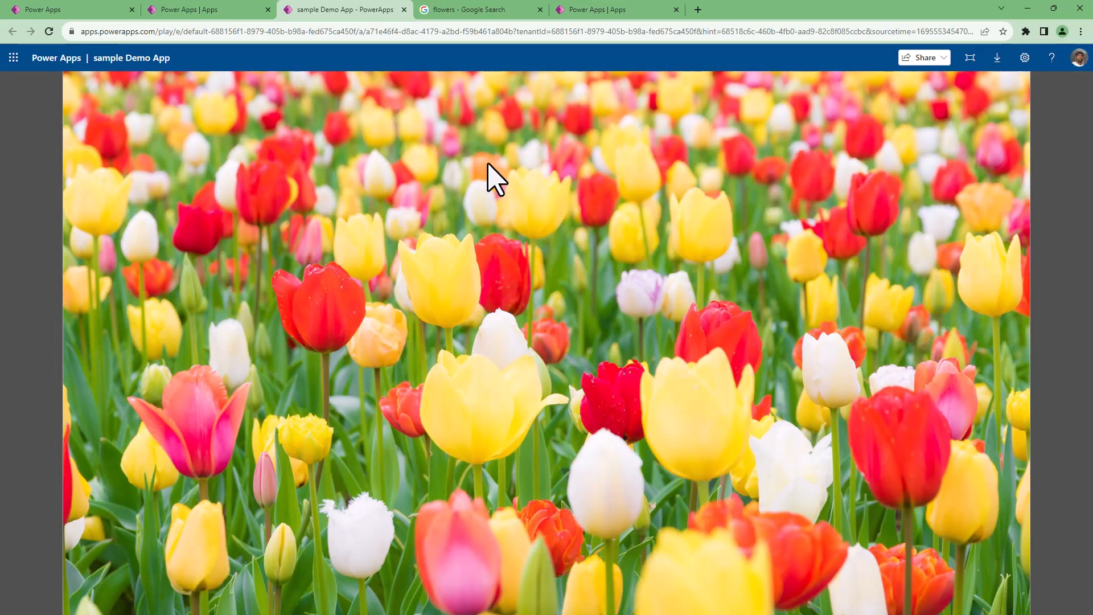
Return to the app in the studio and insert a text label on Screen1.
left_click(584, 8)
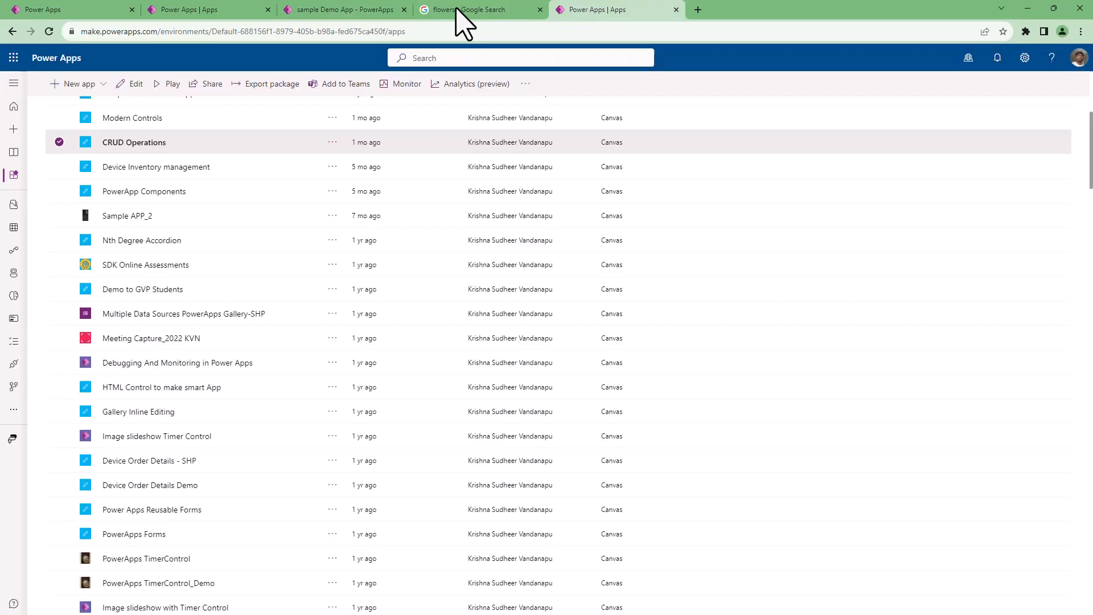
left_click(104, 10)
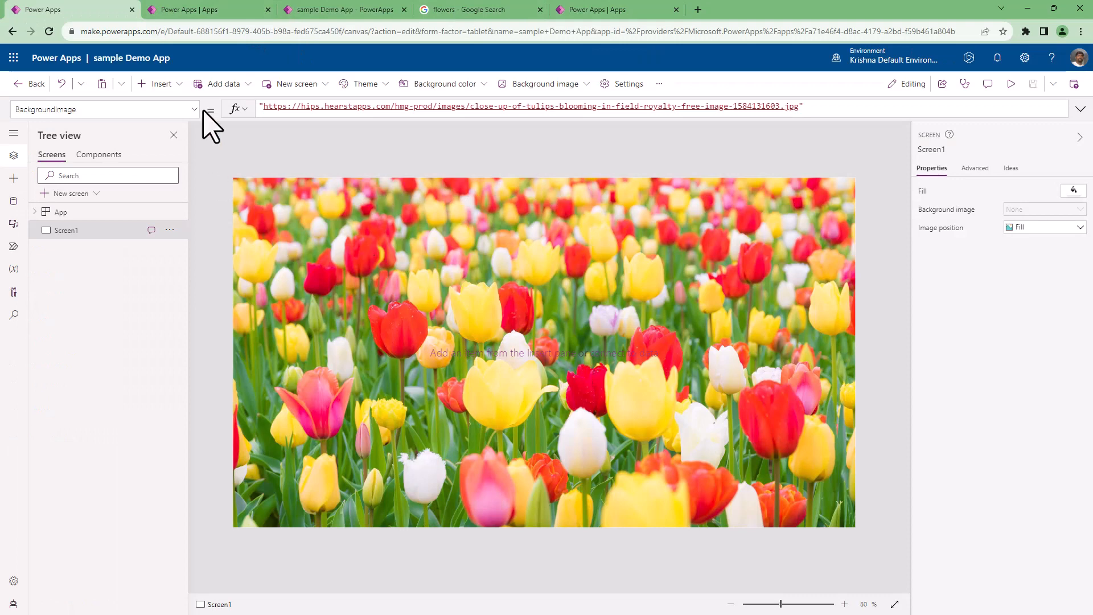
left_click(167, 90)
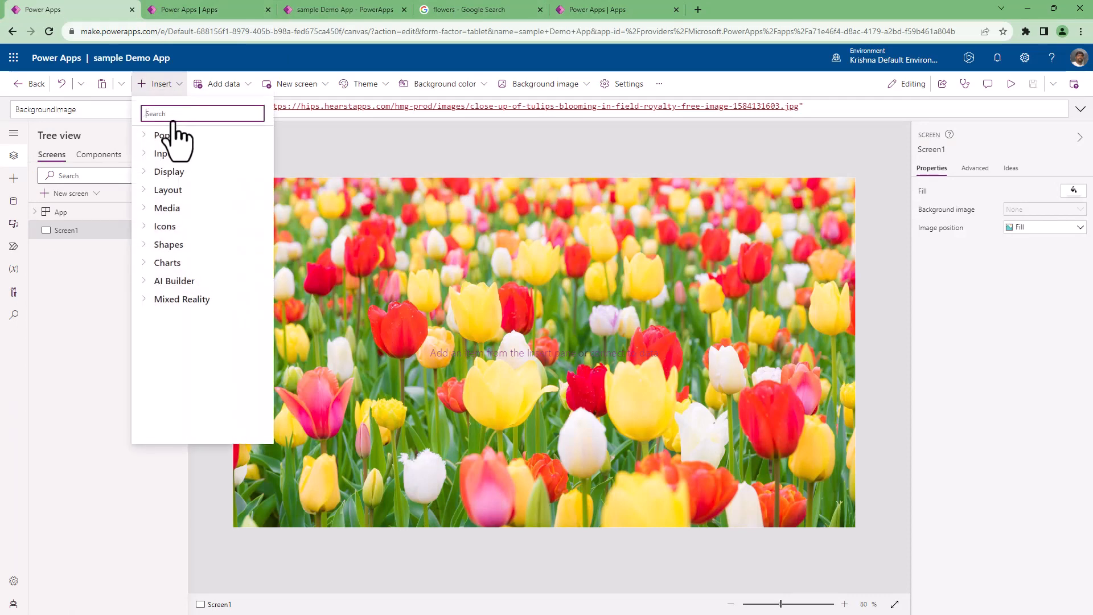
left_click(180, 156)
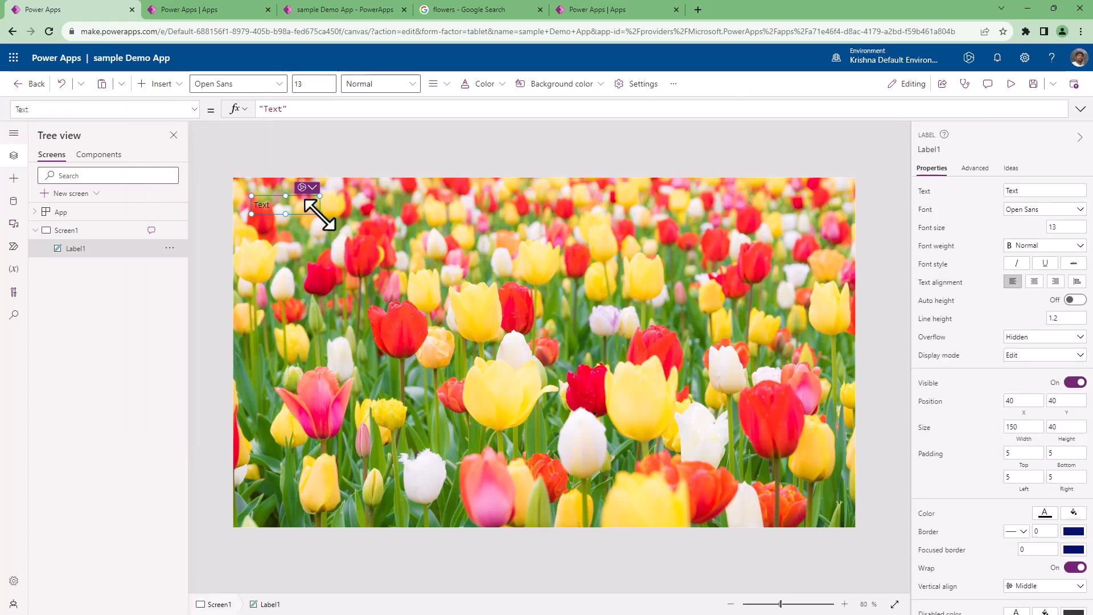
Resize the label to about 915 by 260 at about X 208, Y 136, and set its text to "This is a sample APP".
left_click_drag(320, 214, 668, 314)
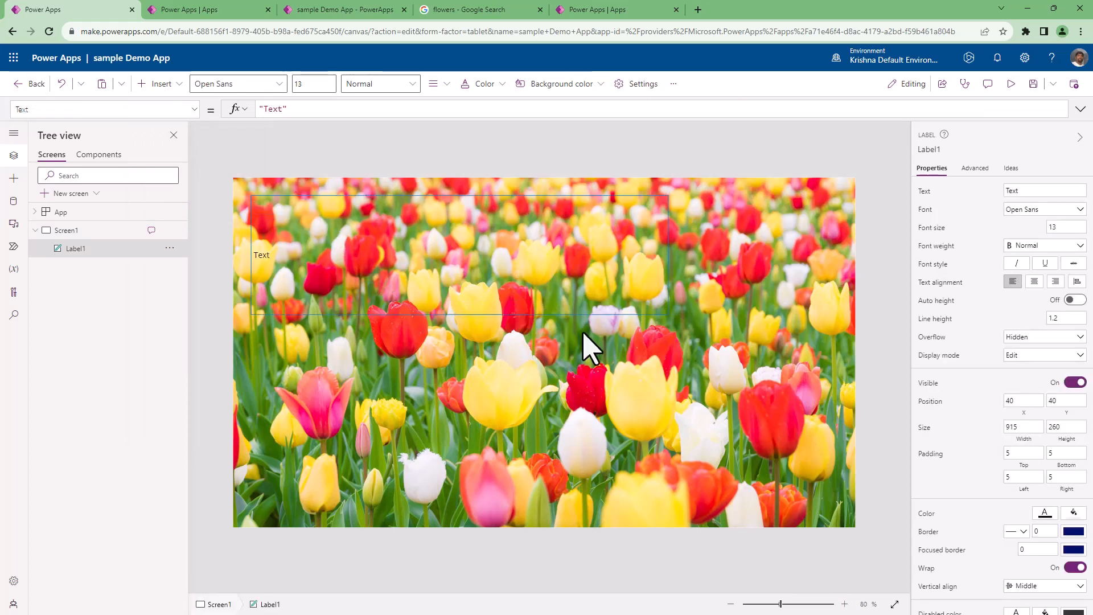
left_click_drag(527, 308, 600, 356)
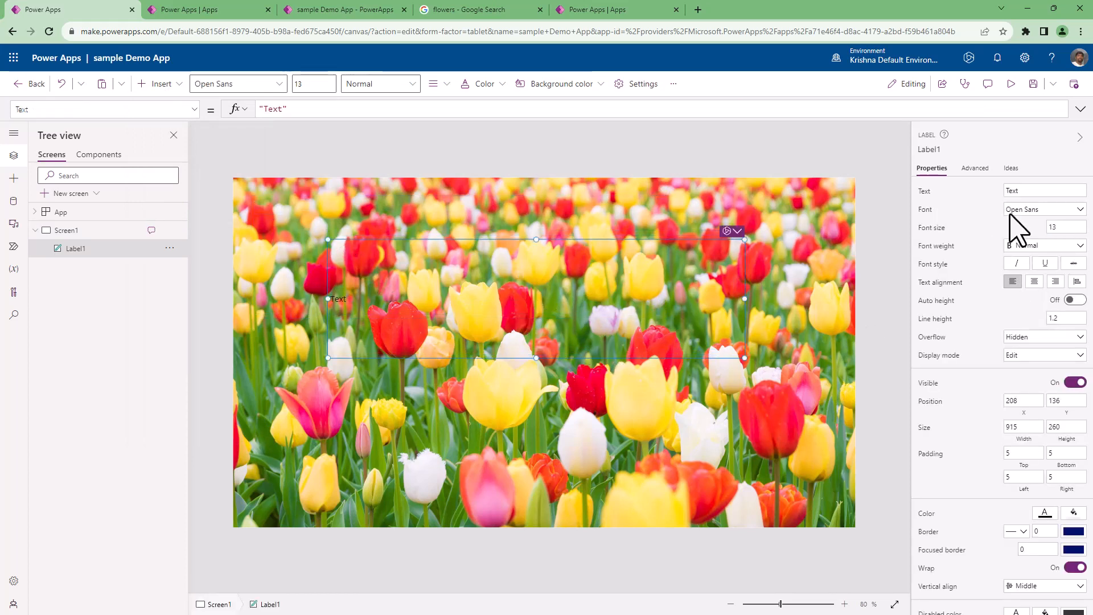
double_click(1042, 191)
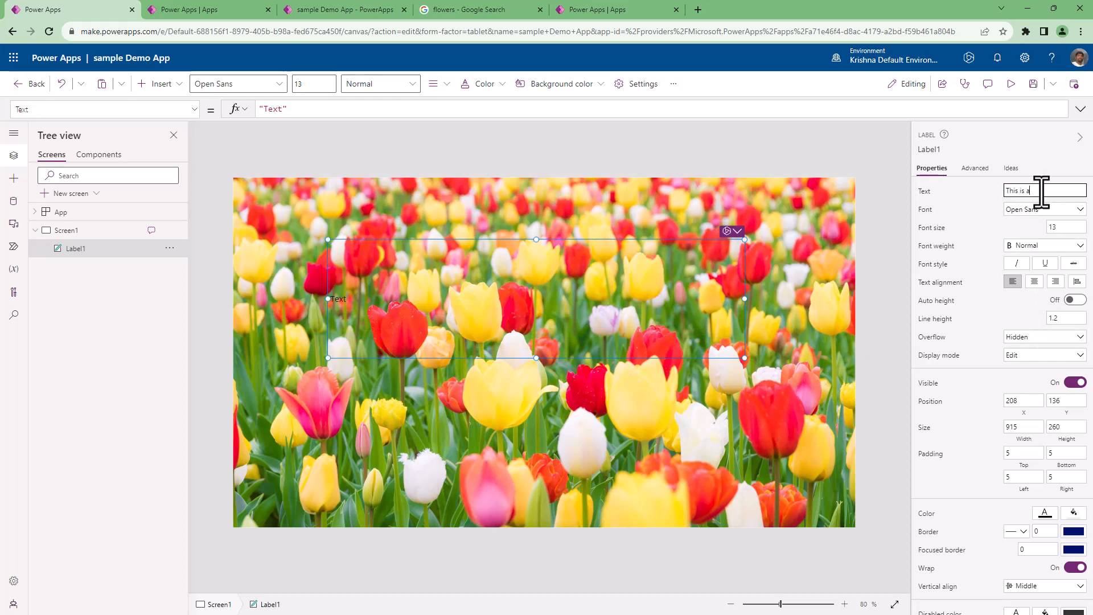
key("BackSpace")
key("BackSpace")
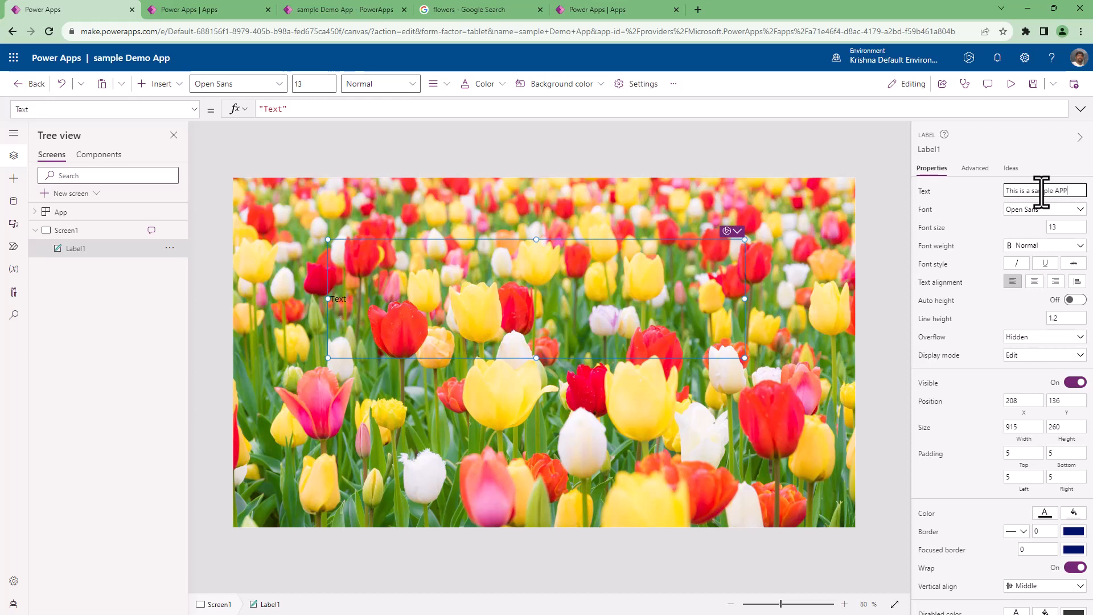
Set the label's font size to 45 and center its text horizontally.
left_click(1067, 226)
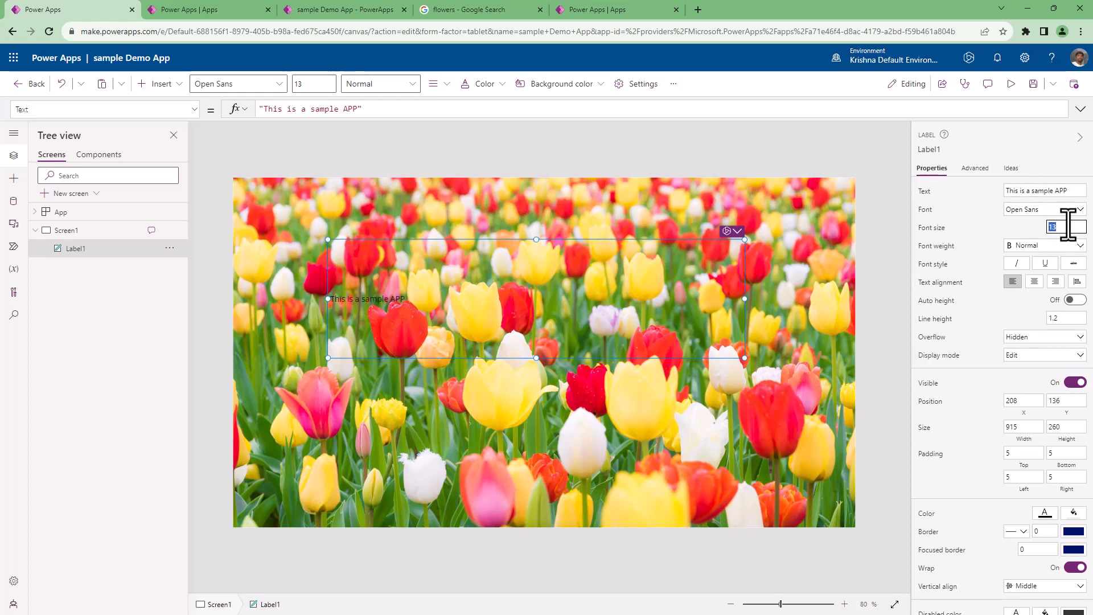
type("45")
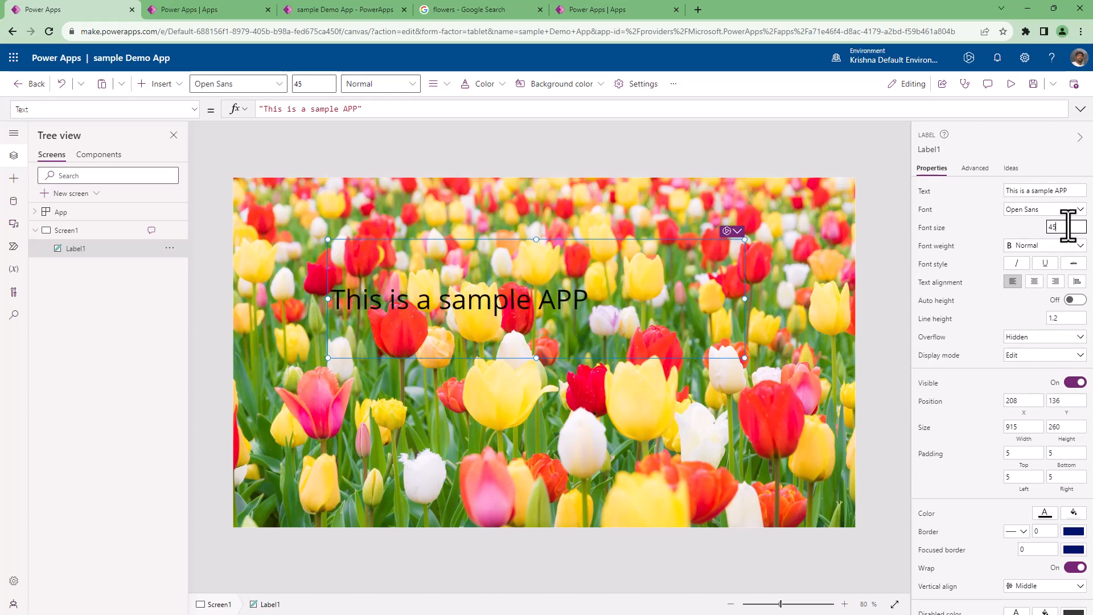
left_click(1034, 281)
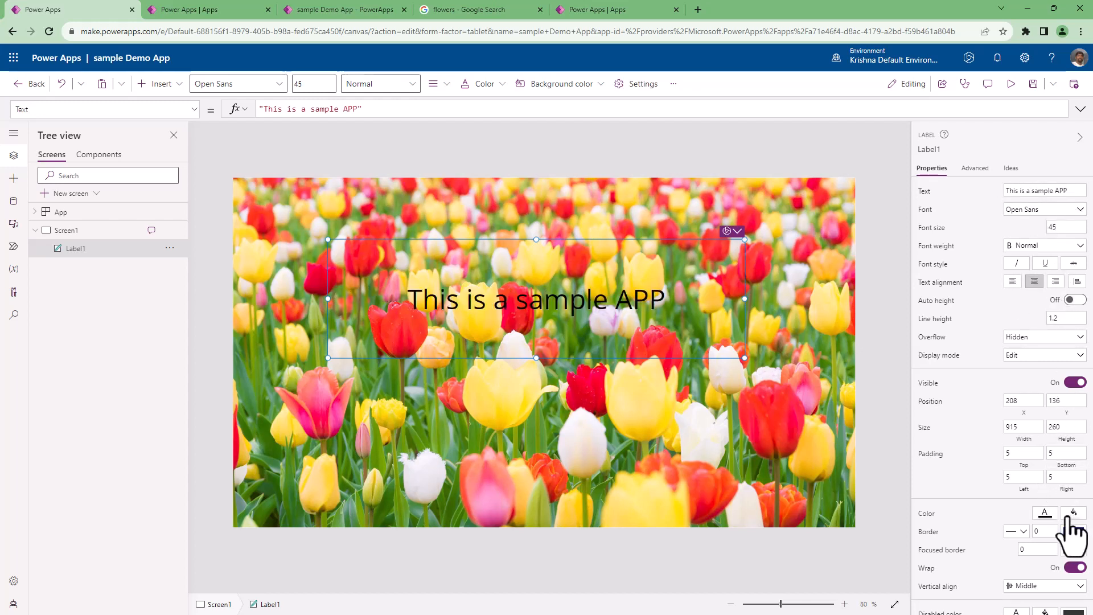
Set the label's text color to golden yellow and its background fill to light lavender blue, and deselect the label.
left_click(1045, 515)
left_click(872, 548)
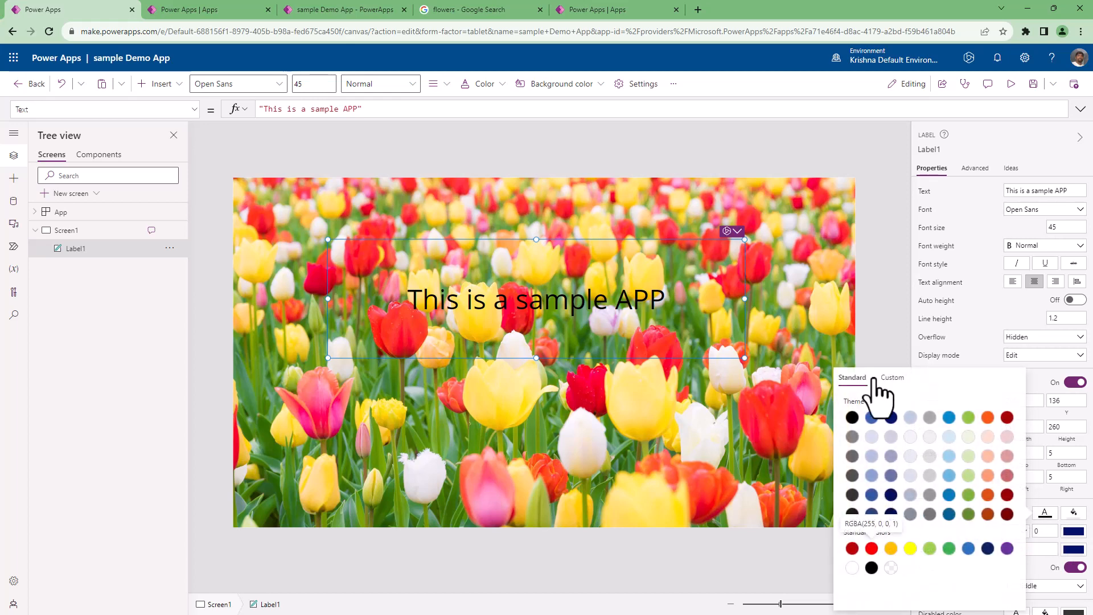
left_click(970, 495)
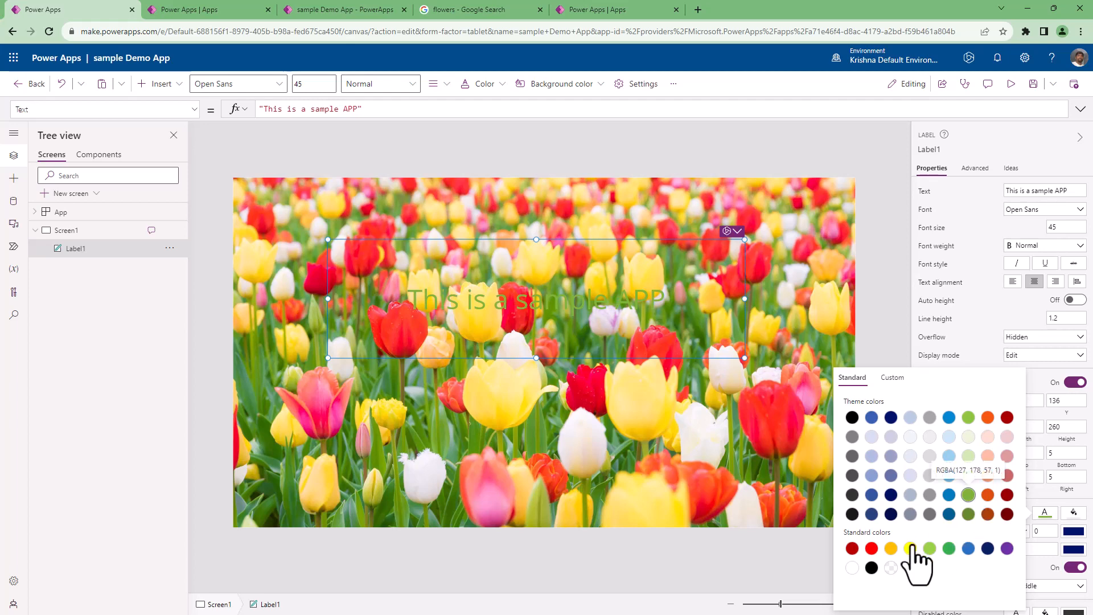
left_click(892, 549)
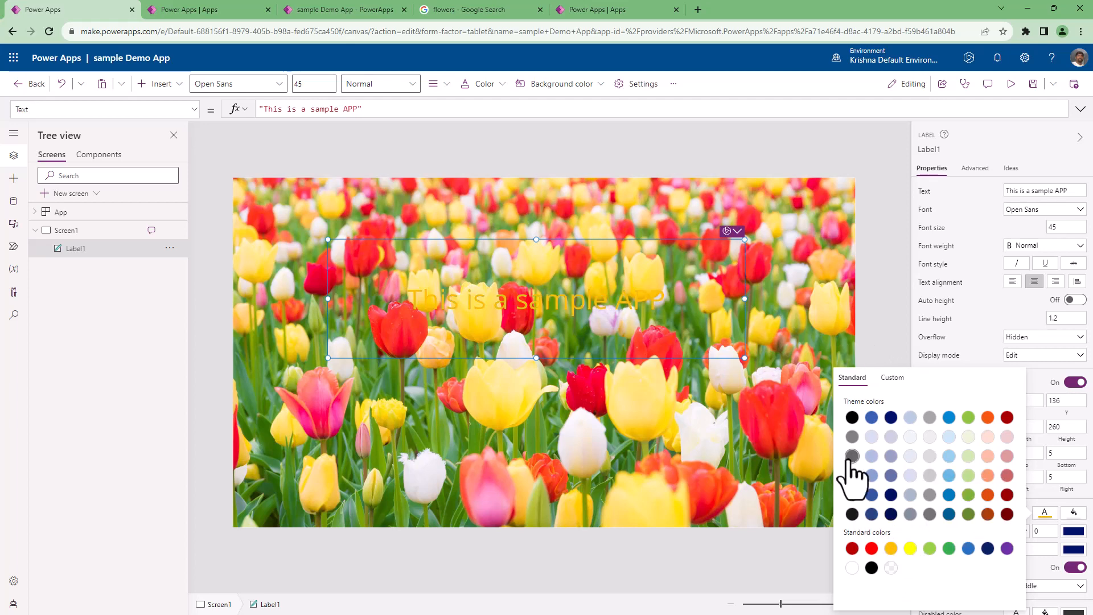
left_click(1069, 516)
left_click(1071, 515)
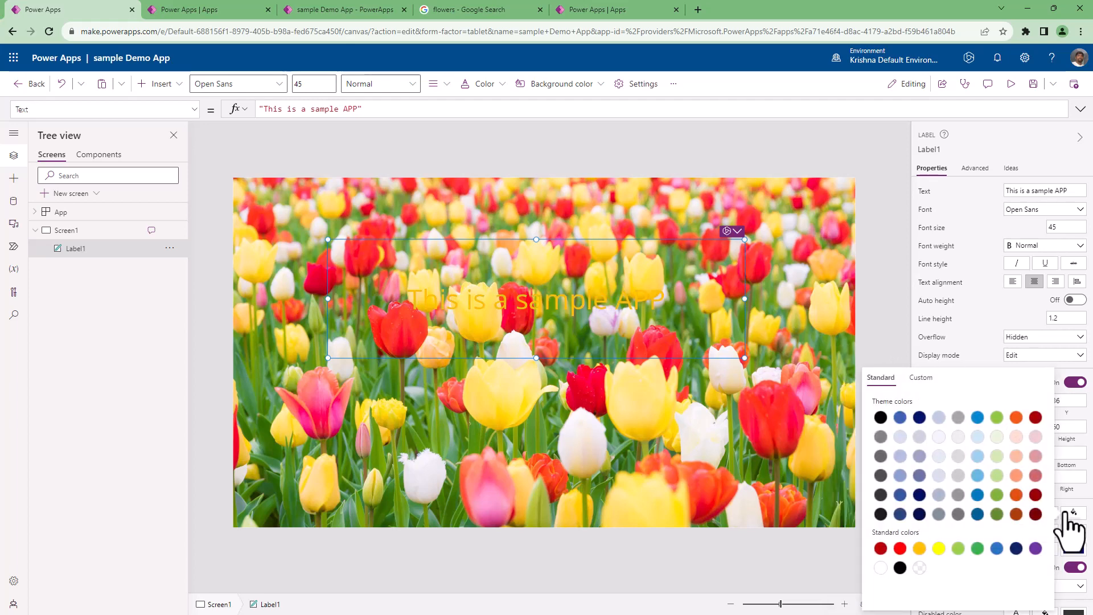
left_click(900, 437)
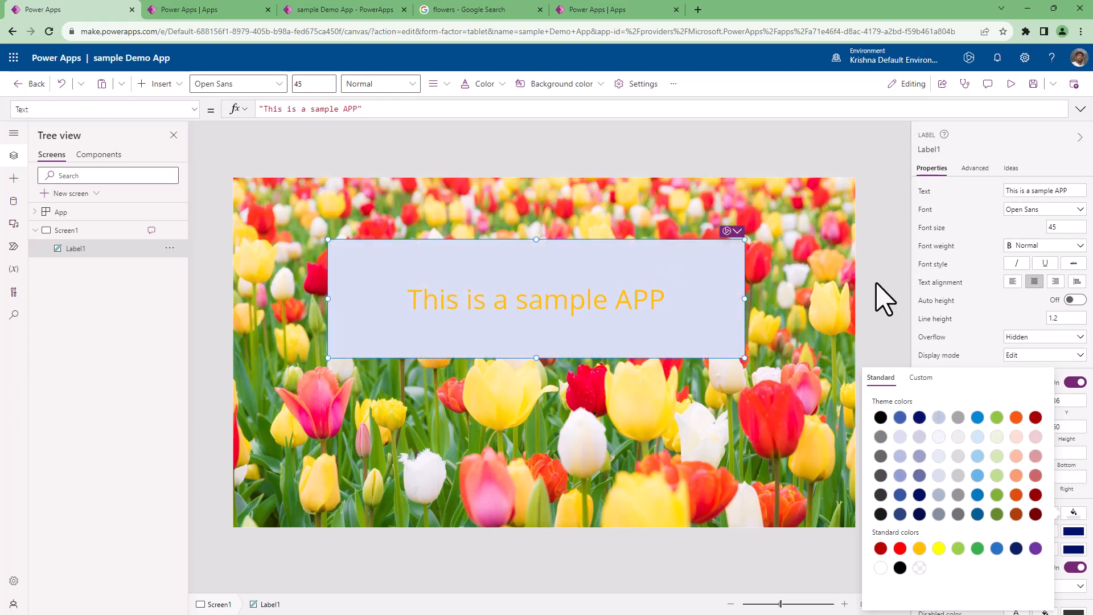
left_click(880, 291)
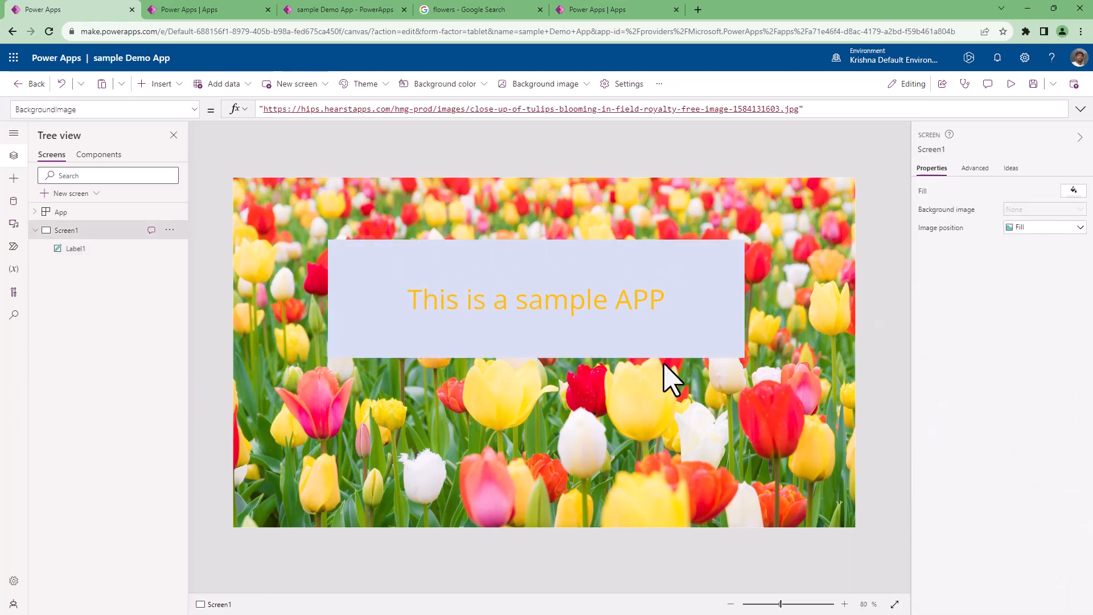
Reload the played sample Demo App to check whether the unsaved label is shown, and return to the studio.
left_click(577, 15)
left_click(295, 11)
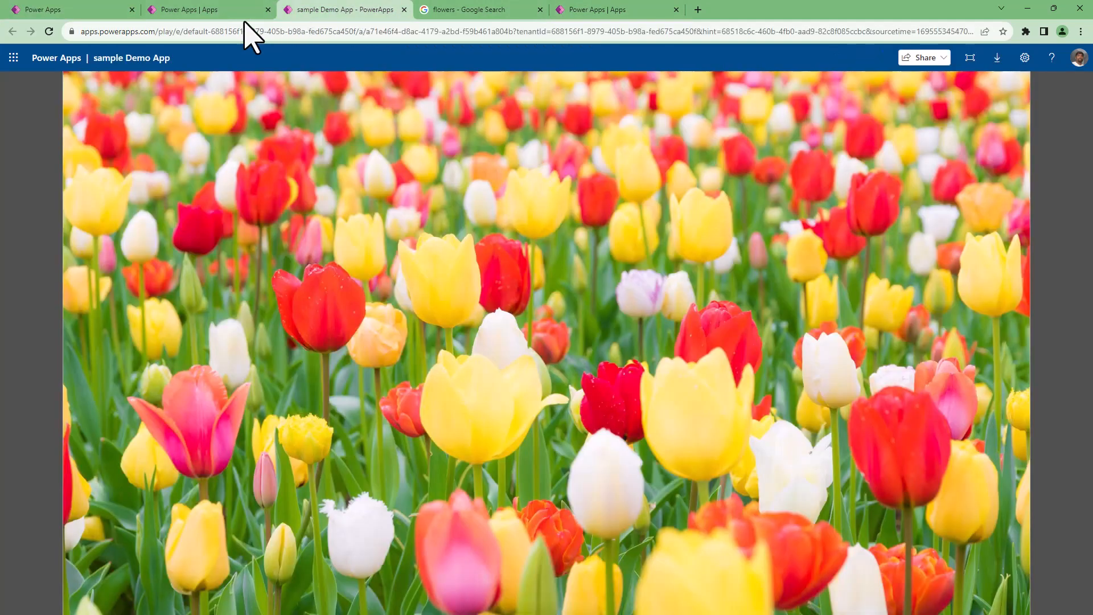
left_click(46, 33)
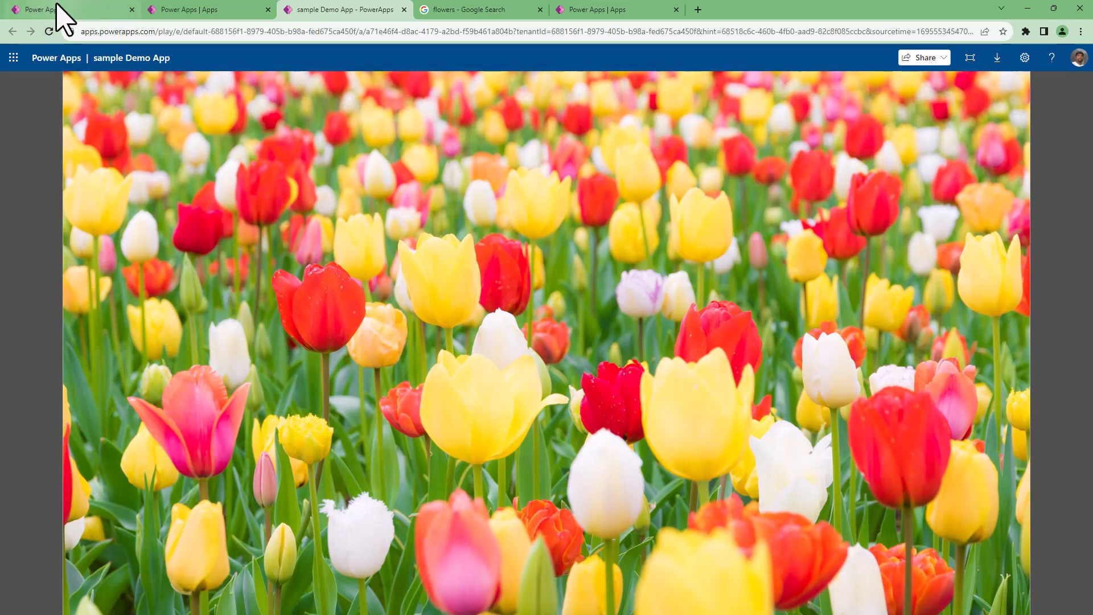
left_click(61, 10)
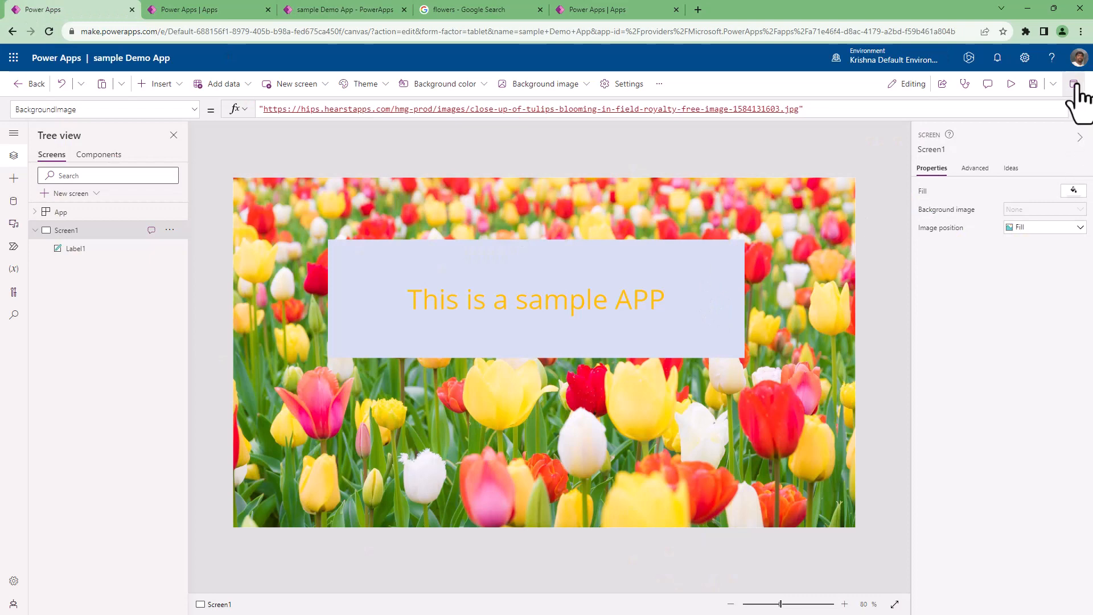
Save the app in the studio and reload the played version to compare it with the saved changes.
left_click(1034, 84)
left_click(317, 11)
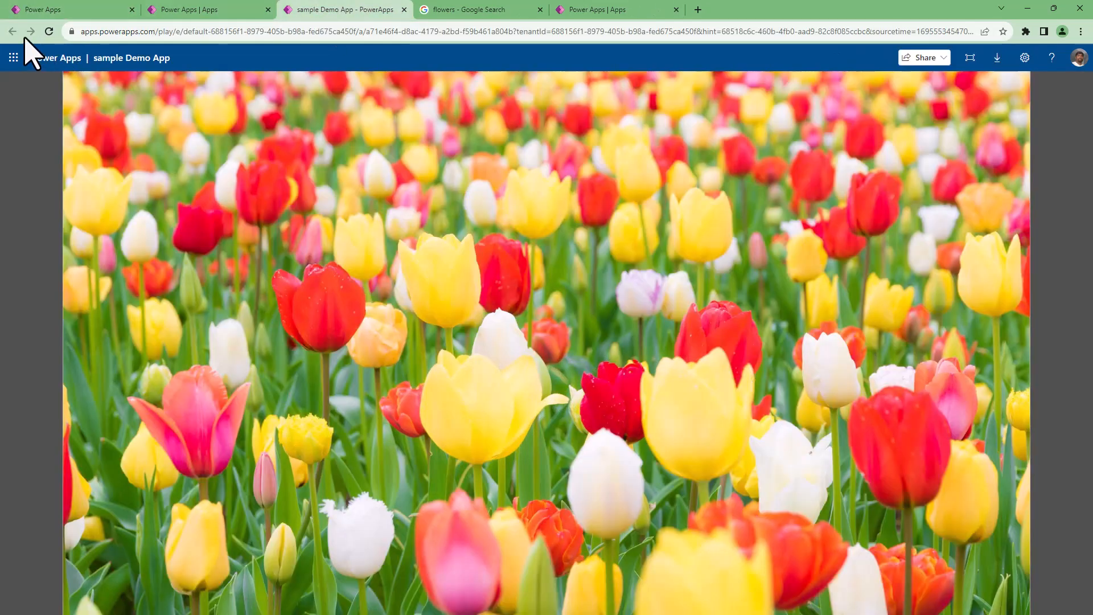
left_click(50, 32)
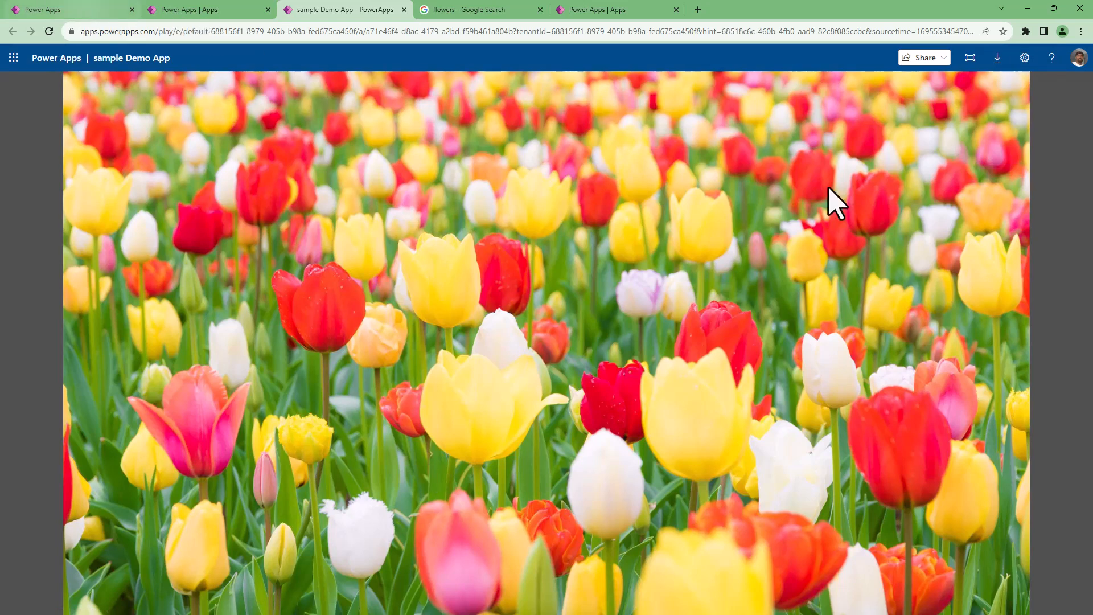
Return to the studio and publish this version of the app.
key("ctrl+1")
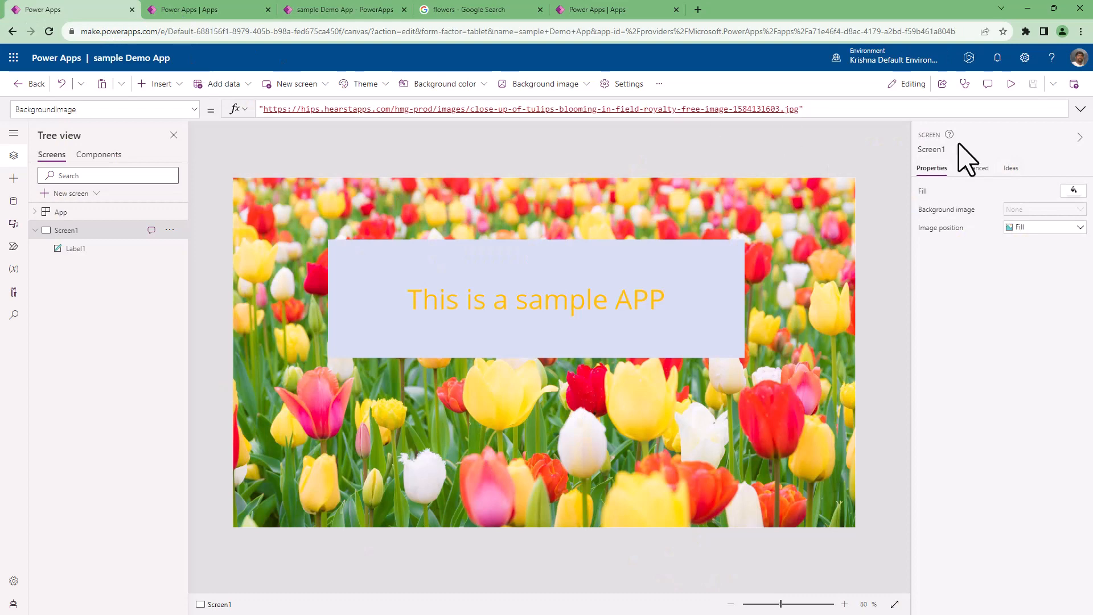
left_click(1075, 84)
left_click(572, 457)
Reload the played sample Demo App until the newly published version loads, and return to the studio.
key("ctrl+3")
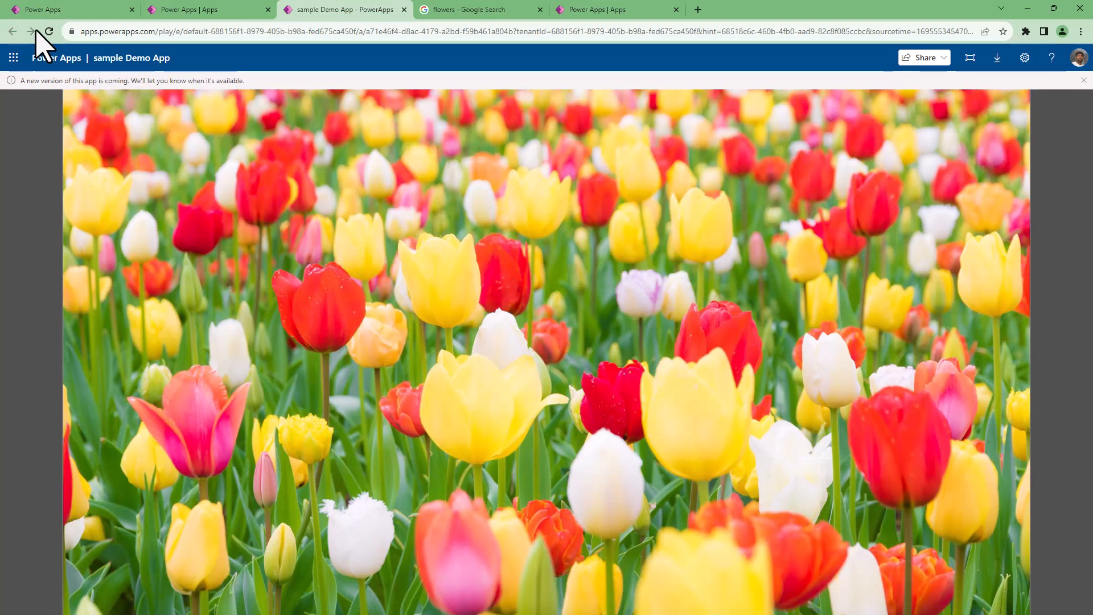
left_click(50, 31)
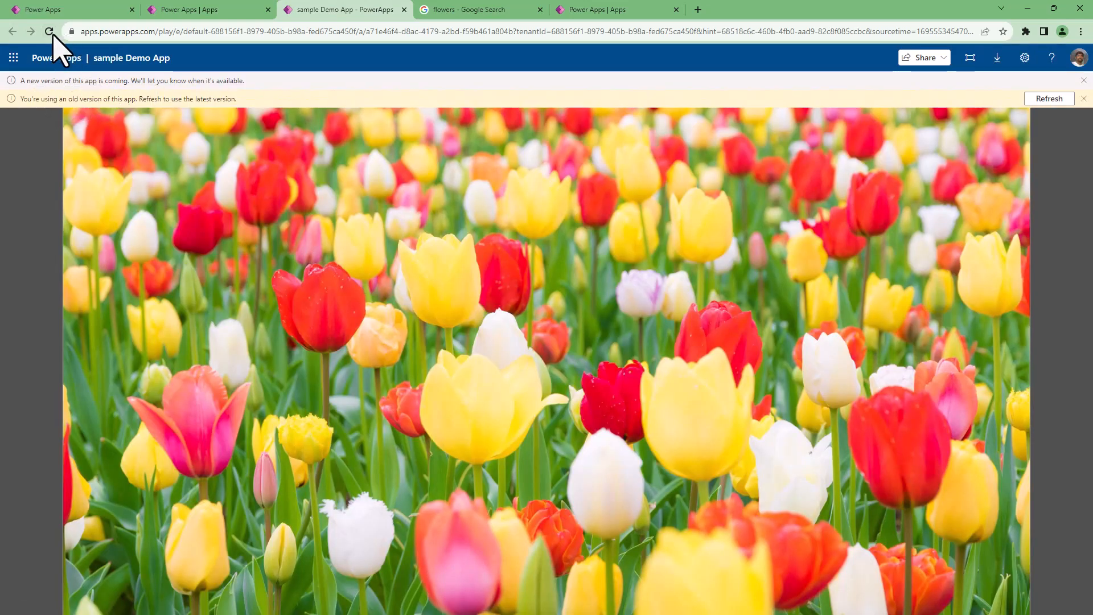
left_click(50, 32)
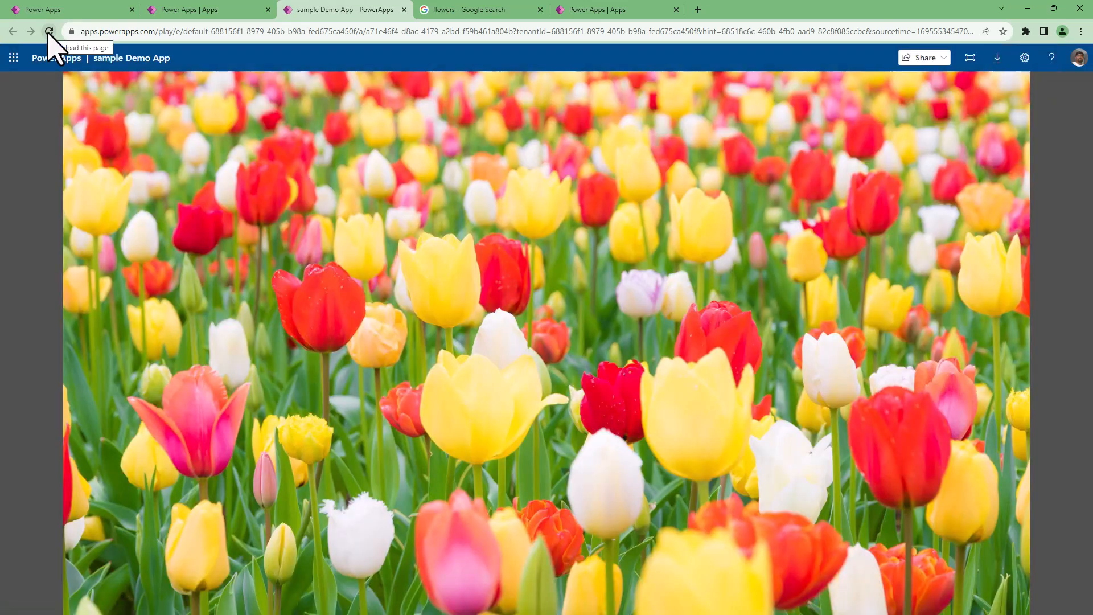
left_click(49, 32)
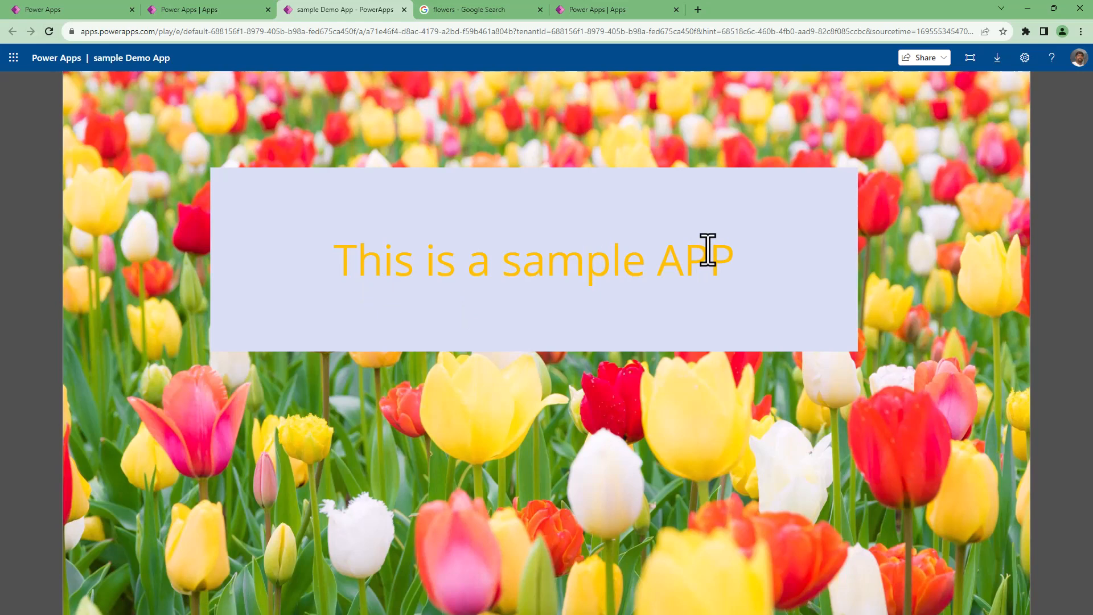
left_click(76, 7)
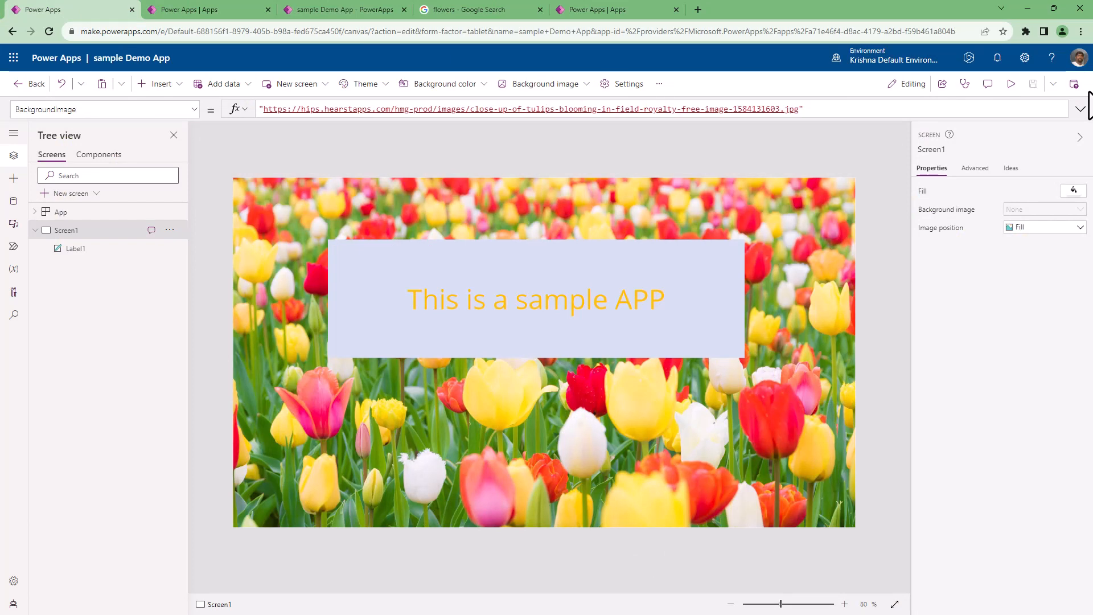
Expand the studio's navigation to show its labels and view the tree of screens and controls.
left_click(14, 134)
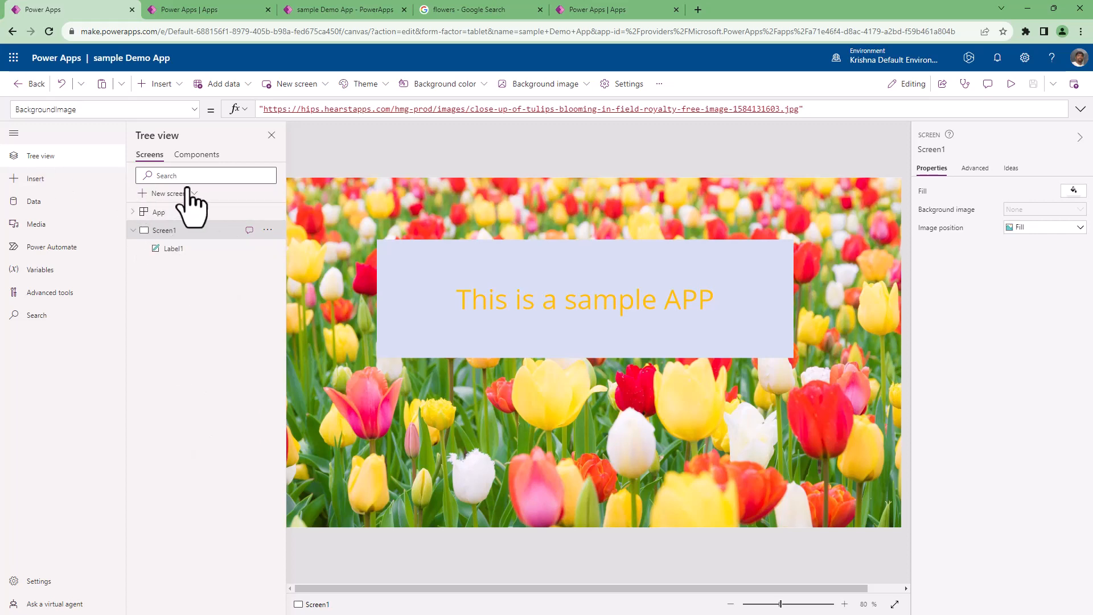
left_click(36, 180)
left_click(50, 157)
Examine the controls available for insertion, including the Display, Layout, Media and Icons categories.
left_click(35, 179)
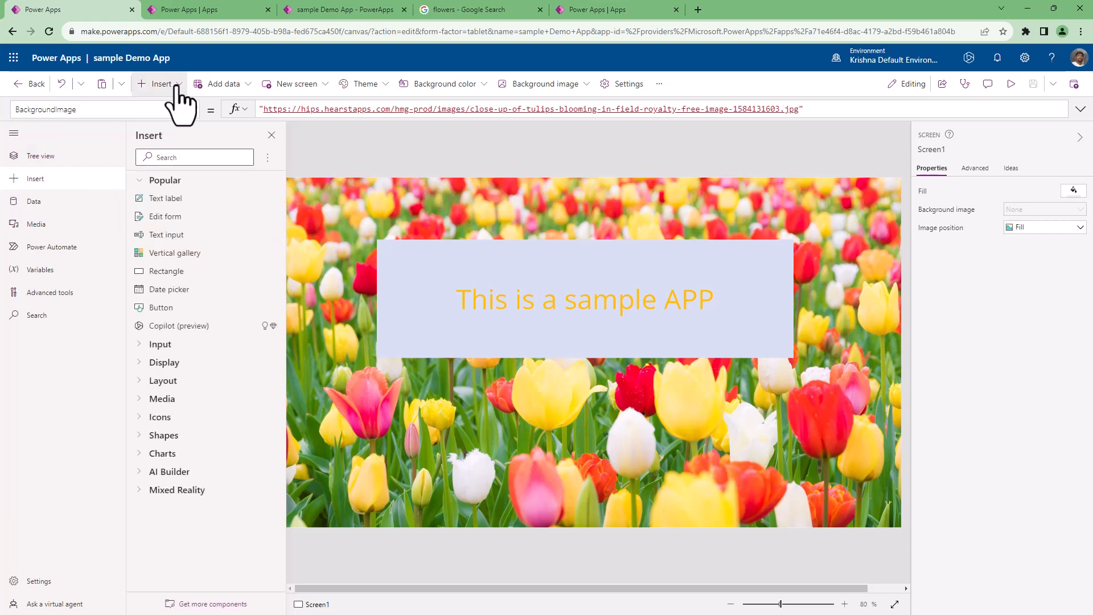
left_click(176, 85)
left_click(176, 85)
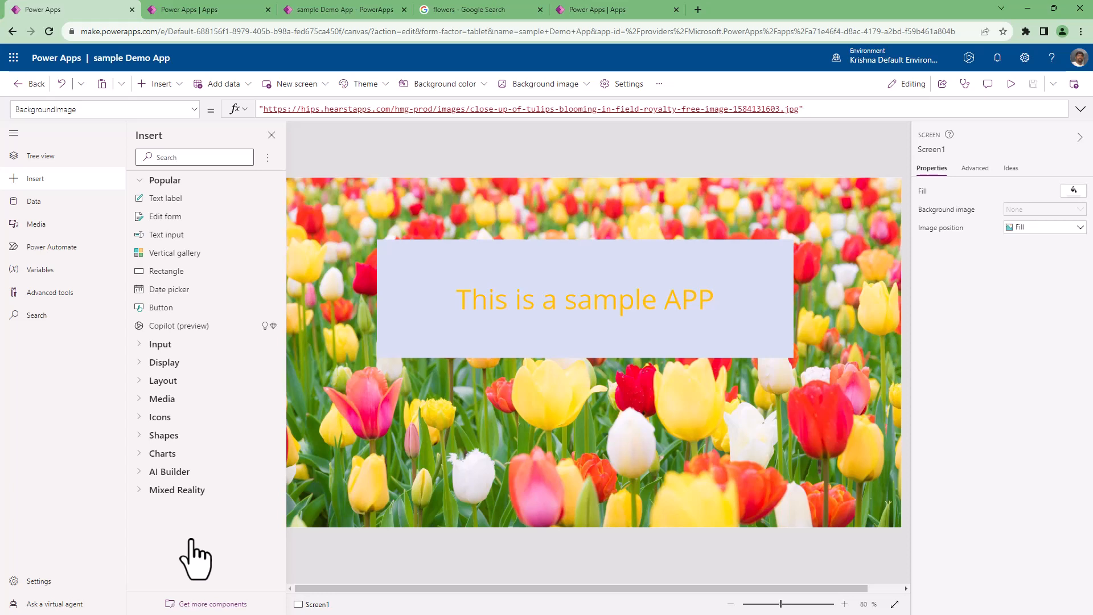
left_click(138, 363)
left_click(145, 436)
scroll(171, 419, "down", 2)
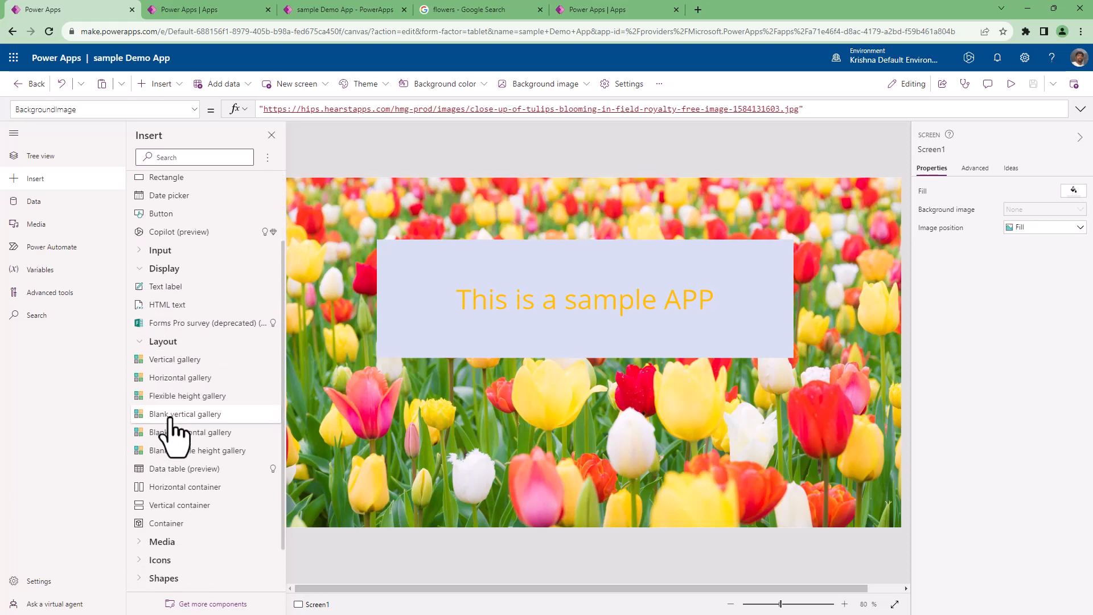
scroll(169, 433, "down", 1)
left_click(145, 485)
scroll(165, 484, "down", 3)
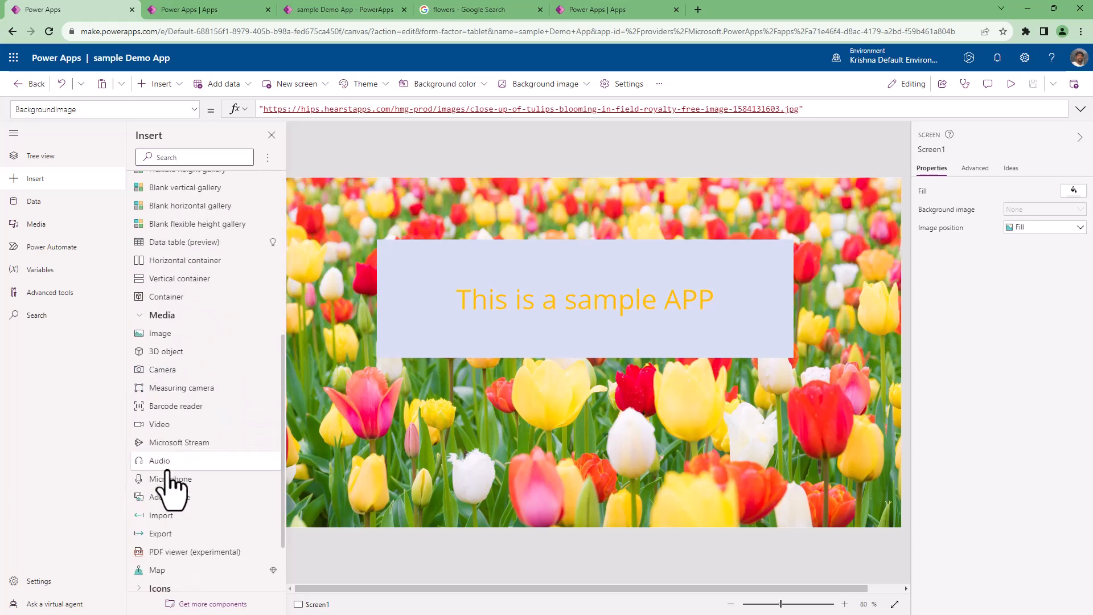
scroll(146, 512, "down", 2)
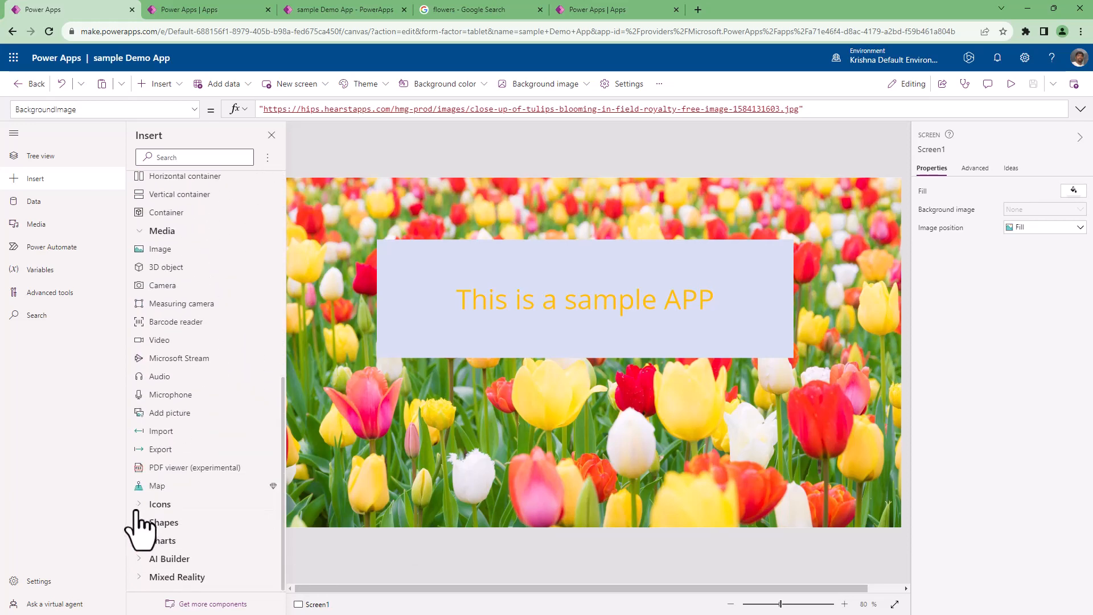
left_click(139, 506)
scroll(203, 501, "down", 8)
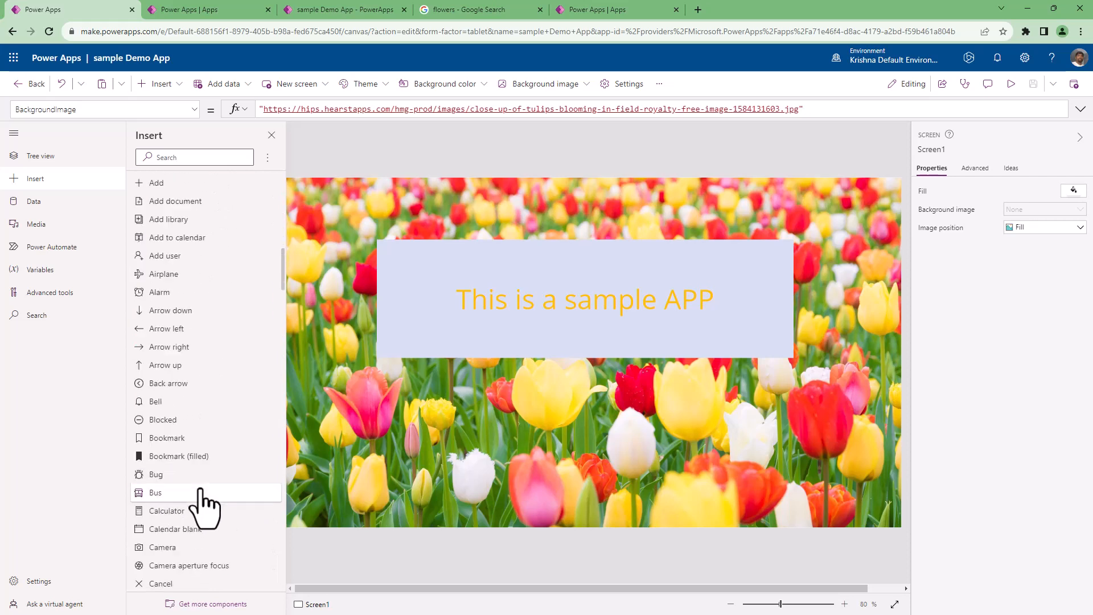
View the app's data sources and the options for adding data, and look at the media files stored in the app.
left_click(33, 203)
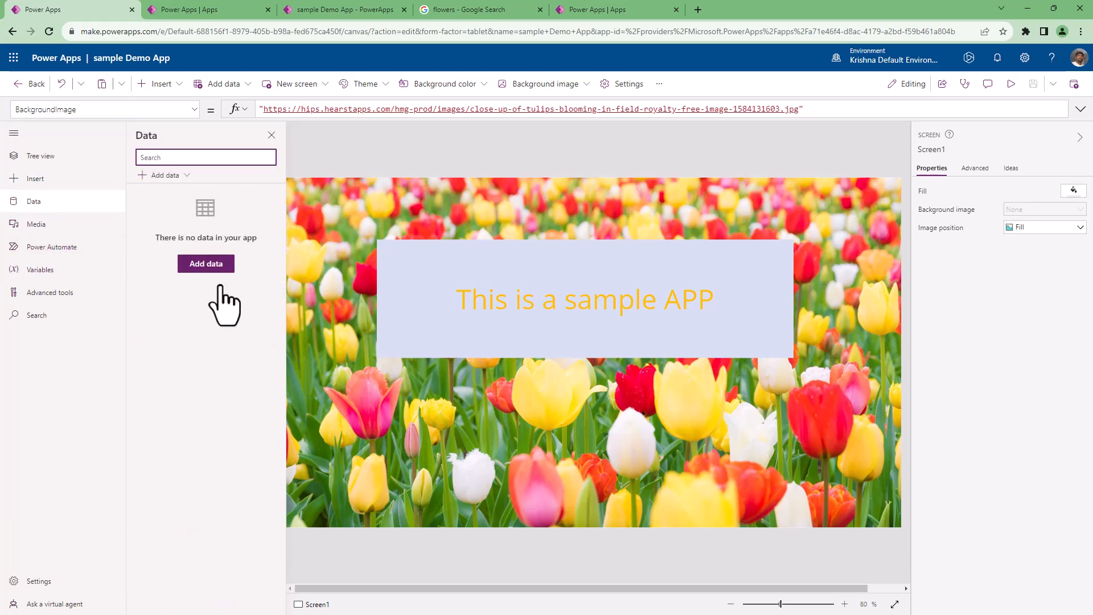
left_click(249, 87)
left_click(249, 87)
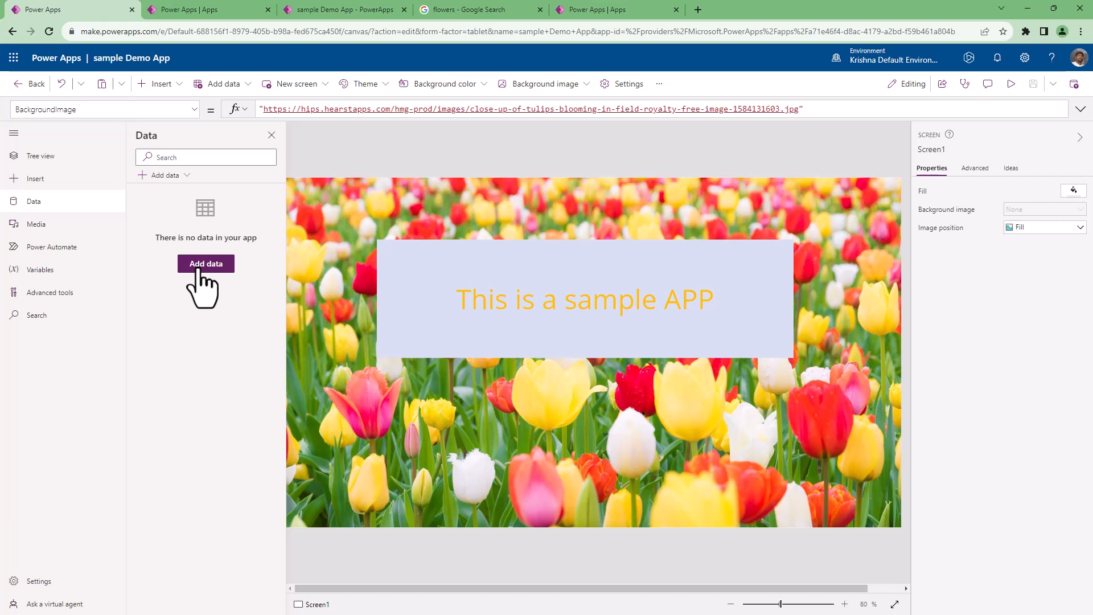
left_click(38, 226)
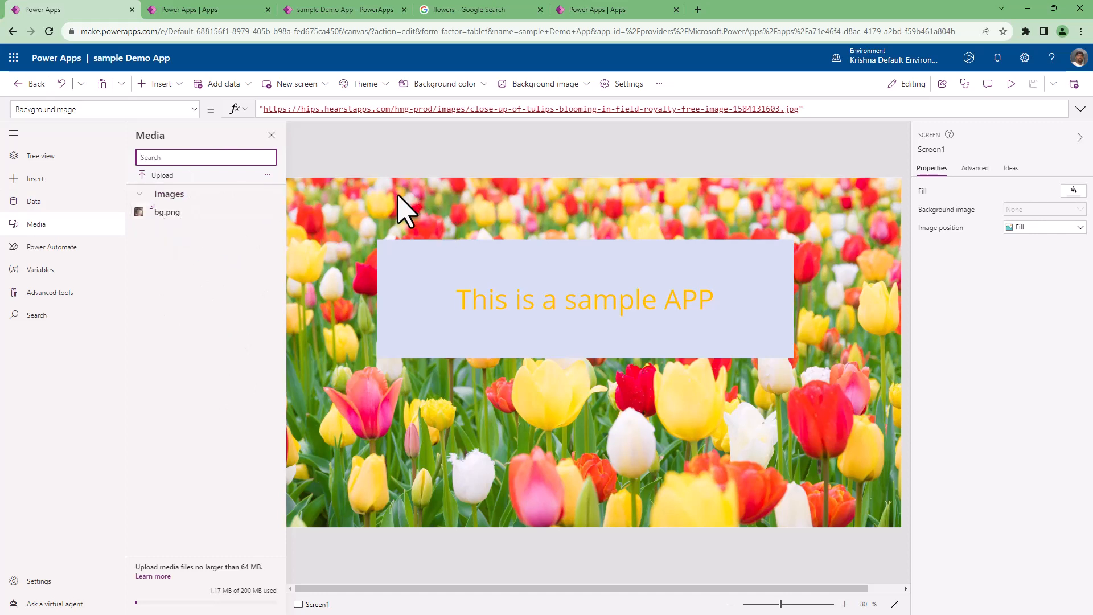
Insert the stored bg.png image on Screen1 and enlarge it to about 658 by 558.
left_click(168, 215)
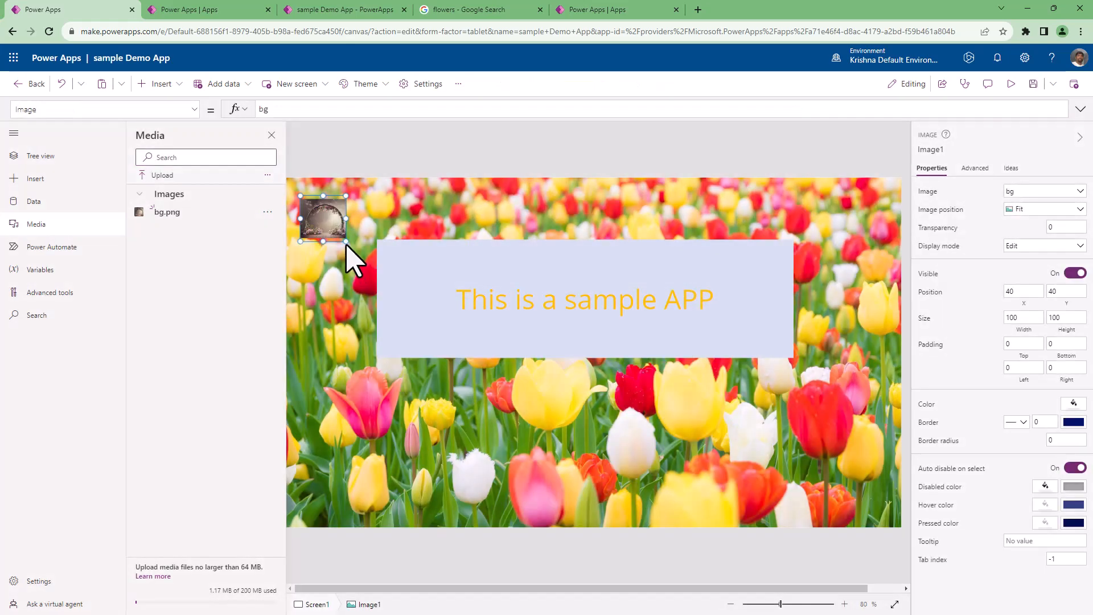
left_click_drag(346, 241, 600, 450)
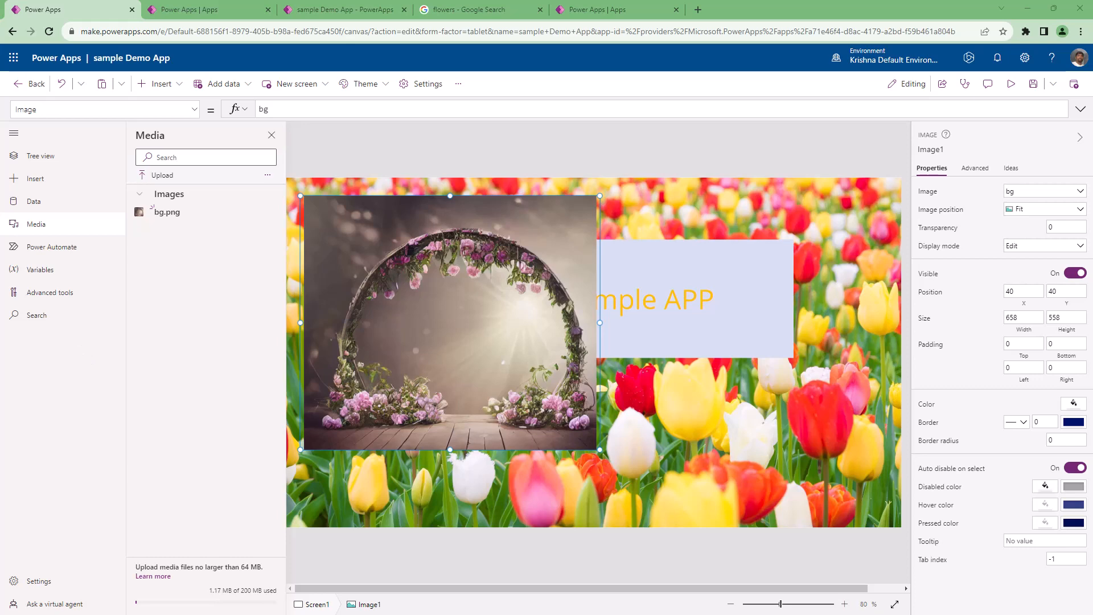
Upload Online Banking.png to the app's media and place it as a logo about 65 by 66 in Screen1's upper-right corner.
double_click(141, 293)
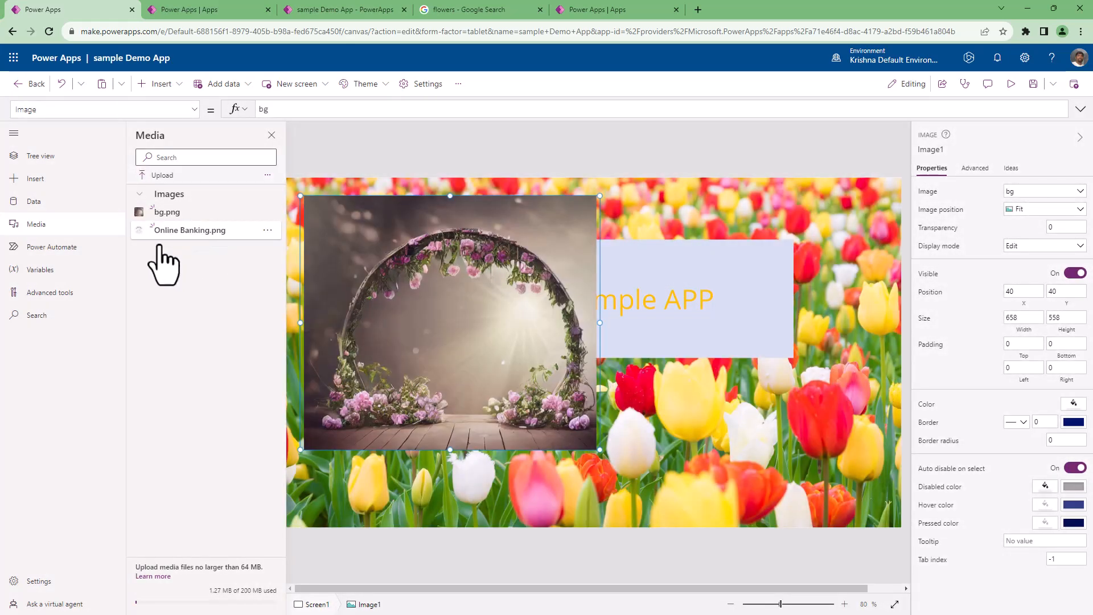
left_click(220, 235)
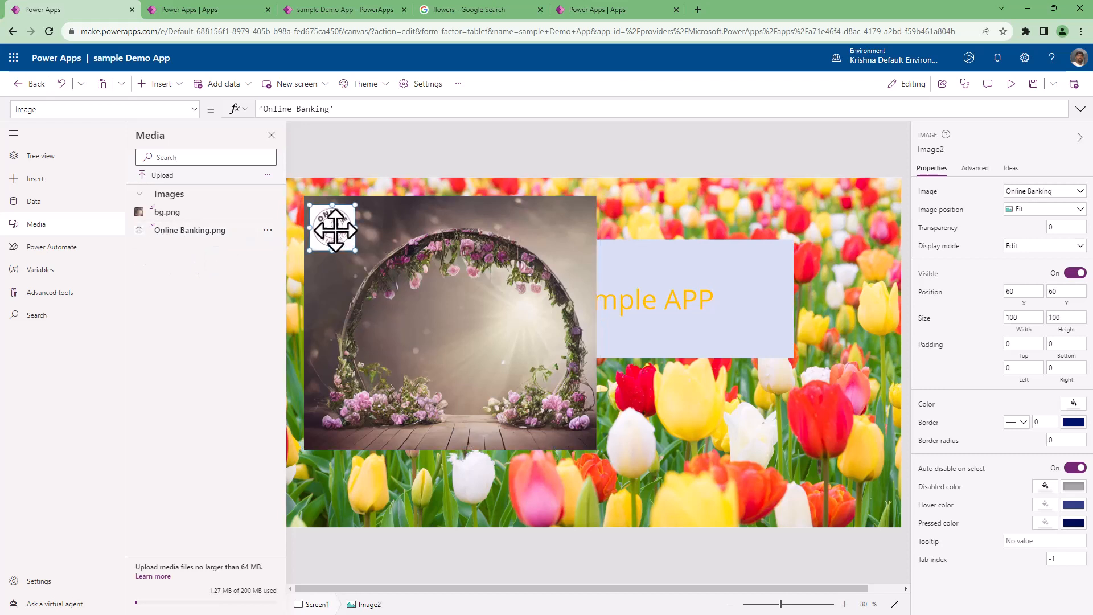
left_click_drag(332, 234, 883, 198)
left_click(877, 231)
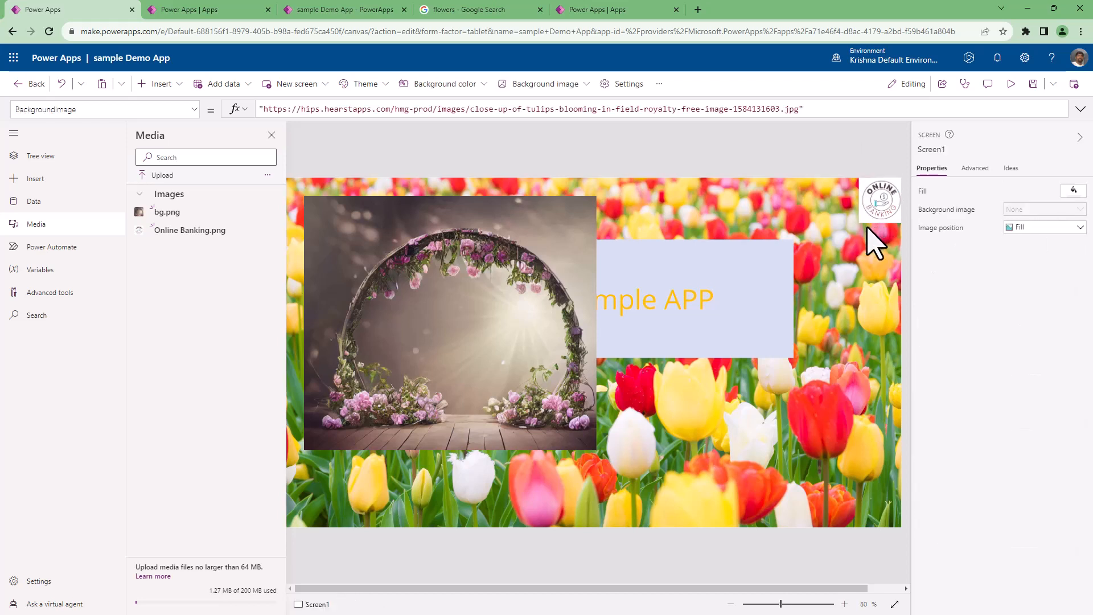
left_click_drag(859, 226, 880, 205)
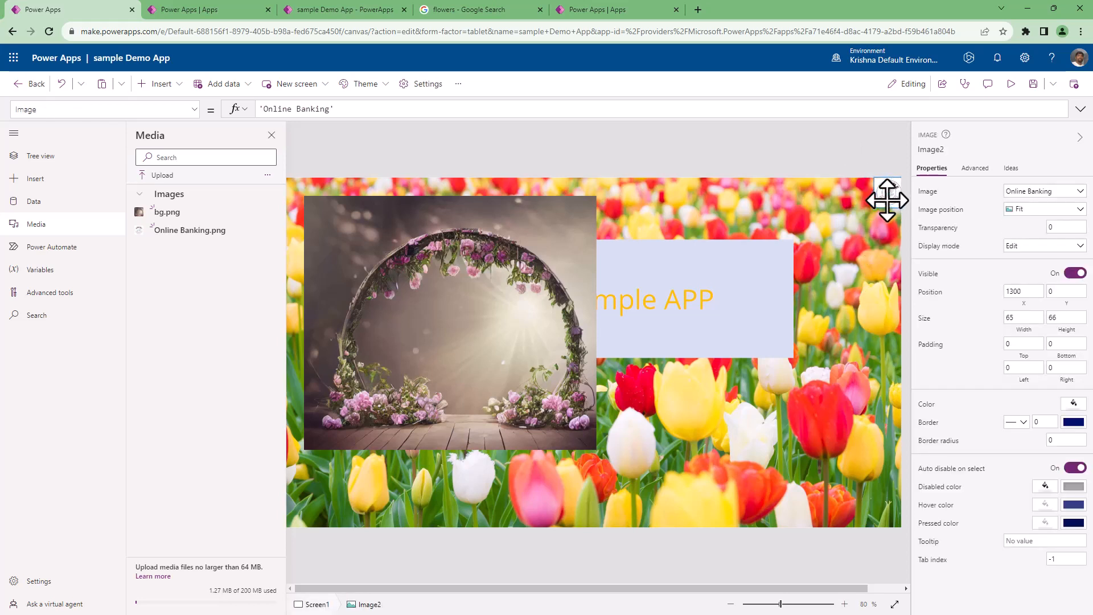
left_click(860, 159)
Preview the app with its new images, return to editing and select Screen1.
left_click(1013, 91)
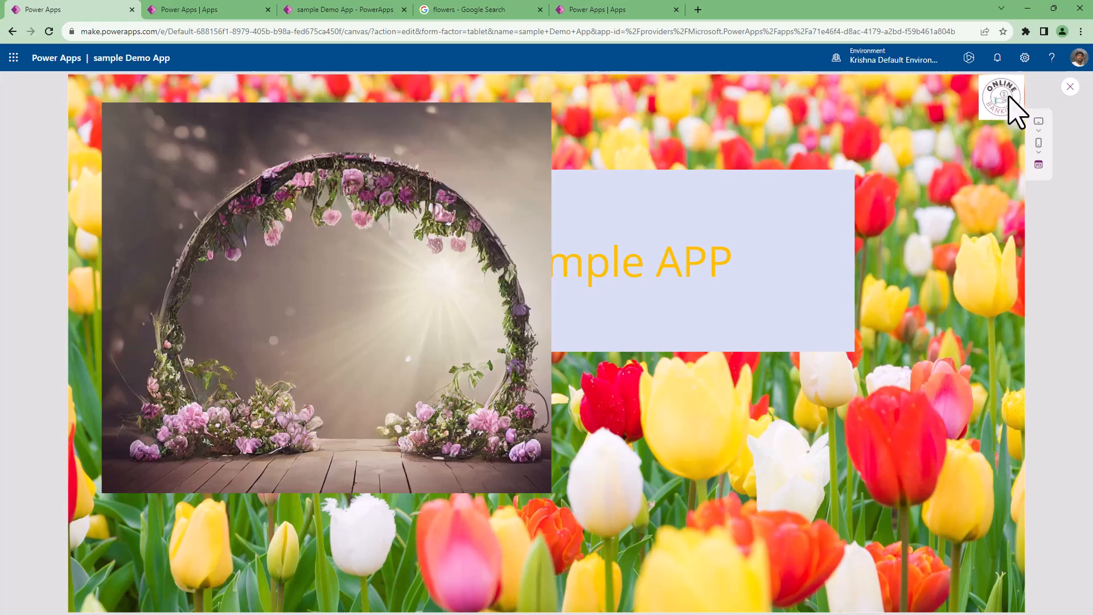
left_click(1070, 86)
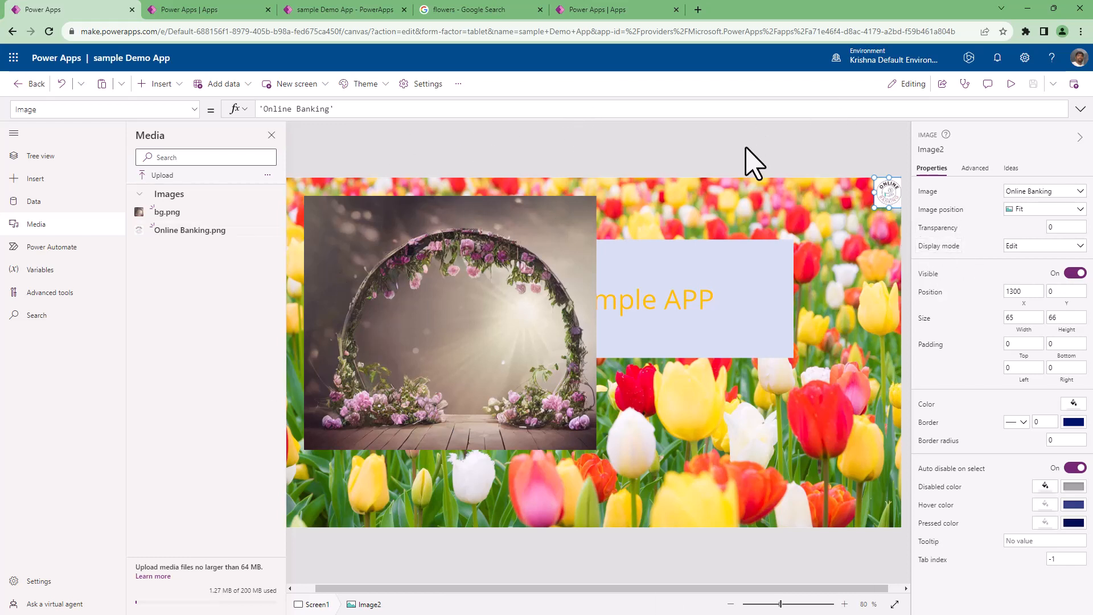
left_click(708, 437)
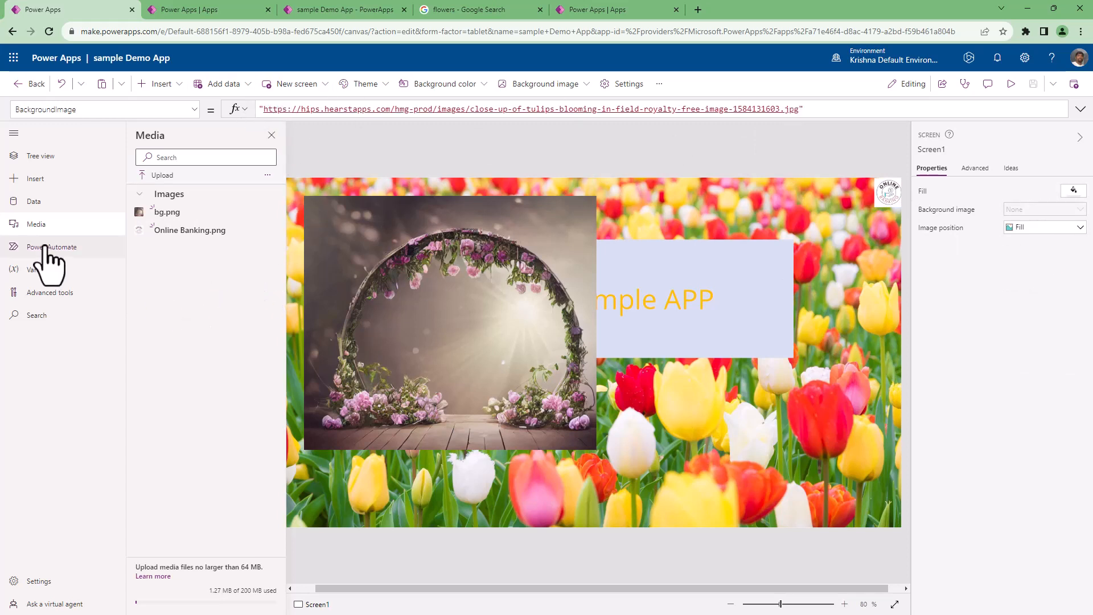
View the Power Automate options for adding flows, and remove the large bg.png image from Screen1.
left_click(69, 247)
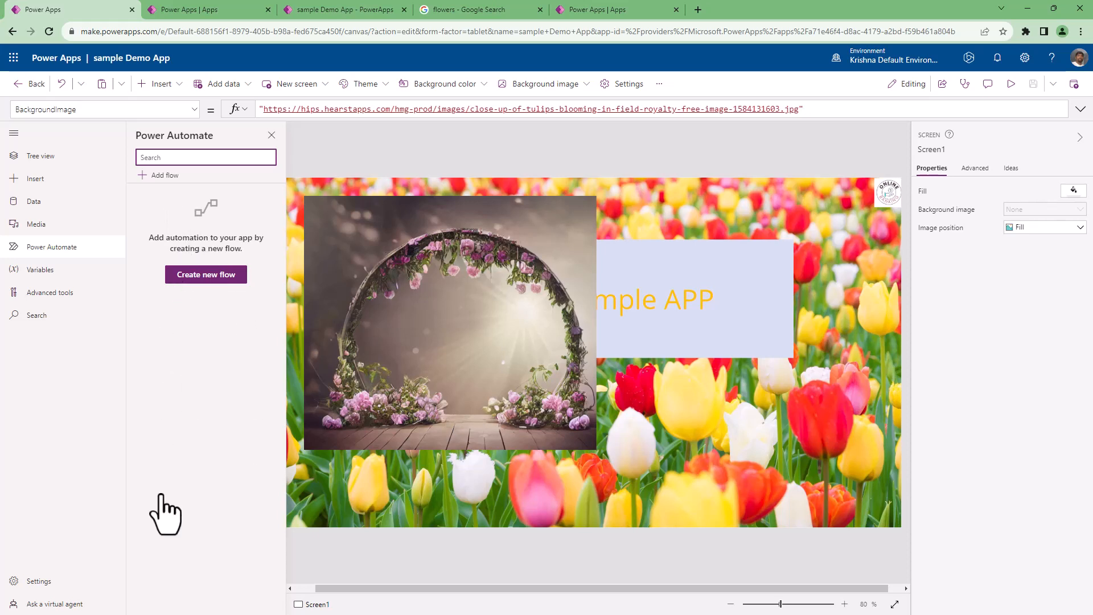
left_click(21, 279)
left_click(294, 313)
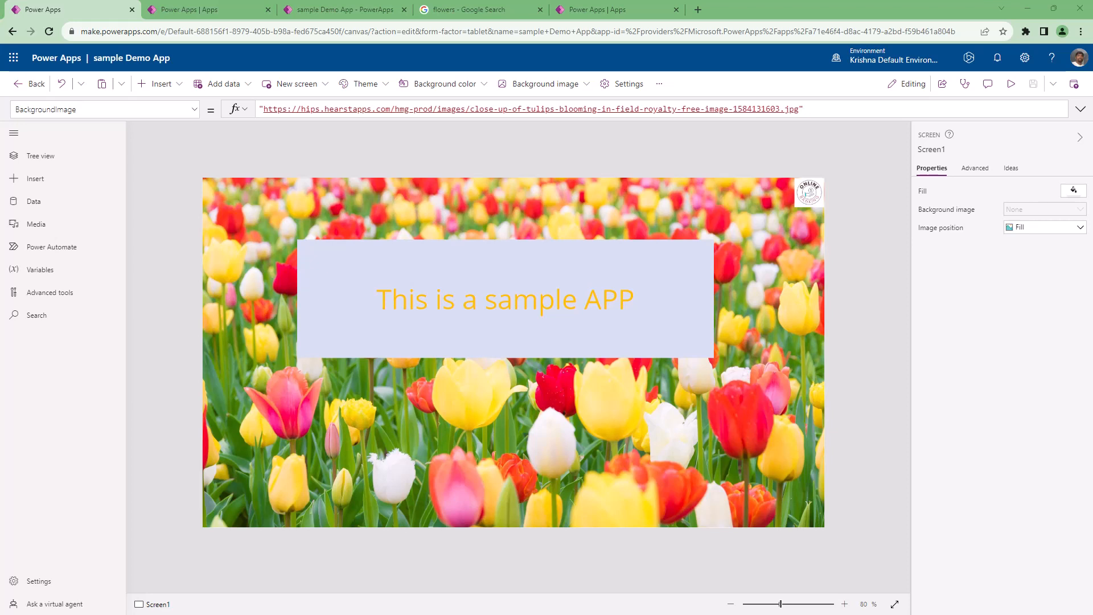
View the app's variables and collections, the Monitor and Tests advanced tools, and the app-wide search.
left_click(40, 274)
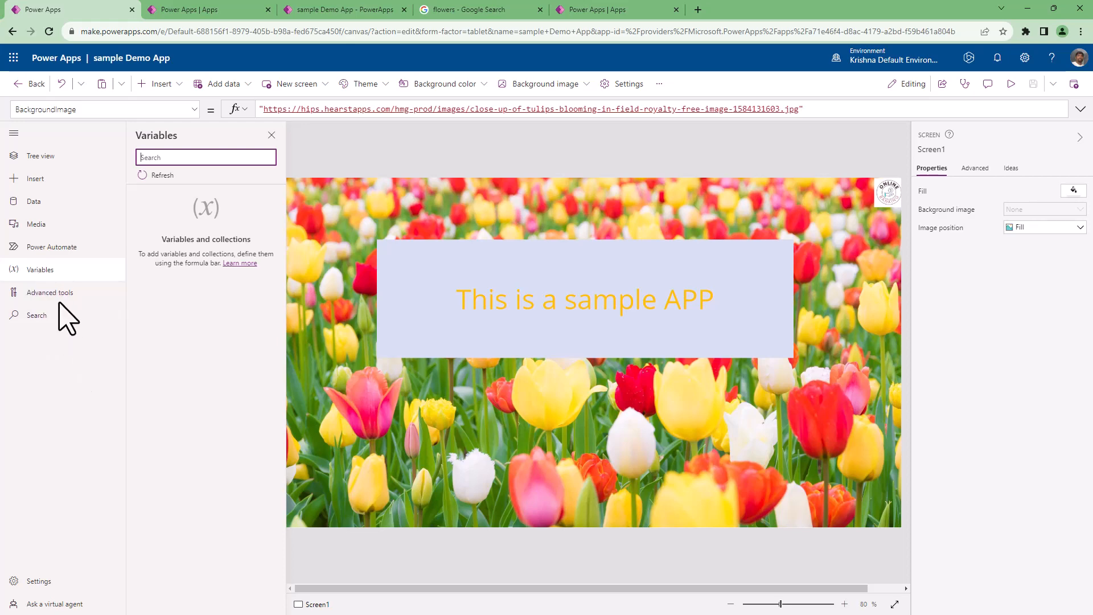
left_click(41, 271)
left_click(41, 271)
left_click(68, 318)
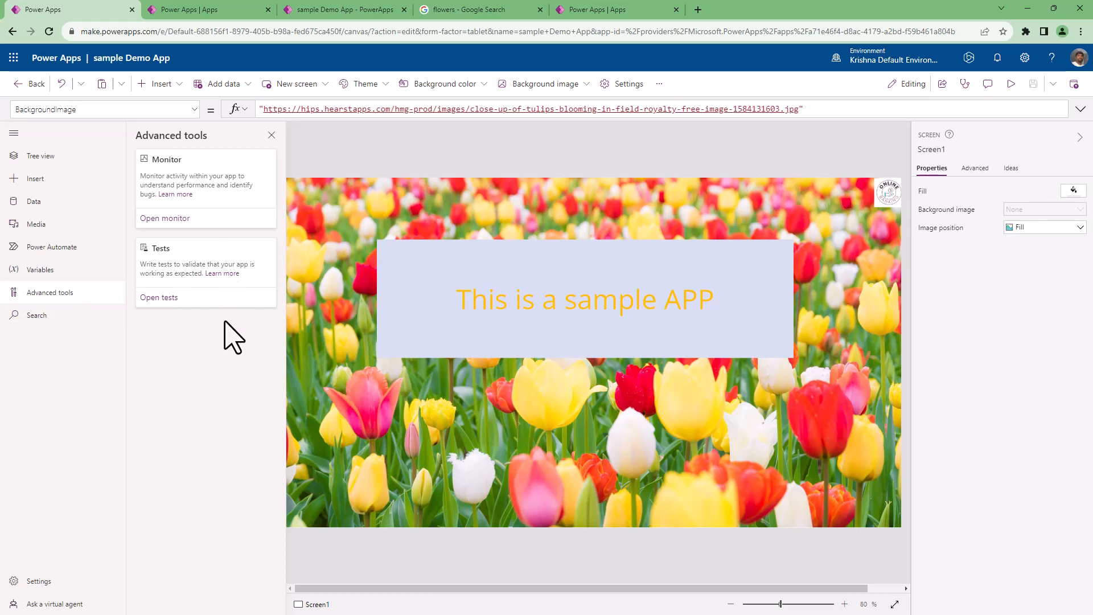
left_click(272, 135)
left_click(36, 315)
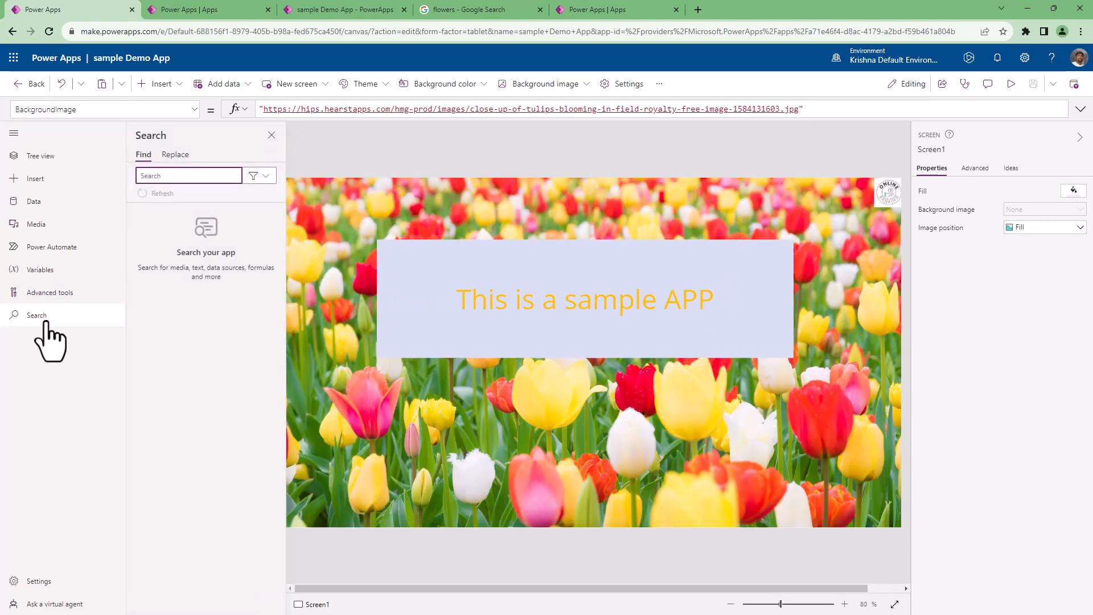
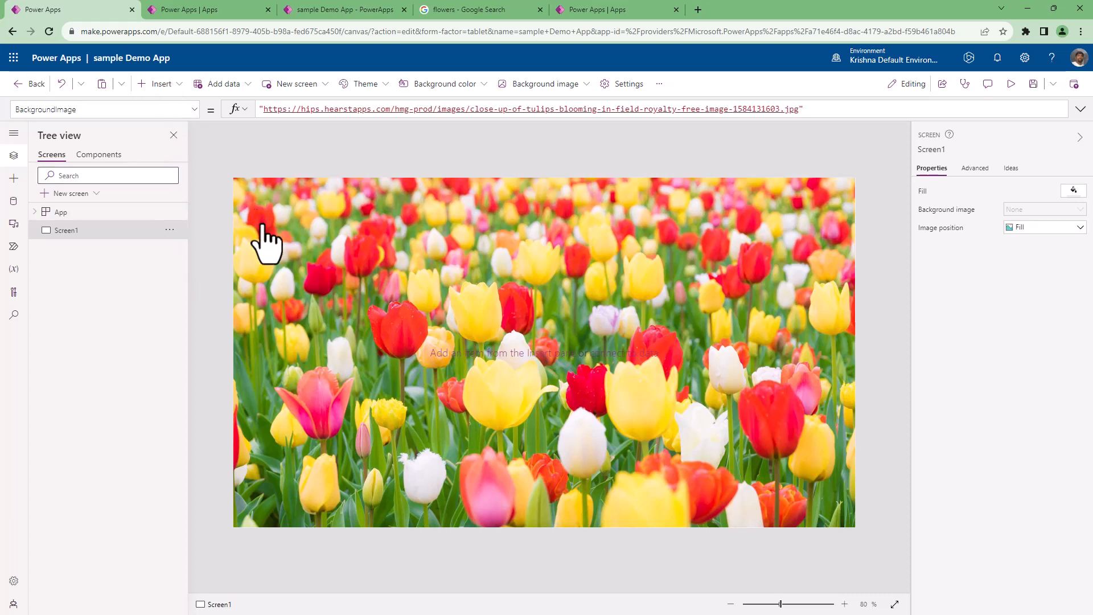
Remove Screen1's background image by clearing the image URL from its BackgroundImage formula.
left_click(1041, 225)
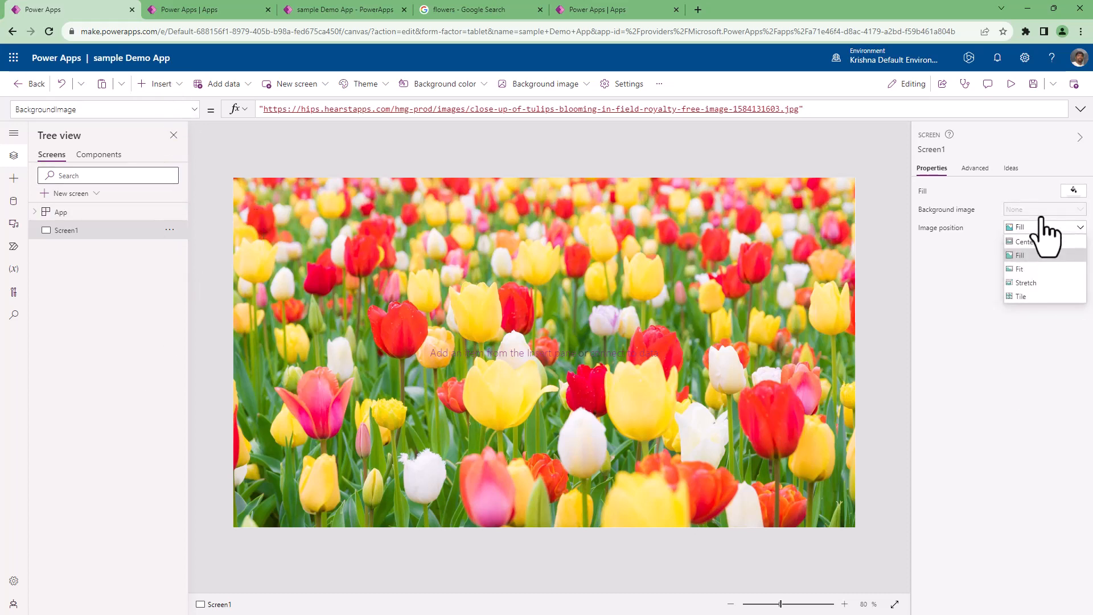
left_click(1042, 211)
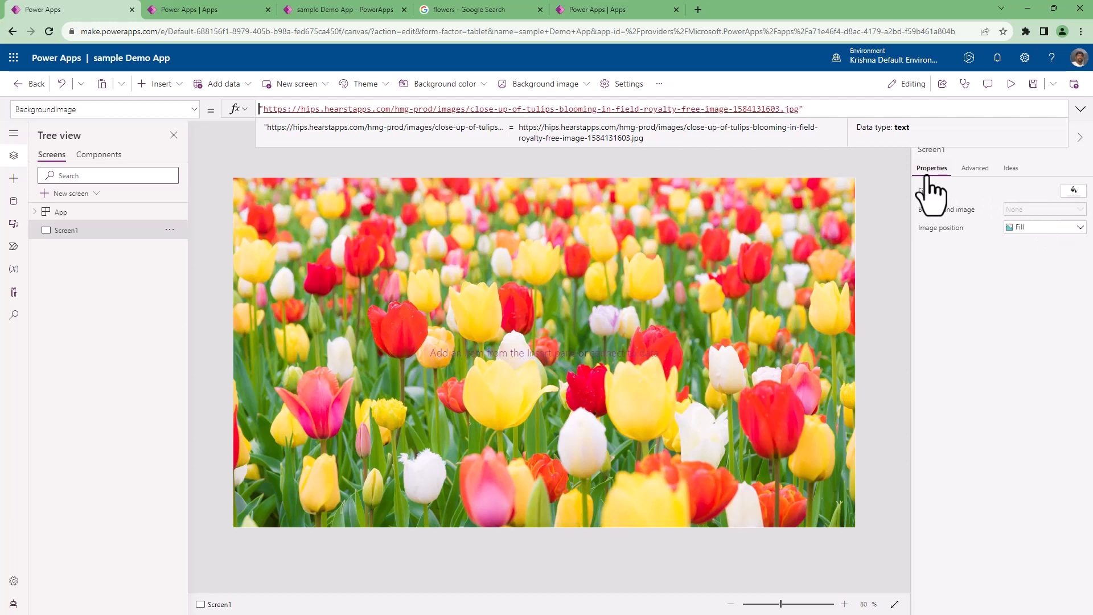
key("ctrl+a")
key("Delete")
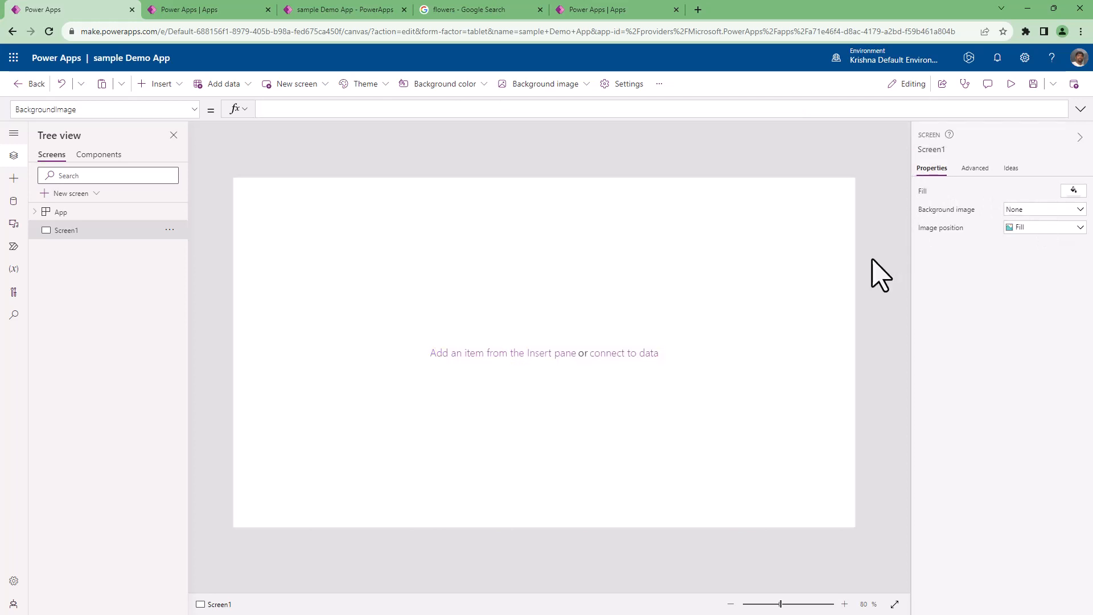
Insert a text label about 1181 wide by 166 high across Screen1's upper part, at about X 100, Y 68.
left_click(161, 84)
left_click(169, 155)
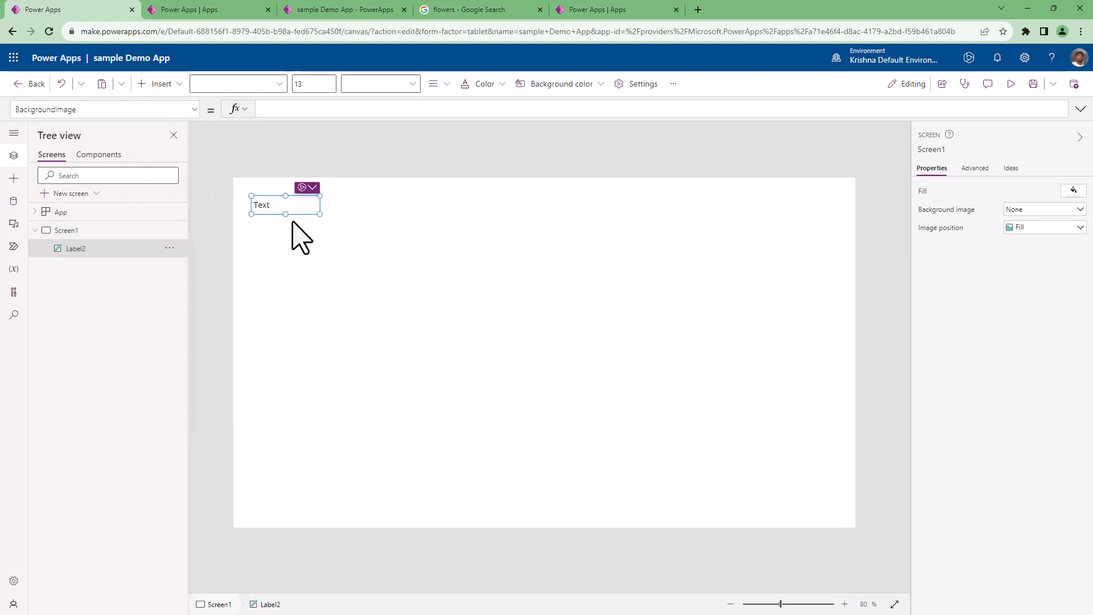
left_click_drag(319, 214, 789, 272)
left_click_drag(556, 272, 582, 286)
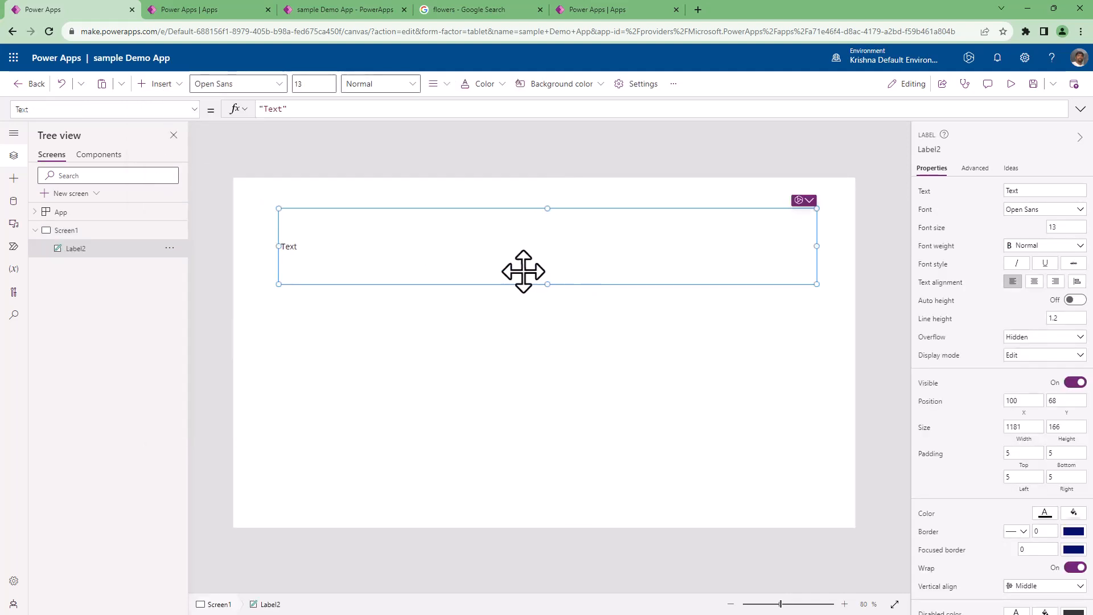
left_click(794, 176)
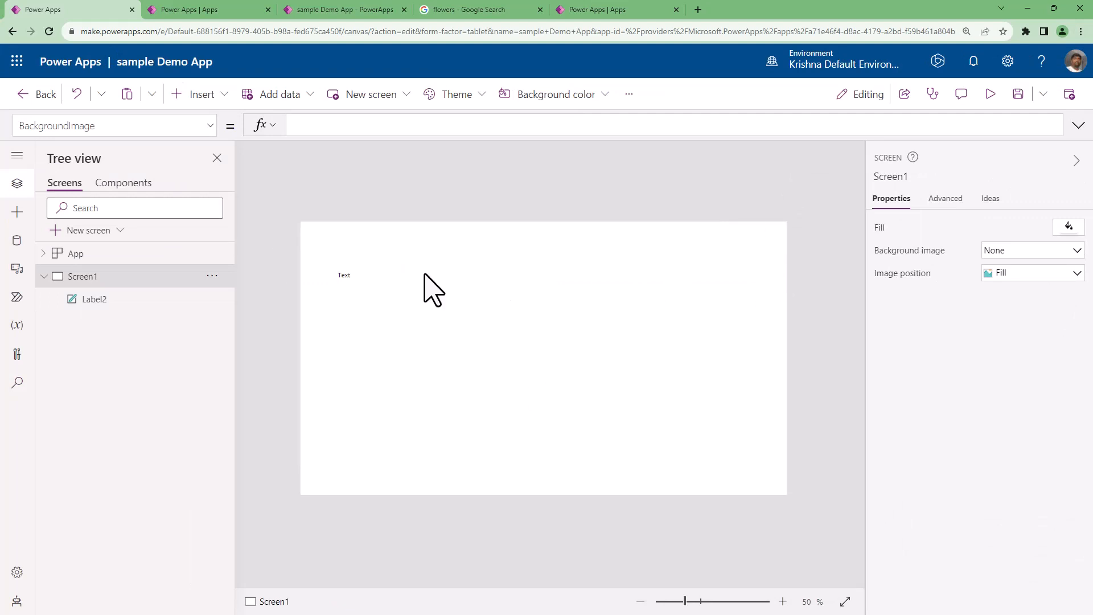
Review the AI-generated conditional formatting ideas for the text label, and leave them without applying any.
left_click(410, 293)
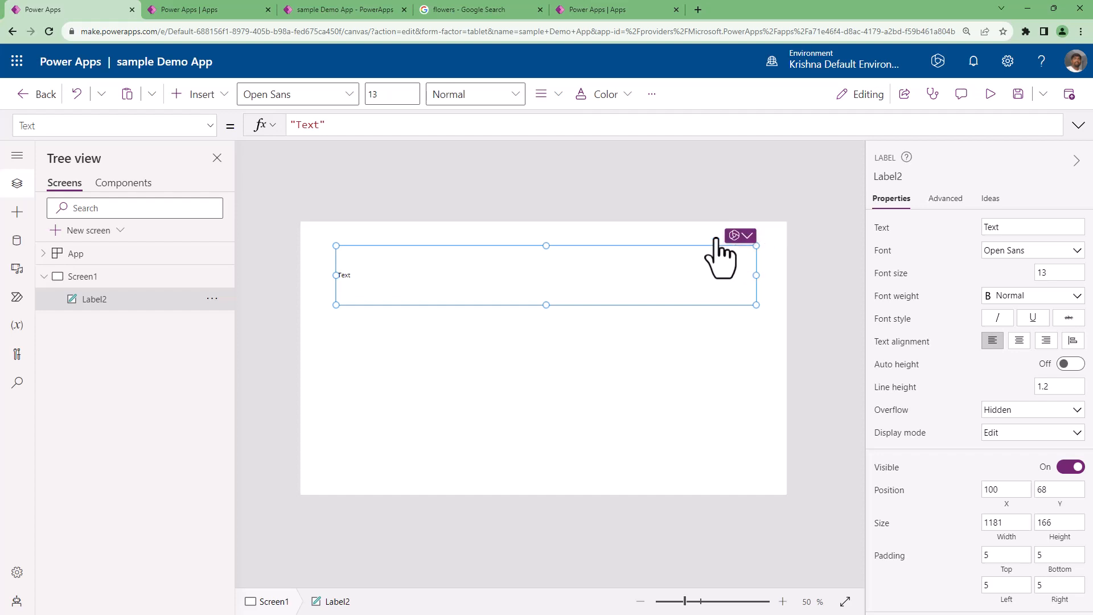
left_click(736, 238)
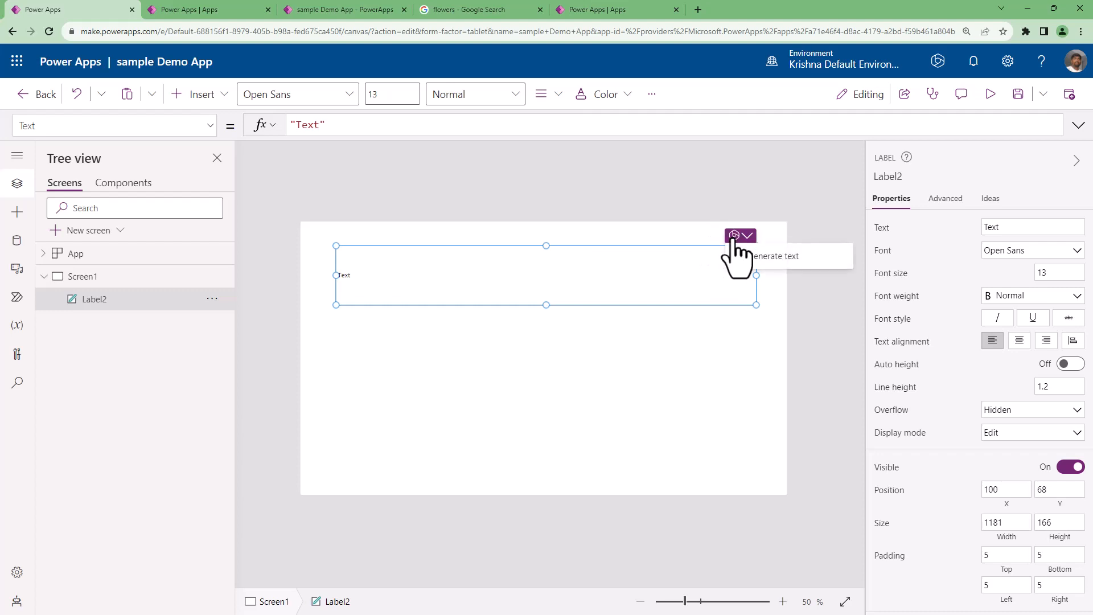
left_click(757, 256)
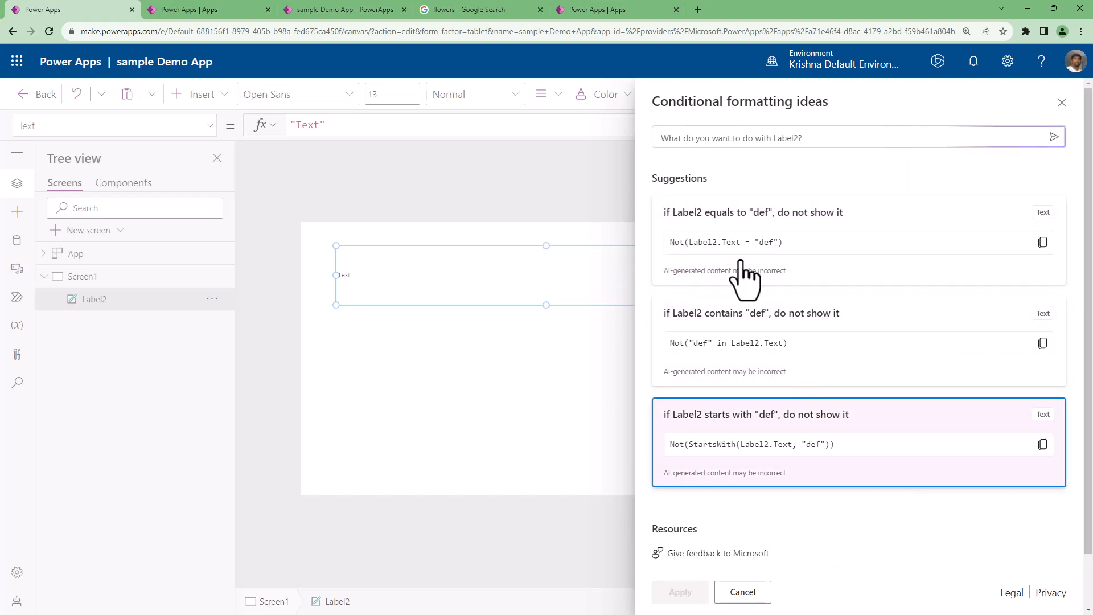
left_click(690, 139)
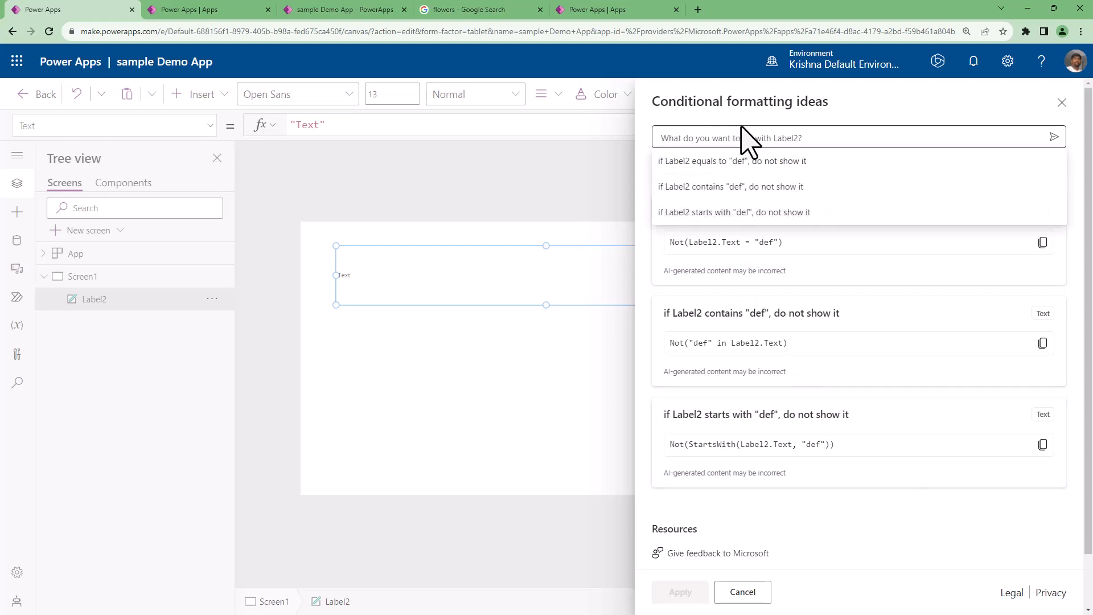
left_click(742, 116)
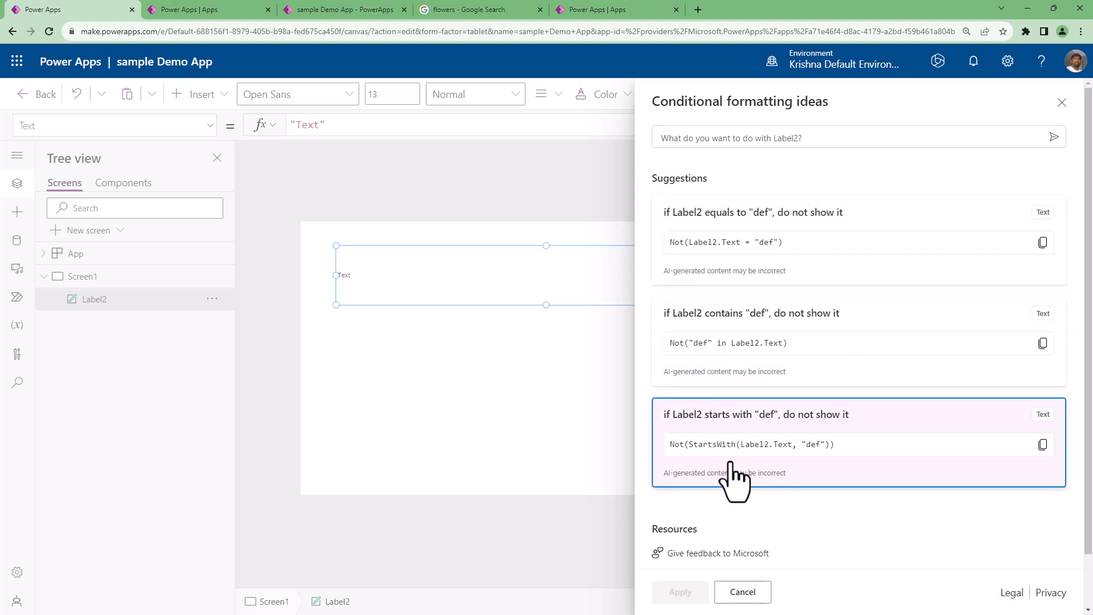
scroll(735, 481, "down", 1)
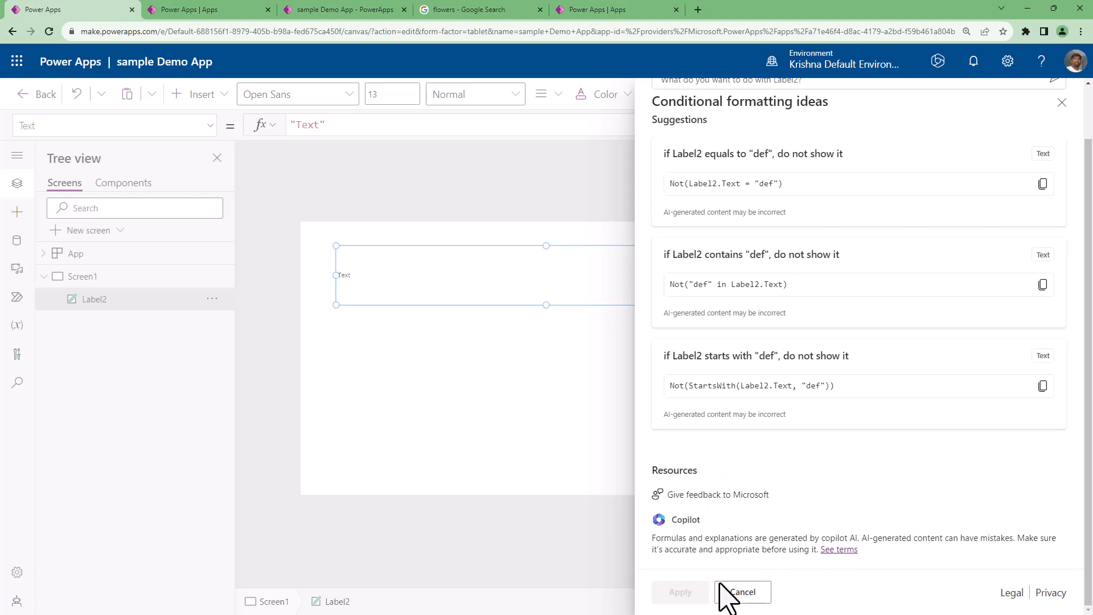
left_click(743, 593)
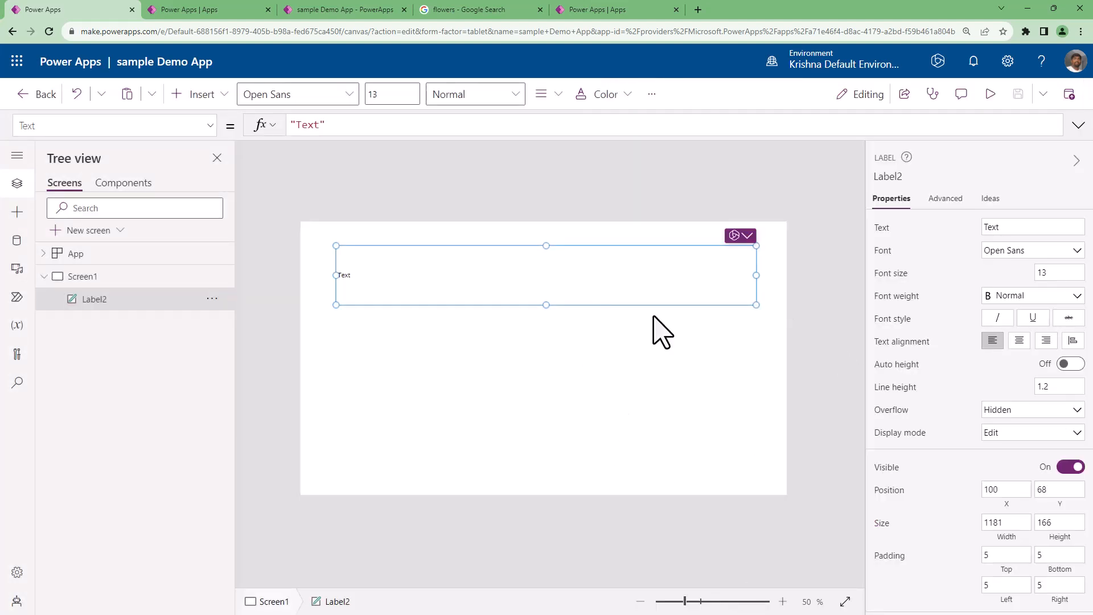
Reduce the browser's page zoom to its default level.
left_click(651, 329)
left_click(509, 297)
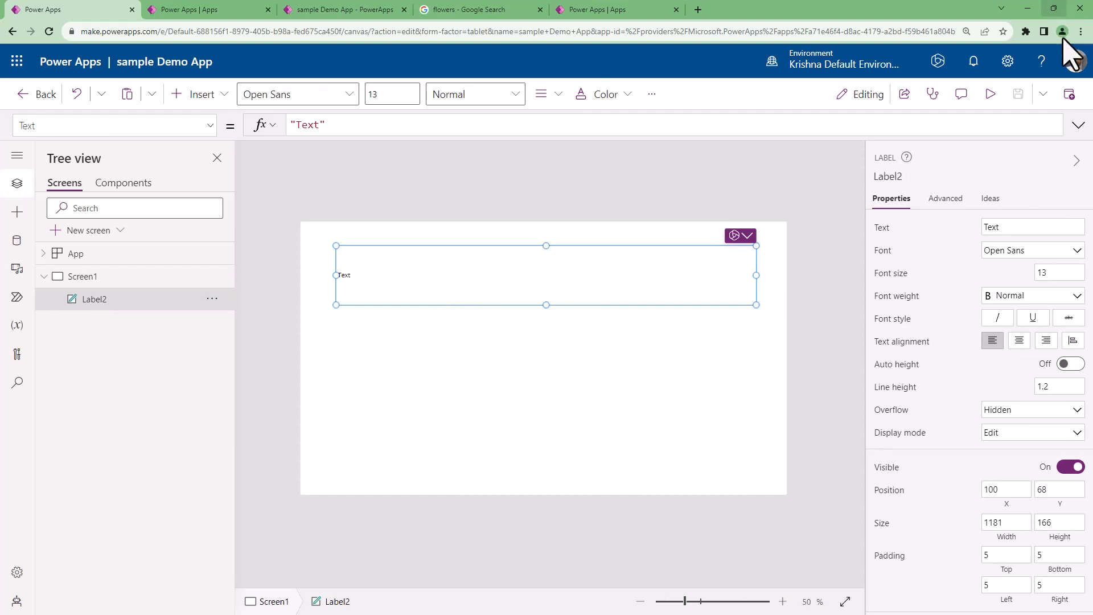
left_click(1081, 31)
left_click(1004, 166)
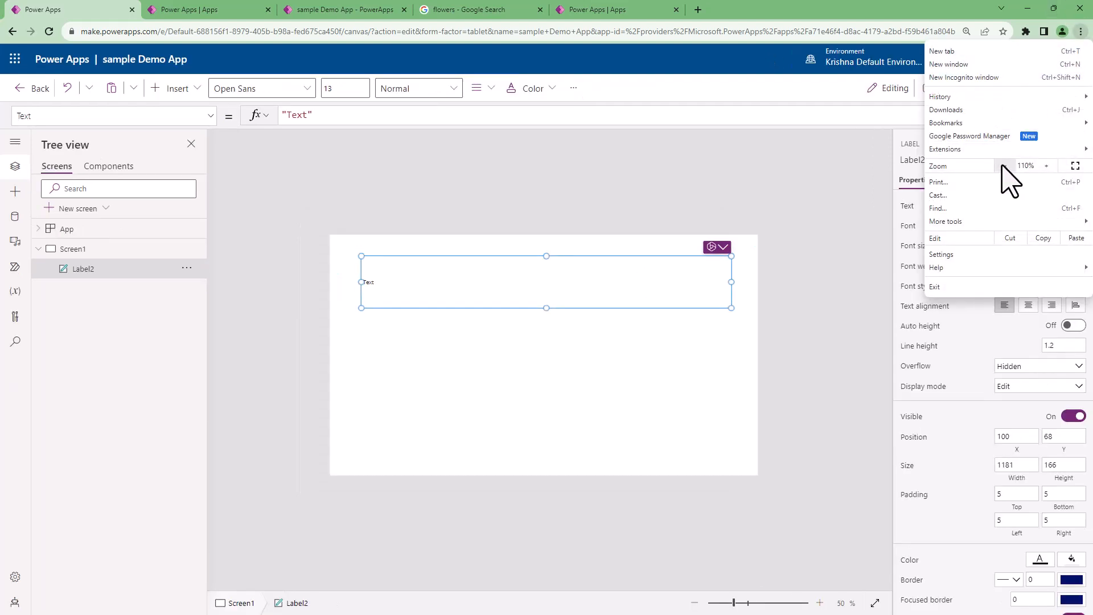
left_click(1004, 166)
left_click(718, 446)
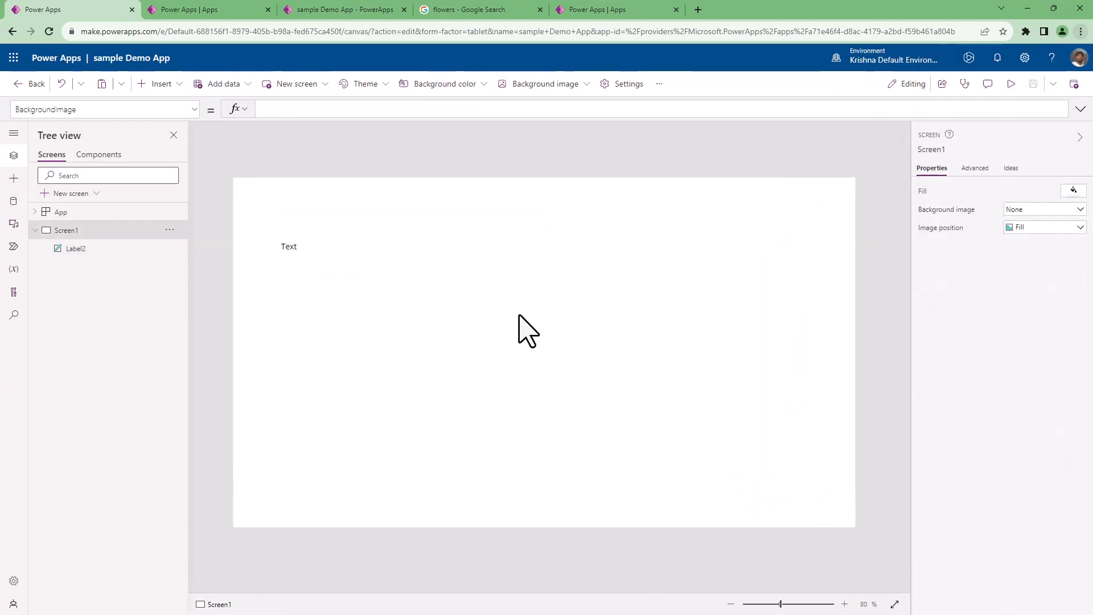
Set the label's text to "This is my Power APP".
left_click(433, 274)
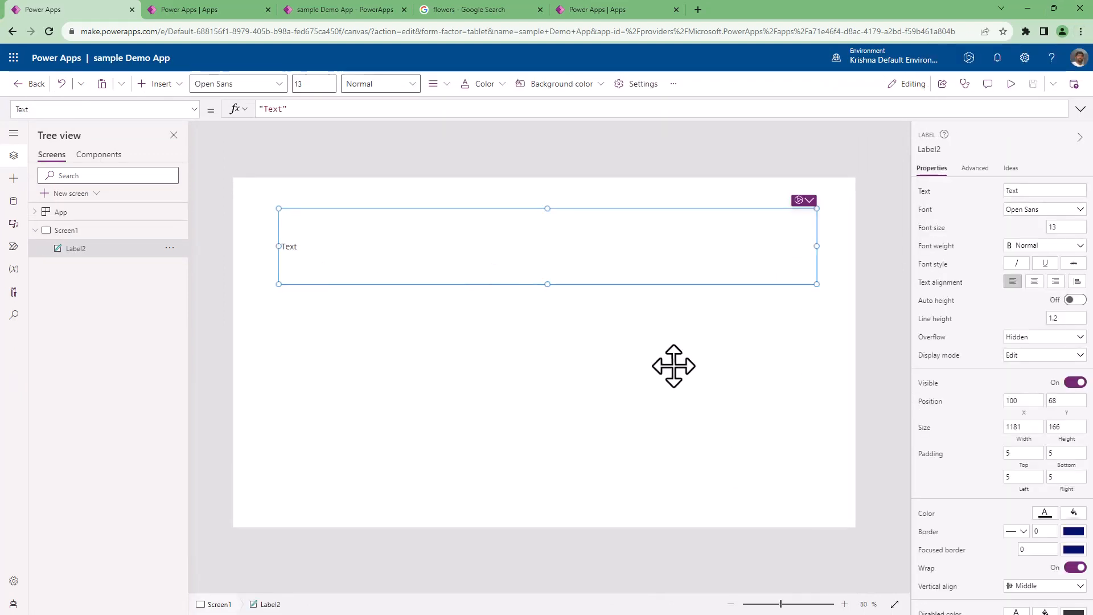
left_click(1058, 190)
type("This is")
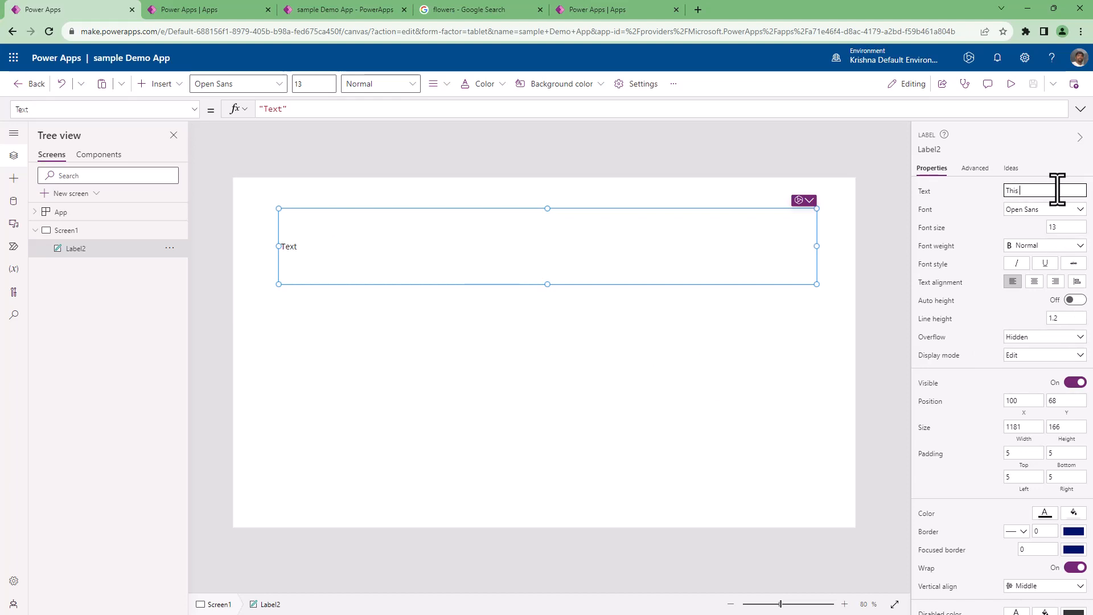
type(" my Power APP")
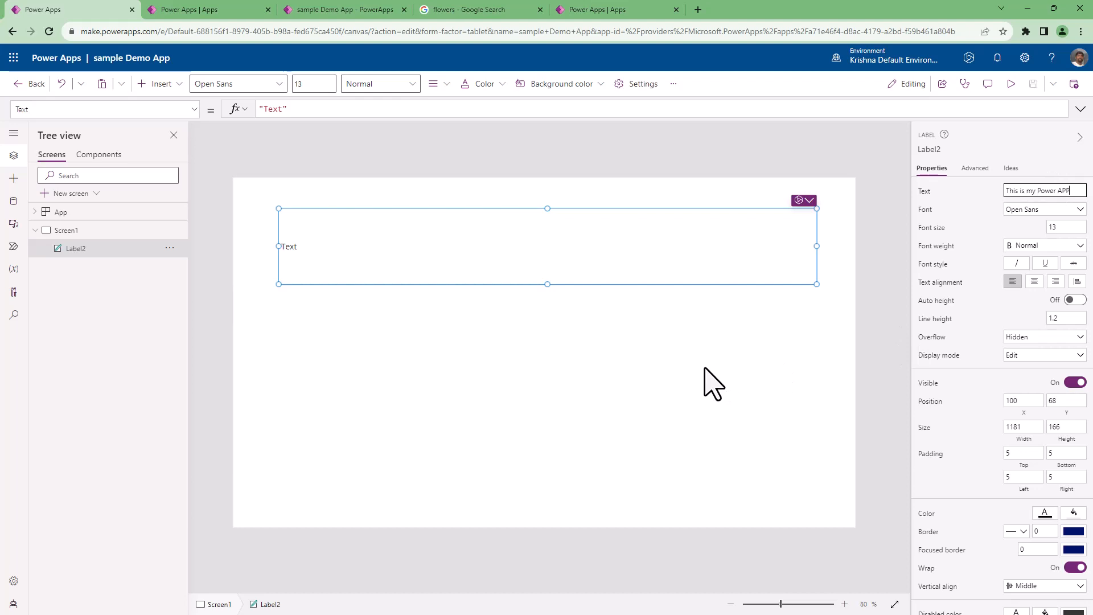
left_click(708, 383)
left_click(551, 265)
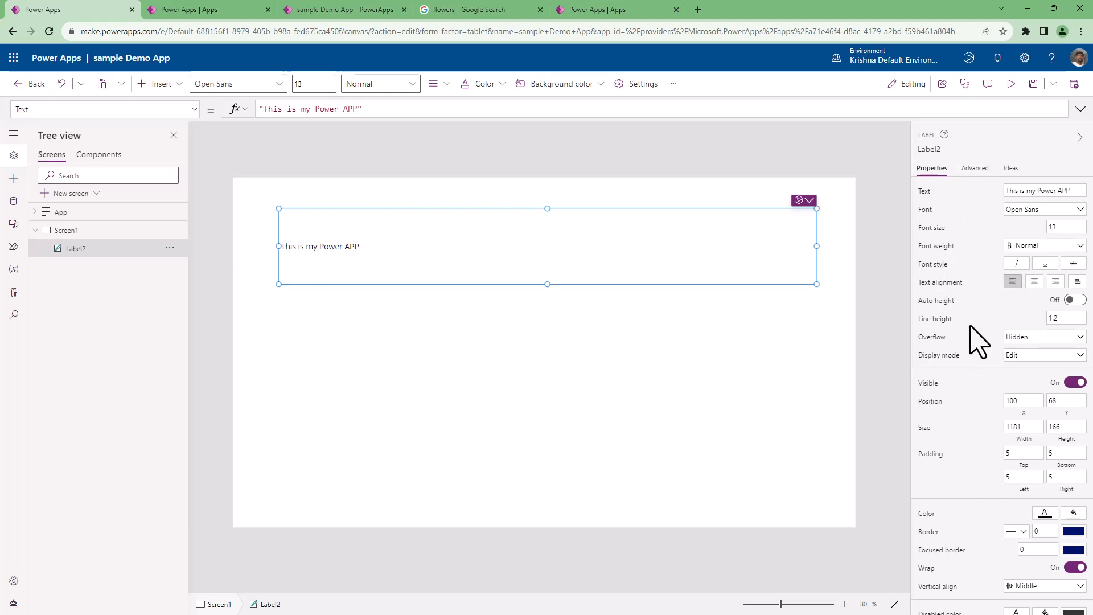
Format the title label with font size 20, Bold weight and centred text.
left_click(1058, 227)
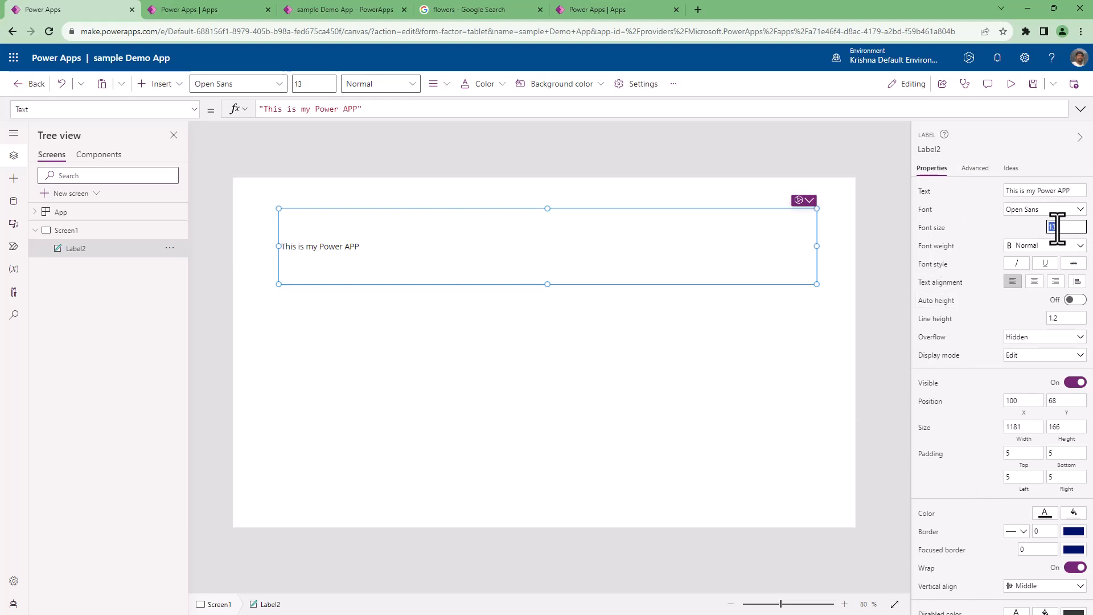
type("20")
left_click(1029, 249)
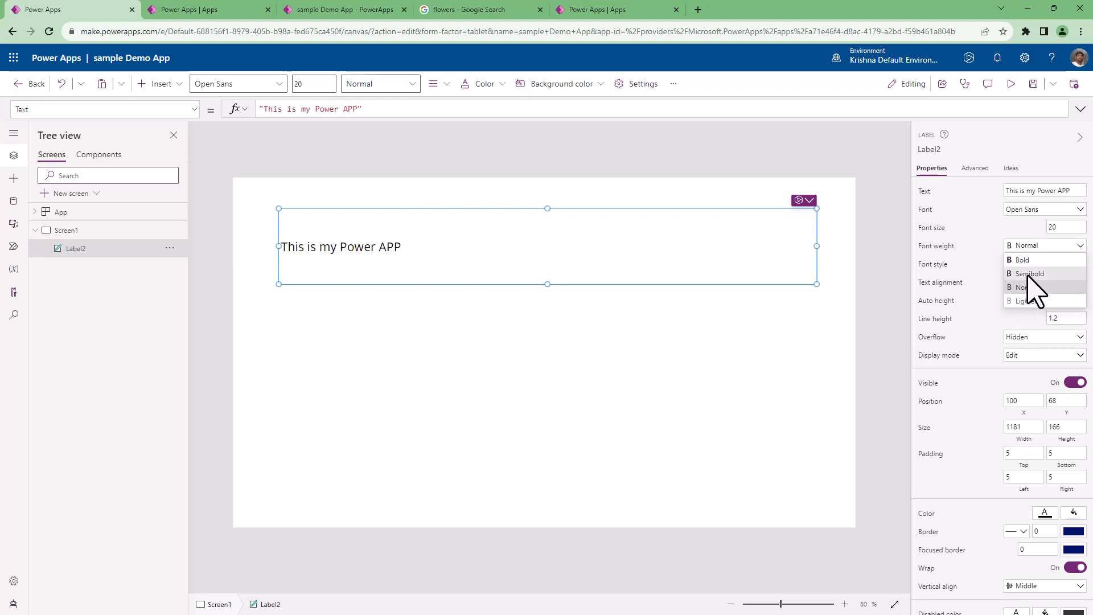
left_click(1029, 261)
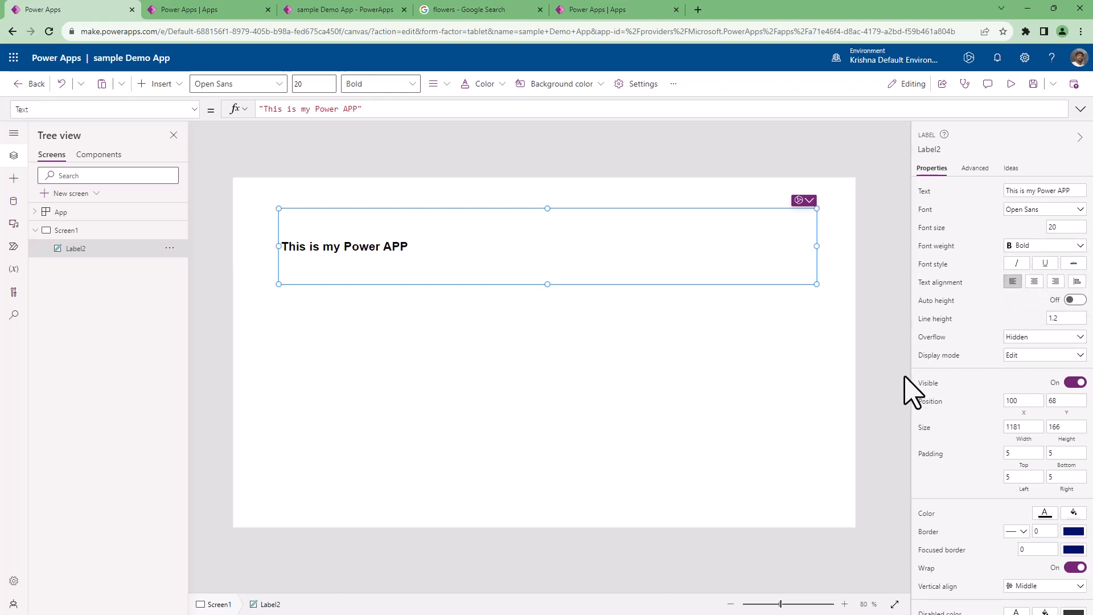
left_click(1035, 282)
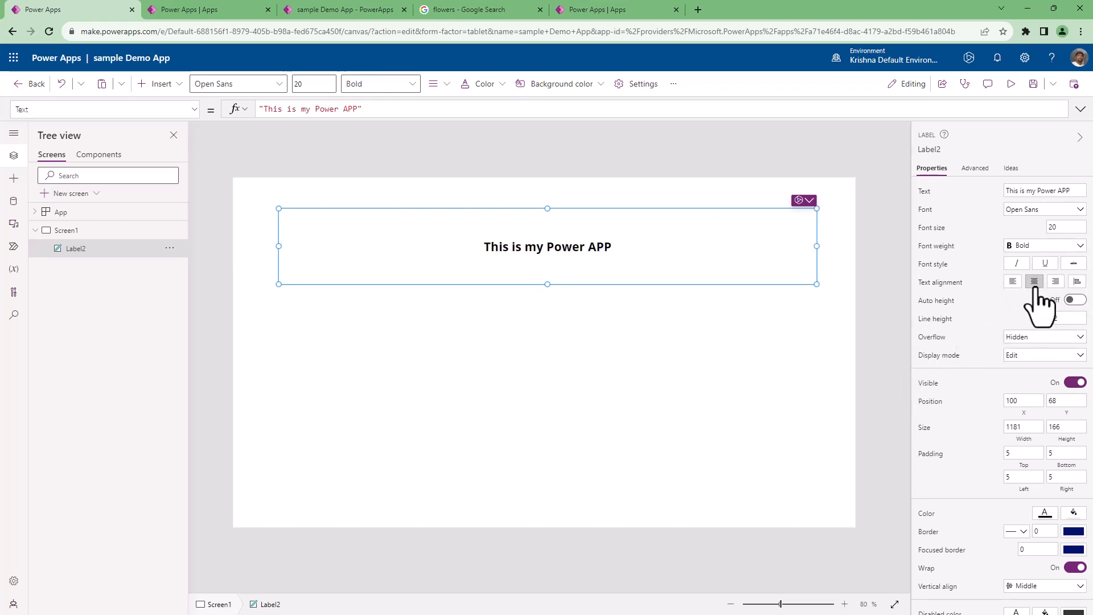
Enlarge the title label's font size to 50, trying 35 first.
left_click(1075, 227)
type("35")
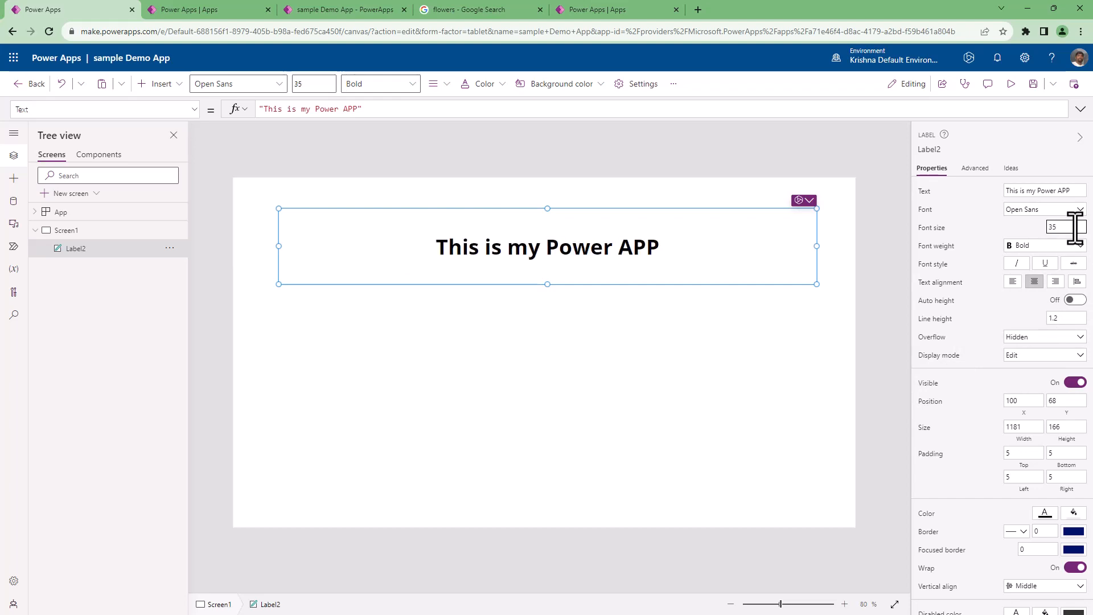
left_click(1075, 227)
type("50")
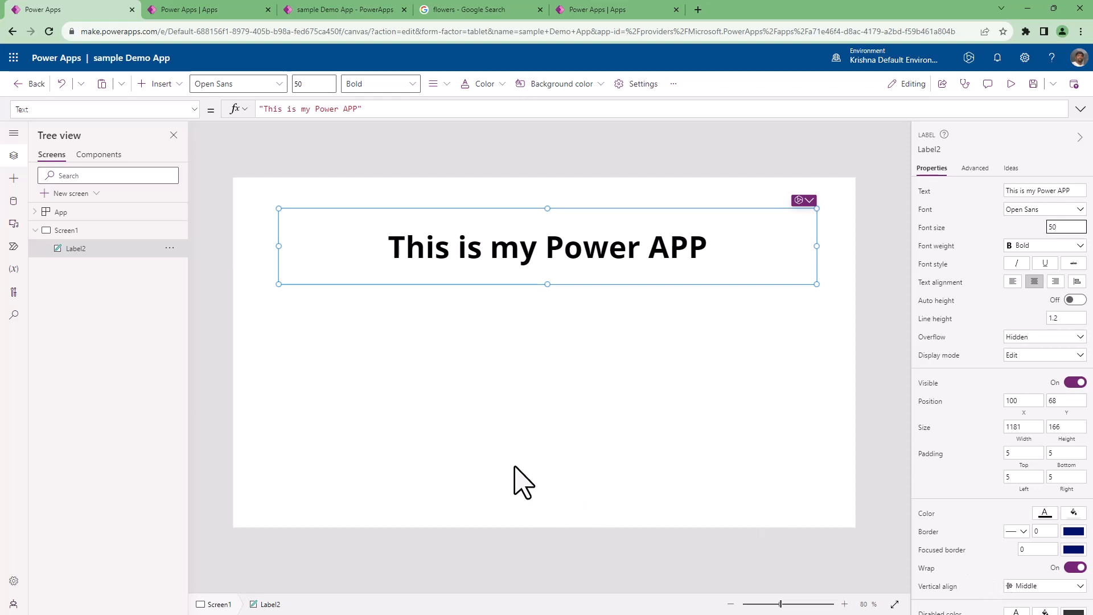
Fill Screen1 with a light grey theme colour and check the title label against it.
left_click(515, 487)
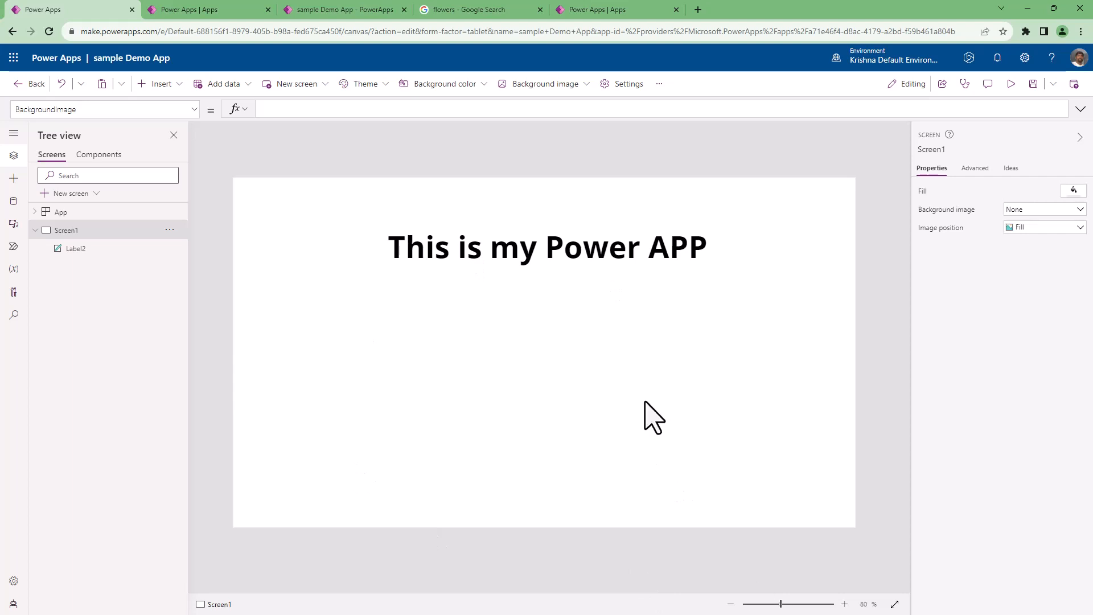
left_click(1073, 190)
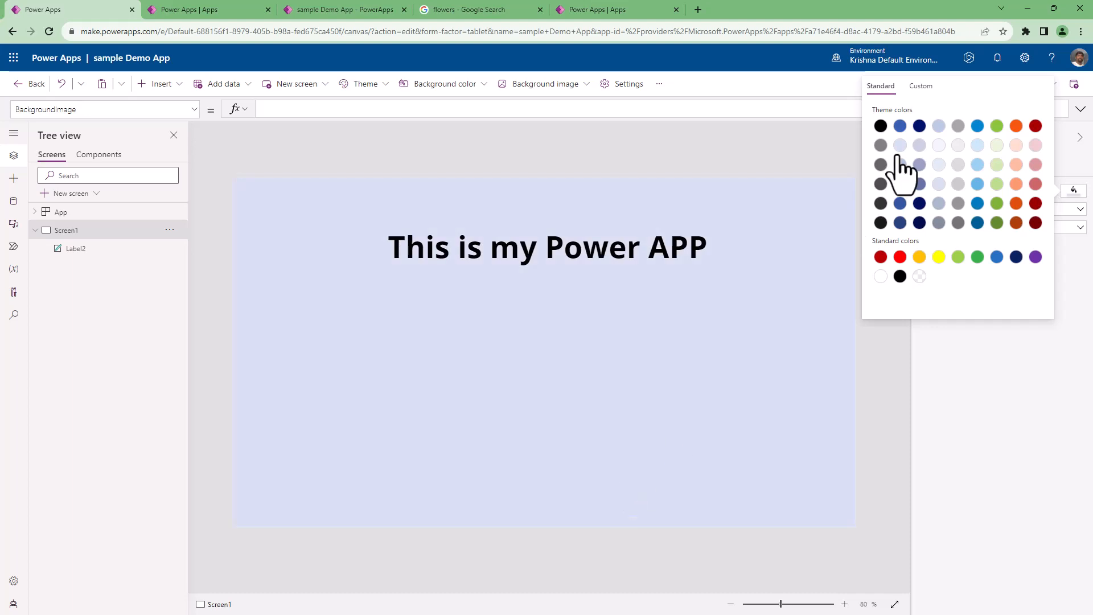
left_click(622, 456)
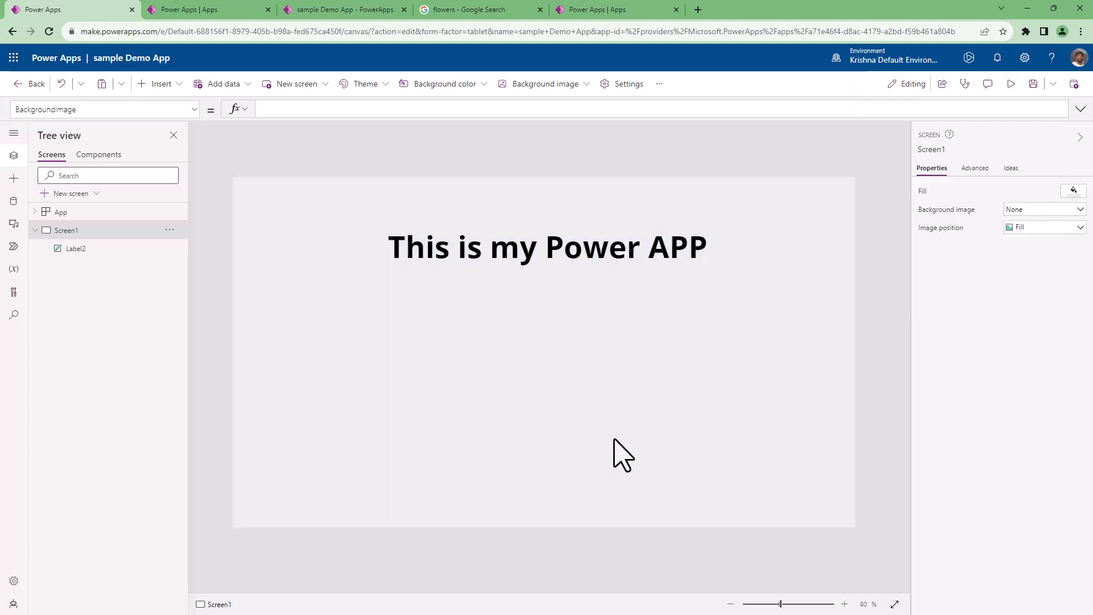
left_click(556, 268)
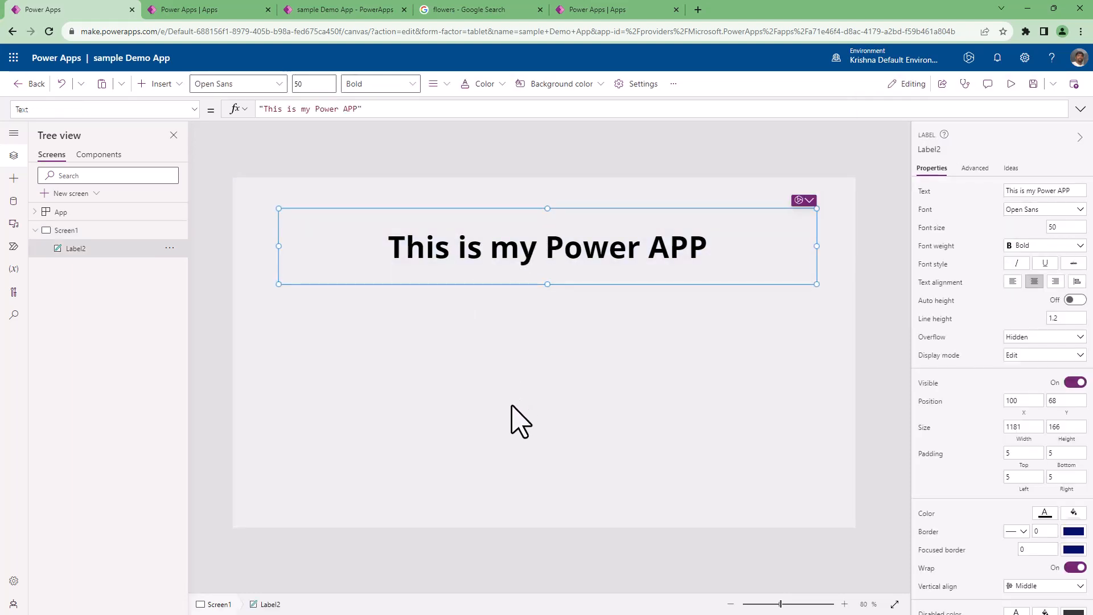
left_click(513, 424)
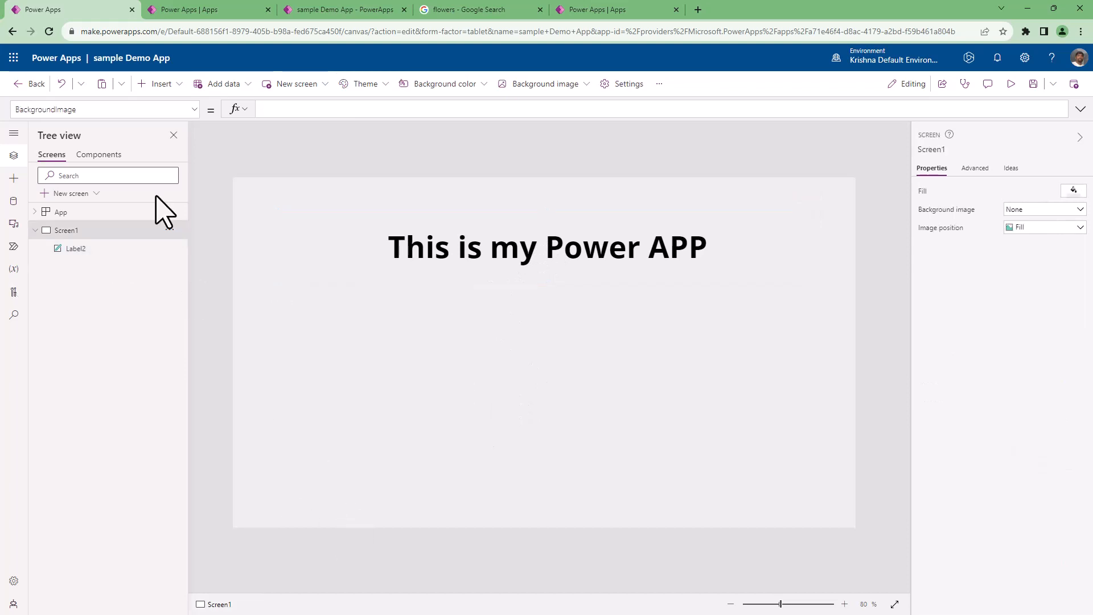
Insert a second text label about 1152 wide by 166 high below the title, at about X 116, Y 304.
left_click(161, 85)
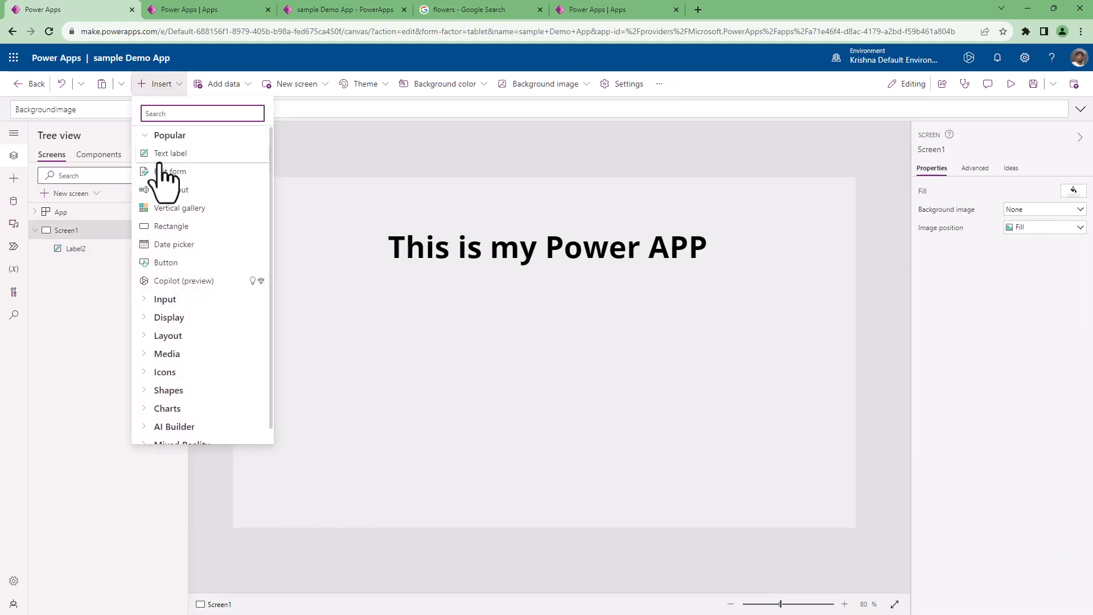
left_click(162, 159)
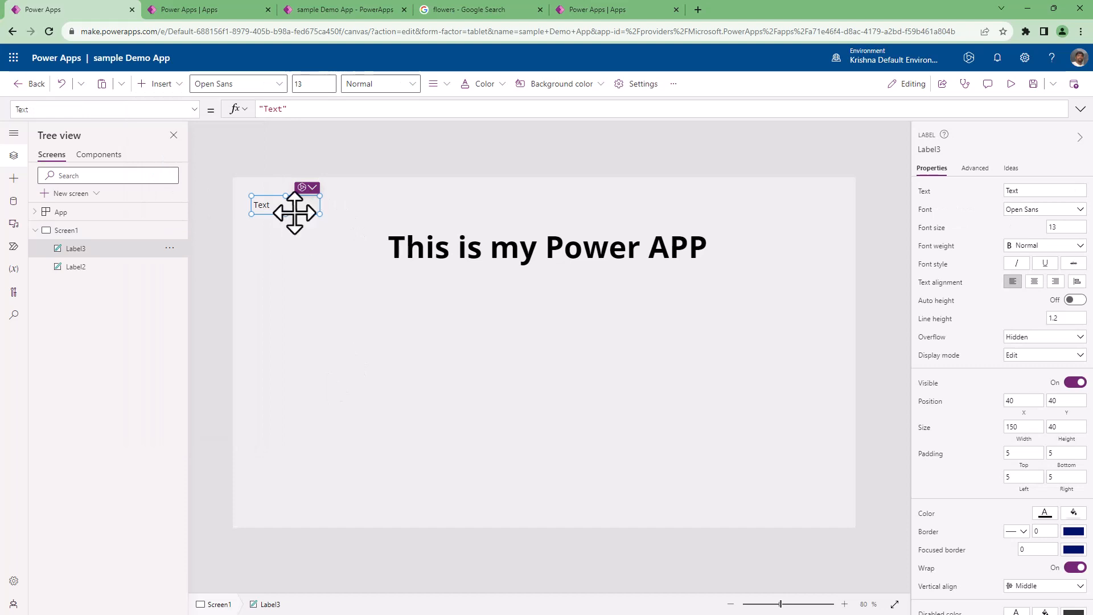
left_click_drag(293, 212, 811, 392)
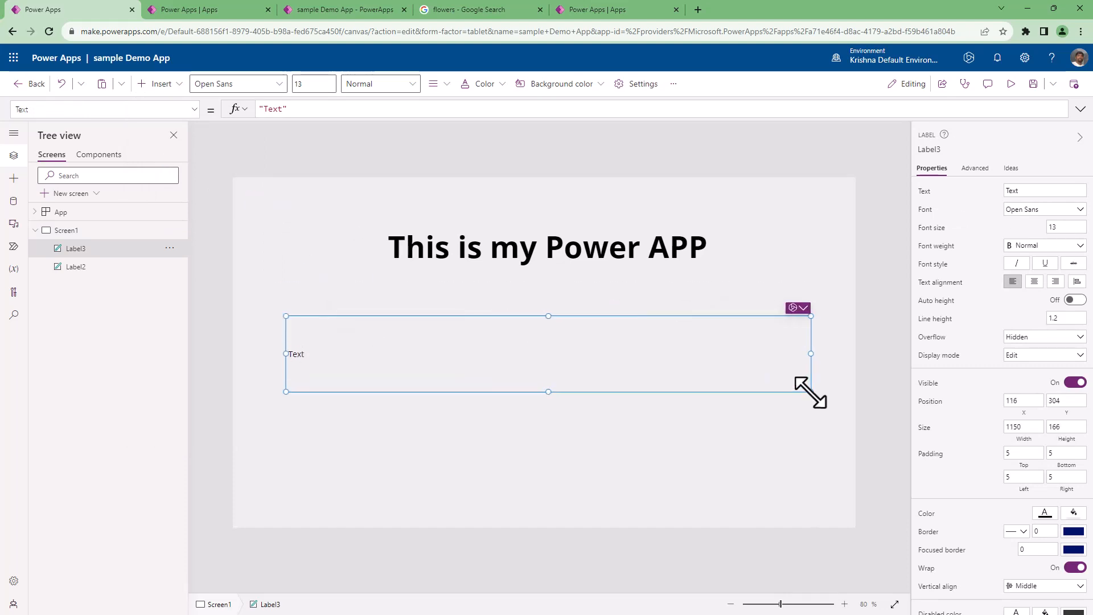
Try entering an app description and random filler characters as the second label's text.
left_click(1022, 191)
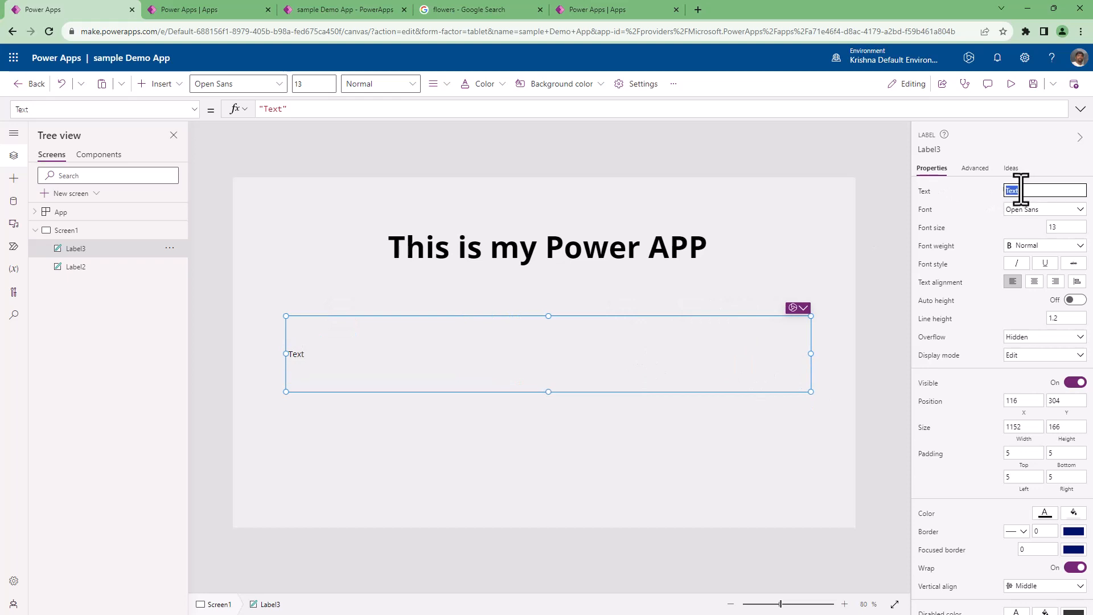
type("This is a")
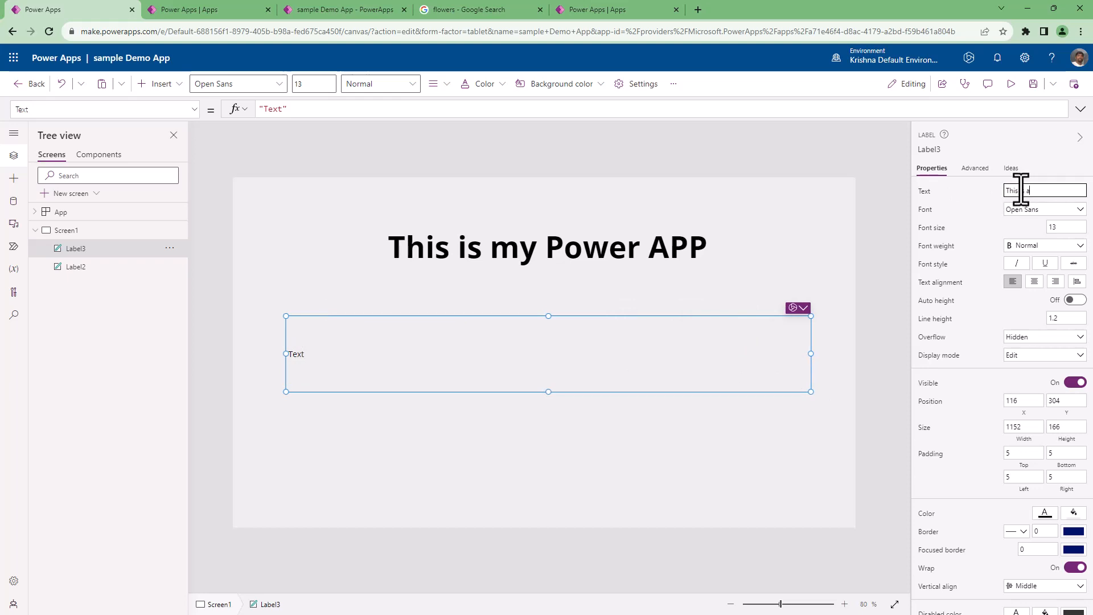
type("sample app t")
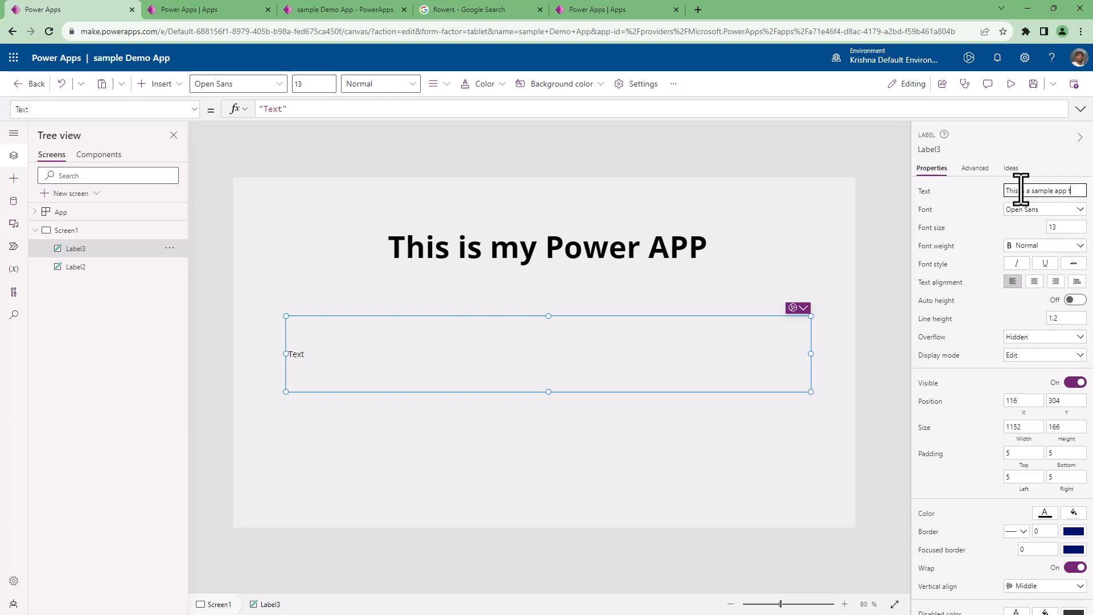
type("o understand the")
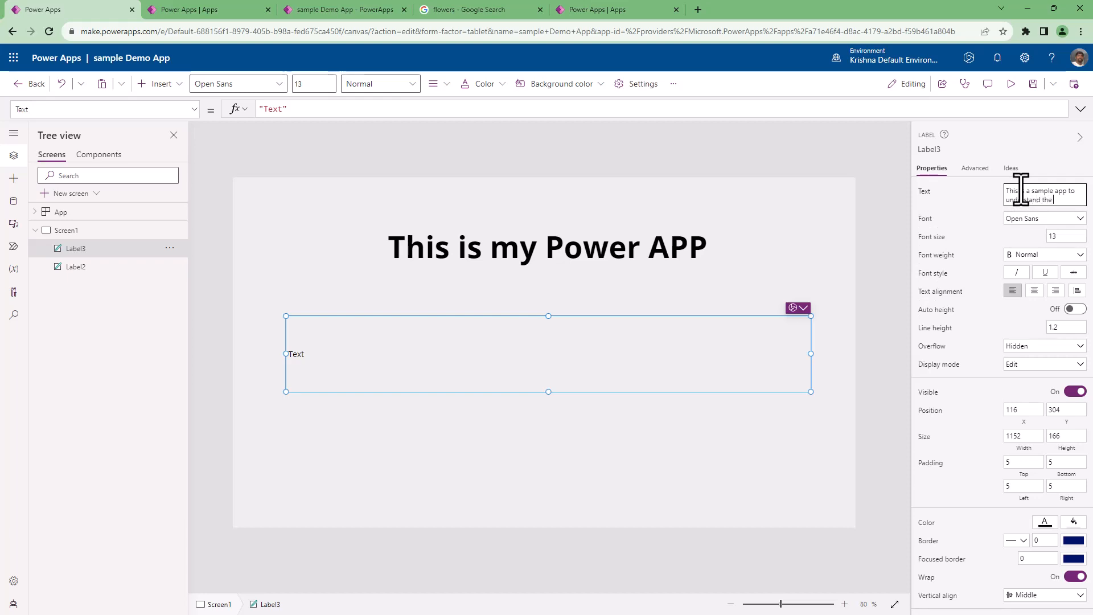
type("as")
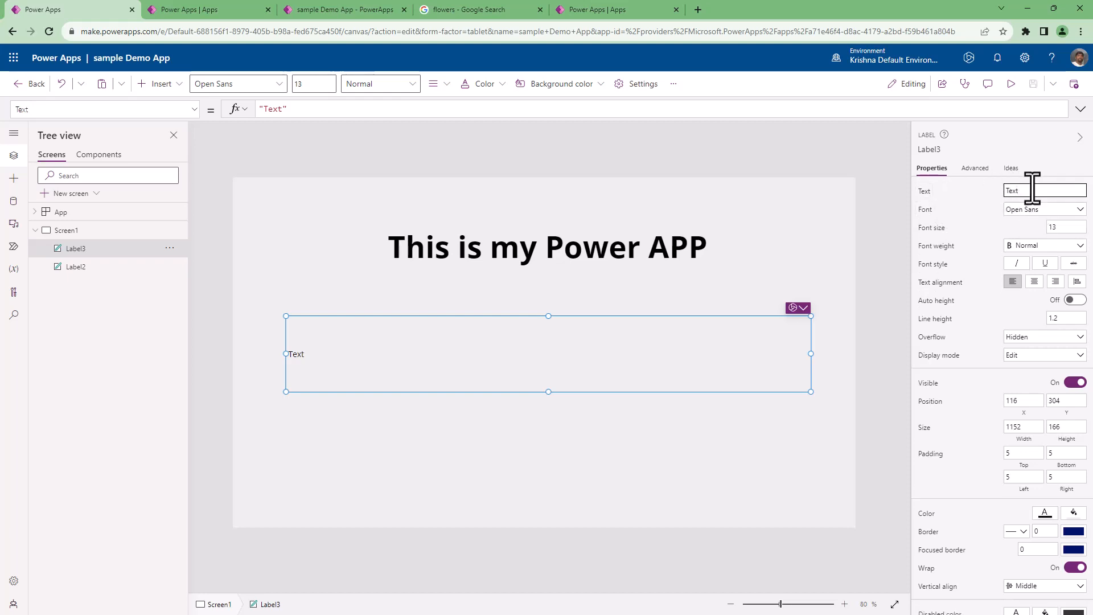
type("fdsfsdf sgf sdfs fsd")
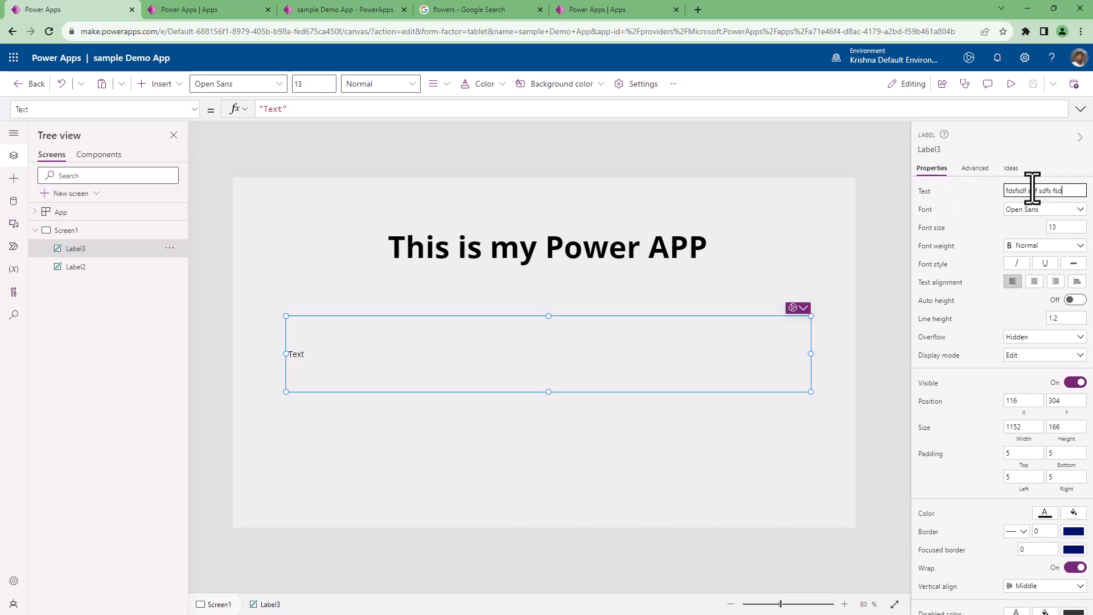
type("f sdf sdfs fsd fs sgfdgd fdgfd  dgf")
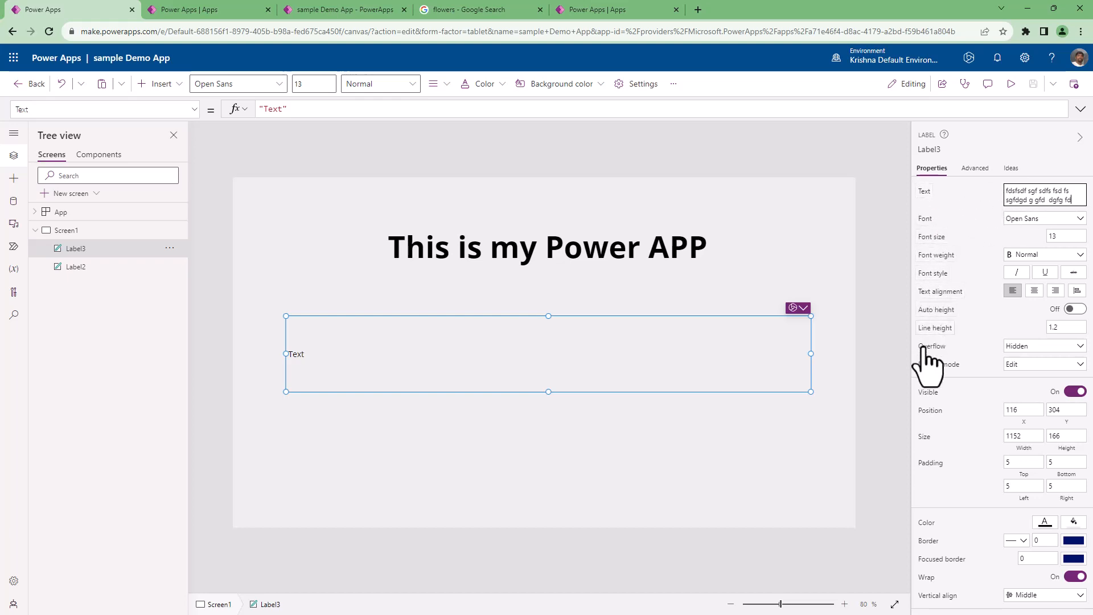
left_click(924, 195)
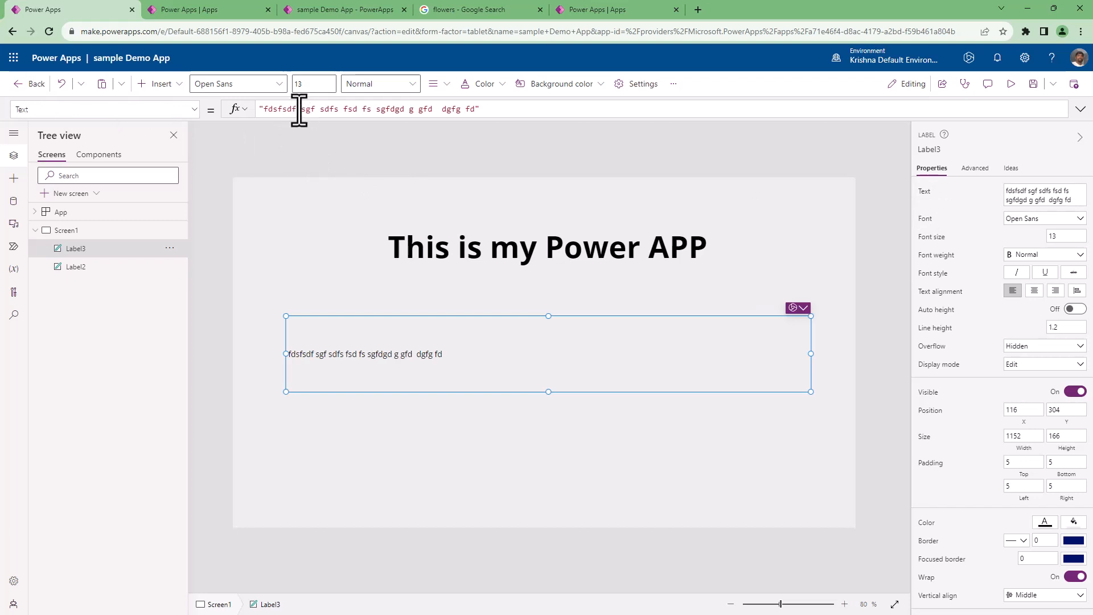
Set the second label's text formula to "This is a sample app to understand Power App properties and screens !!".
left_click(334, 108)
left_click_drag(263, 111, 476, 111)
type("this is")
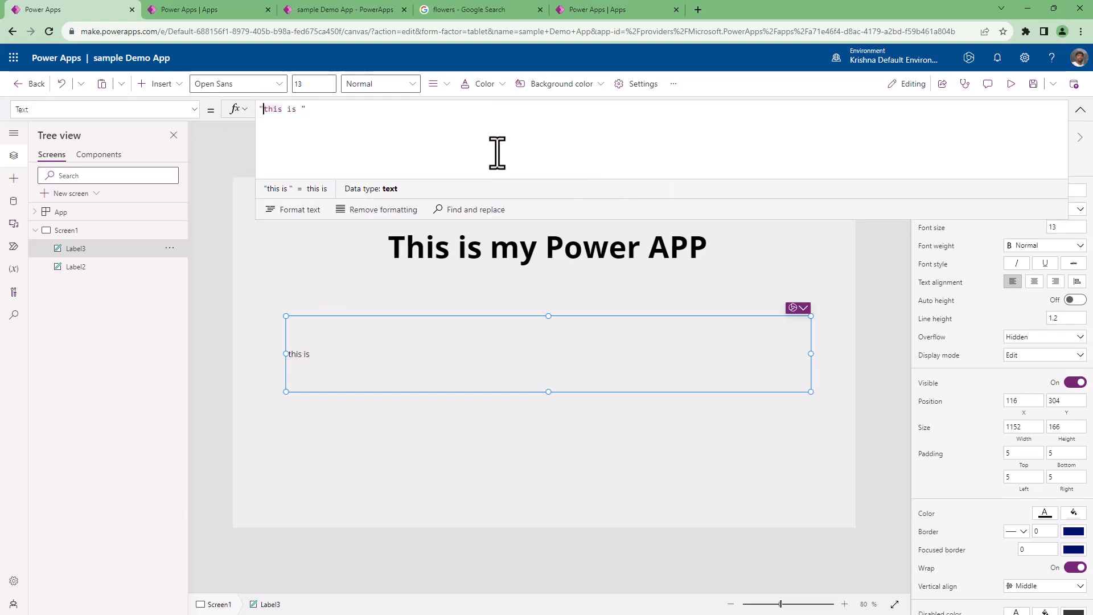
key("Delete")
key("End")
type("a sa")
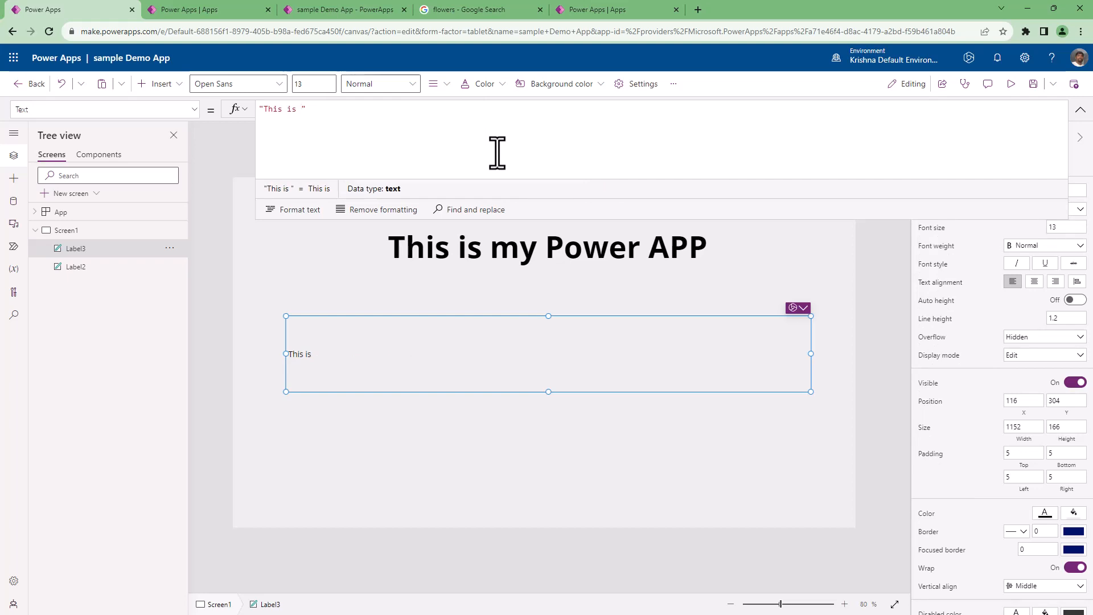
type("mple a")
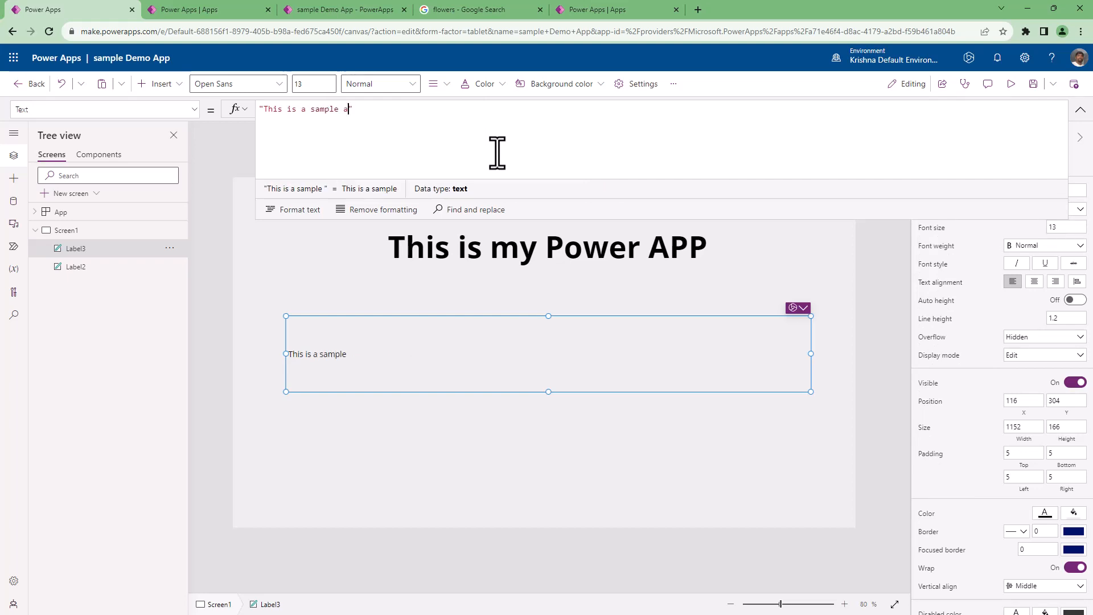
type("pp toi")
key("BackSpace")
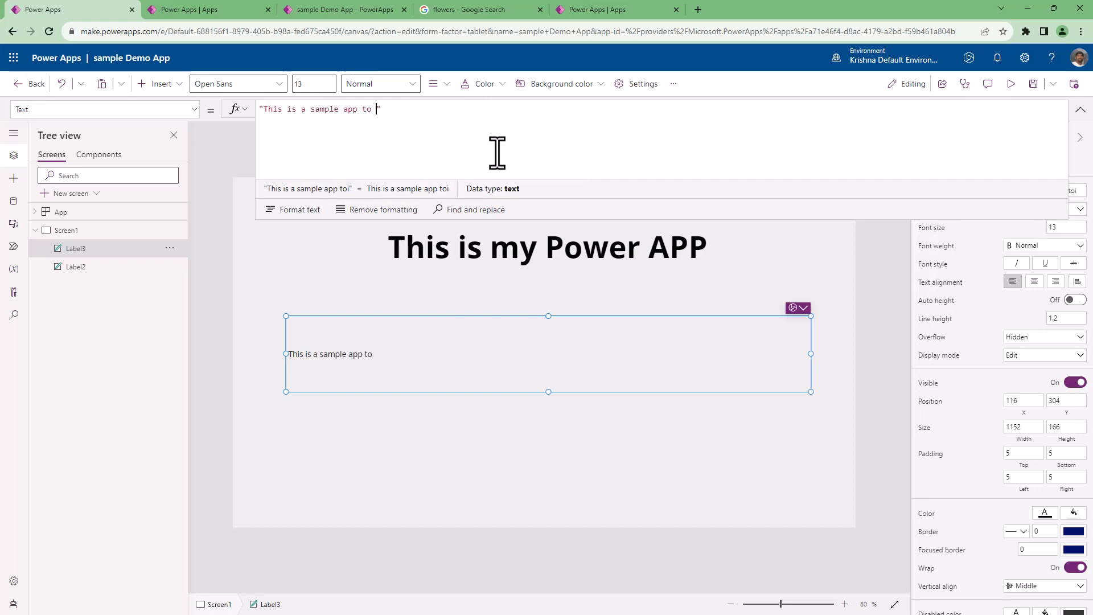
type("understand")
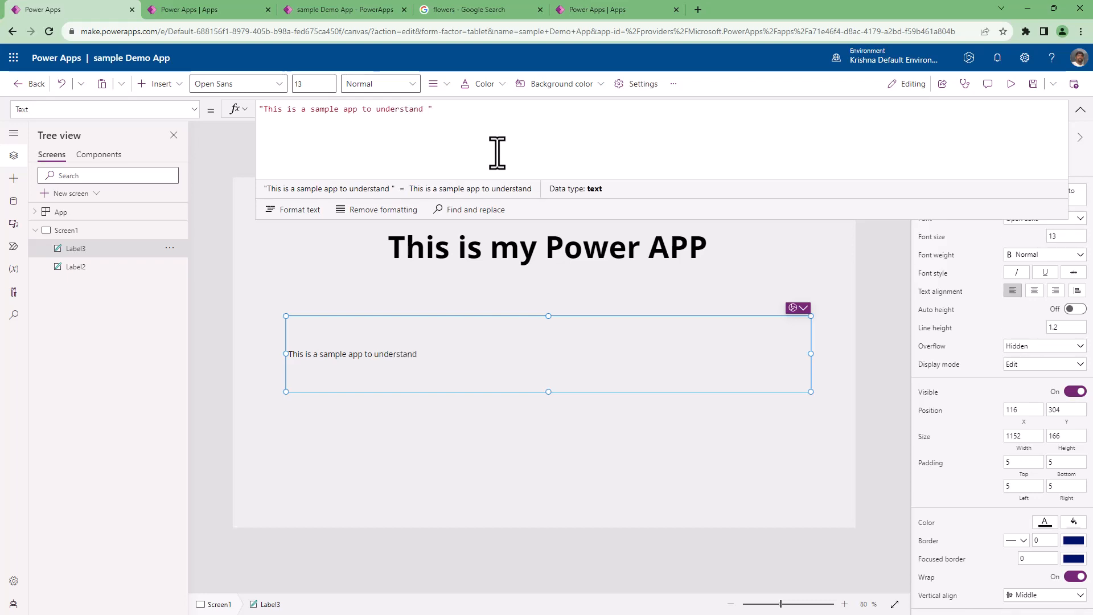
type(" Power App ")
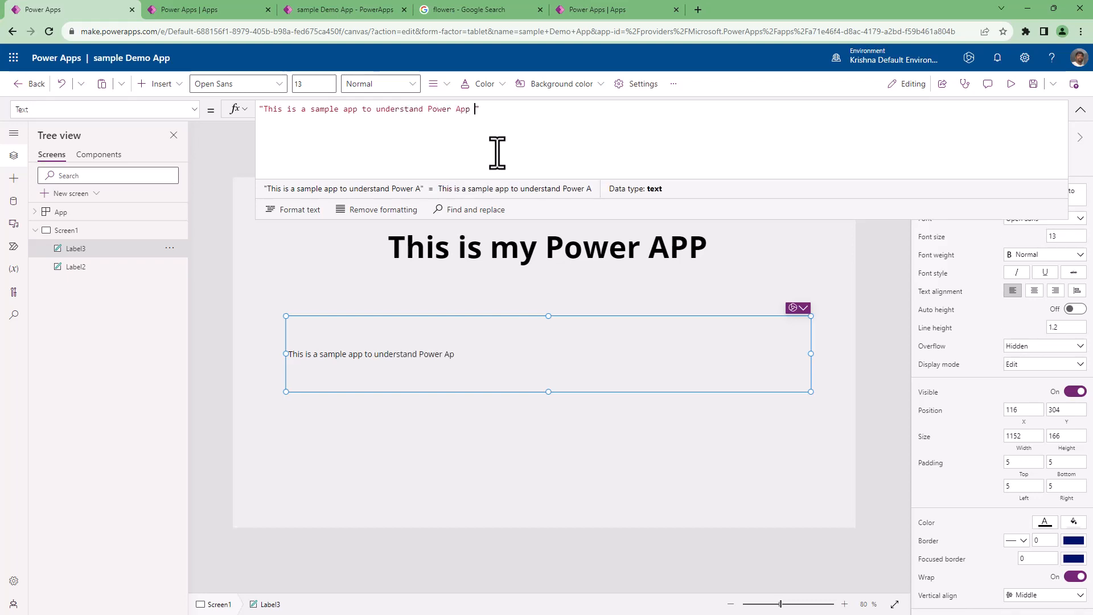
type("properties and scre")
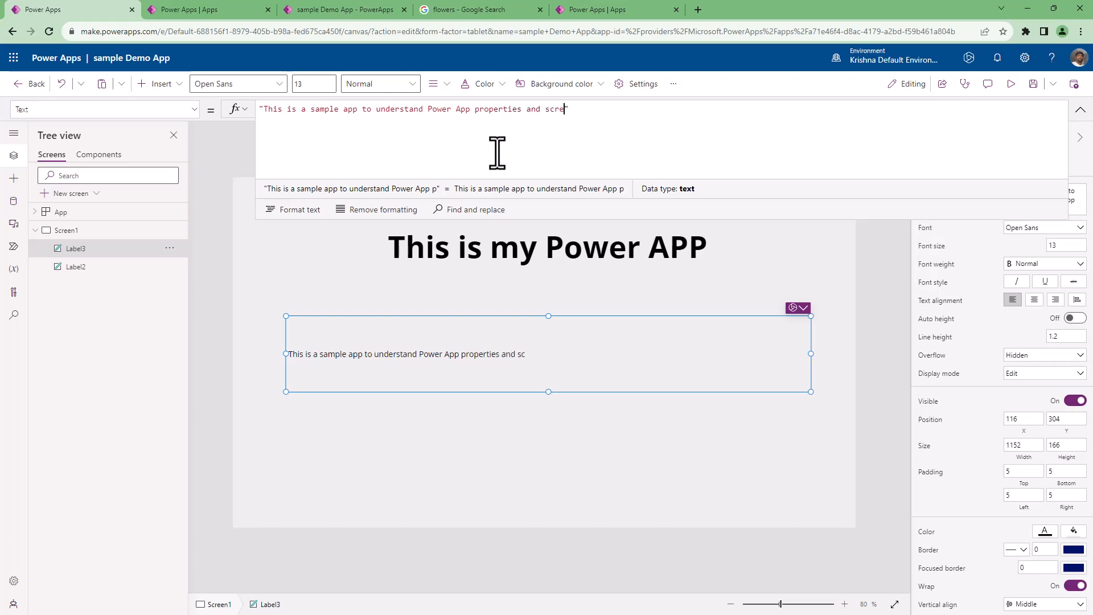
type("ssn")
key("BackSpace")
key("BackSpace")
key("BackSpace")
type("ens !!")
left_click(498, 417)
Centre the description label's text, deselect the label and collapse the expanded formula editor.
left_click(486, 367)
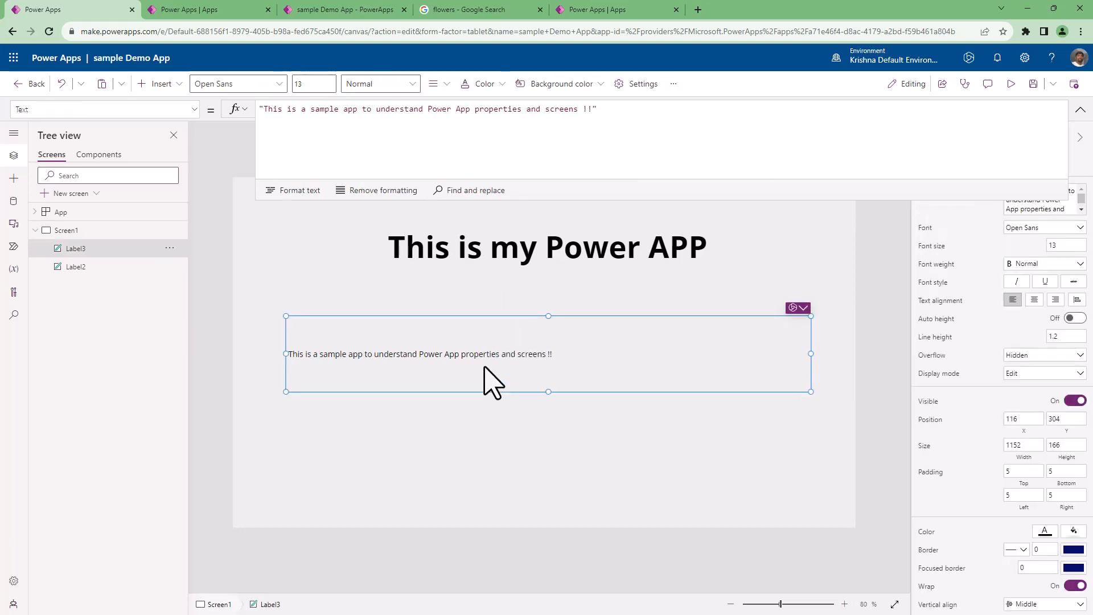
left_click(1035, 300)
left_click(629, 450)
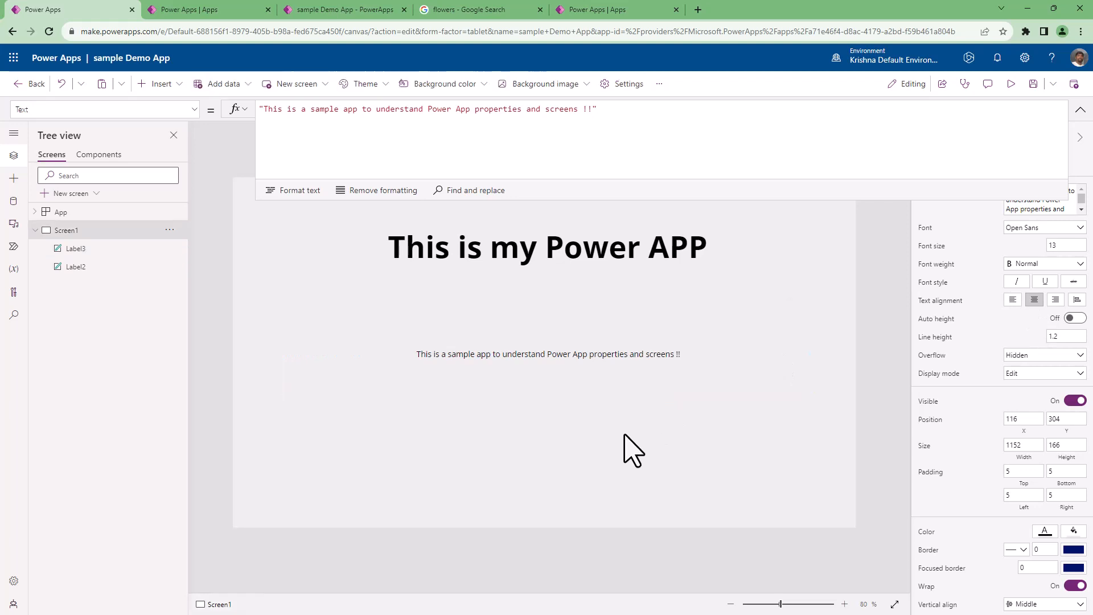
left_click(1080, 110)
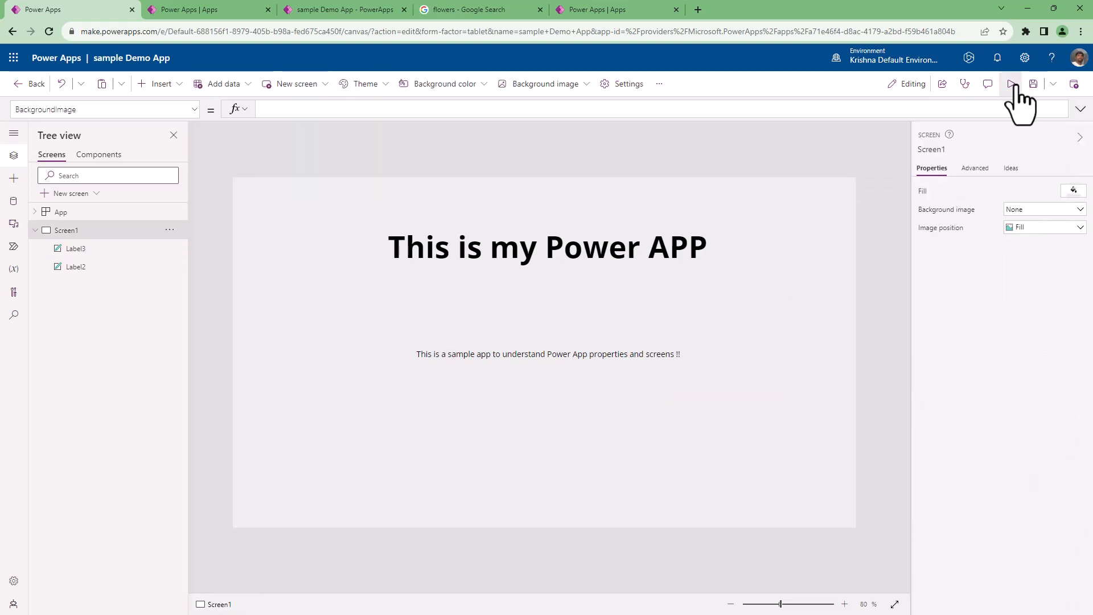
Preview the app and display it at the Apple iPad mini tablet size.
left_click(1012, 84)
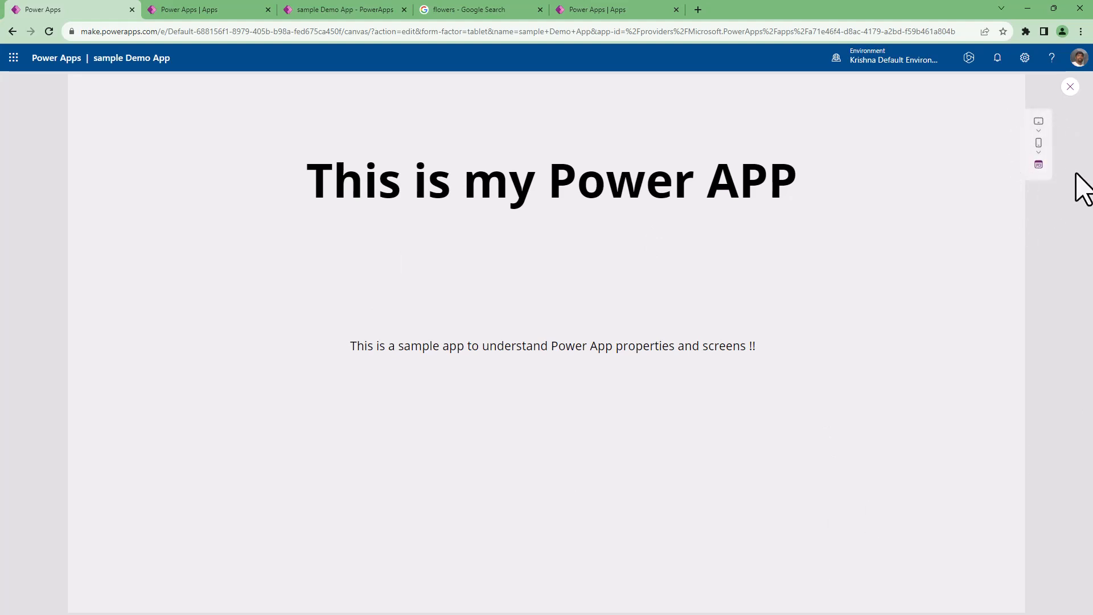
left_click(1040, 132)
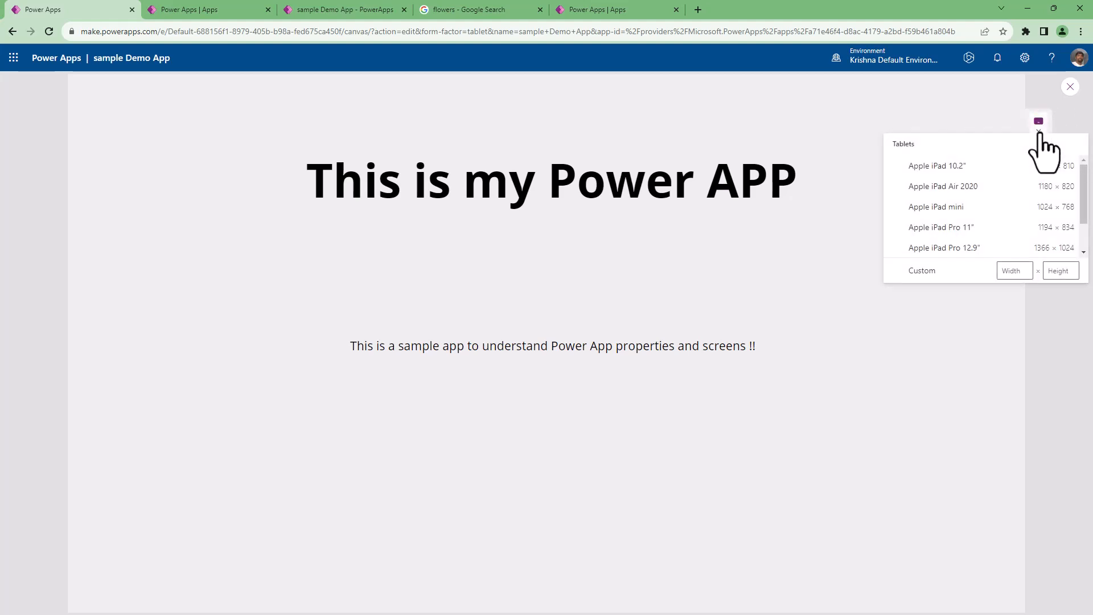
scroll(961, 206, "down", 2)
scroll(958, 191, "up", 2)
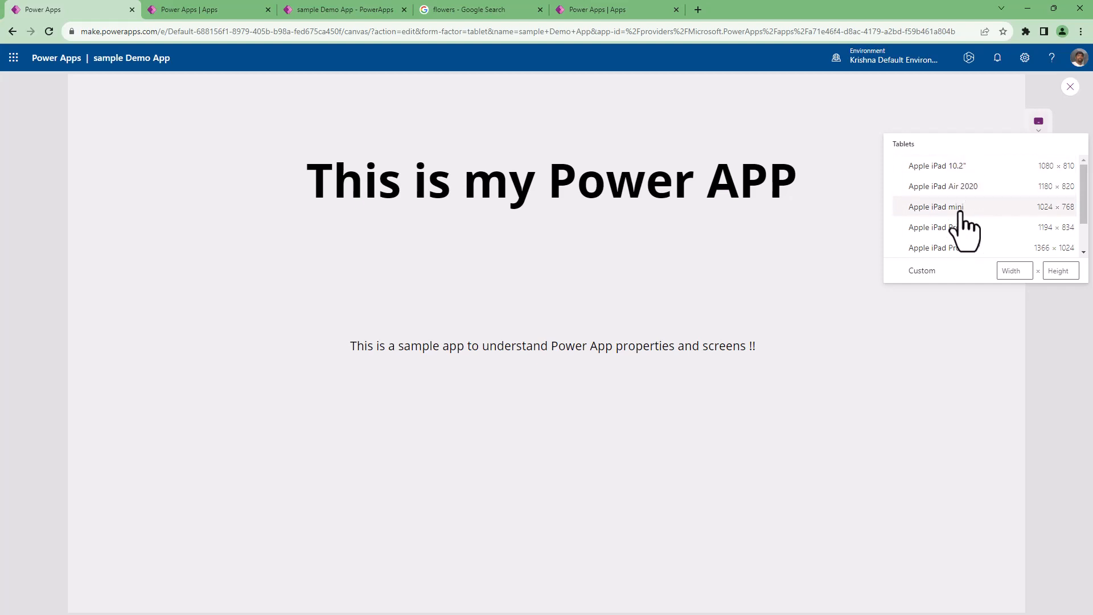
left_click(961, 211)
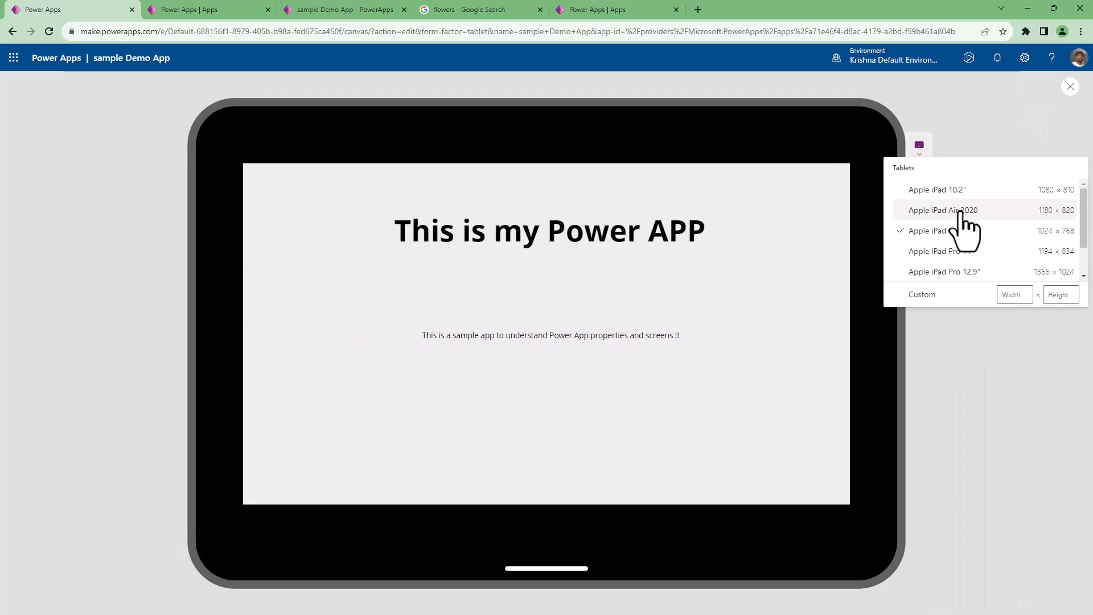
Check the preview on other tablets, including the Samsung Galaxy Tab Active3 and the Apple iPad Pro 12.9".
scroll(962, 239, "down", 1)
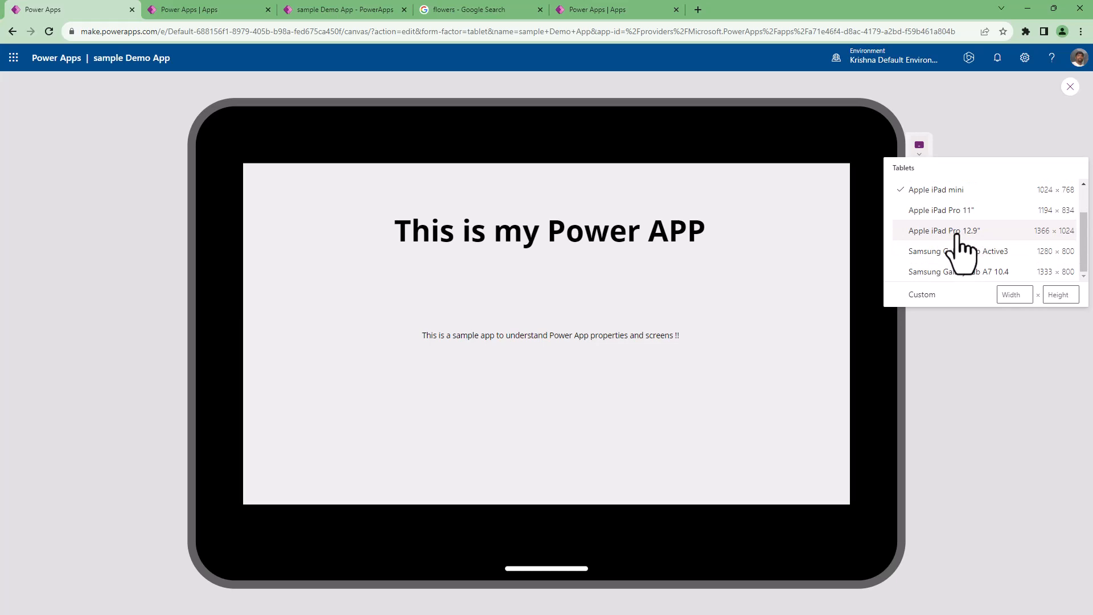
left_click(949, 252)
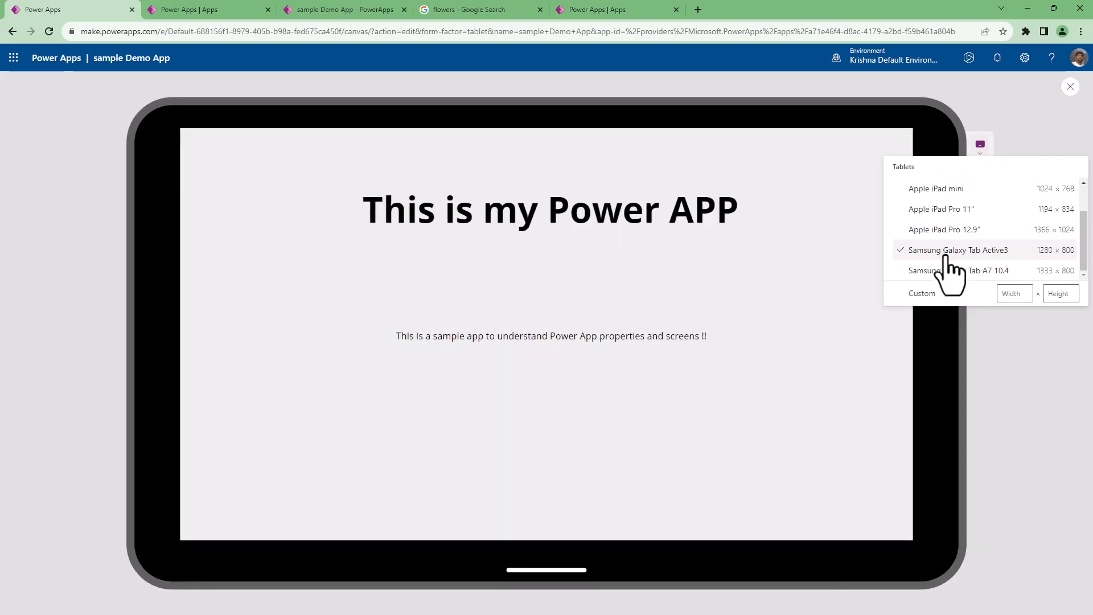
left_click(938, 210)
left_click(938, 229)
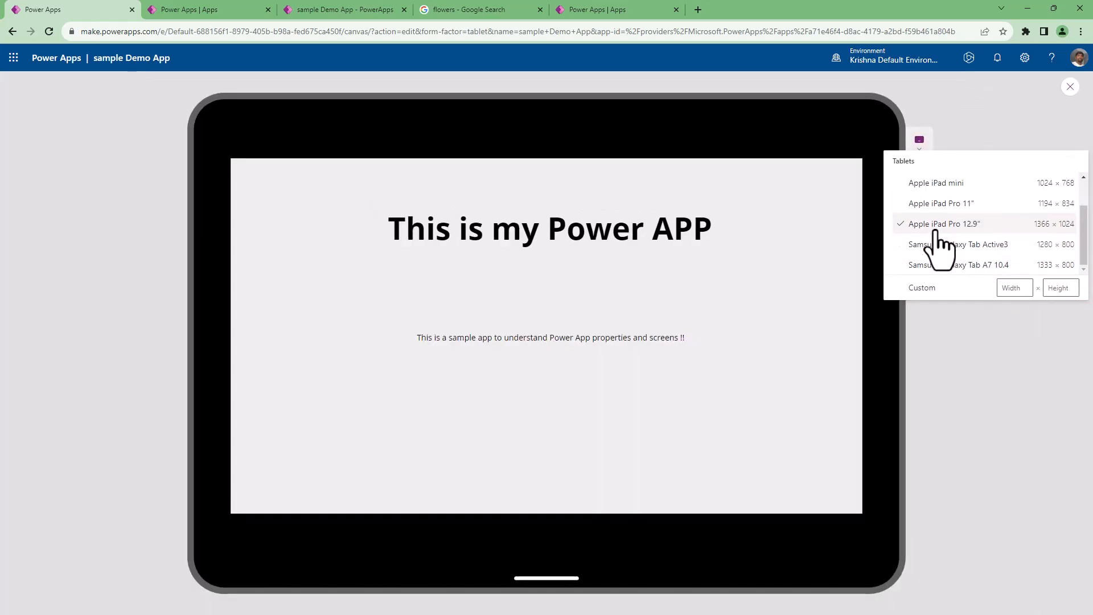
scroll(946, 217, "up", 2)
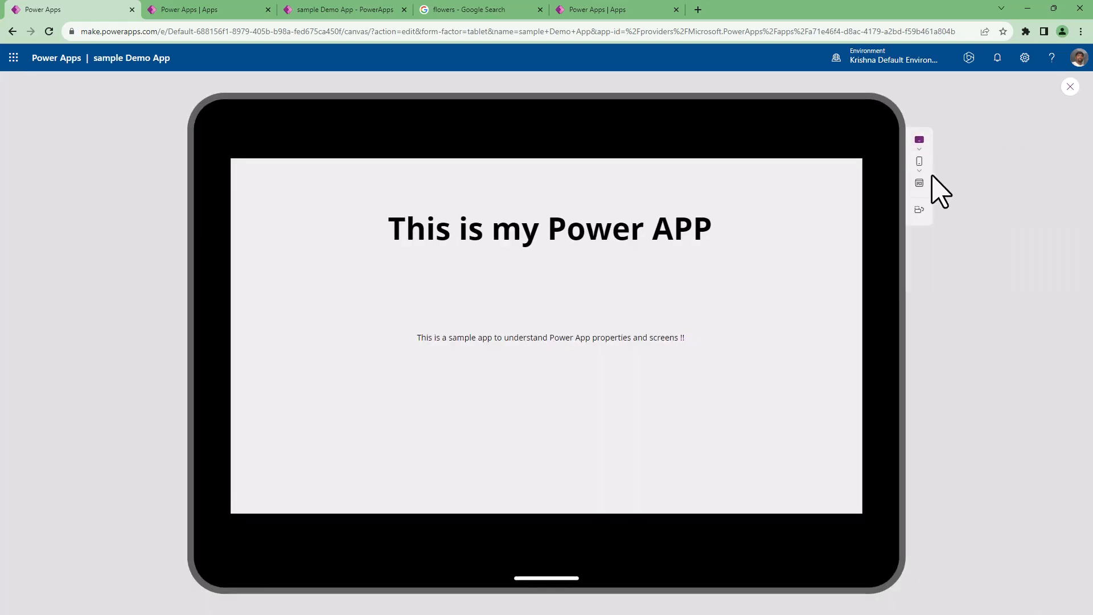
Check the app preview at the Apple iPhone 11 and Samsung Galaxy A53 5G phone sizes.
left_click(919, 170)
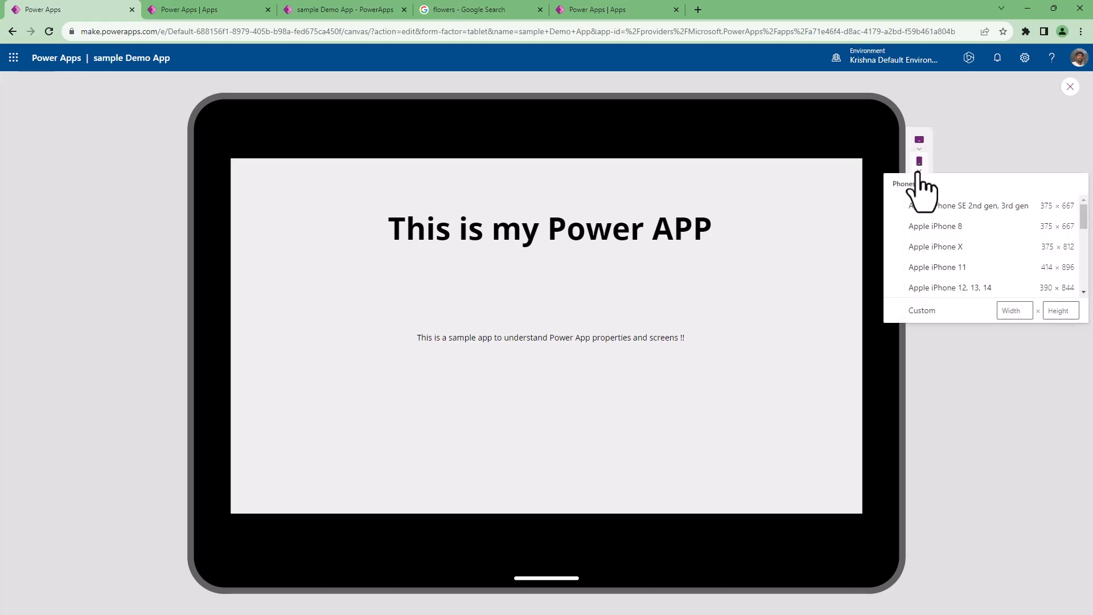
left_click(934, 267)
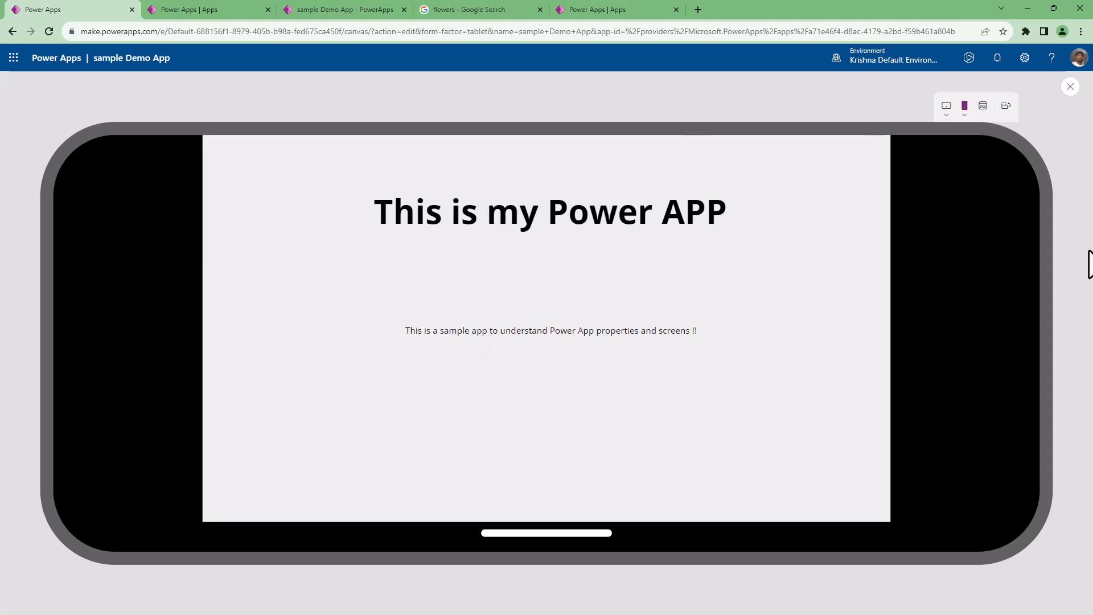
left_click(965, 112)
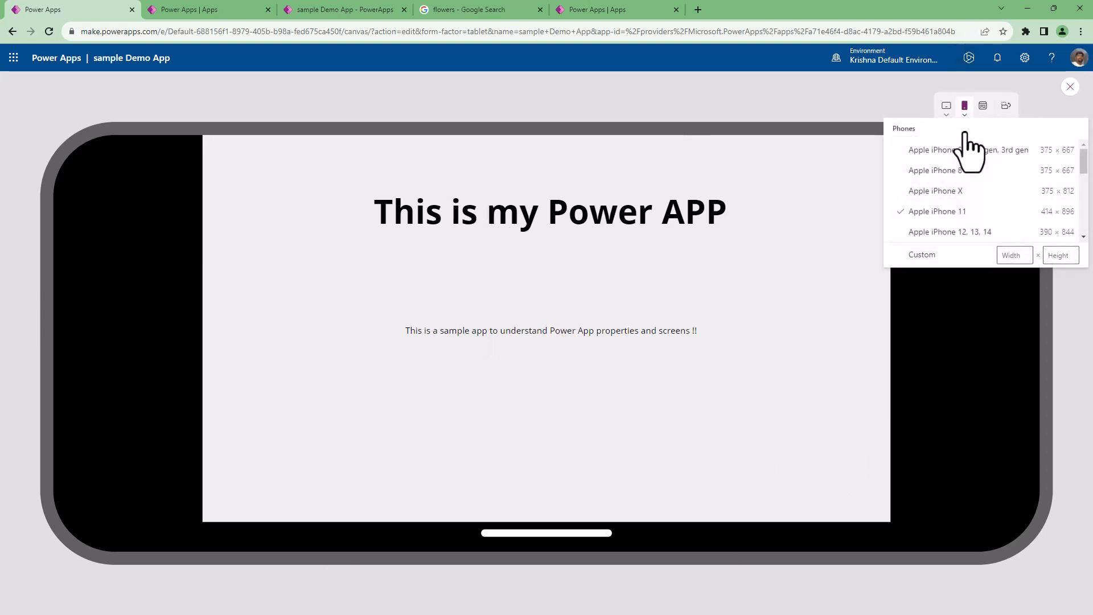
scroll(935, 237, "down", 3)
scroll(934, 238, "down", 2)
left_click(941, 214)
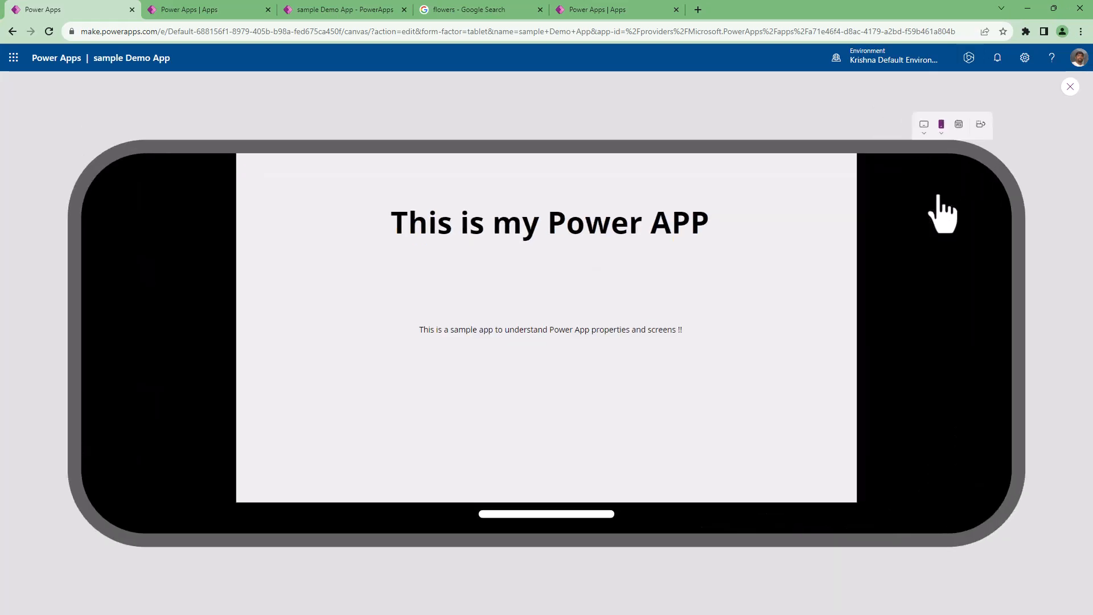
left_click(963, 117)
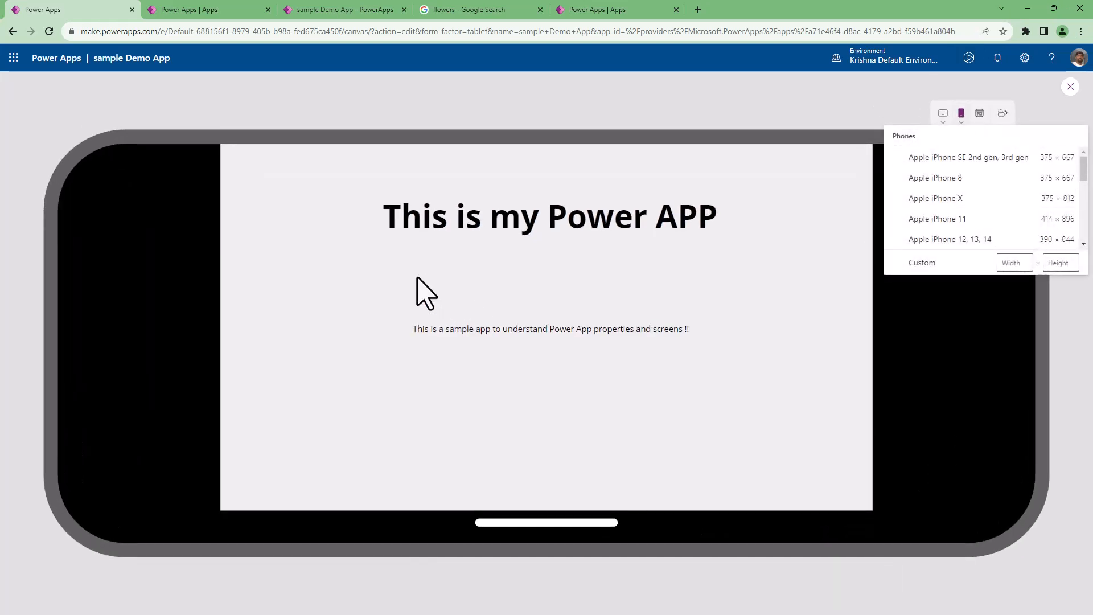
left_click(223, 154)
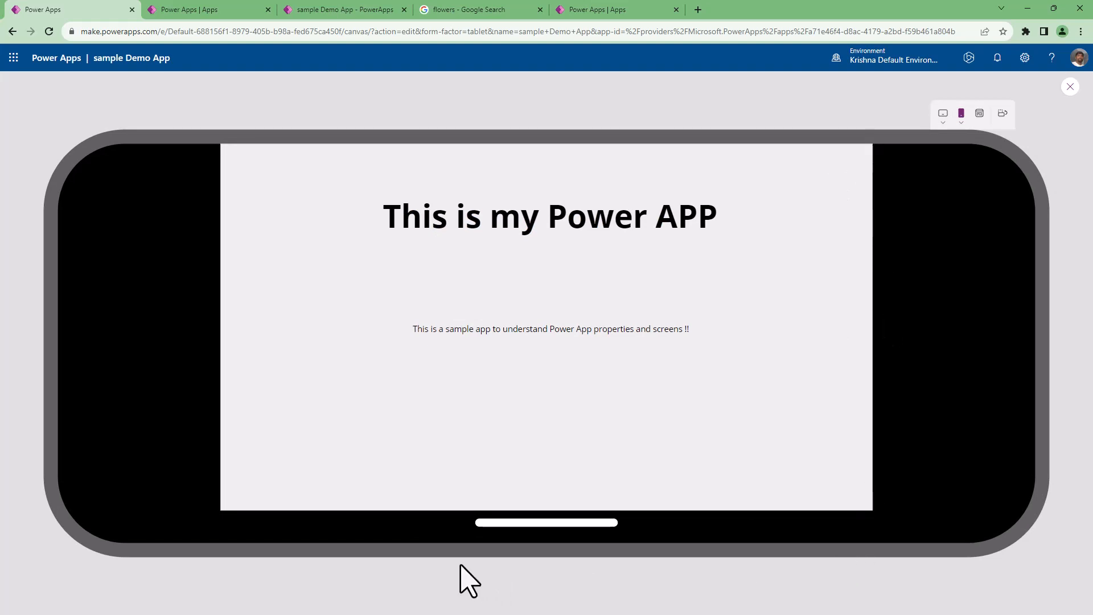
Check the app preview at the Xiaomi Redmi Note 11, Note 12 and Apple iPhone 8 phone sizes.
left_click(962, 120)
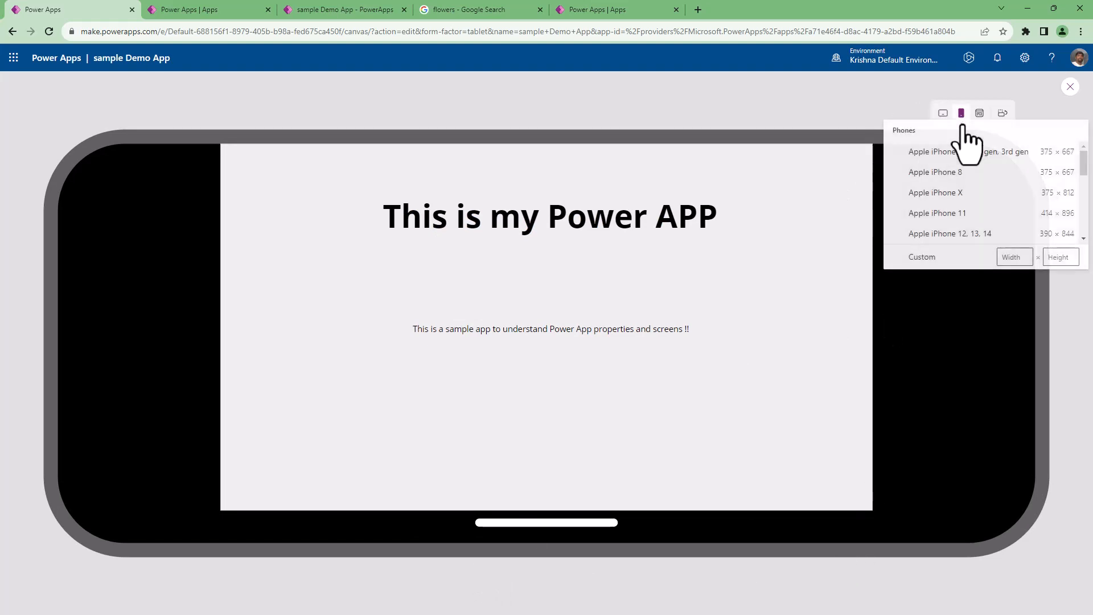
scroll(947, 243, "down", 3)
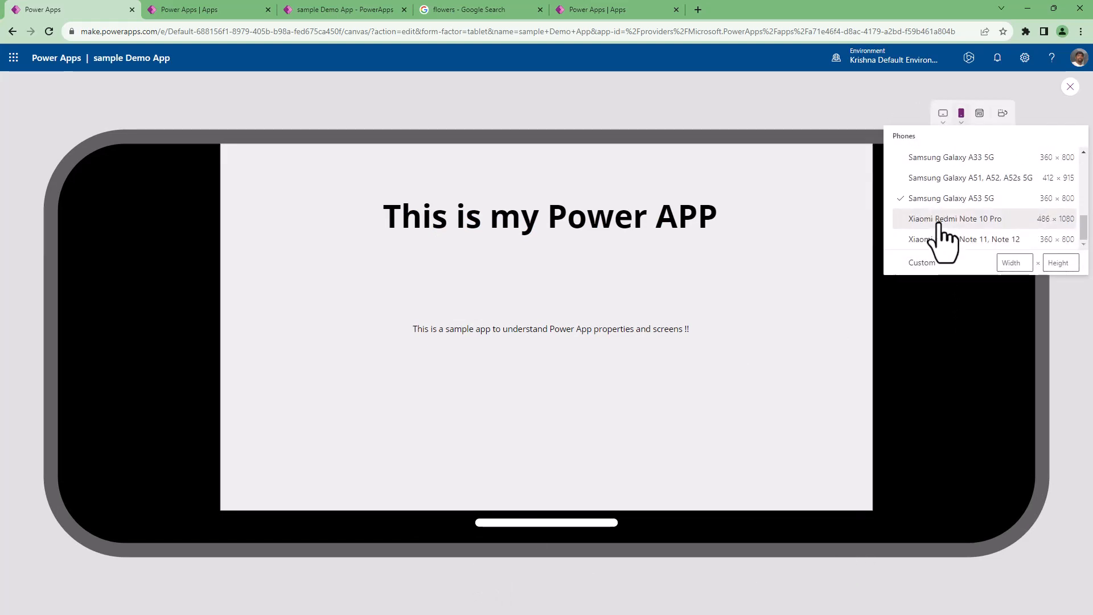
left_click(947, 242)
left_click(970, 113)
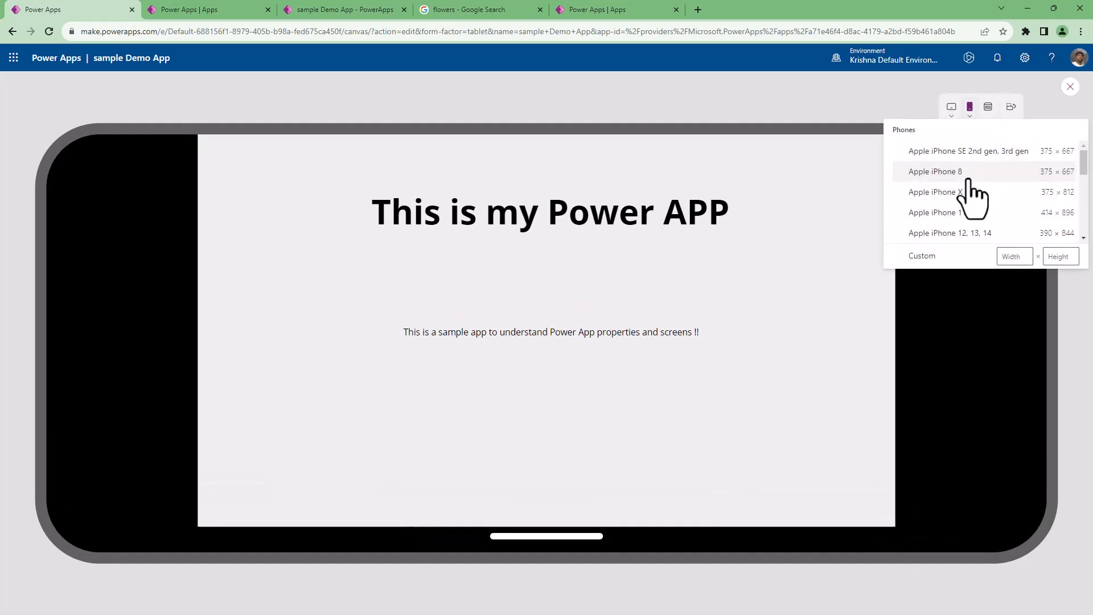
left_click(937, 171)
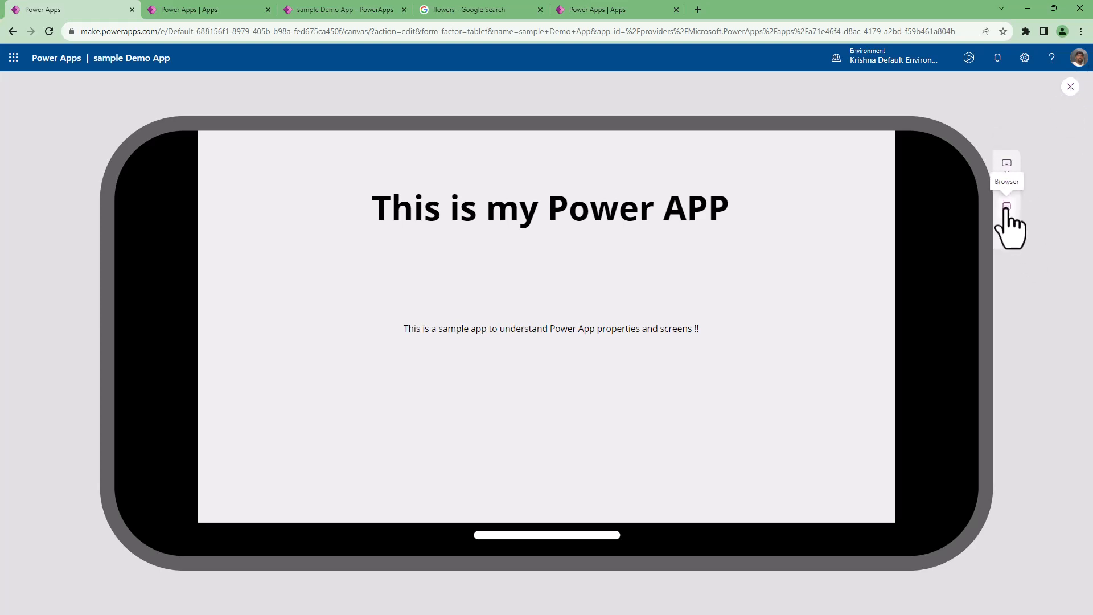
Look through the available tablet preview sizes, close the list and switch the phone preview's orientation.
left_click(1006, 171)
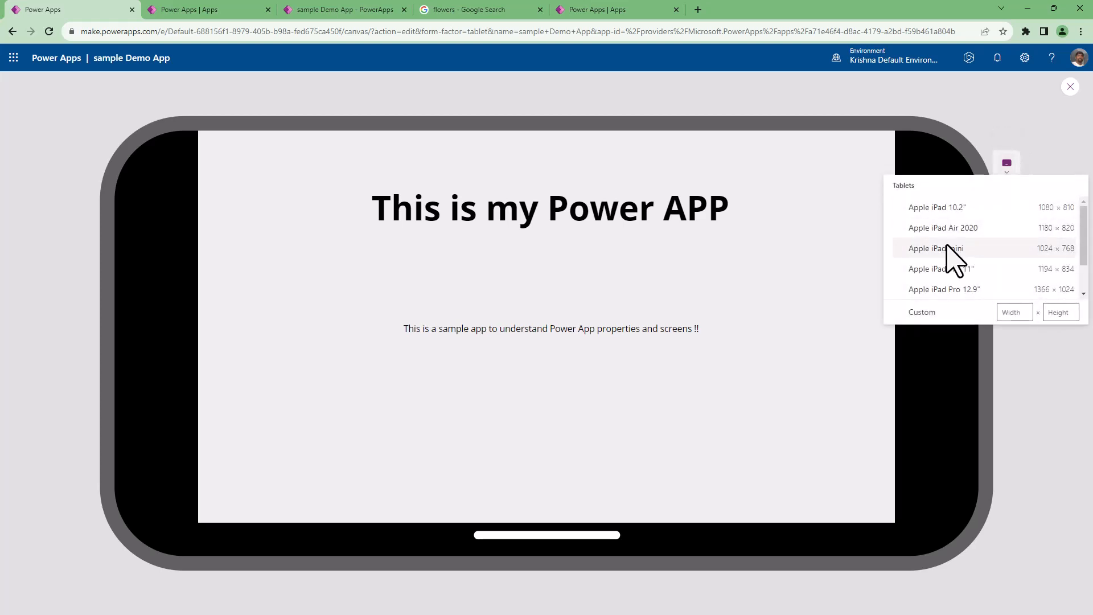
scroll(950, 251, "down", 2)
scroll(950, 253, "up", 2)
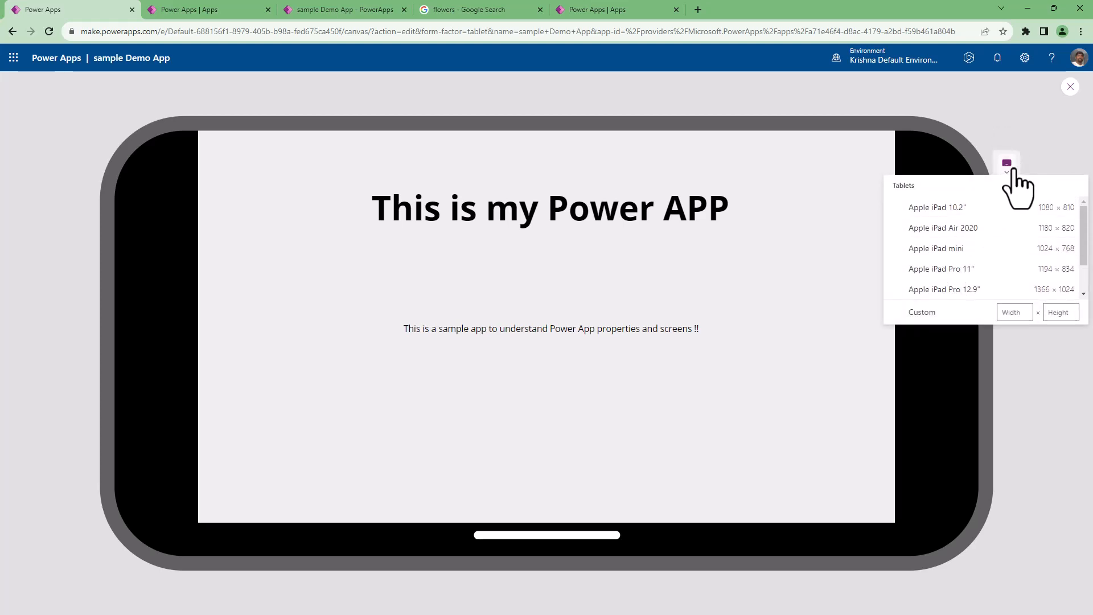
left_click(1009, 170)
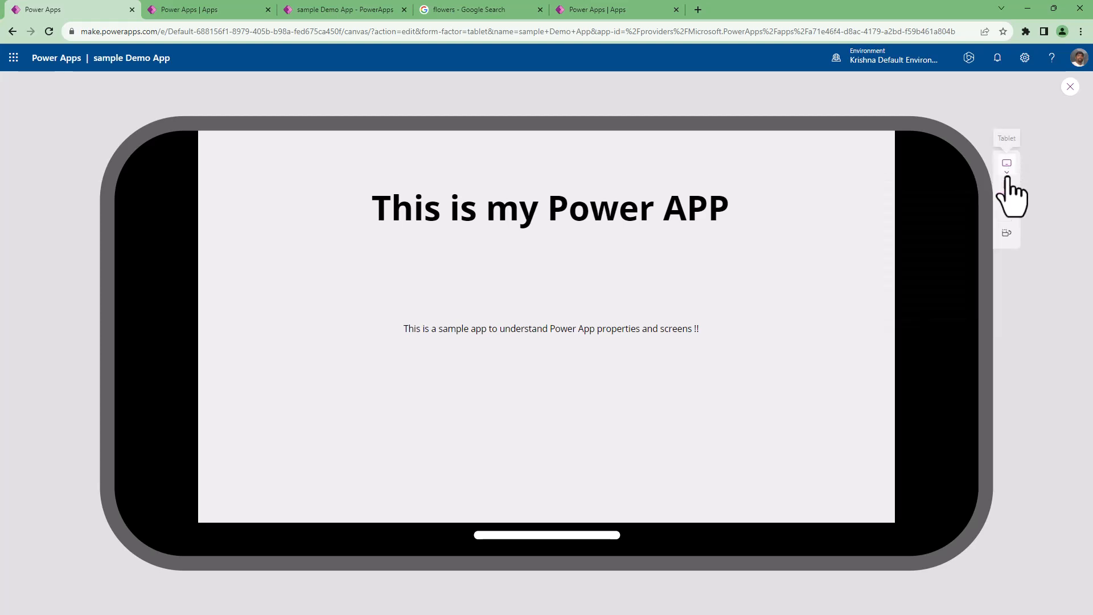
left_click(1008, 232)
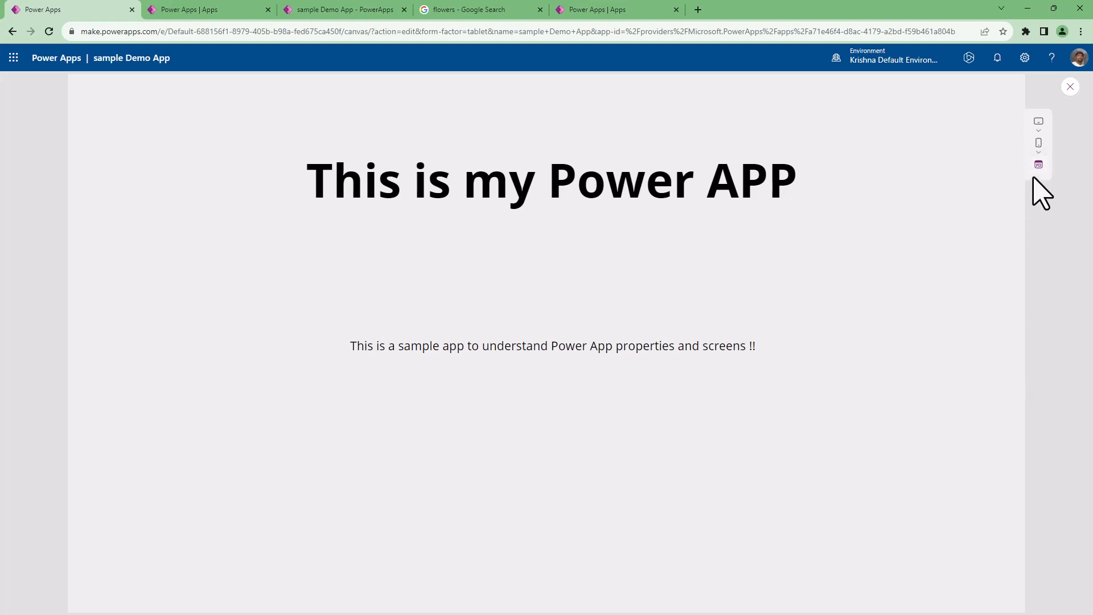
Display the app preview at a phone size in portrait and dismiss the notice about the narrow layout.
left_click(1038, 134)
left_click(1039, 131)
left_click(1039, 143)
left_click(941, 210)
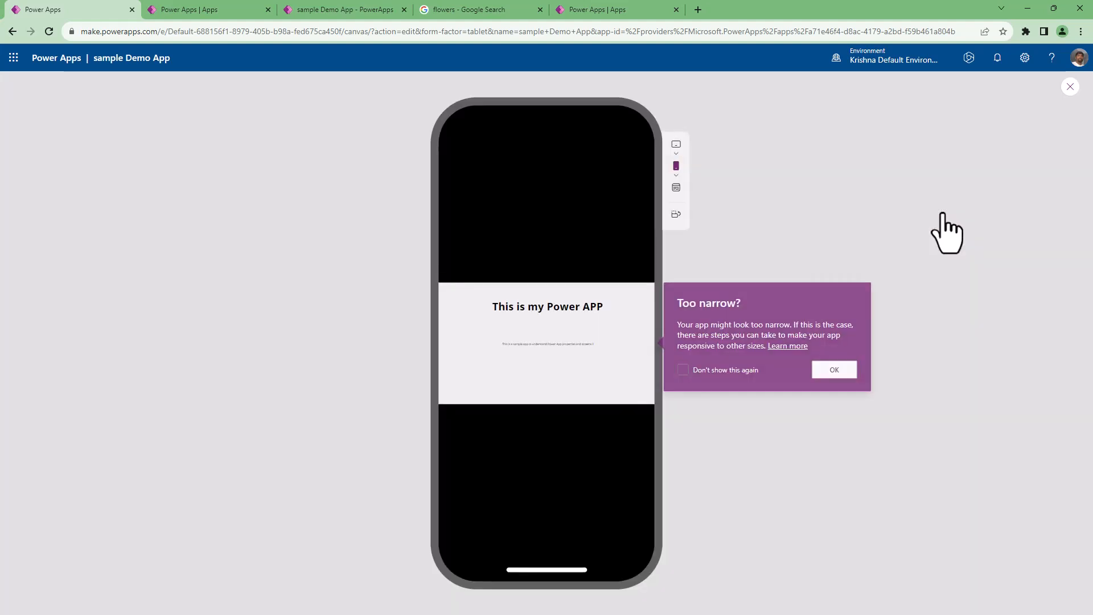
left_click(844, 367)
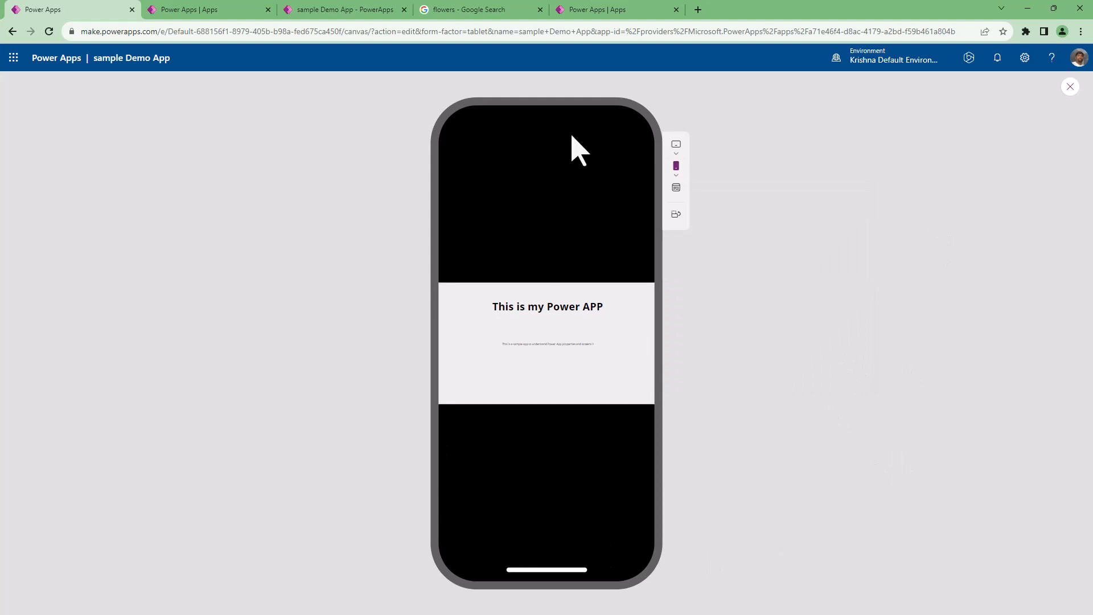
Compare the phone preview in landscape and portrait orientation, dismissing the notice about the narrow layout.
left_click(677, 215)
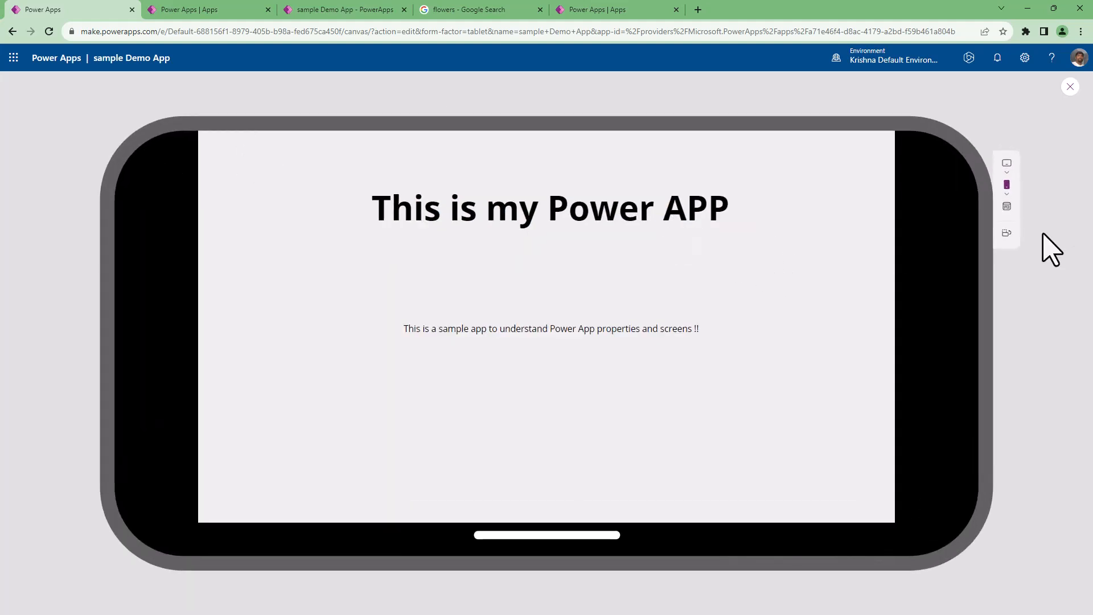
left_click(1006, 233)
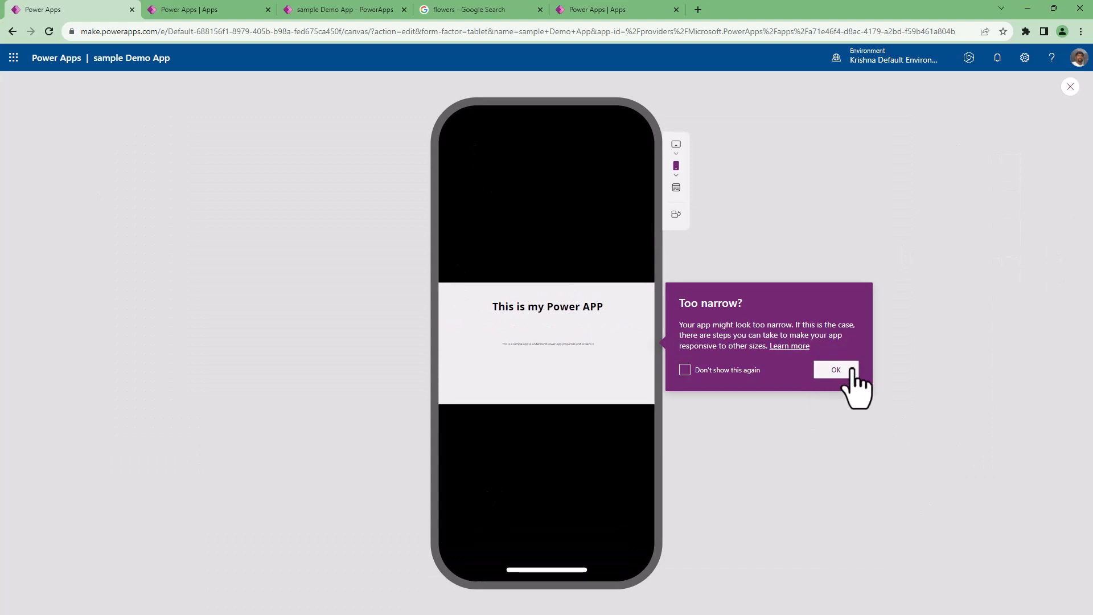
left_click(836, 370)
left_click(677, 215)
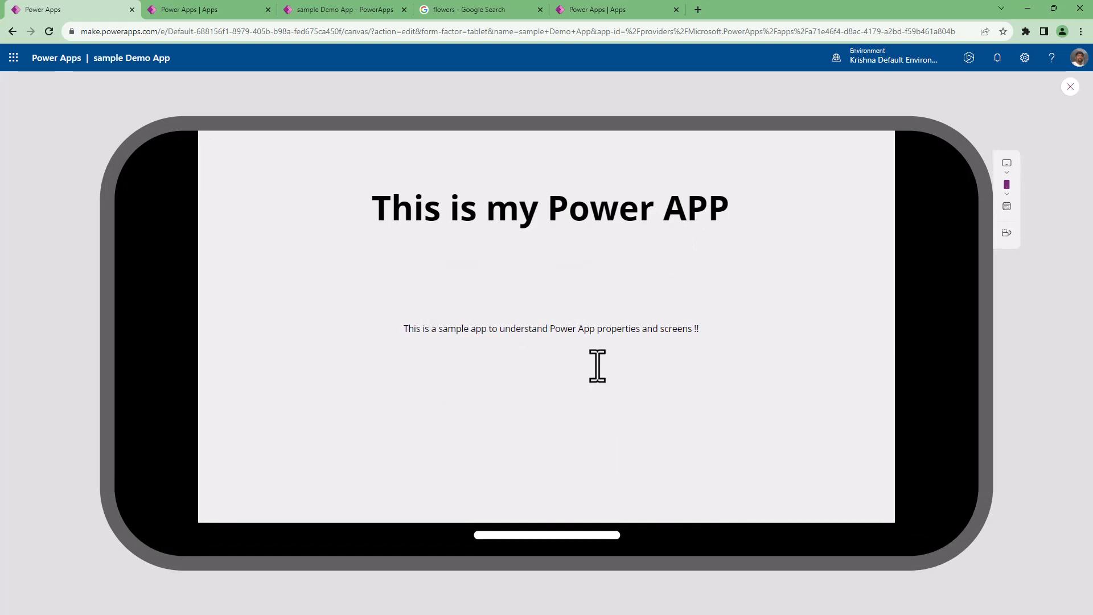
left_click(1008, 233)
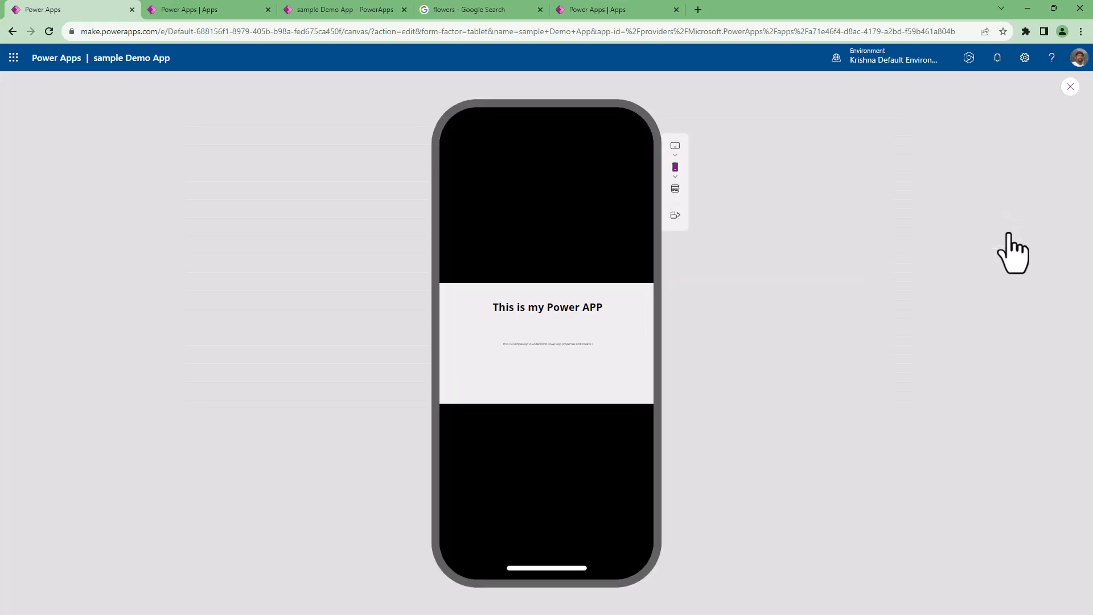
left_click(833, 369)
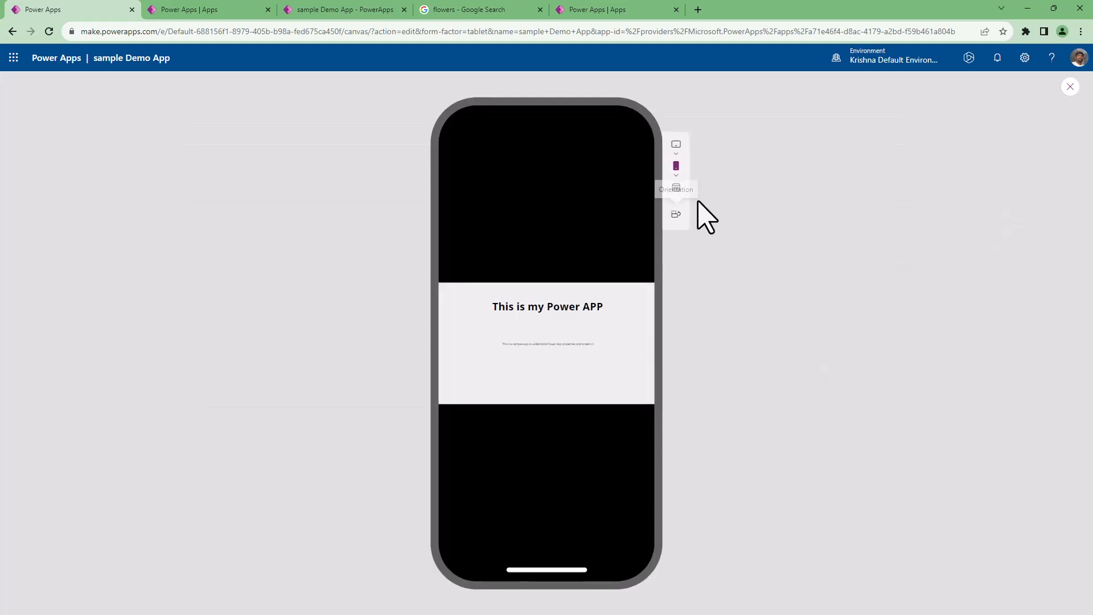
Switch the preview to browser size and close it to return to the editor.
left_click(677, 190)
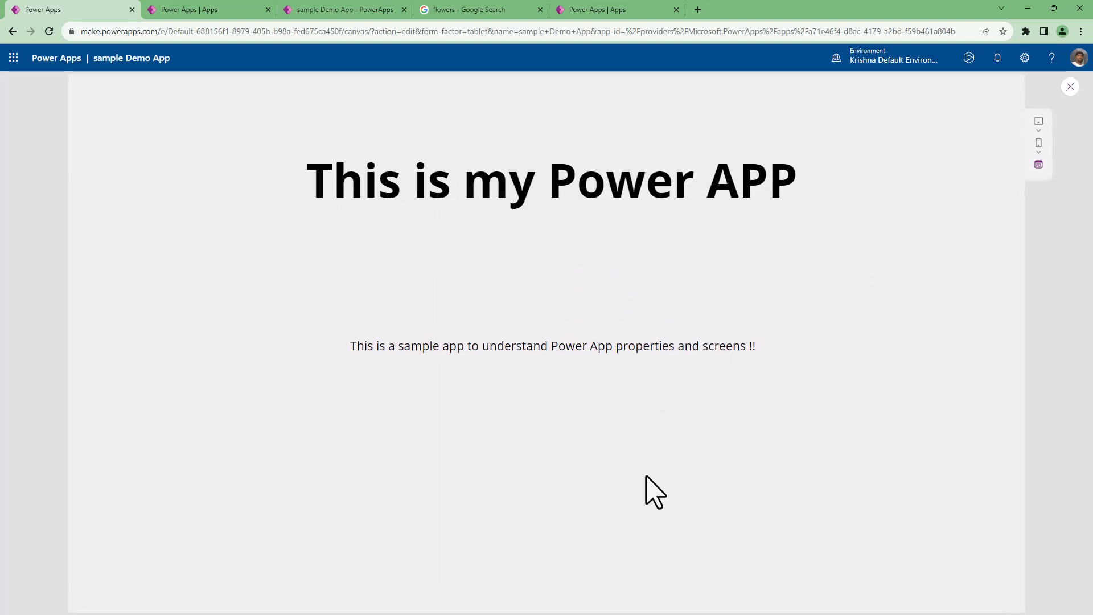
left_click(1071, 87)
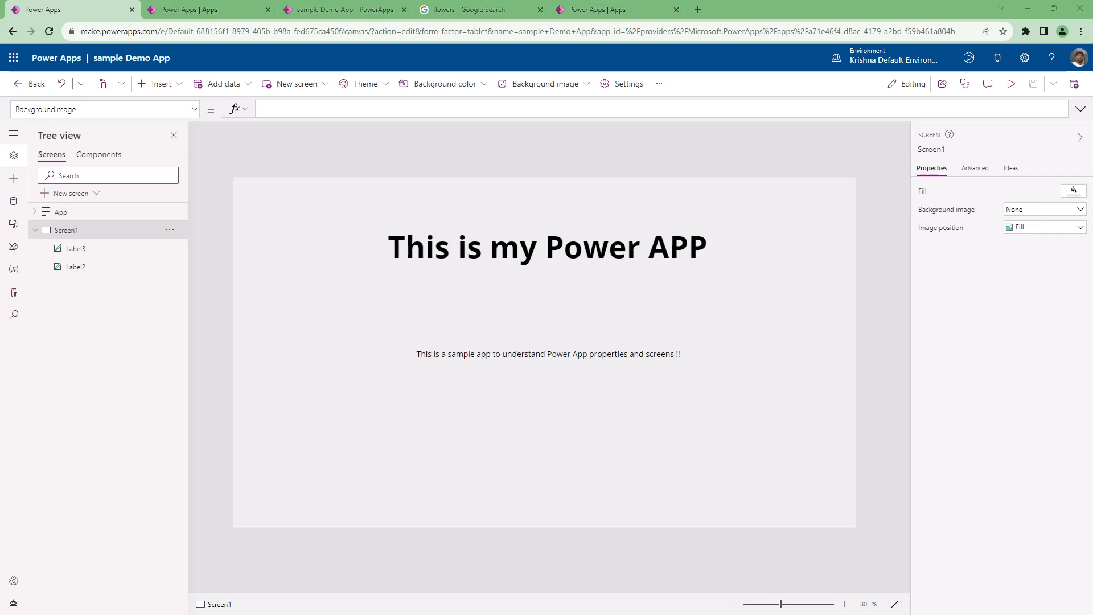
Rename Screen1 as scrHomeScreen.
double_click(102, 232)
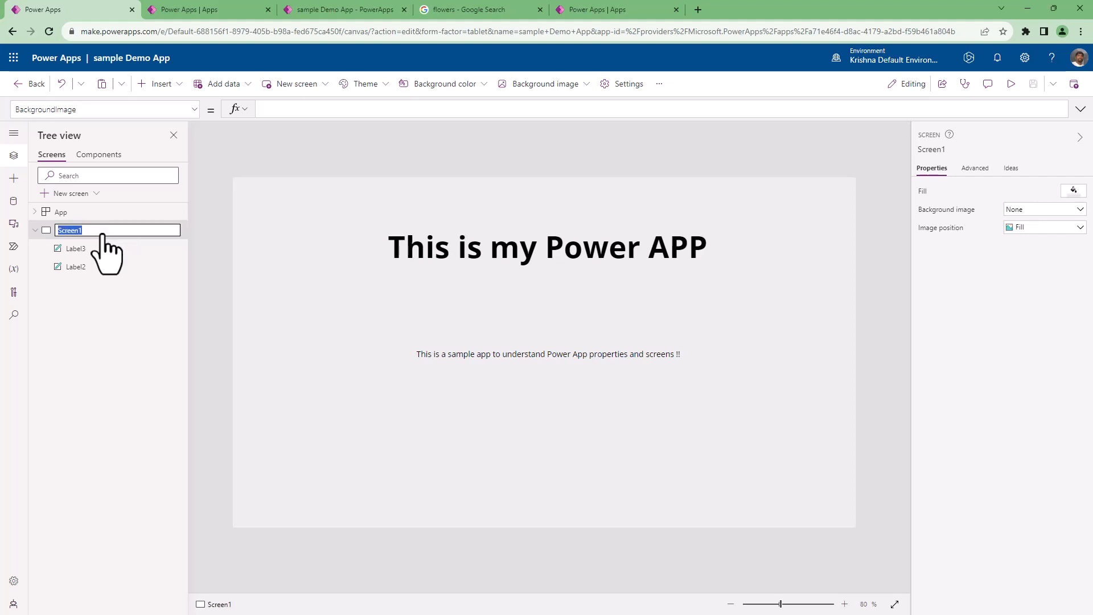
type("s")
type("crHomeScreen")
key("Return")
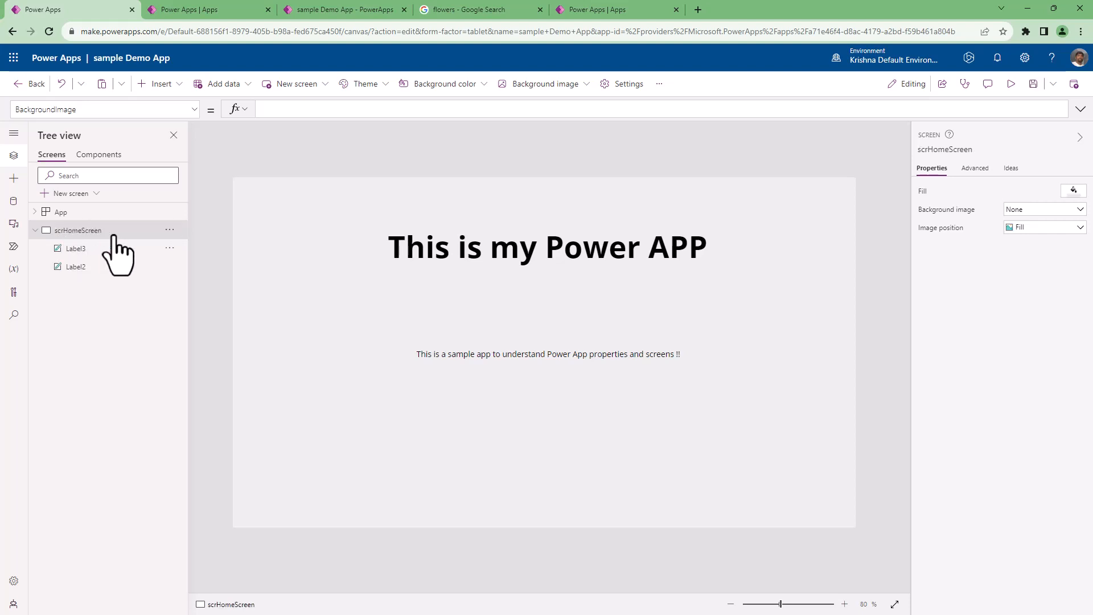
Rename Label3 under scrHomeScreen as lblHeading.
left_click(1081, 32)
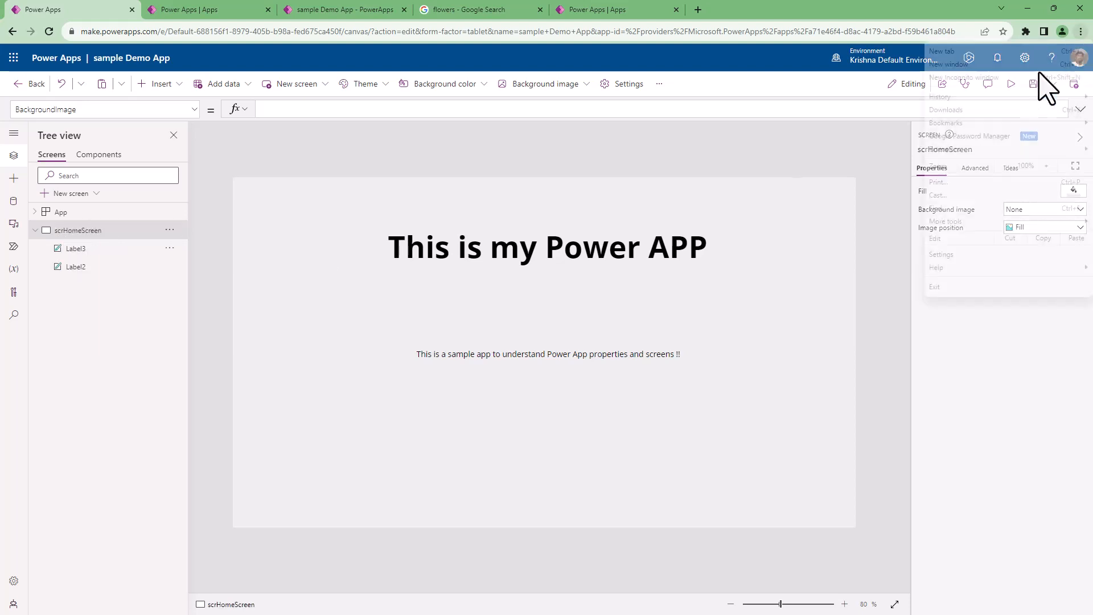
left_click(1047, 166)
left_click(1046, 166)
left_click(1046, 165)
left_click(1046, 165)
left_click(1047, 165)
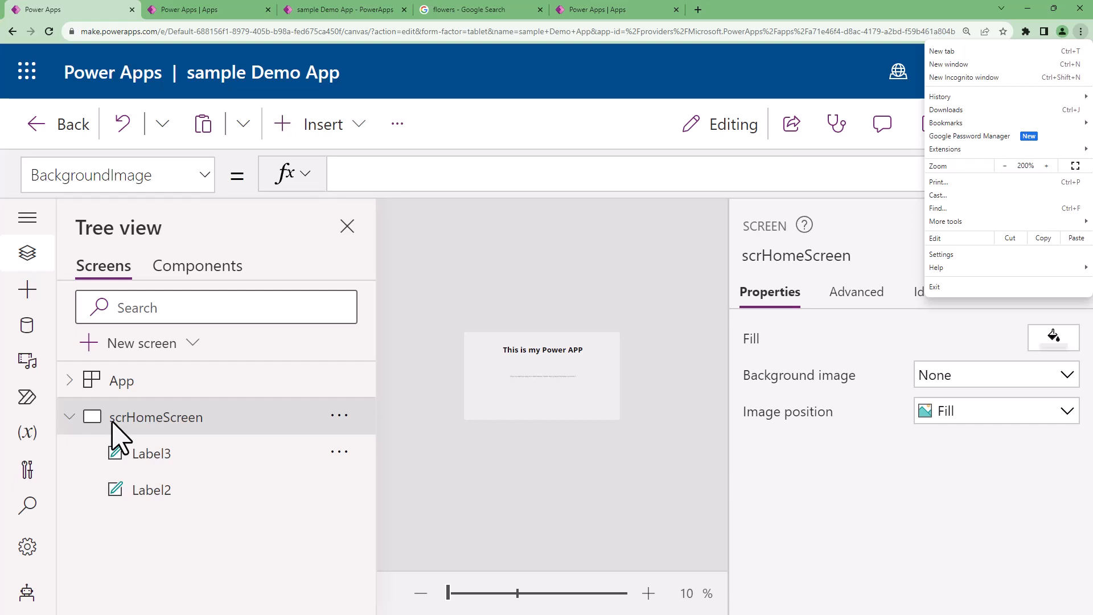
left_click(160, 461)
double_click(162, 463)
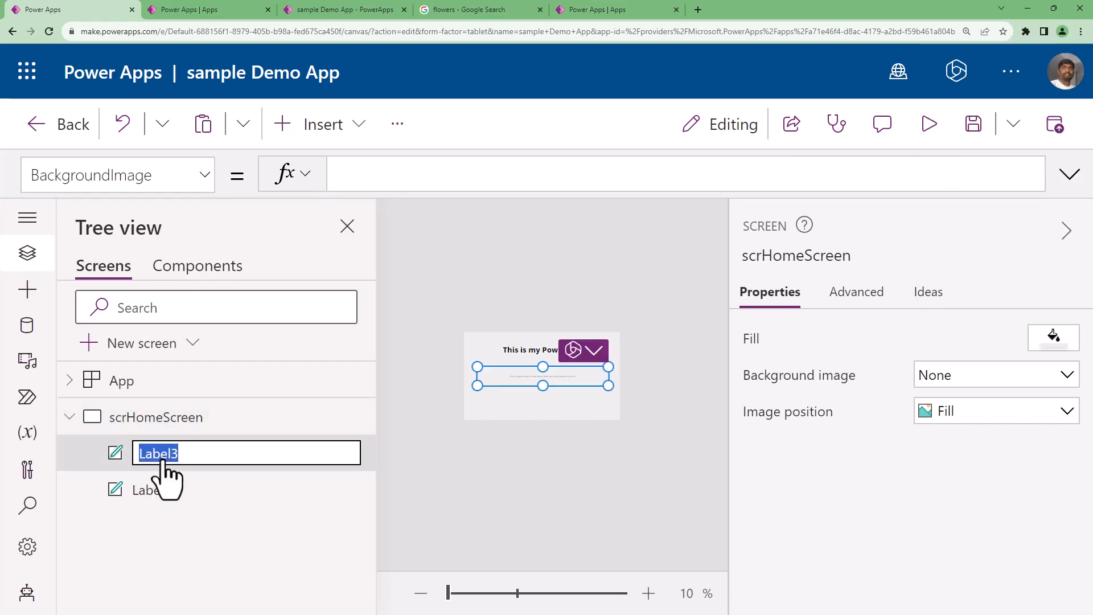
type("lb")
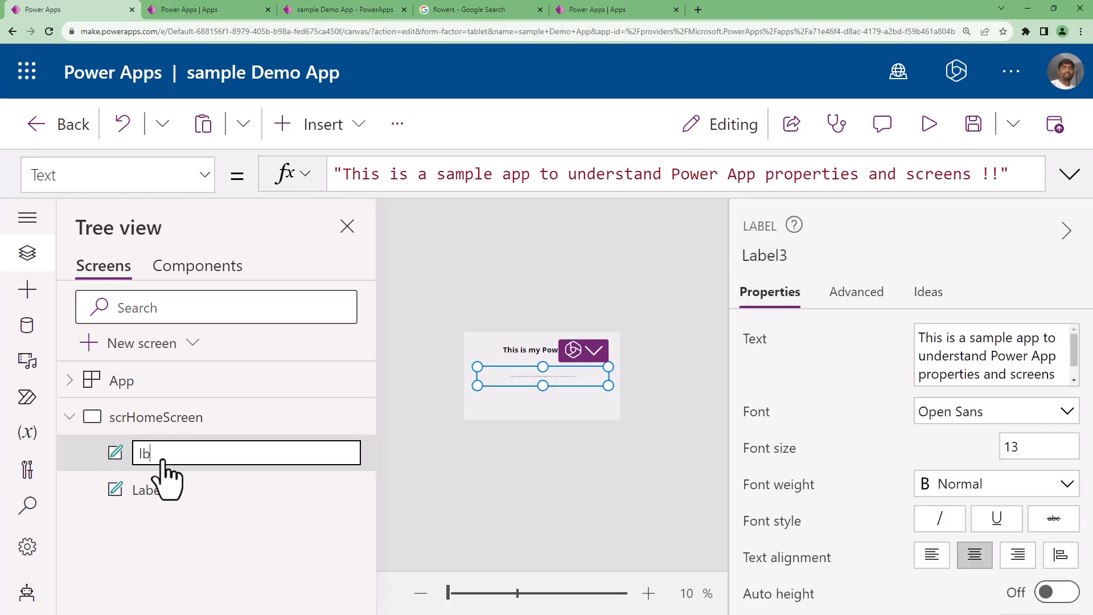
type("l")
type("Header")
key("BackSpace")
key("BackSpace")
type("ing")
key("Escape")
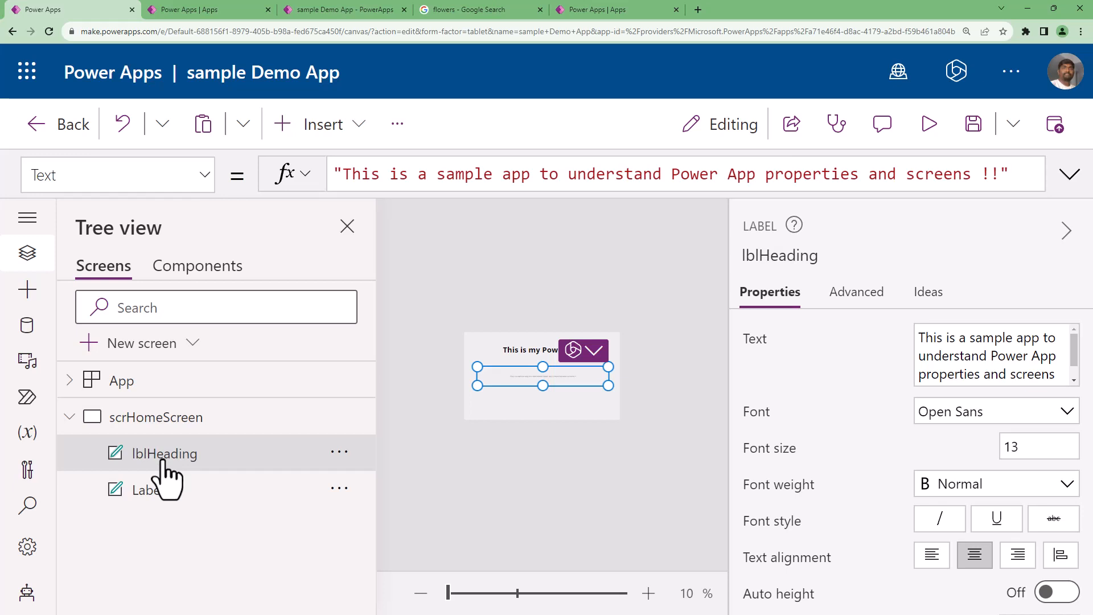
Rename Label2, the "This is my Power APP" label, as lblAppDesc.
double_click(165, 493)
type("lbl")
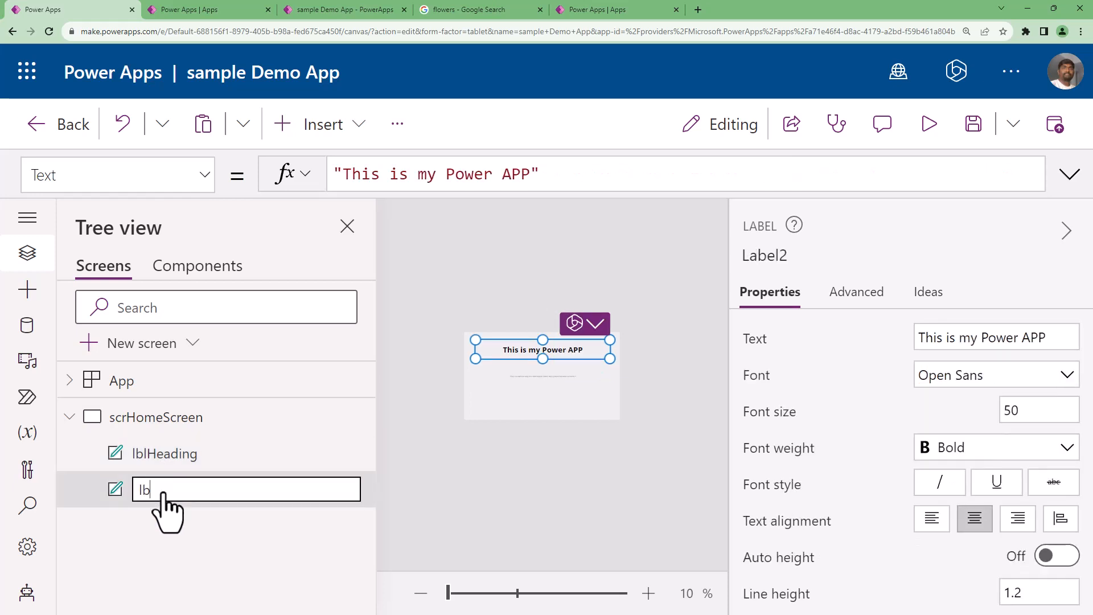
type("AppDescription")
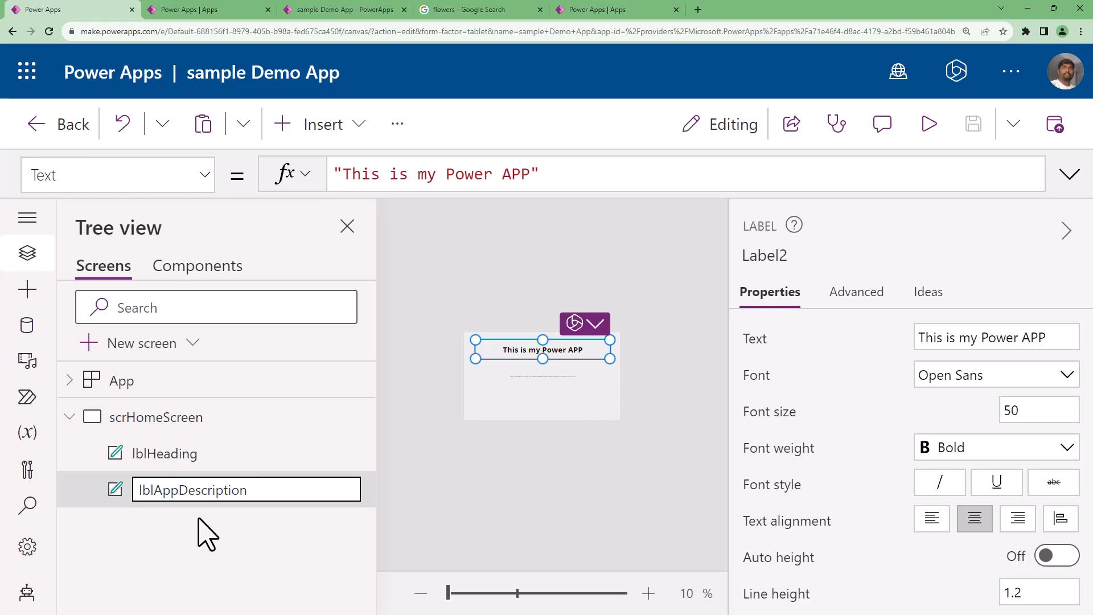
key("BackSpace")
key("BackSpace")
key("BackSpace")
key("BackSpace")
key("BackSpace")
key("BackSpace")
key("BackSpace")
key("Return")
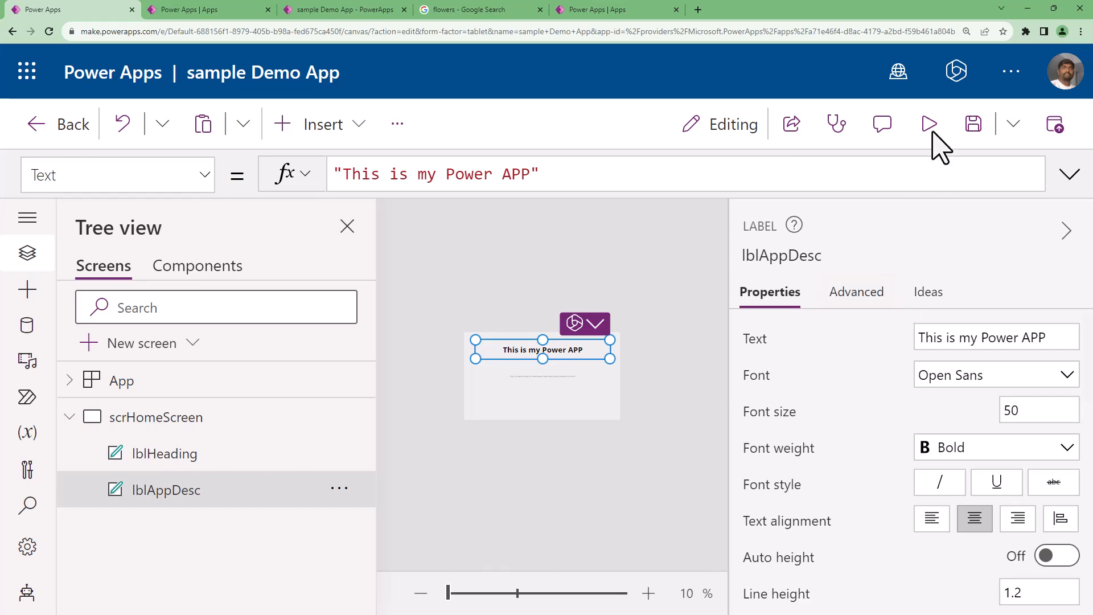
Open the list of controls that can be inserted on scrHomeScreen.
left_click(1082, 31)
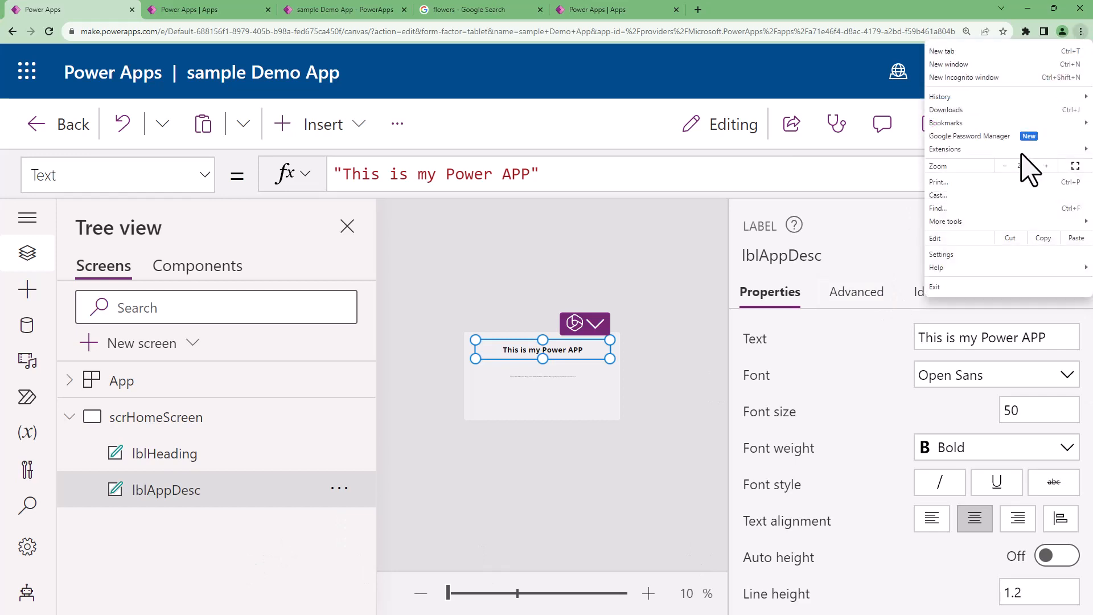
left_click(1005, 166)
left_click(1005, 166)
left_click(1005, 166)
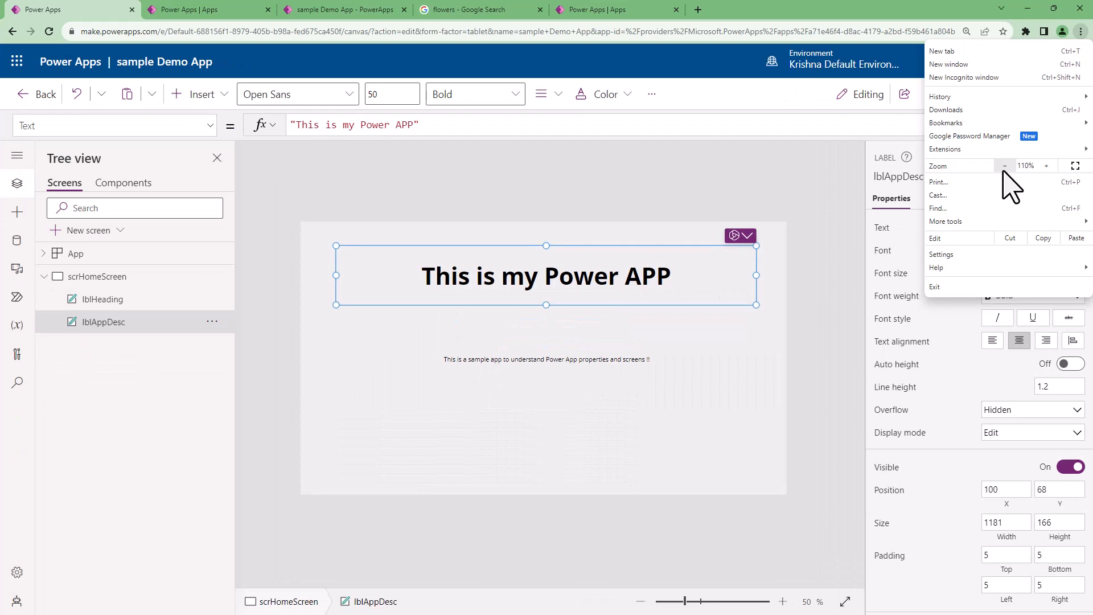
left_click(1005, 167)
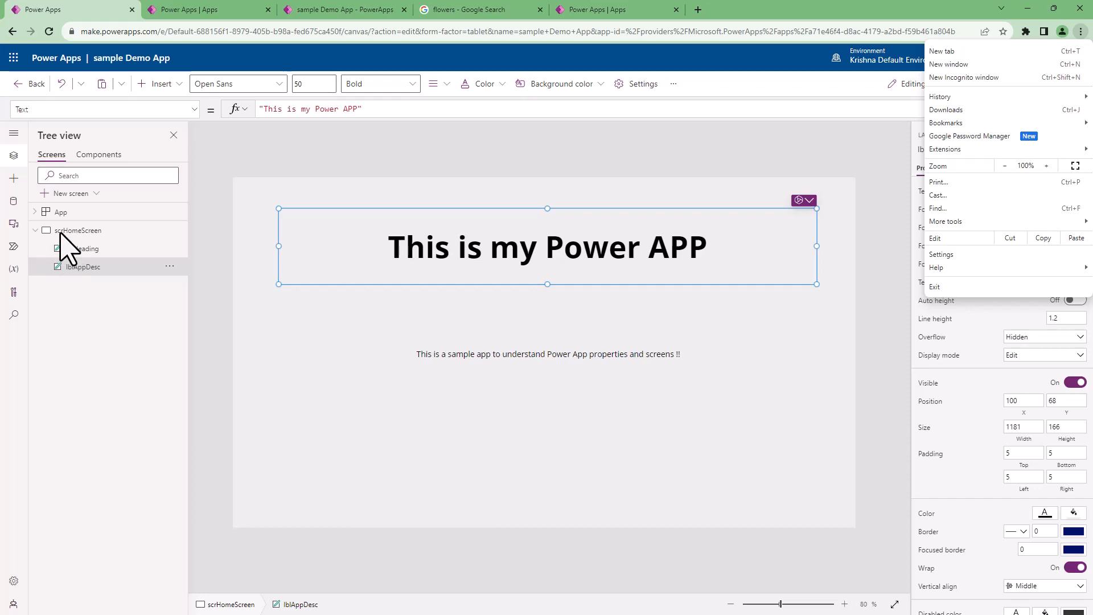
left_click(169, 86)
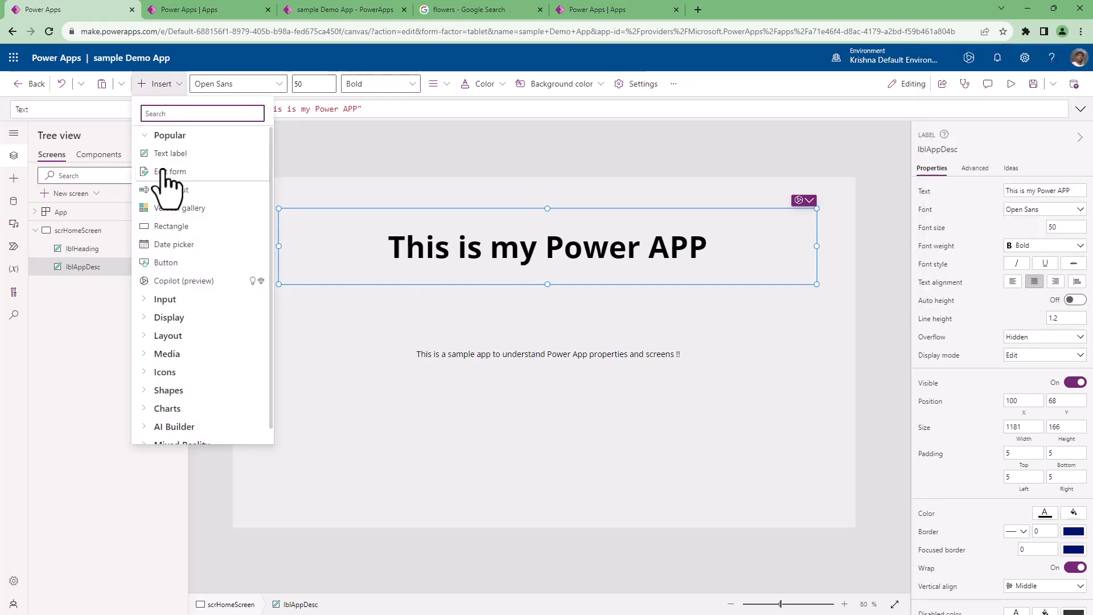